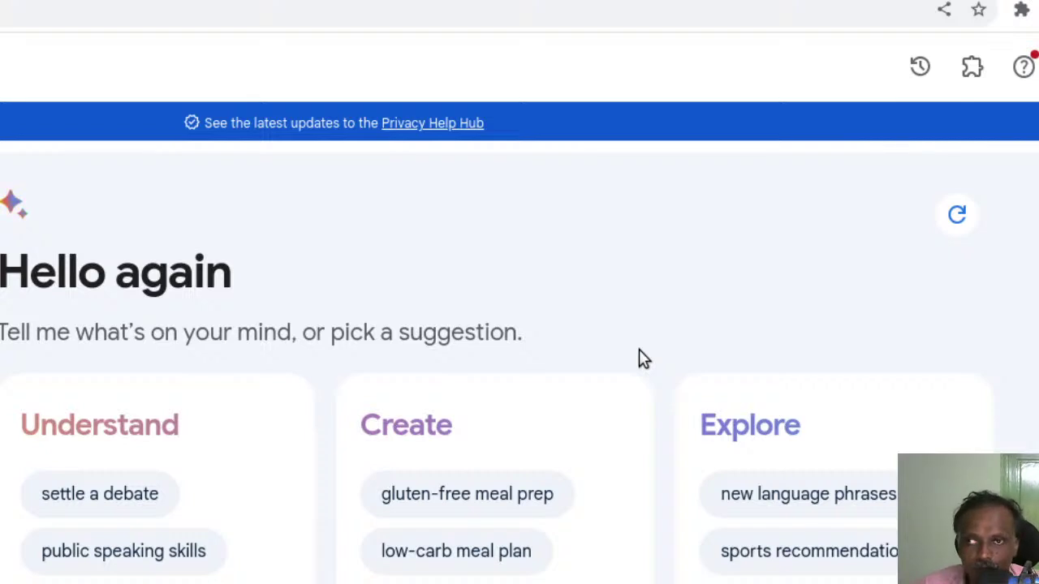
key(ctrl+Tab)
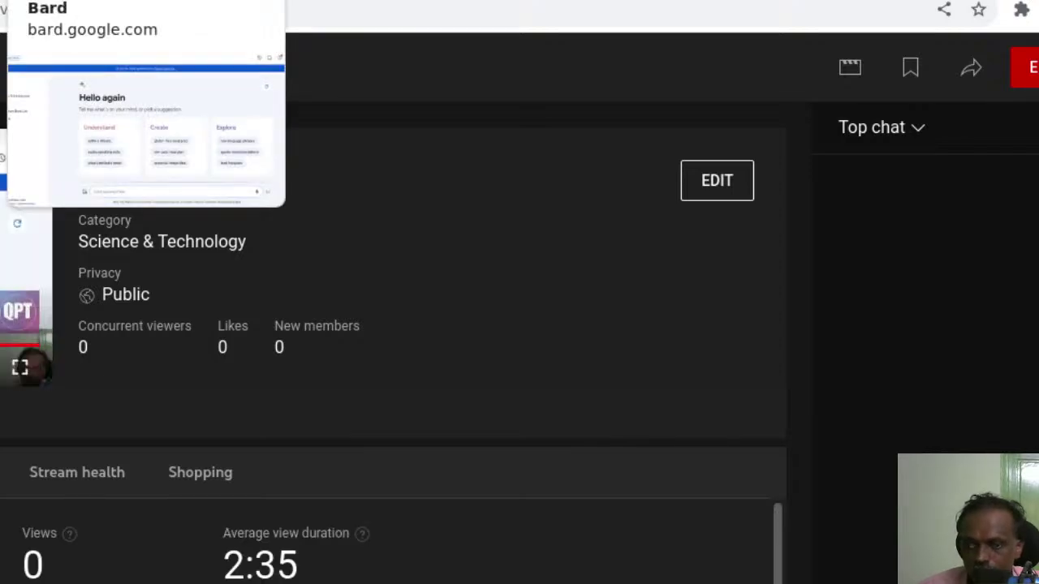
key(ctrl+shift+Tab)
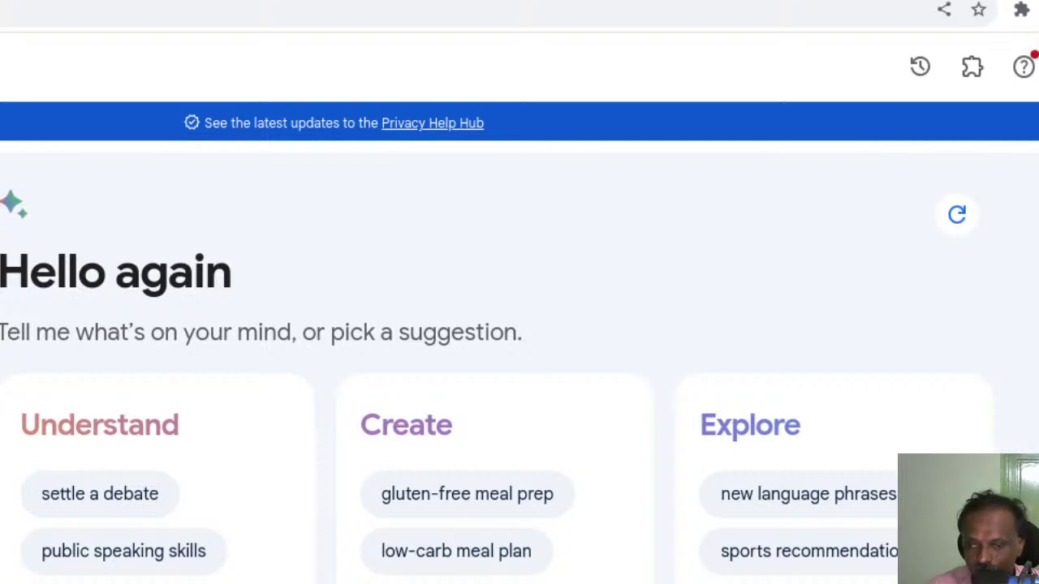
Ask "do you use gemini" and highlight the date, language and model name in the reply
key(Return)
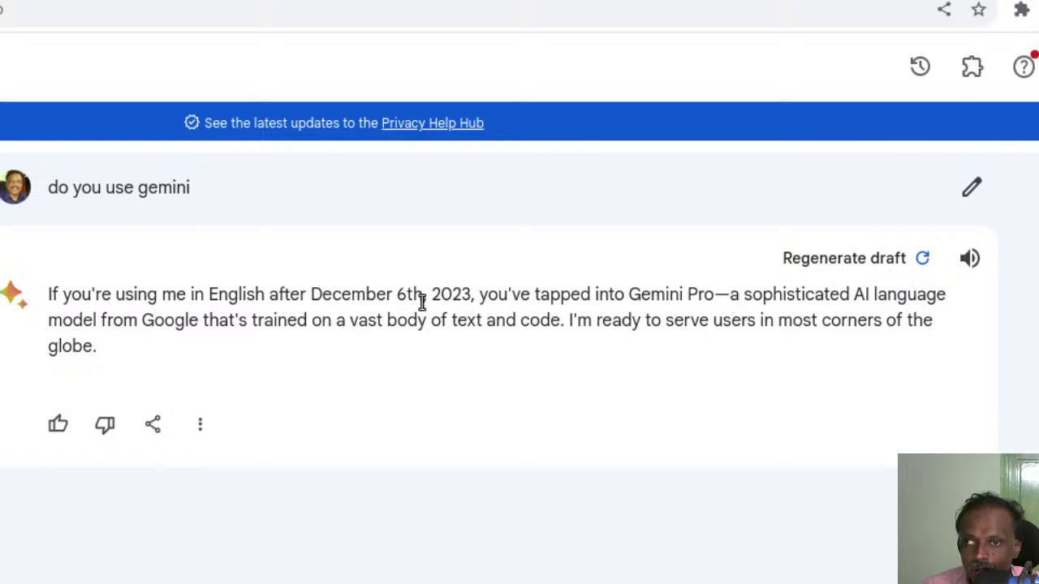
drag(302, 294, 405, 295)
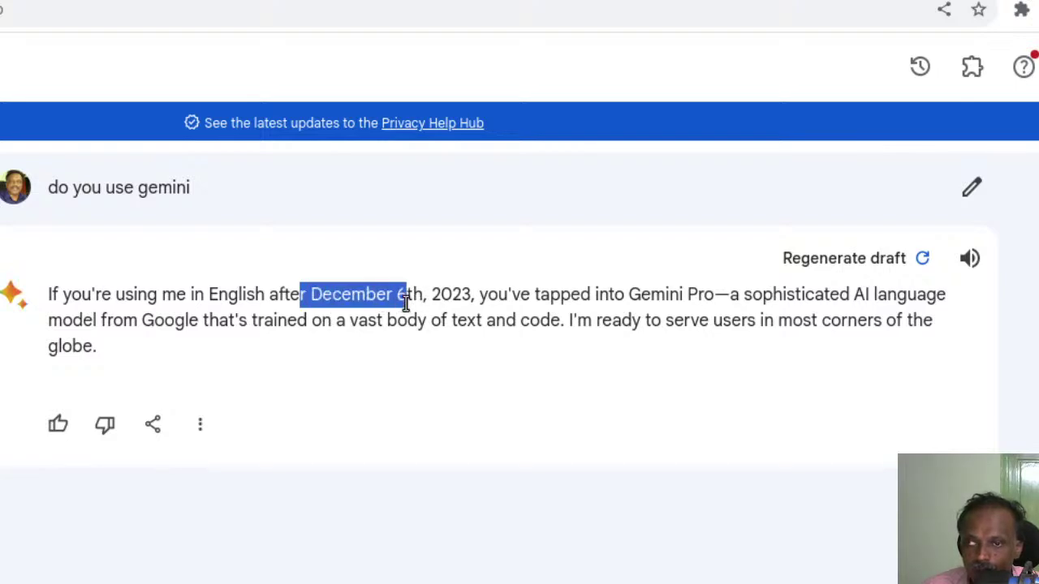
drag(255, 295, 212, 298)
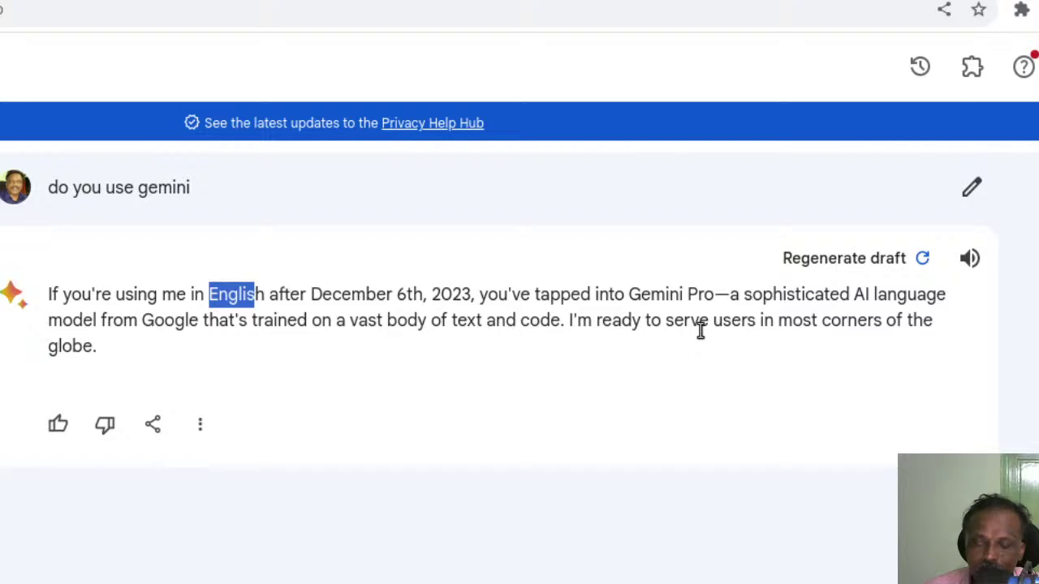
drag(715, 296, 614, 296)
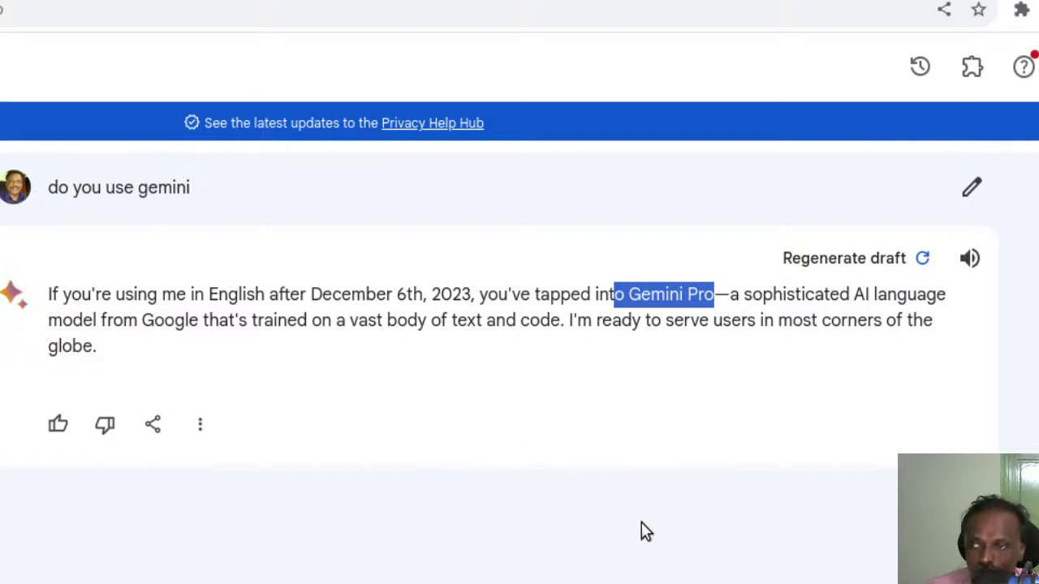
key(Escape)
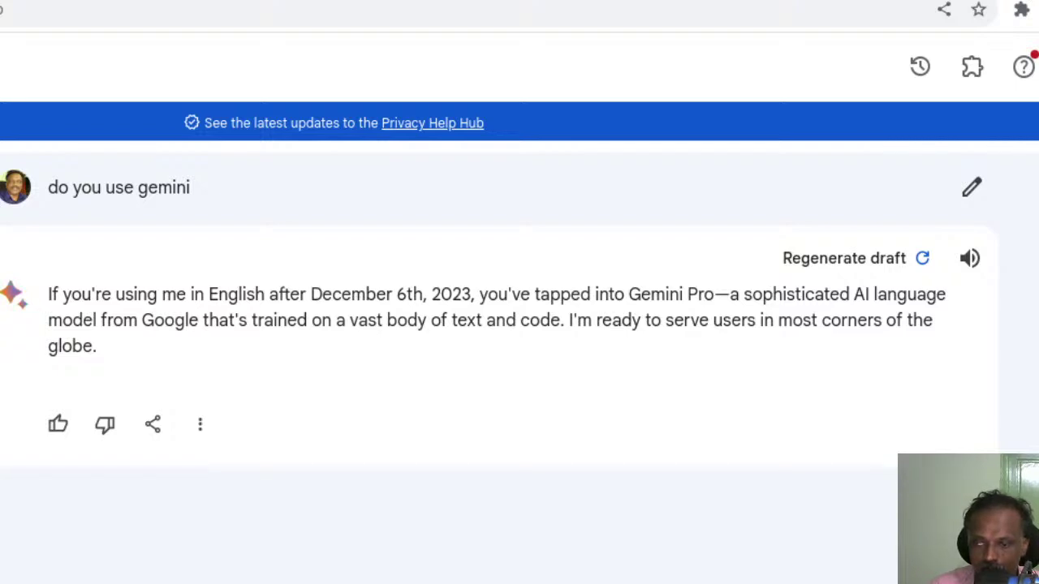
Ask "do you know my name and account details used for login" and highlight the explanation in the reply
key(Return)
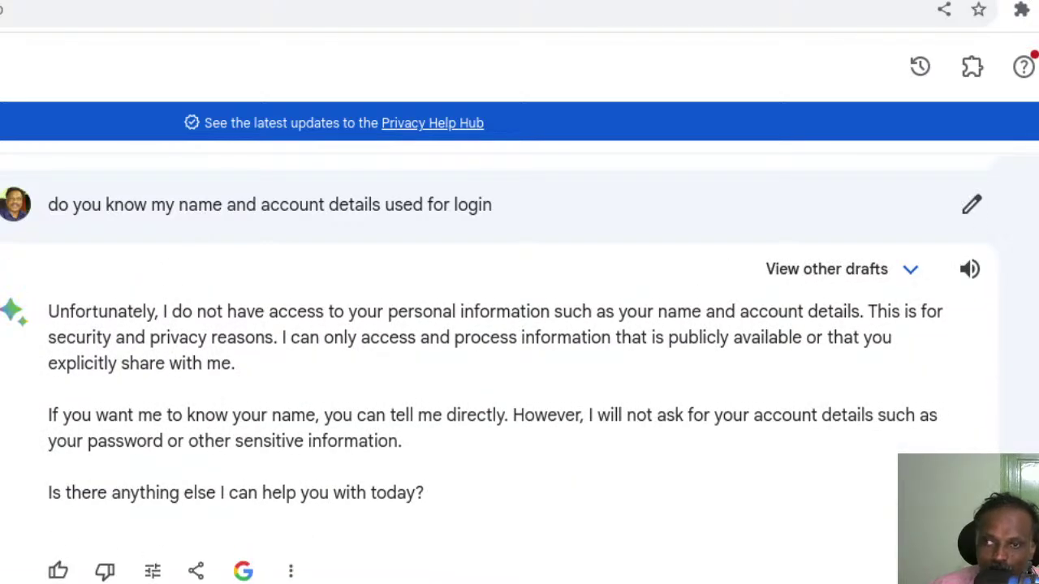
drag(163, 311, 807, 367)
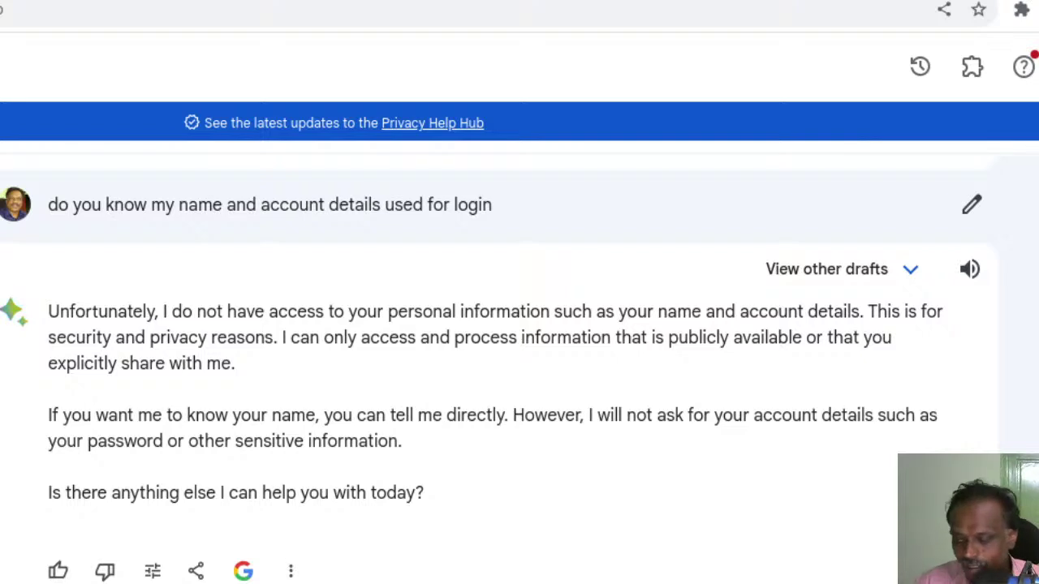
Ask "what is QPT" and read through the meanings listed in the answer
key(Return)
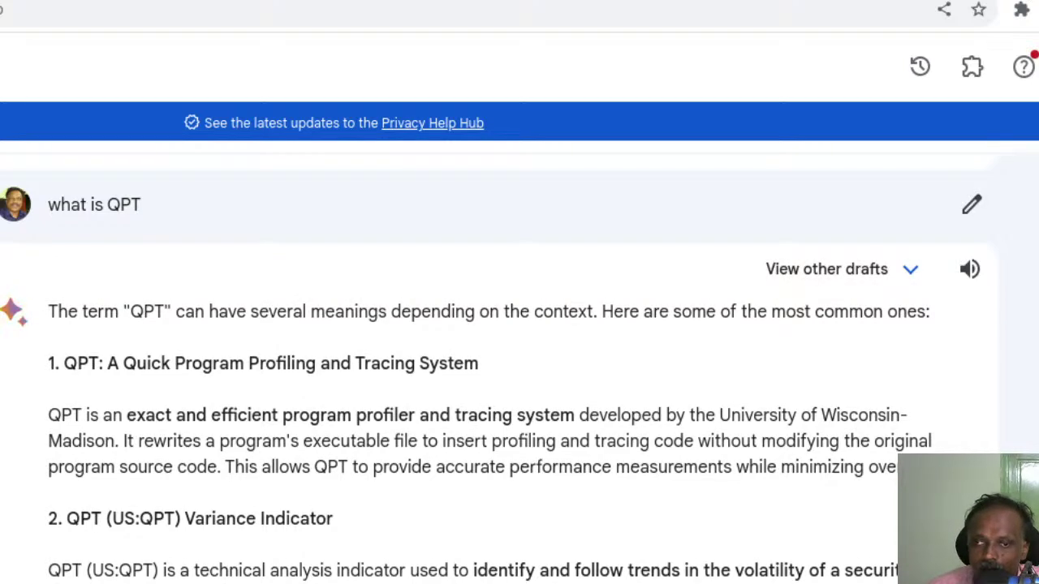
scroll(250, 458, down, 3)
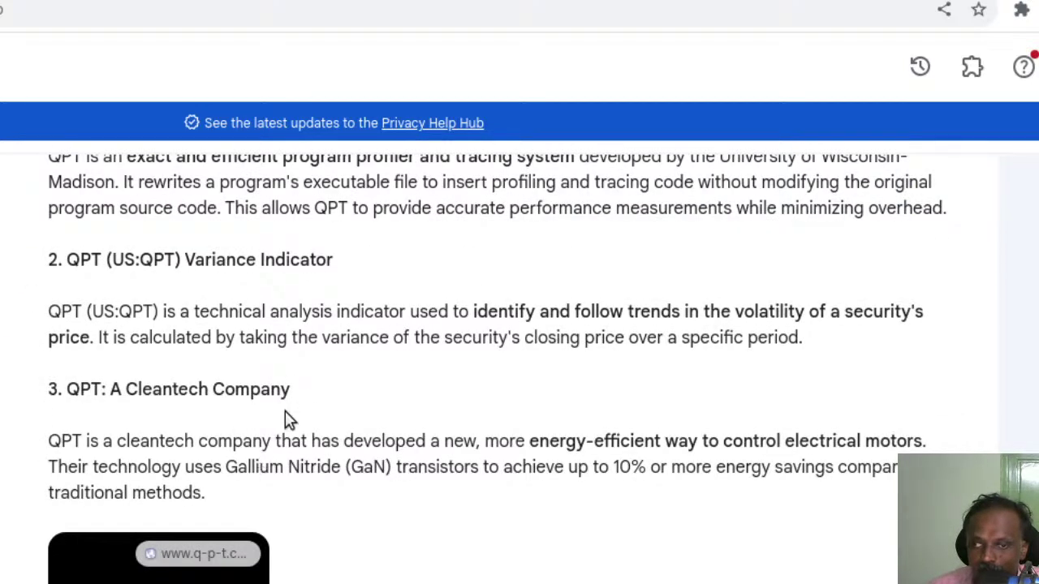
scroll(340, 422, down, 5)
scroll(459, 396, down, 3)
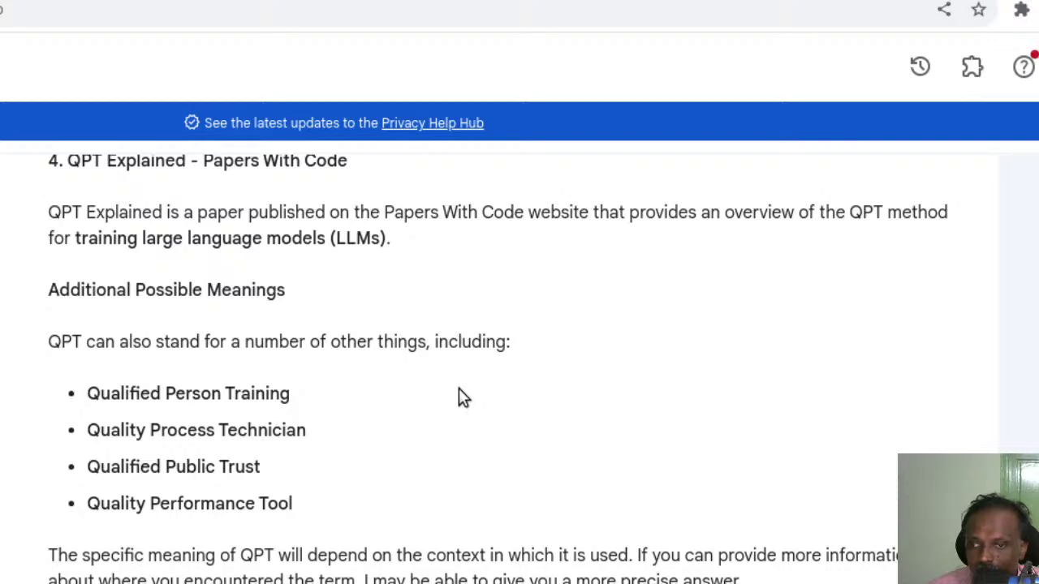
scroll(461, 402, up, 5)
scroll(475, 415, up, 5)
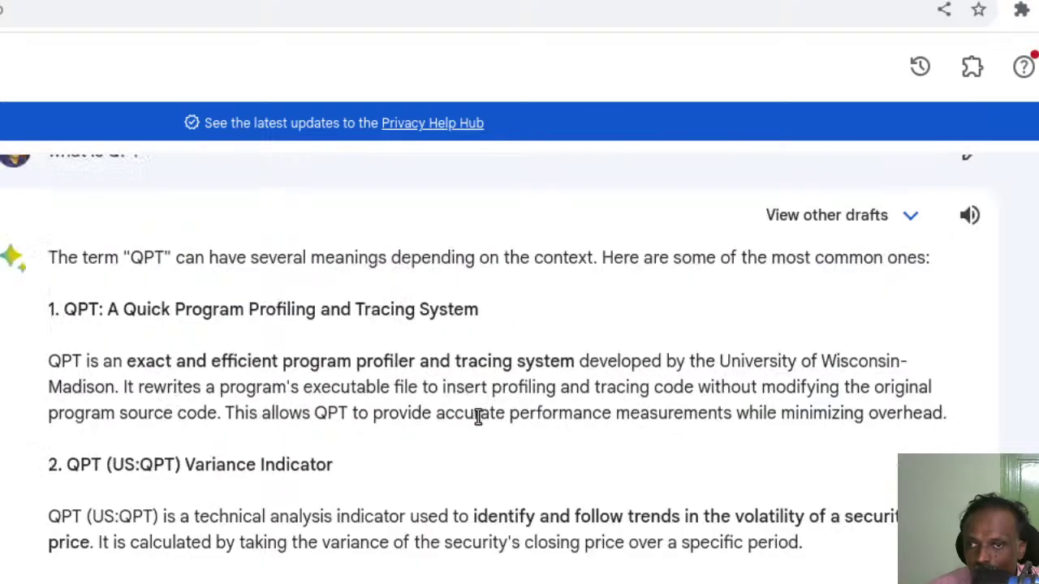
scroll(479, 422, down, 2)
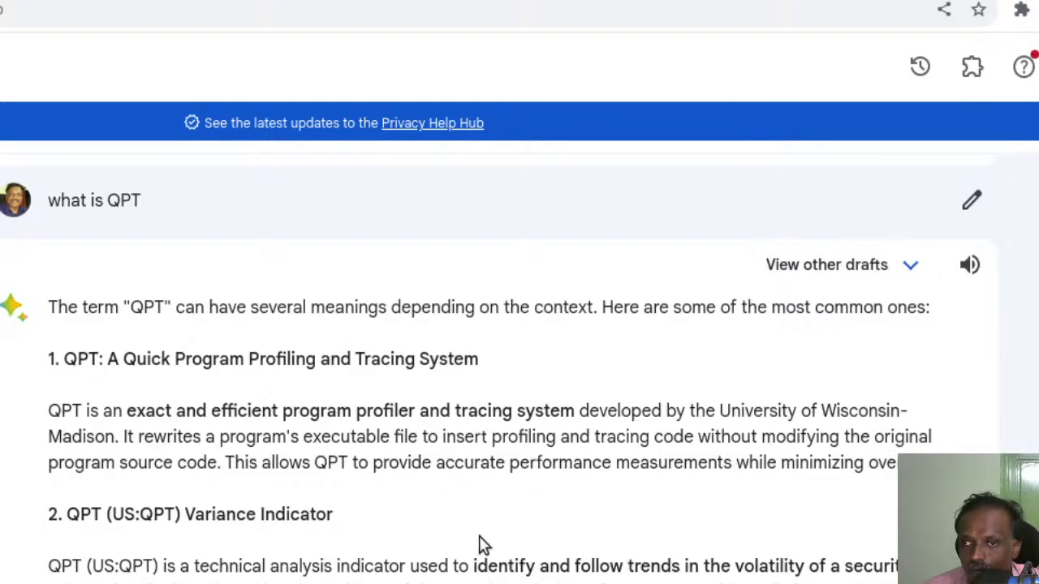
scroll(480, 540, down, 6)
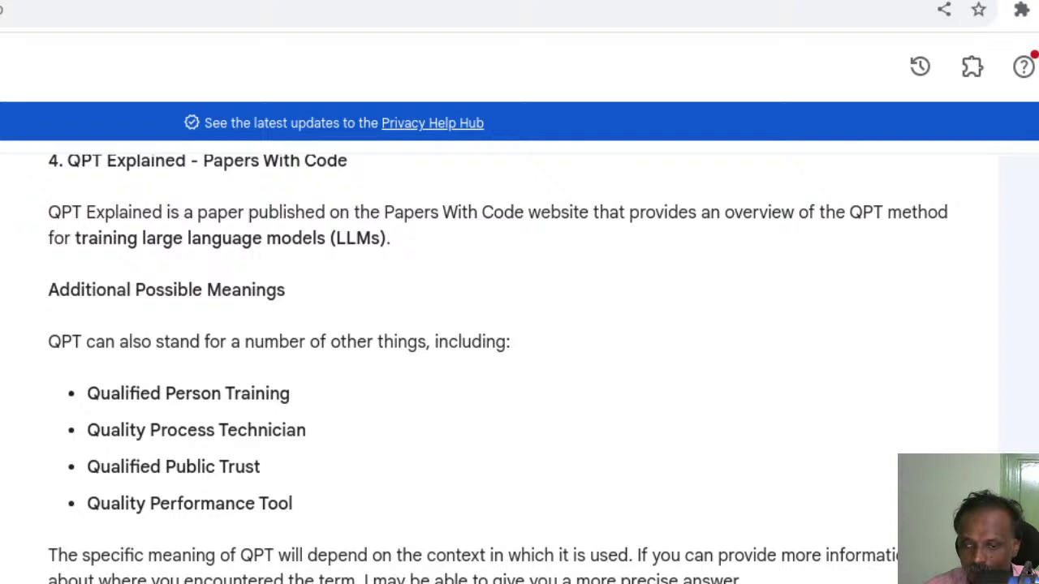
Send the follow-up "tell qpt in the context of IT" and read the answer through to its end
key(Return)
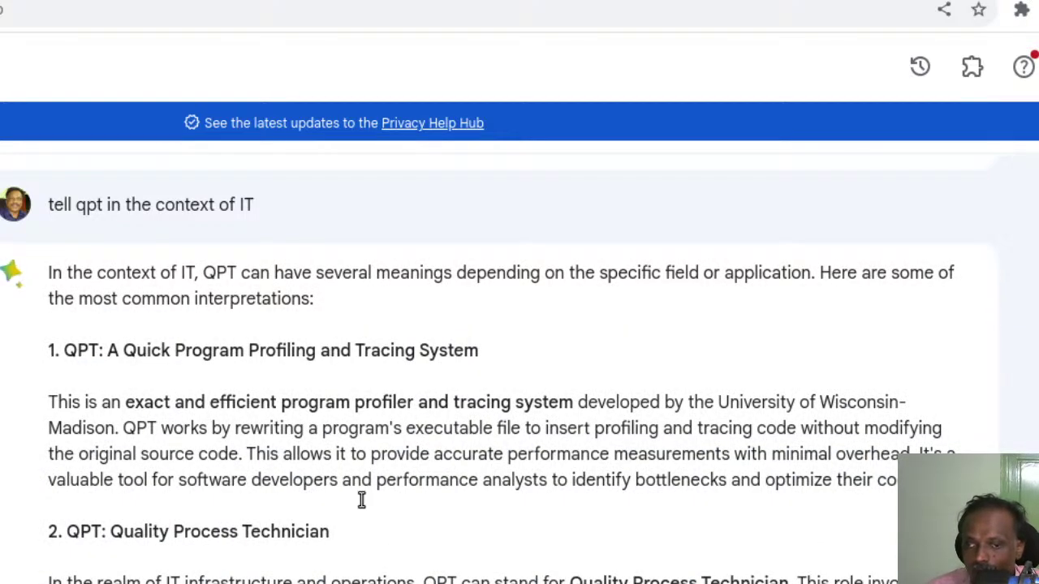
scroll(360, 498, down, 8)
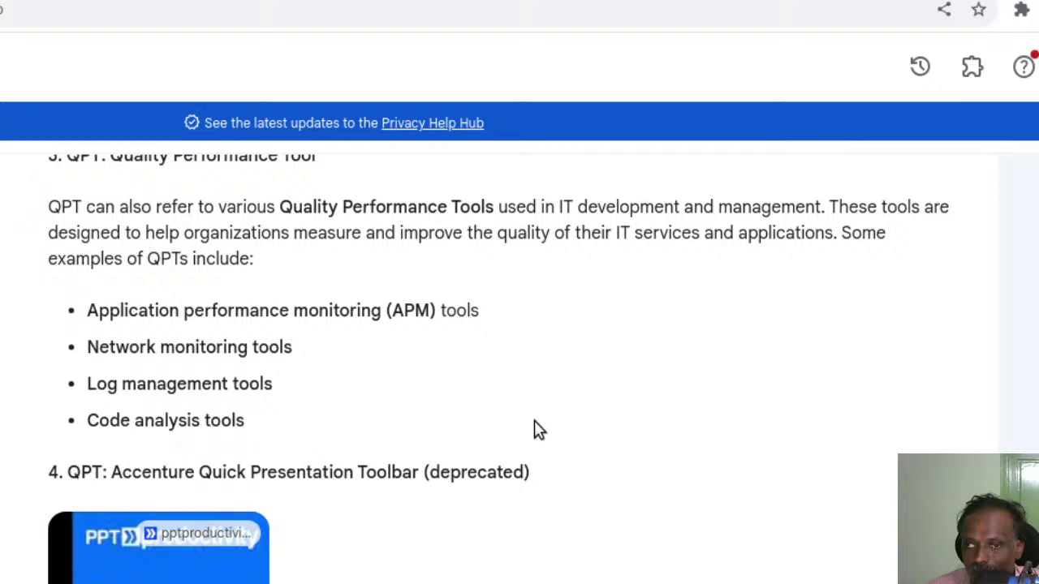
scroll(534, 429, down, 5)
scroll(537, 423, down, 3)
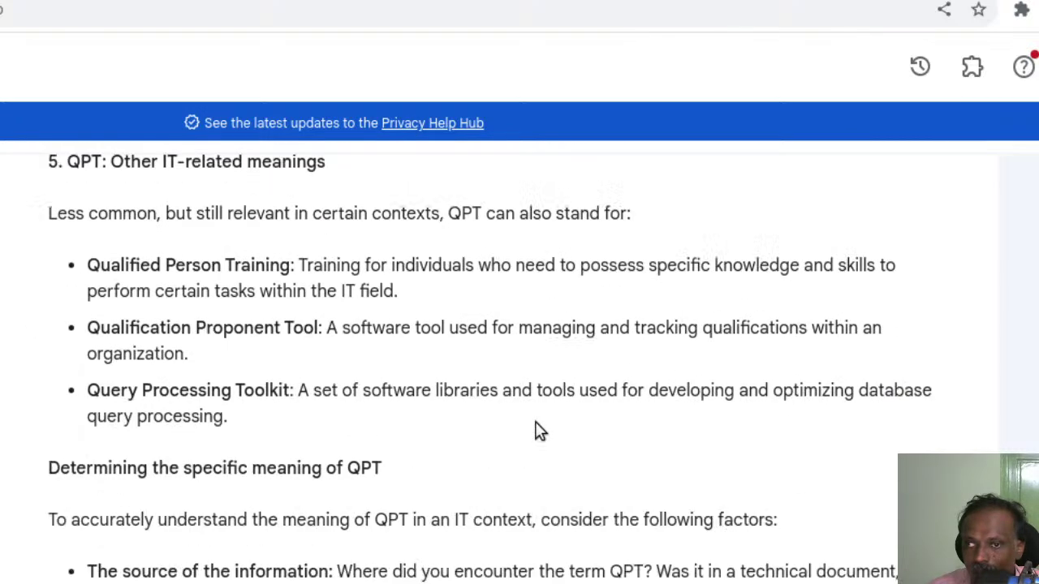
scroll(536, 430, down, 3)
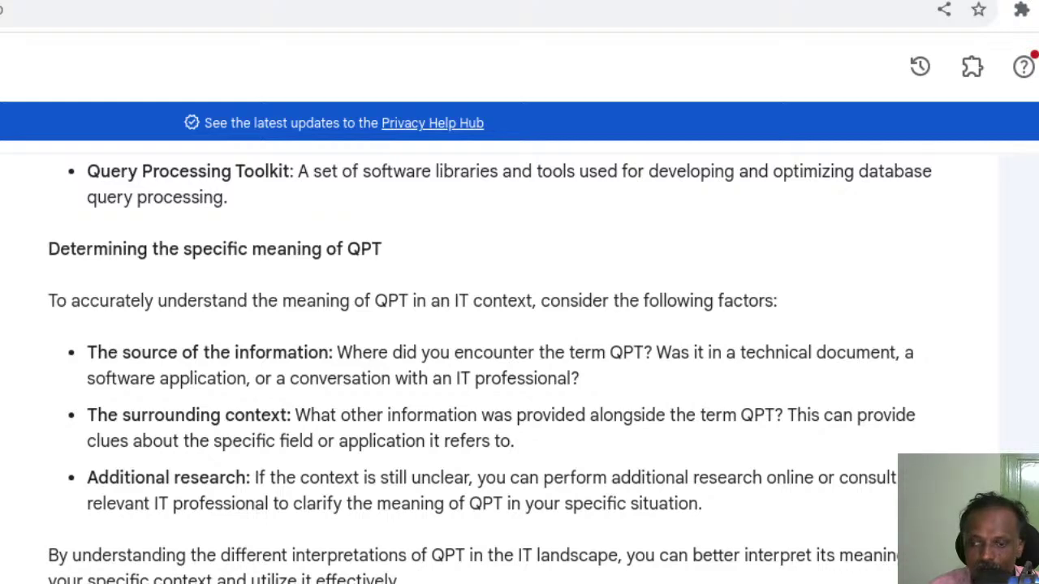
Narrow the question with "in the context of IT company" and review the interpretations and notes in the reply
key(Return)
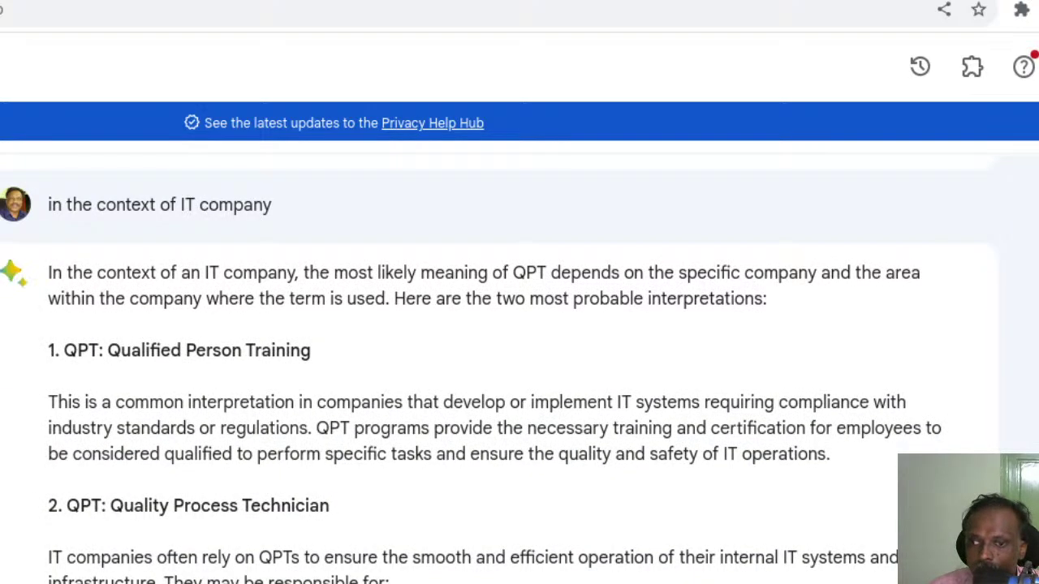
scroll(333, 414, down, 5)
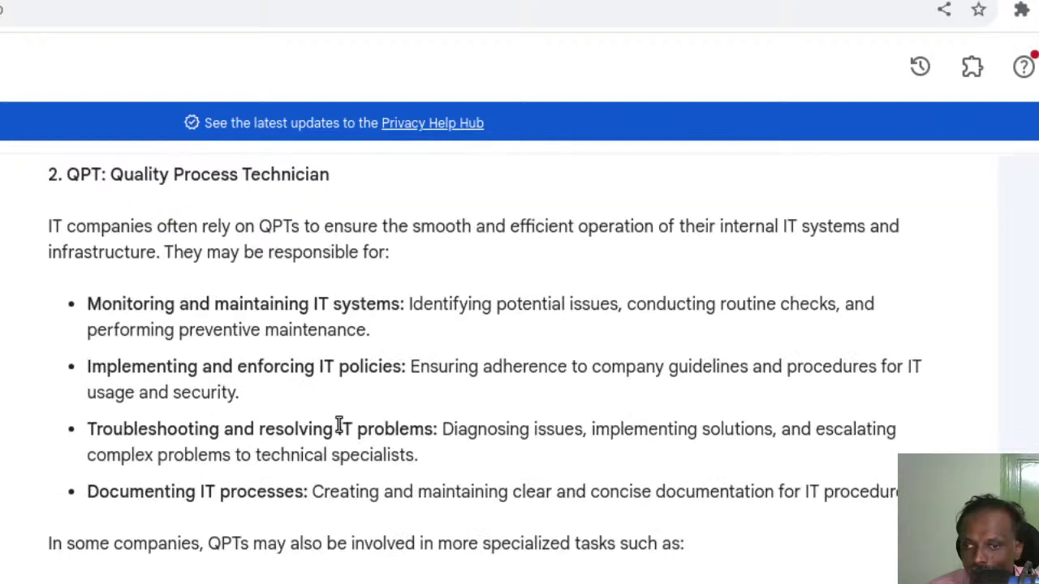
scroll(339, 430, down, 3)
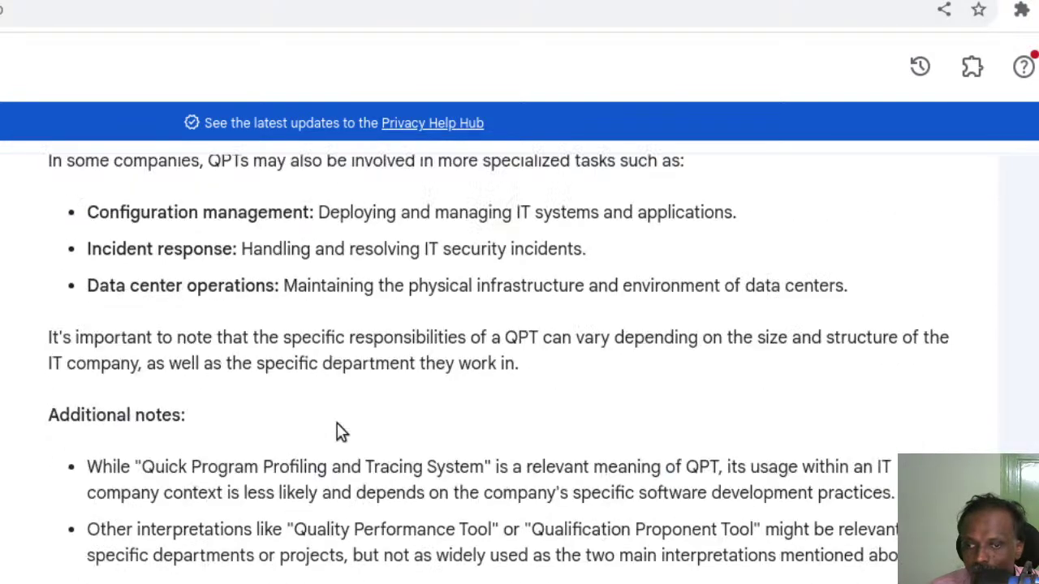
scroll(341, 431, down, 3)
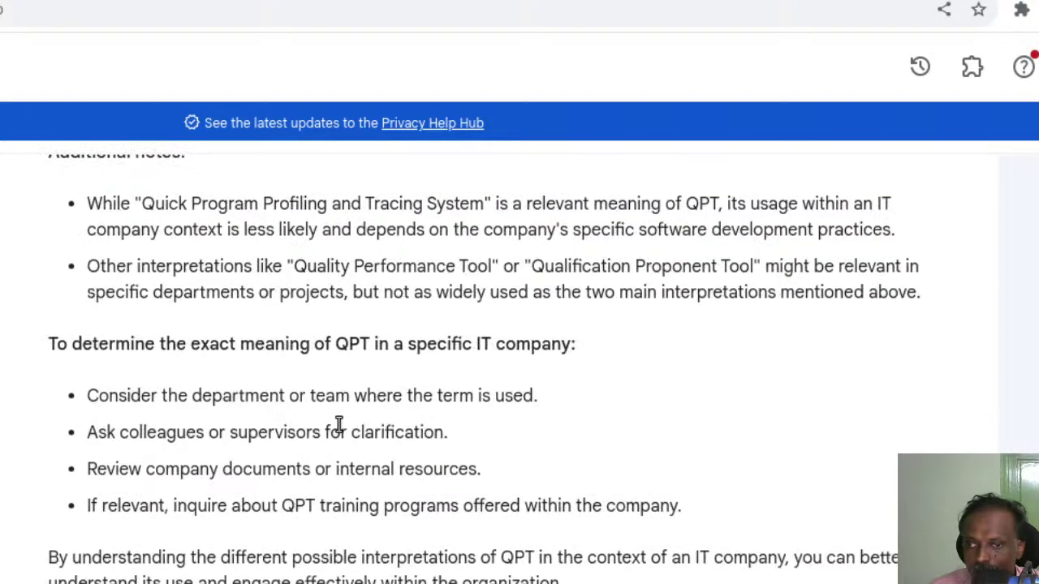
scroll(339, 424, up, 5)
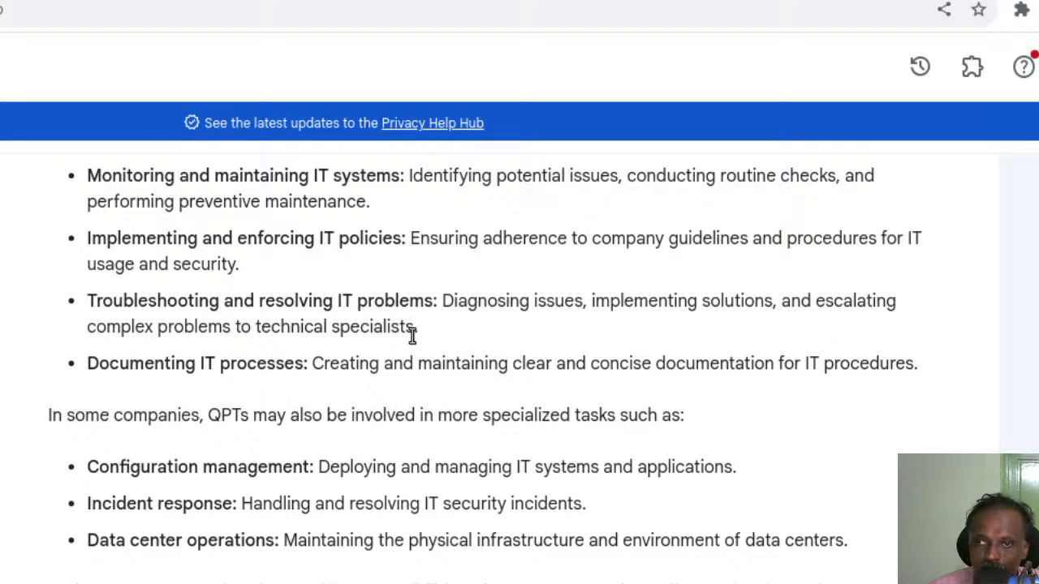
scroll(413, 334, up, 3)
scroll(411, 336, down, 7)
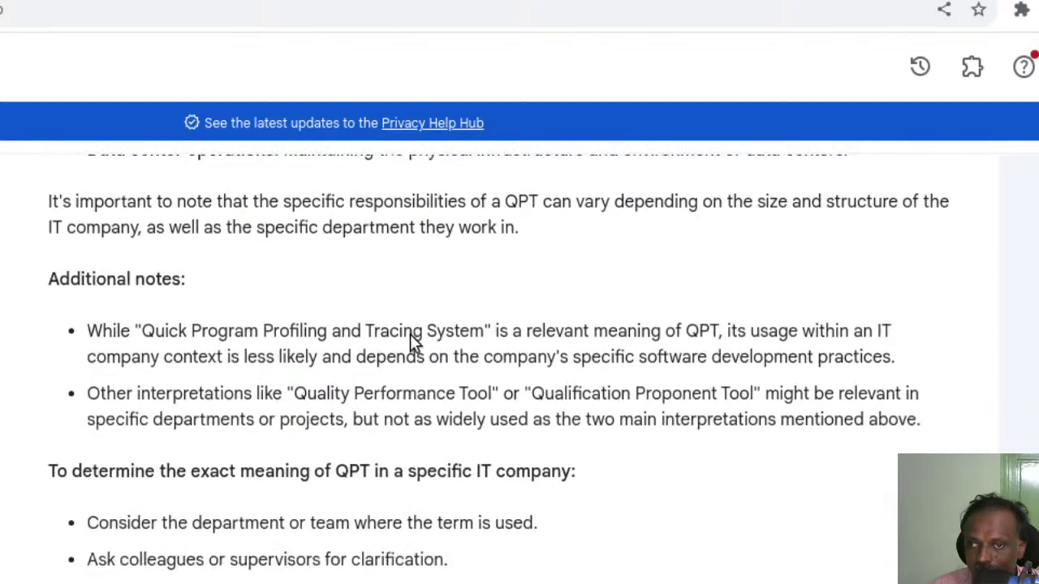
scroll(410, 333, down, 1)
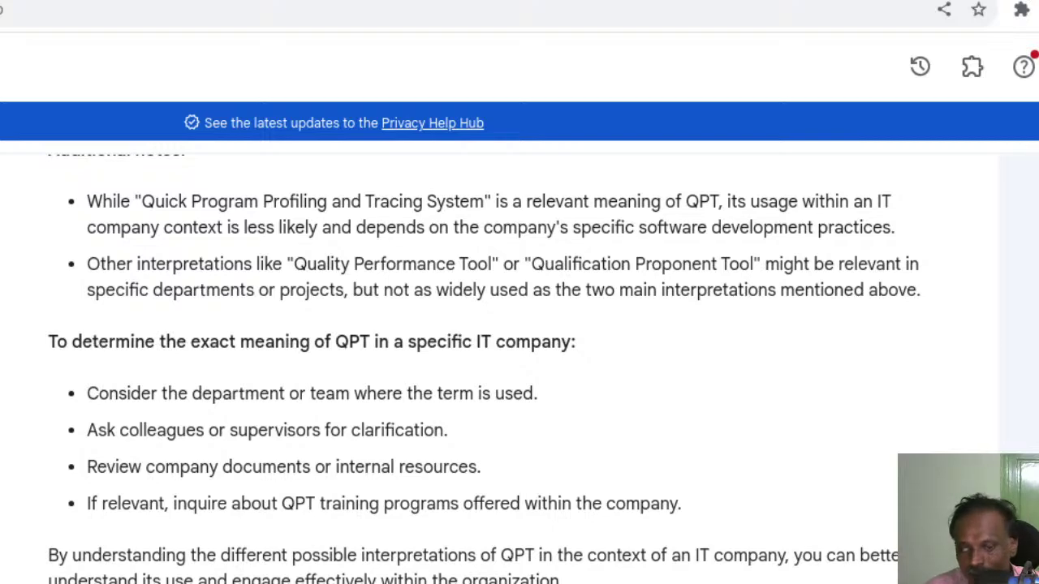
Ask "who is the founder of QPT" and read the examples in the reply
key(Return)
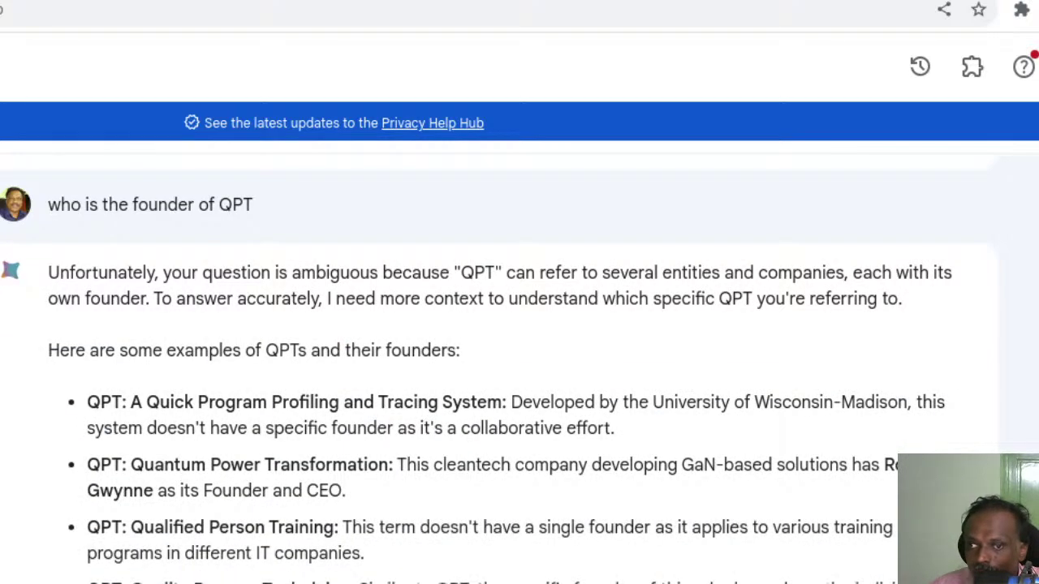
scroll(444, 524, down, 2)
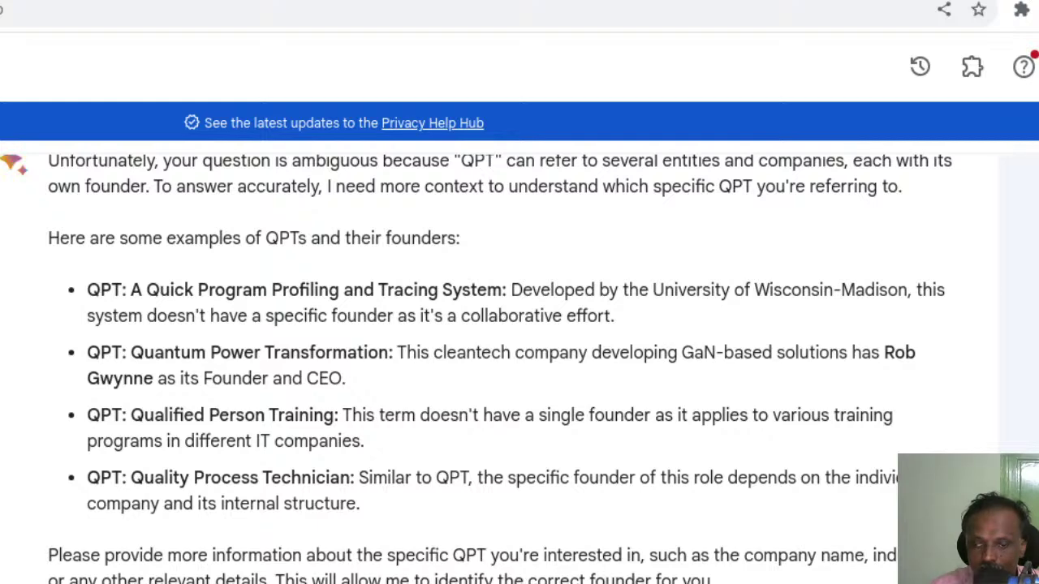
Supply the company name "qualityPoint technologies" and review the possible companies described in the reply
key(Return)
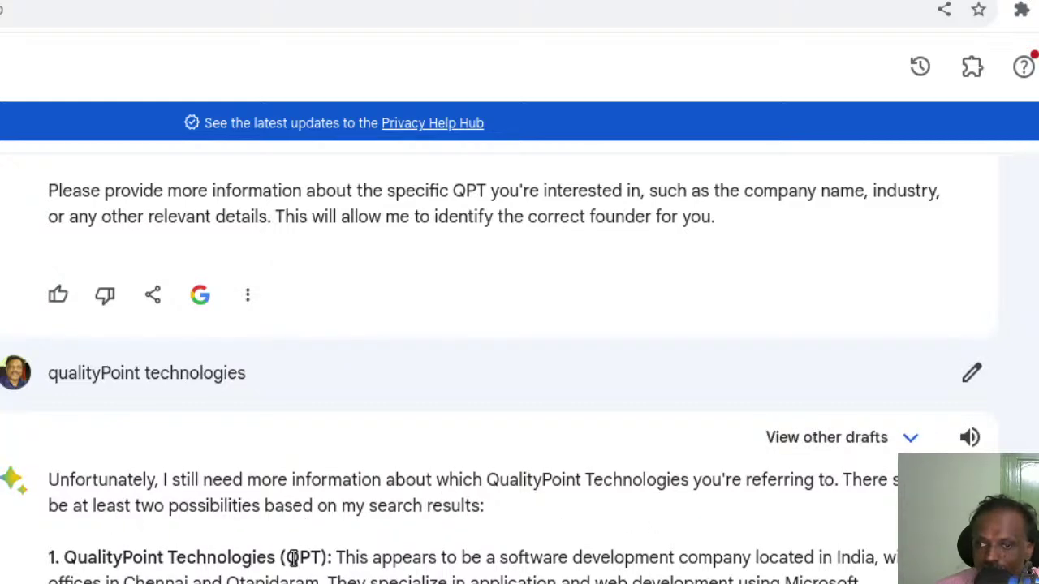
scroll(280, 560, down, 3)
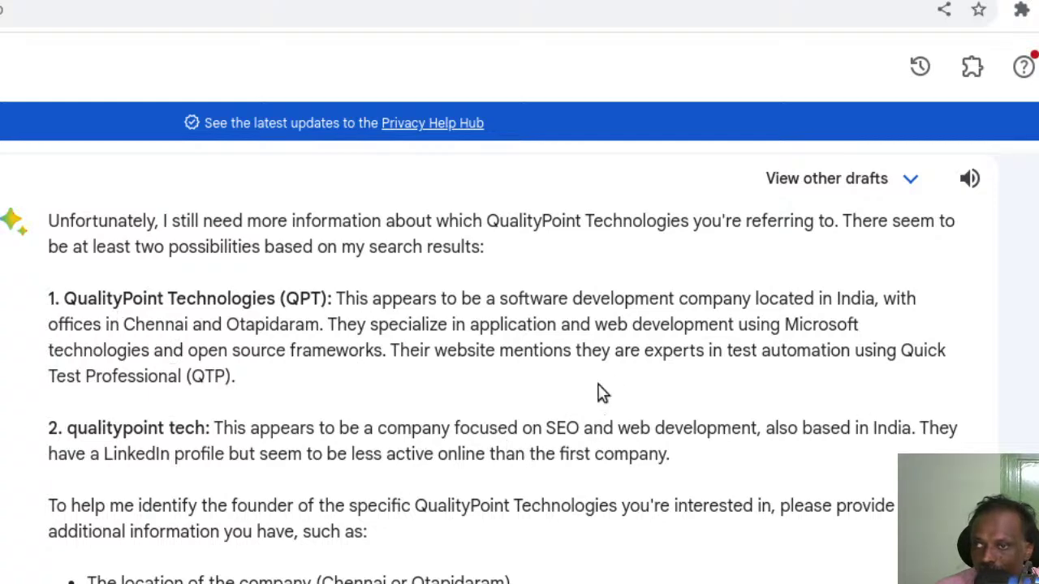
scroll(500, 426, down, 2)
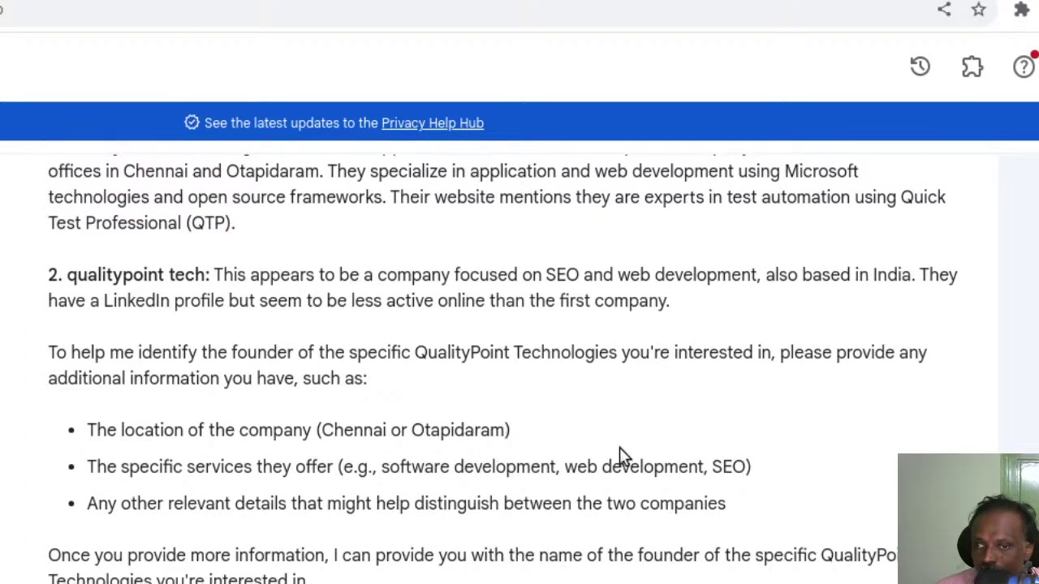
scroll(492, 435, up, 5)
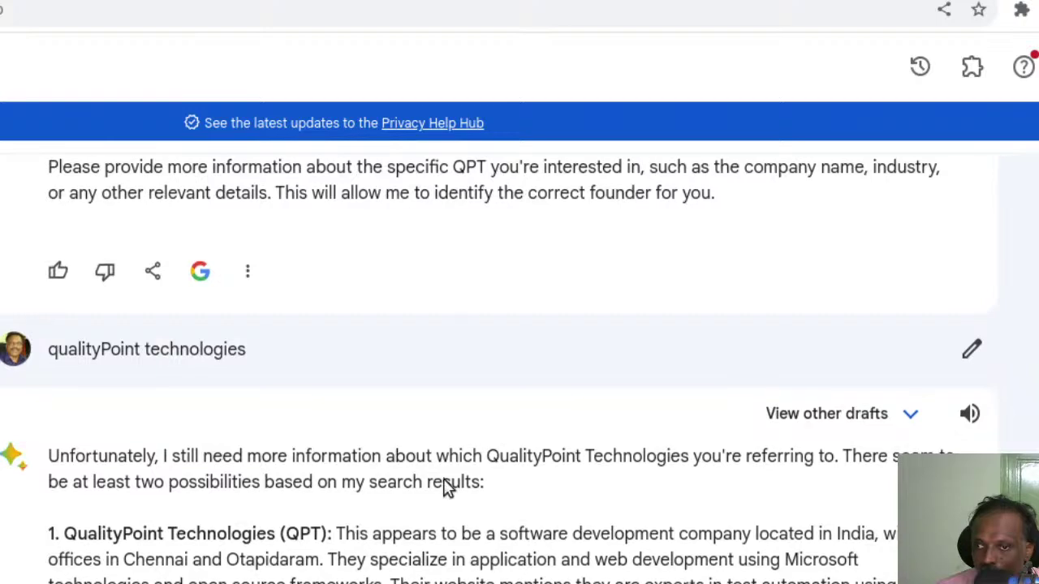
Select the first company's name in the reply and send the clarification "I refer QualityPoint Technologies (QPT)"
drag(330, 533, 65, 536)
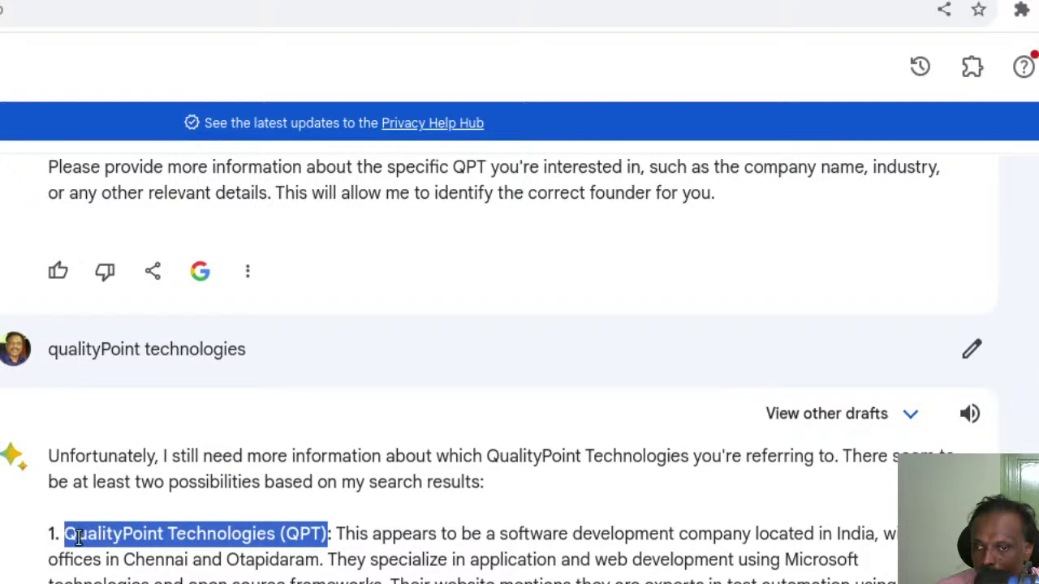
scroll(182, 581, down, 5)
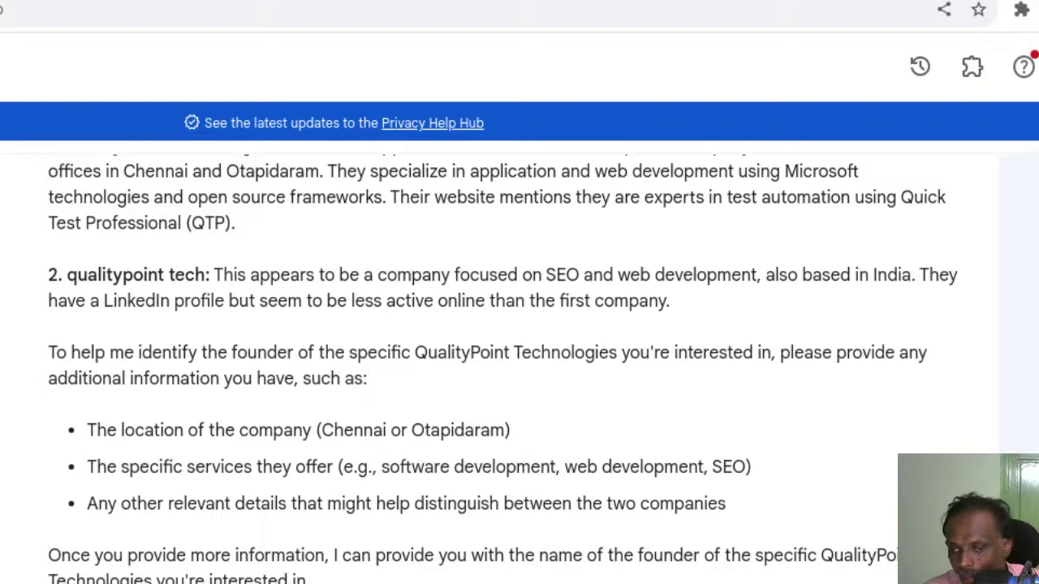
key(Return)
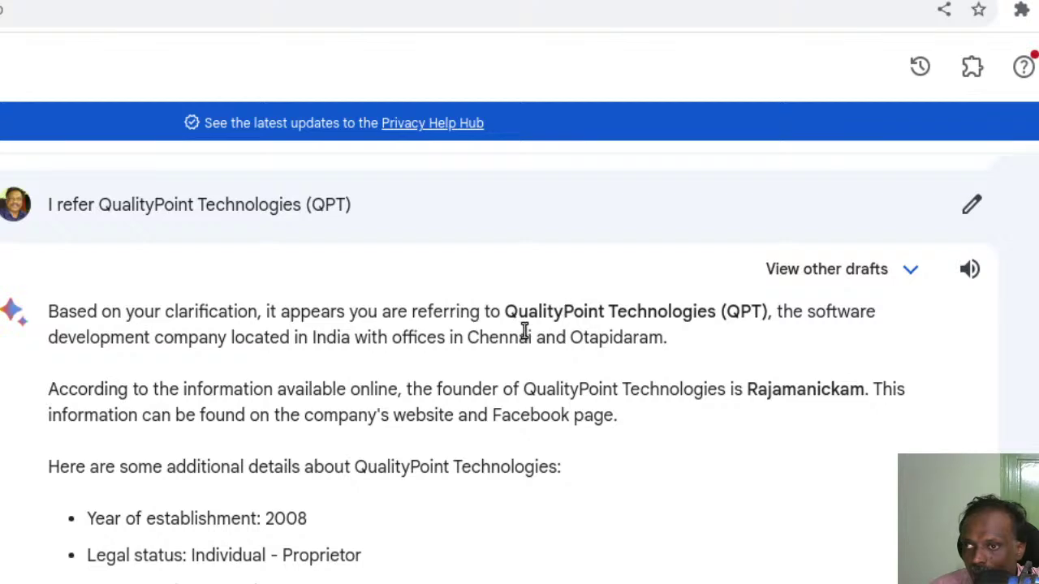
Review the reply about QualityPoint Technologies, highlighting the Chennai office and checking the establishment year, legal status, company size and services
drag(536, 338, 468, 338)
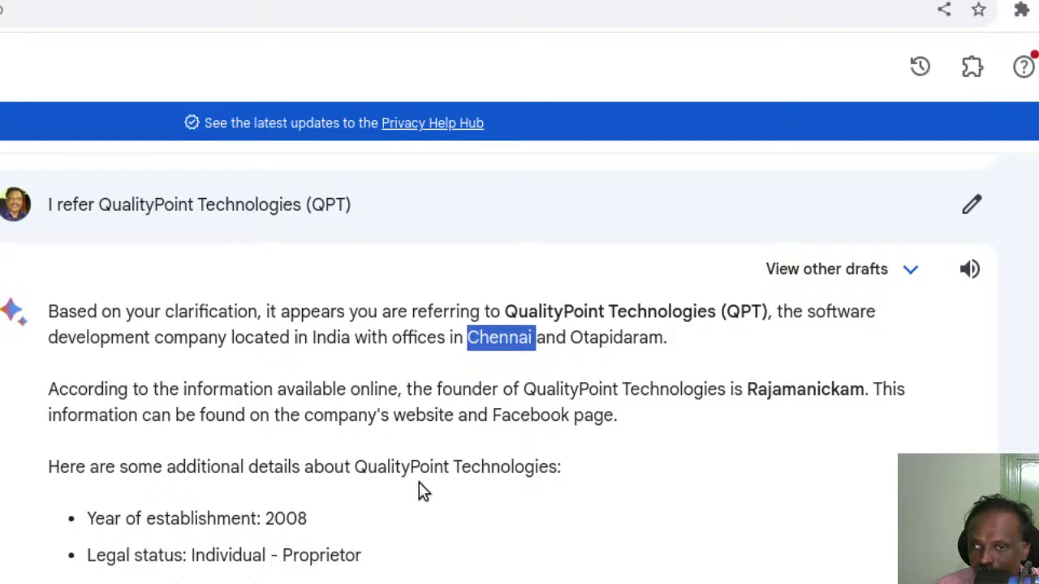
drag(214, 518, 309, 519)
click(387, 573)
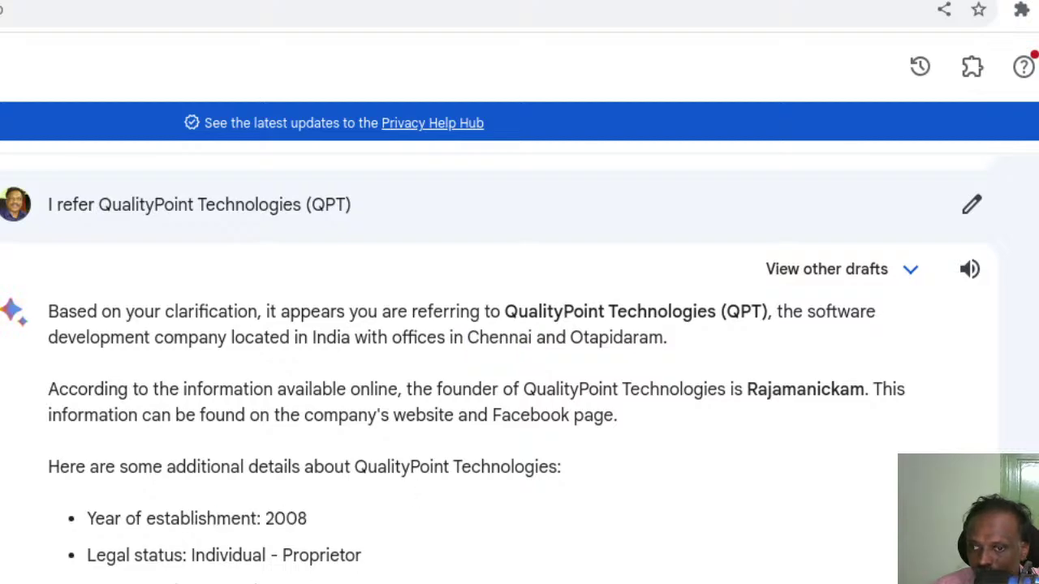
scroll(386, 573, down, 1)
scroll(387, 573, down, 3)
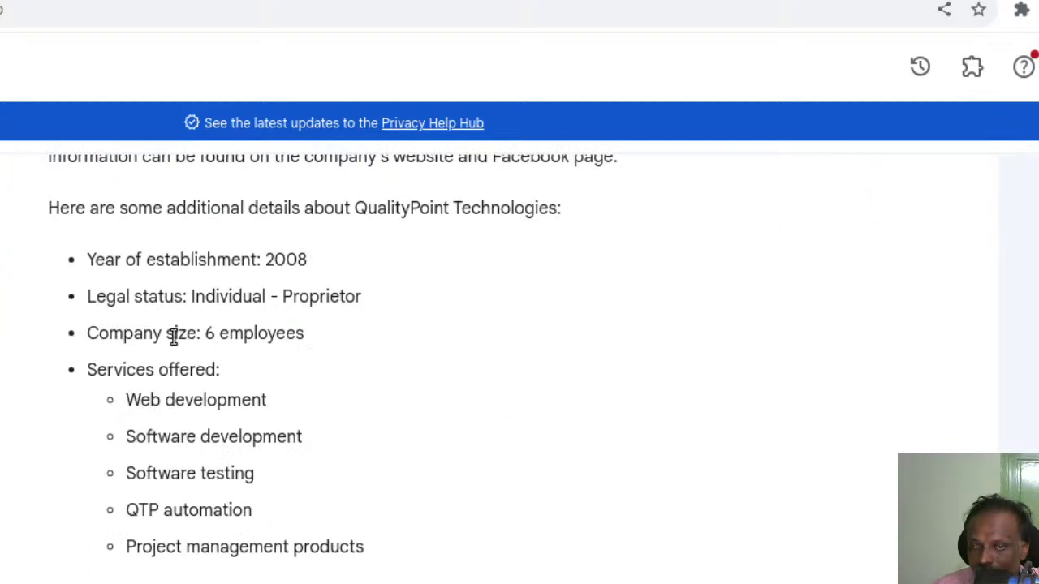
scroll(386, 412, down, 1)
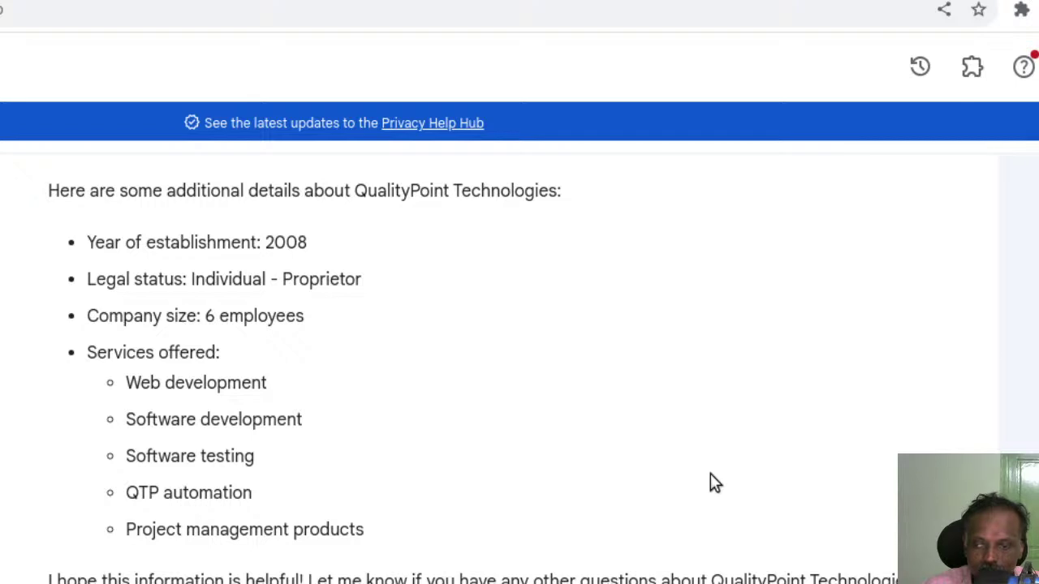
Ask "which search engine is best" and review the pros and cons of each engine, highlighting Google's privacy concerns
key(Return)
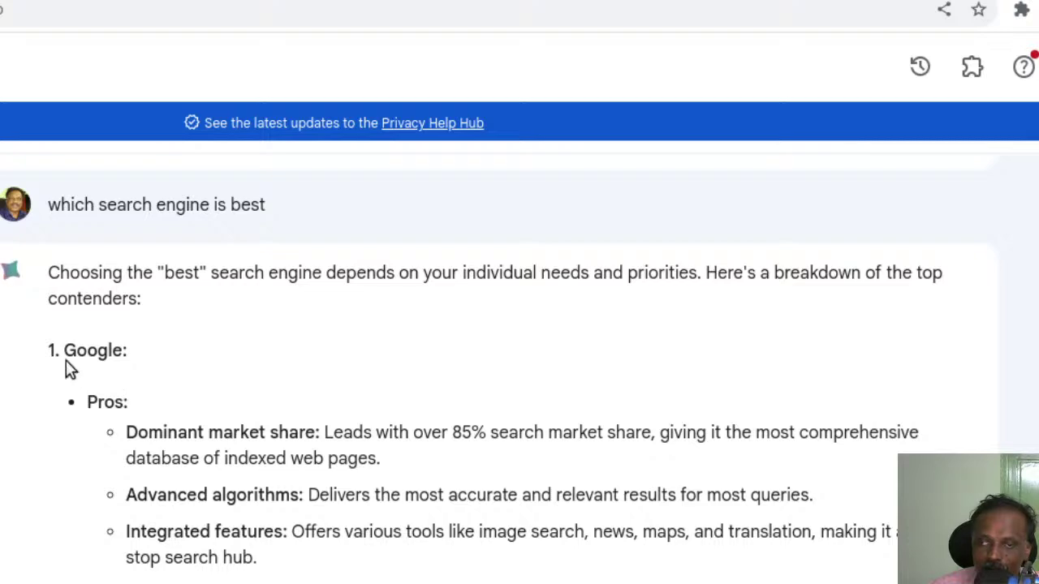
scroll(448, 431, down, 5)
scroll(448, 434, down, 2)
scroll(452, 438, up, 5)
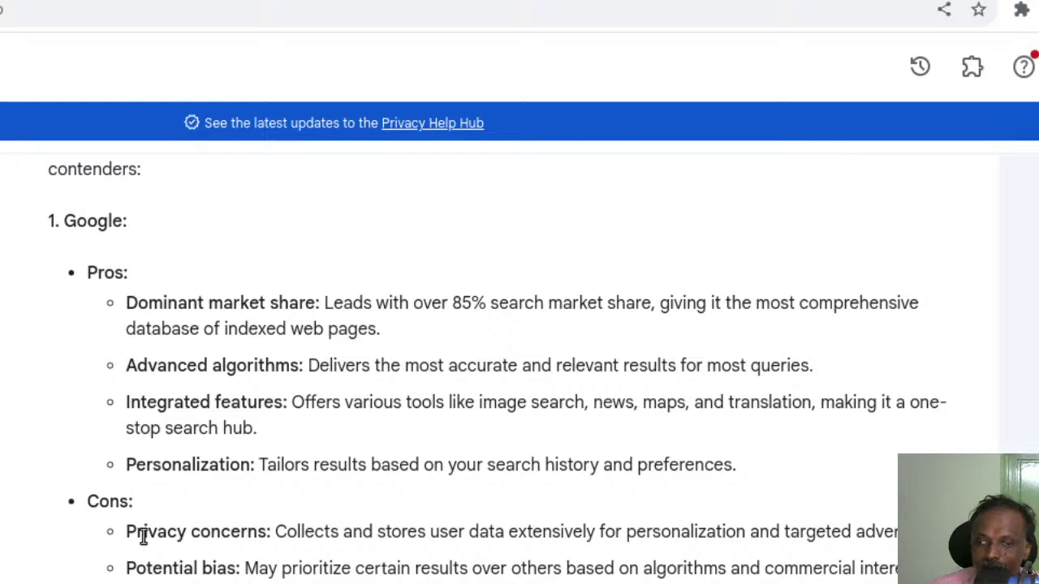
drag(128, 533, 286, 542)
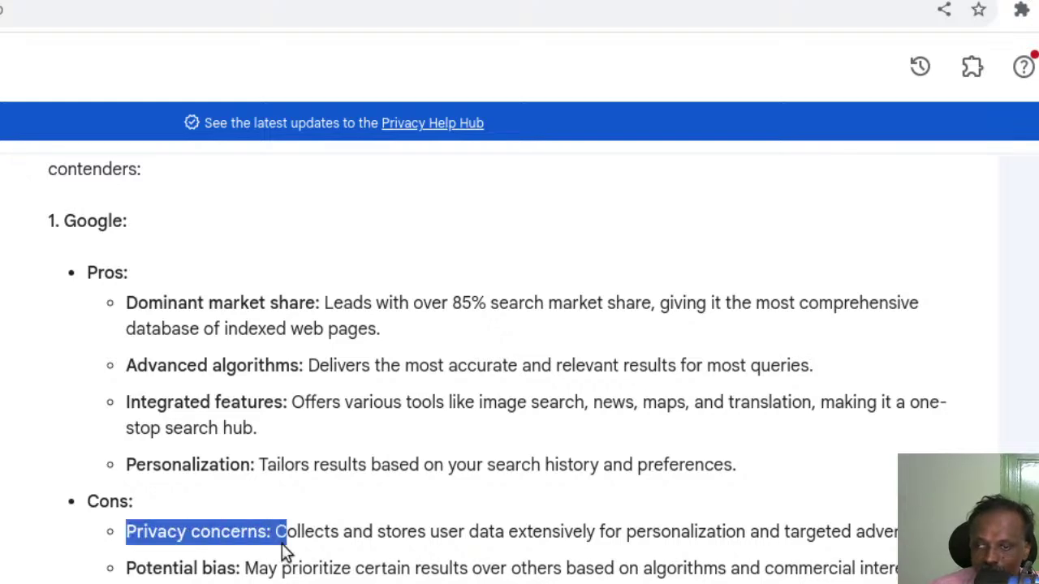
scroll(455, 532, down, 2)
scroll(297, 509, down, 5)
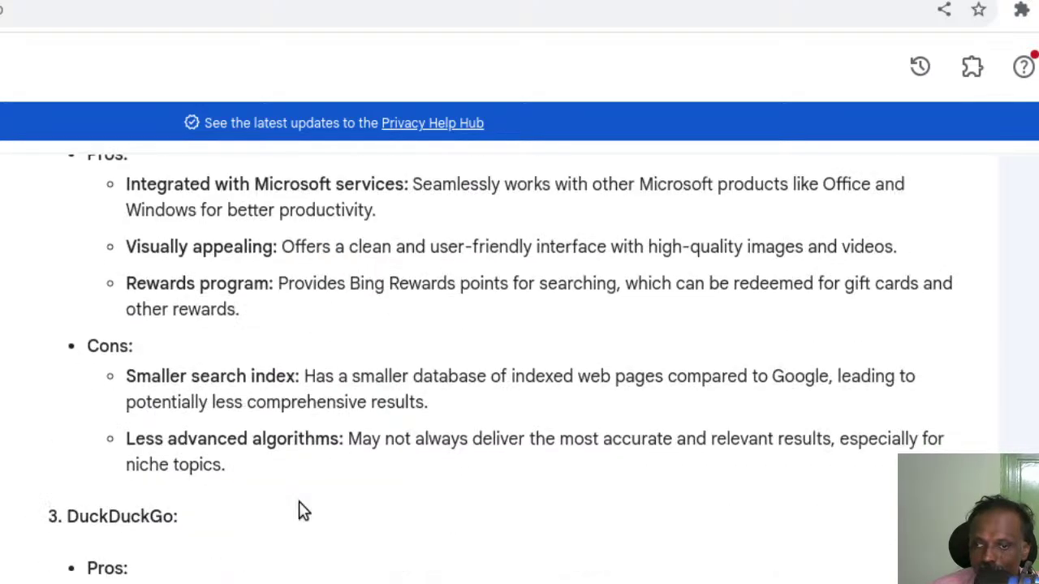
scroll(297, 510, down, 10)
scroll(297, 516, down, 3)
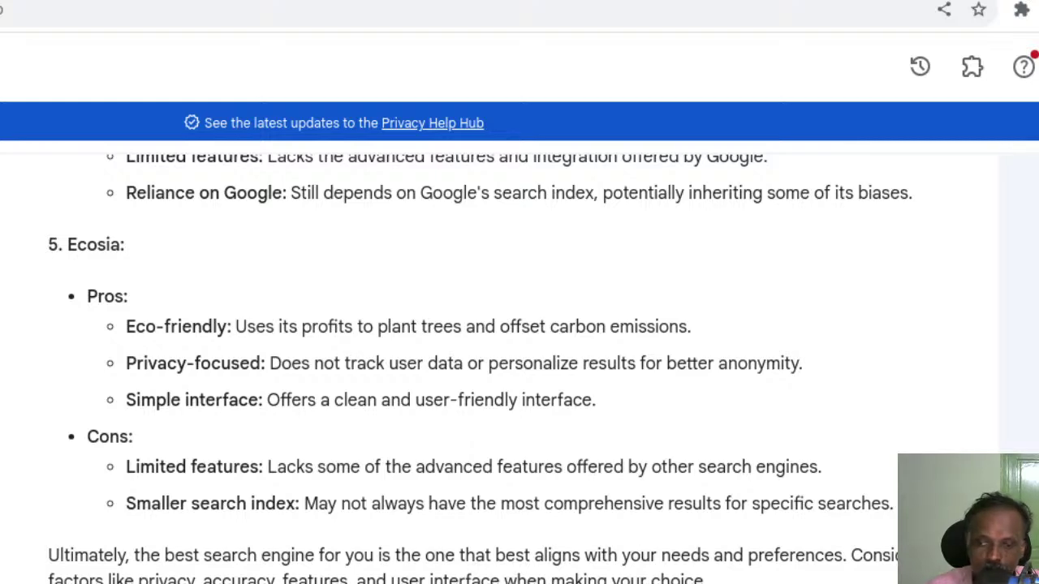
Ask "can i use bard on google search" and review the integration features and additional ways of using it
key(Return)
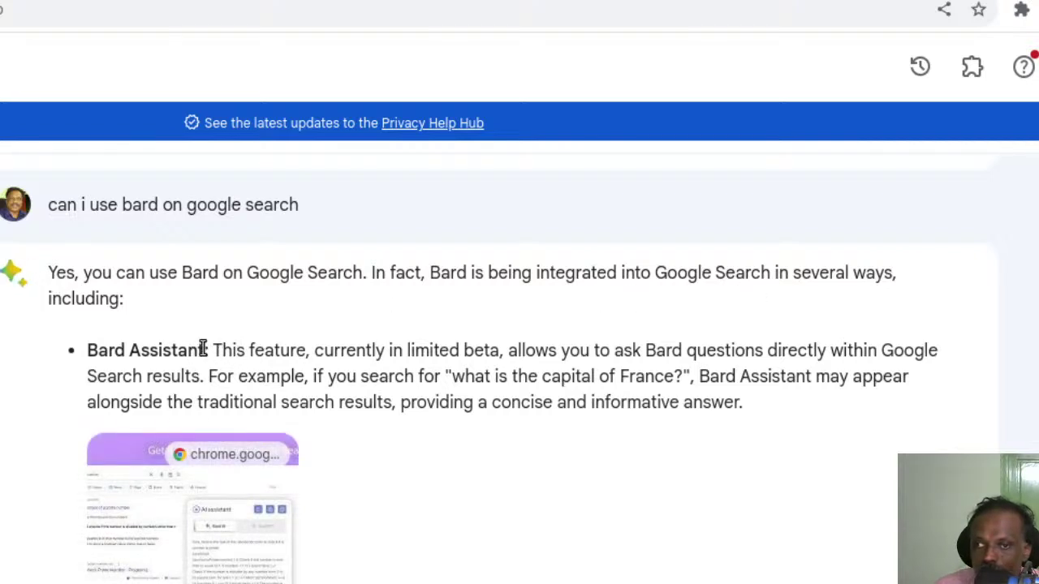
scroll(398, 401, down, 5)
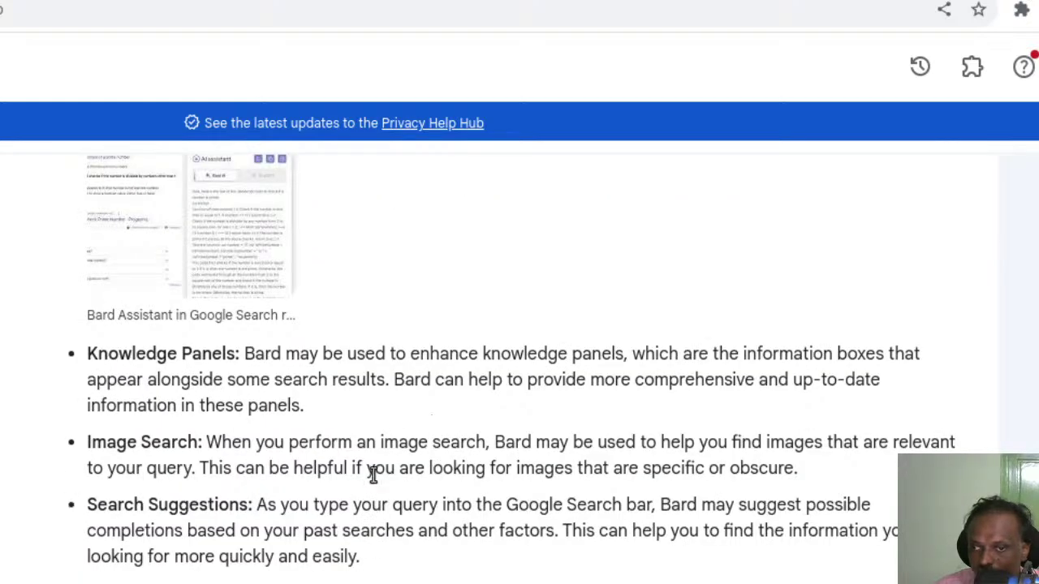
scroll(530, 527, down, 5)
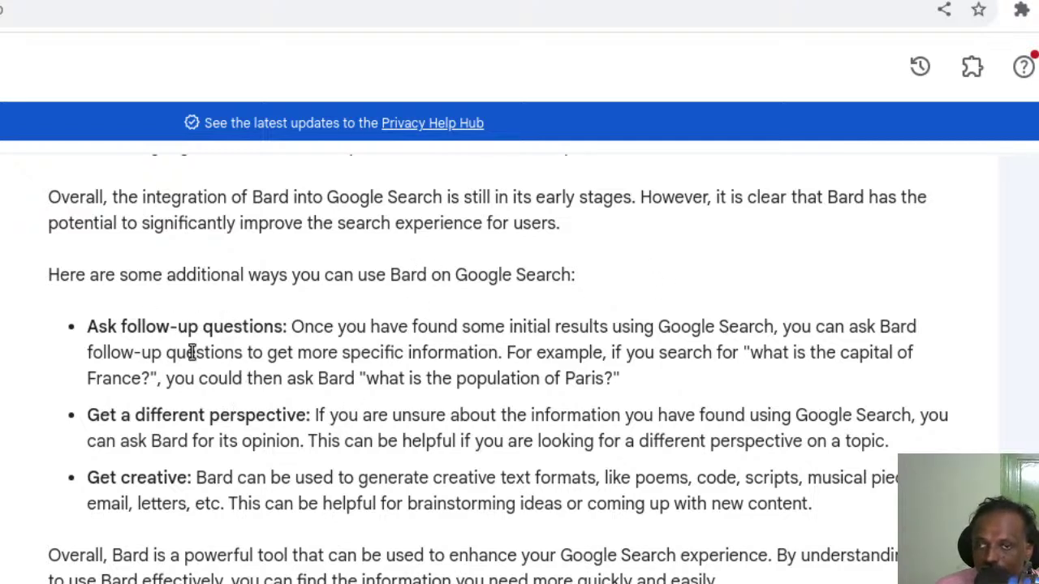
drag(154, 281, 347, 277)
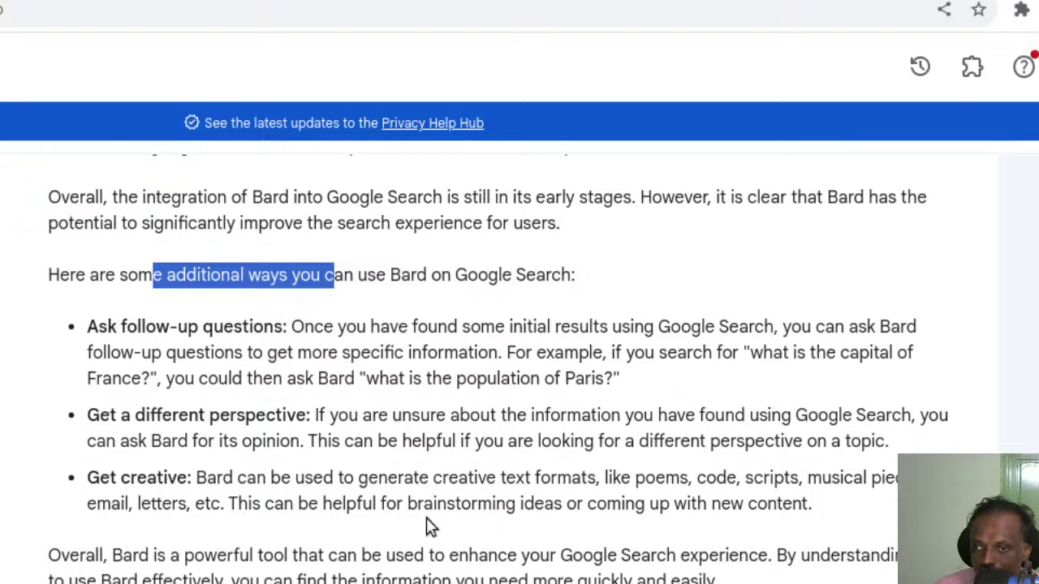
click(457, 549)
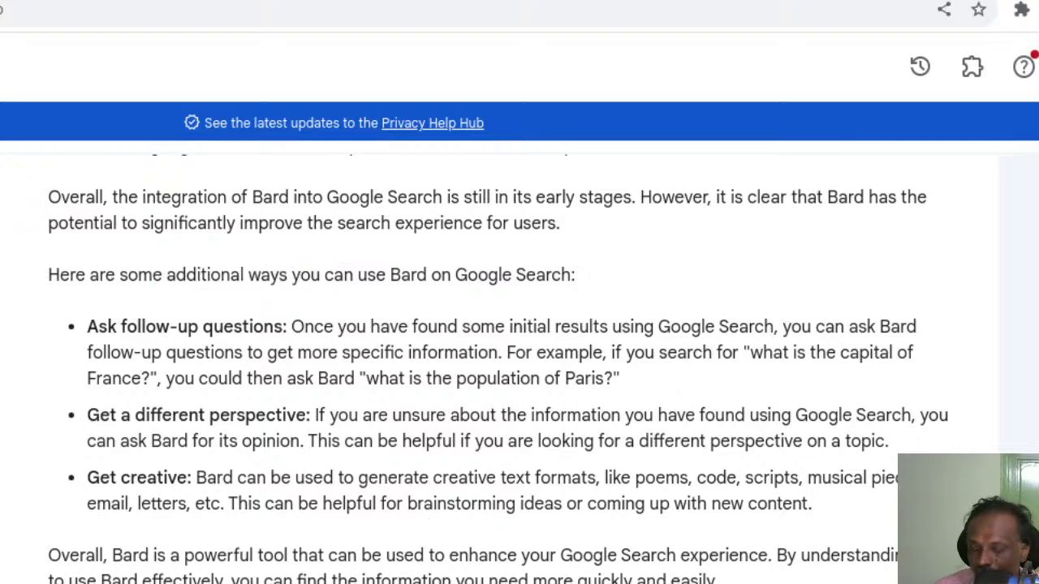
scroll(146, 492, up, 3)
scroll(178, 547, down, 3)
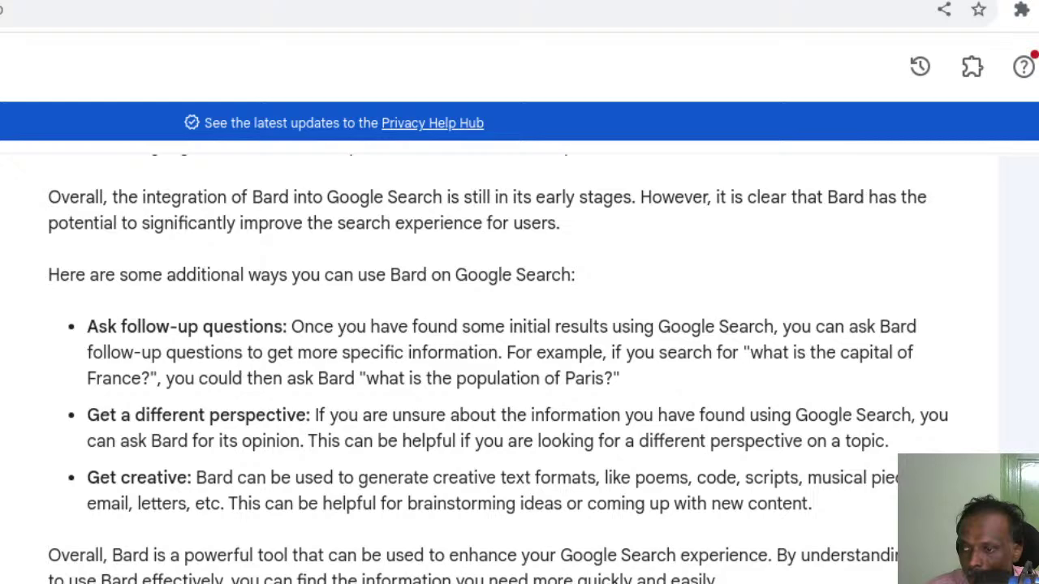
Send the "Best Motivational Quotes" cover with "write a promotional text for this image" and compare the reply's quote count with the cover
key(Return)
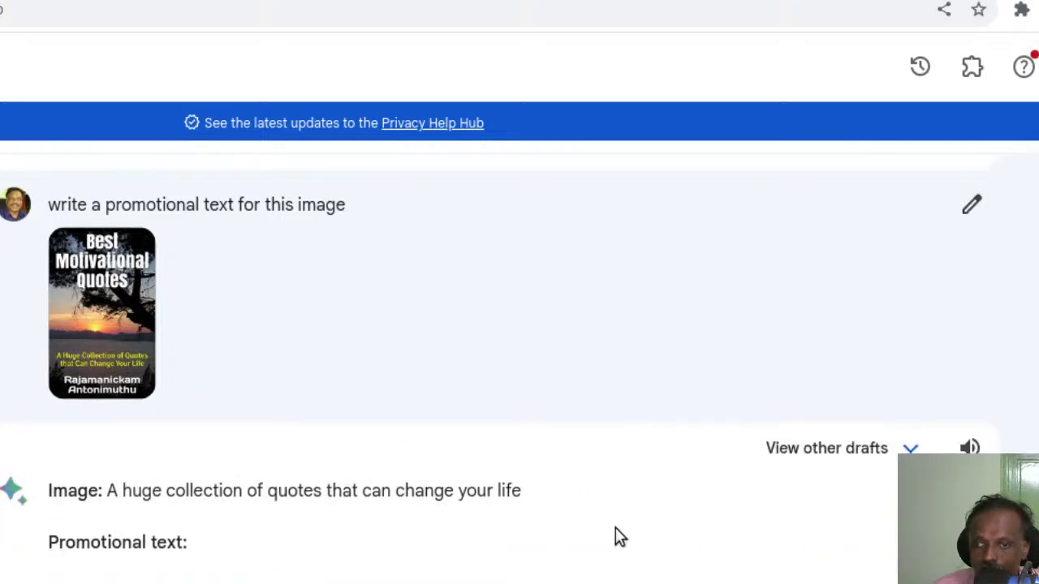
scroll(616, 528, down, 2)
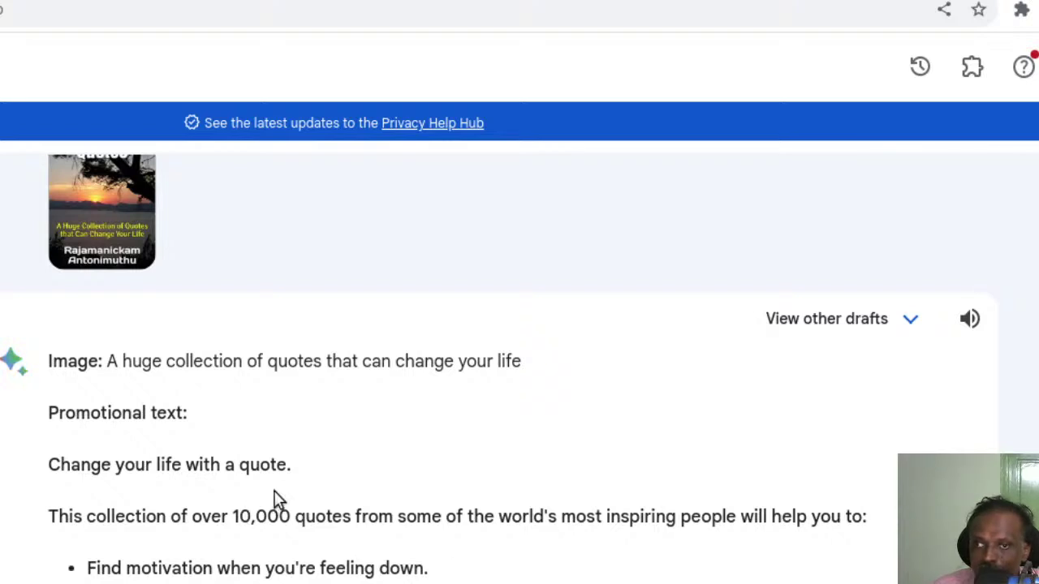
scroll(220, 436, up, 3)
scroll(204, 428, down, 3)
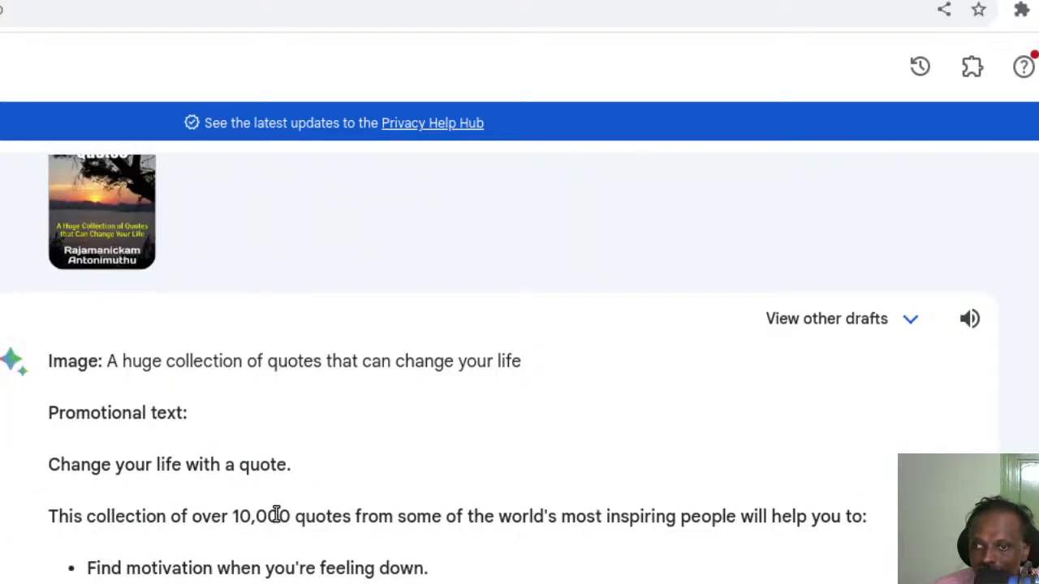
drag(234, 518, 354, 519)
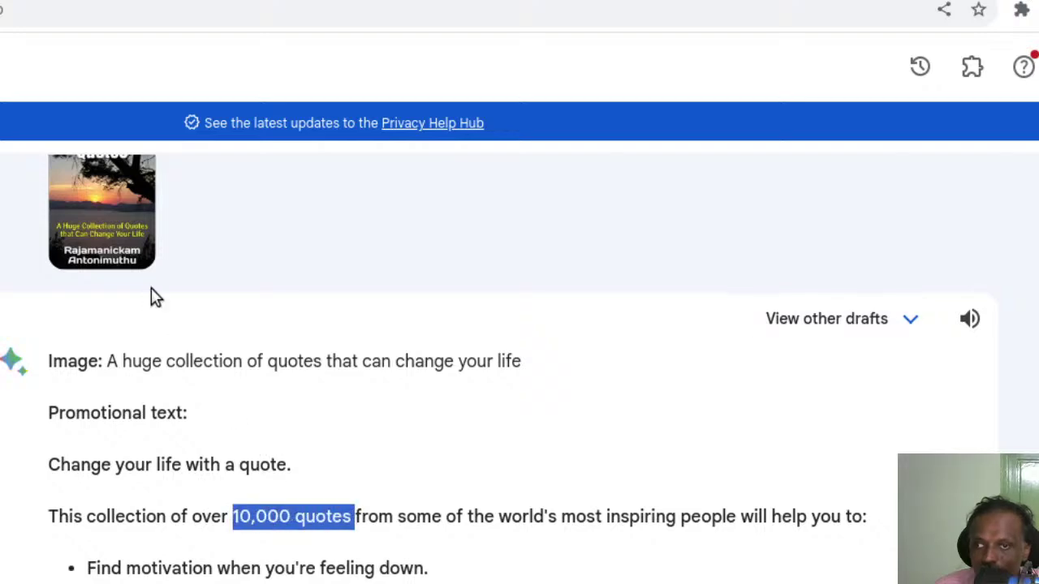
scroll(151, 289, up, 3)
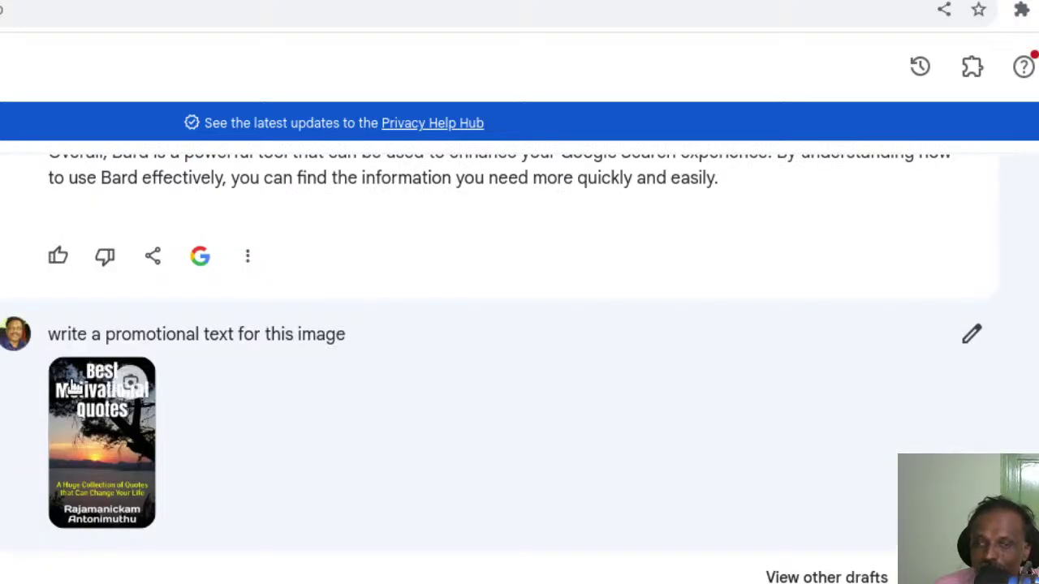
Read the promotional text's benefits and closing lines, highlighting the phone number in the call to action
scroll(360, 484, down, 3)
scroll(361, 492, down, 2)
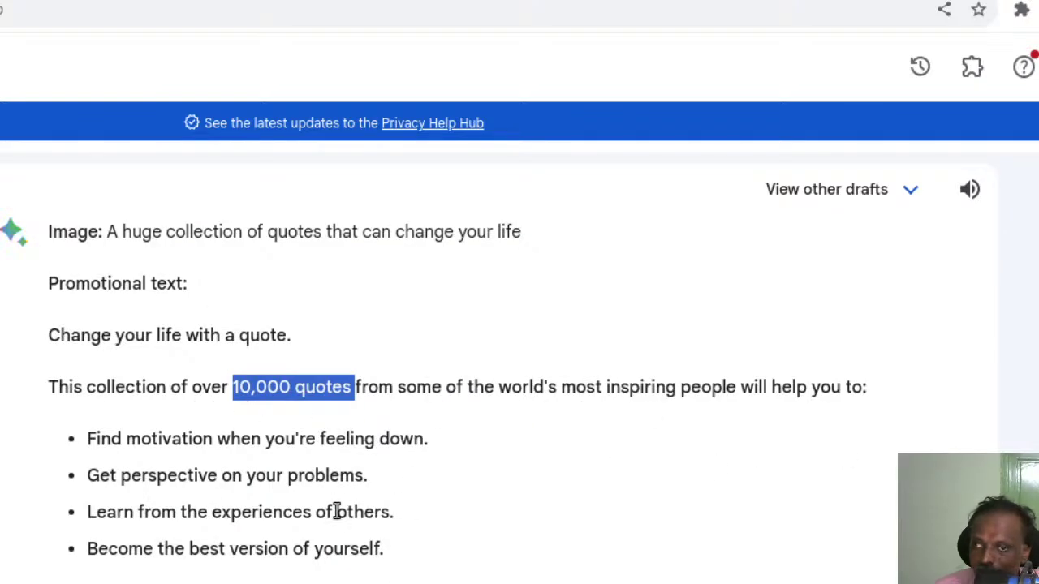
scroll(397, 483, down, 2)
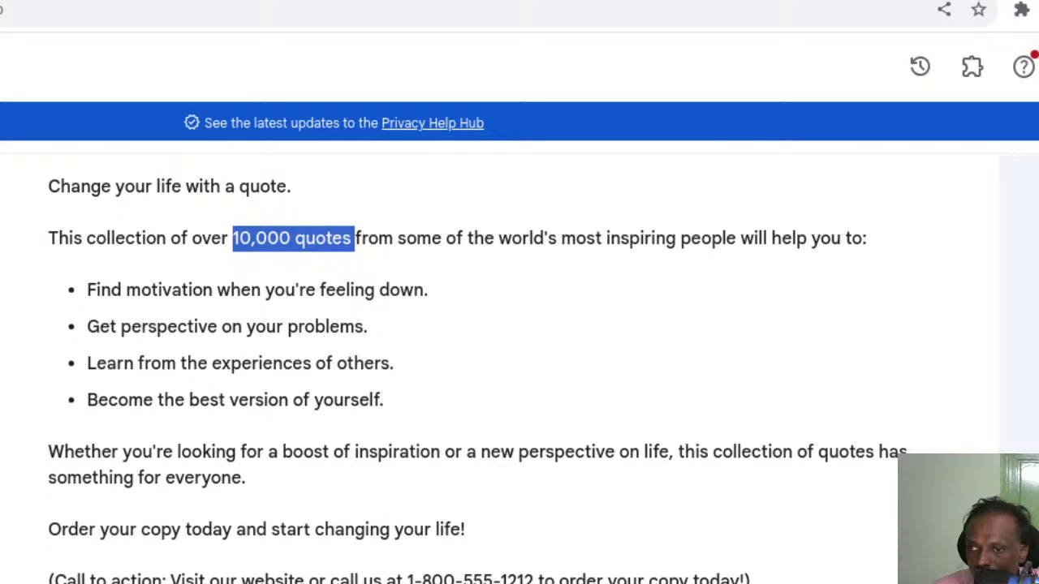
drag(534, 580, 405, 580)
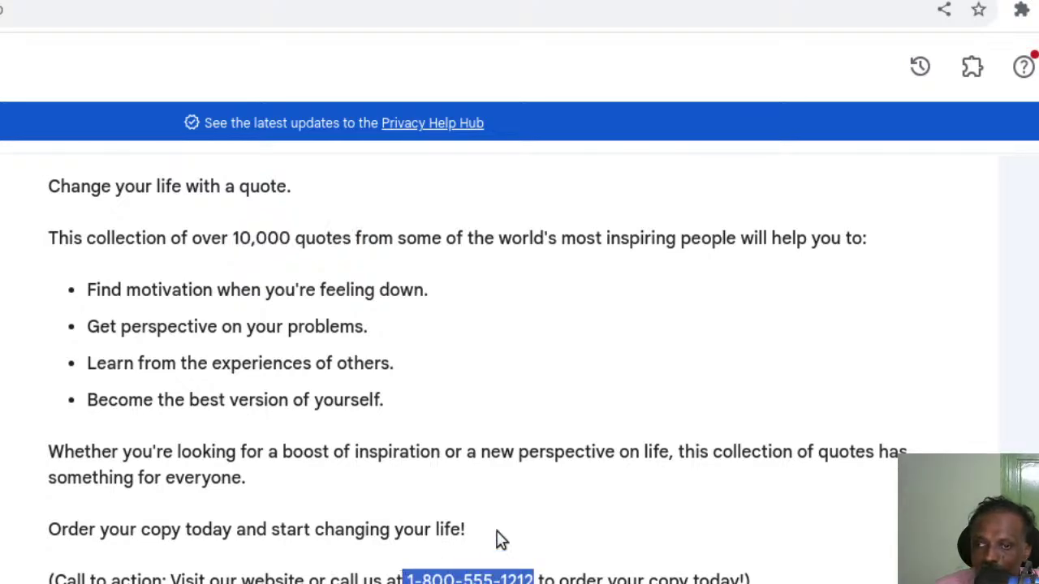
scroll(570, 508, up, 10)
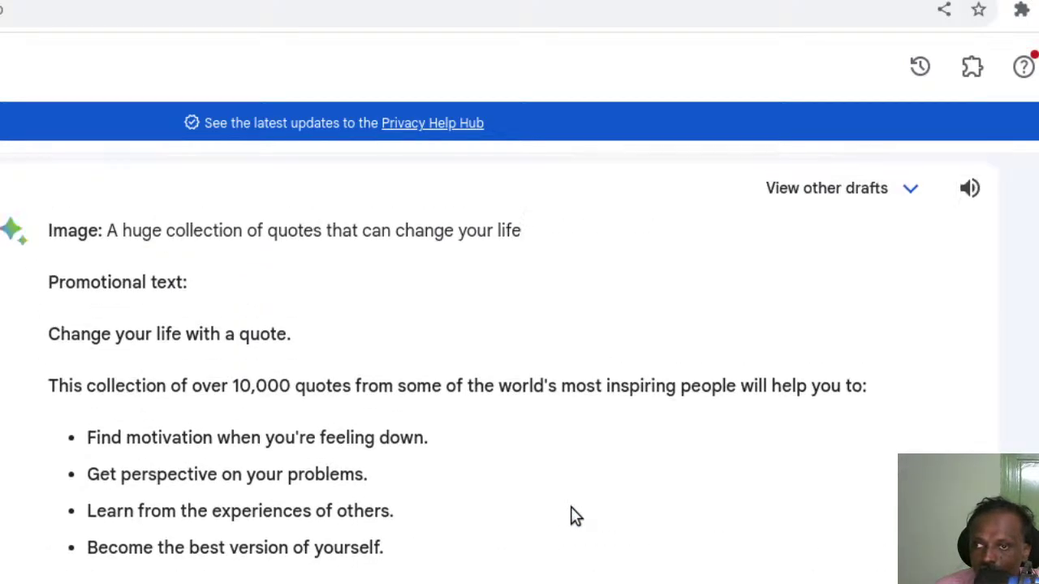
scroll(570, 508, down, 10)
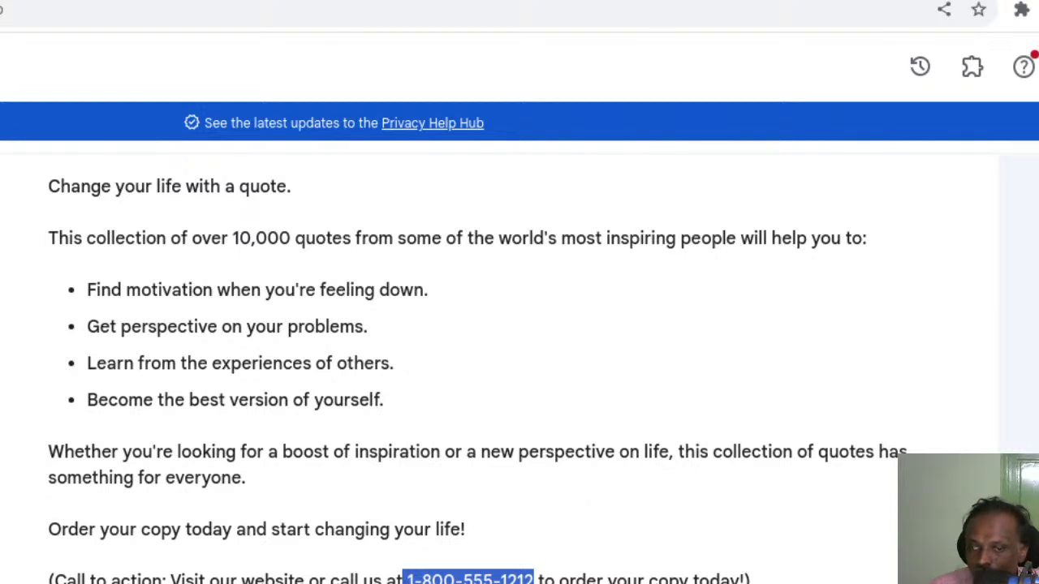
Double-check the promotional text with Google and examine the check result against the reply
click(379, 540)
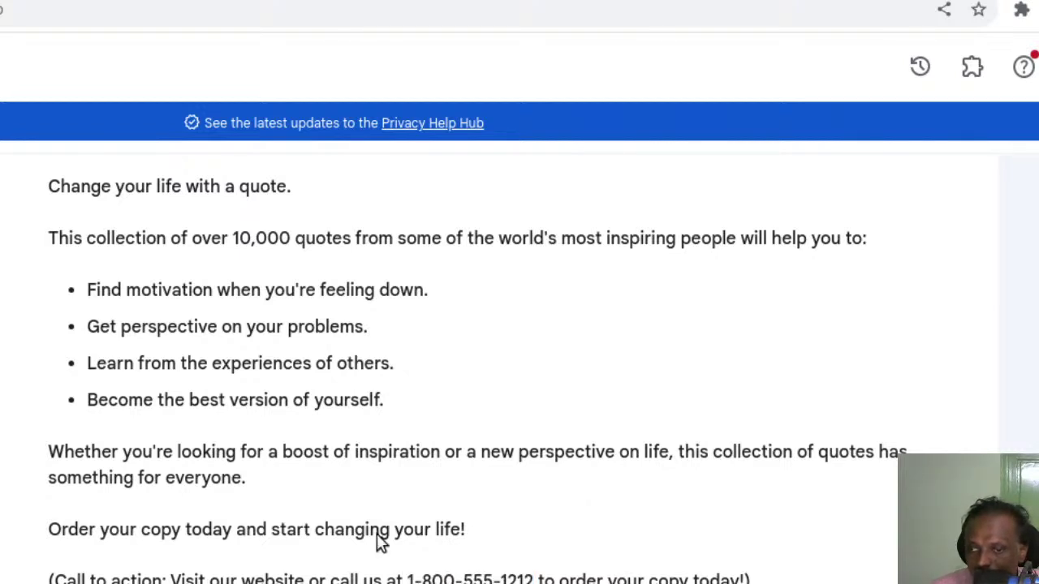
scroll(566, 447, down, 3)
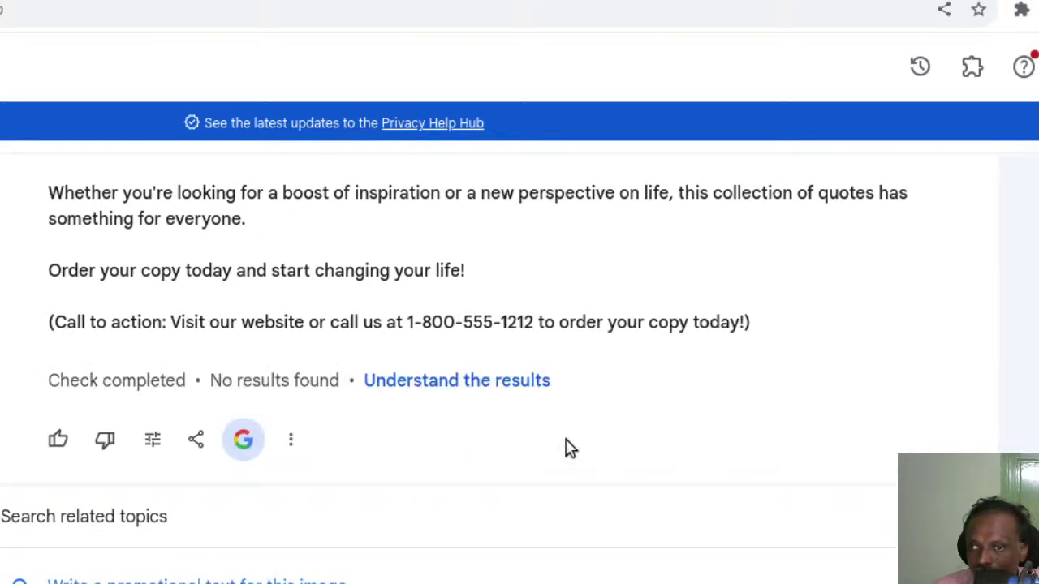
drag(195, 378, 337, 385)
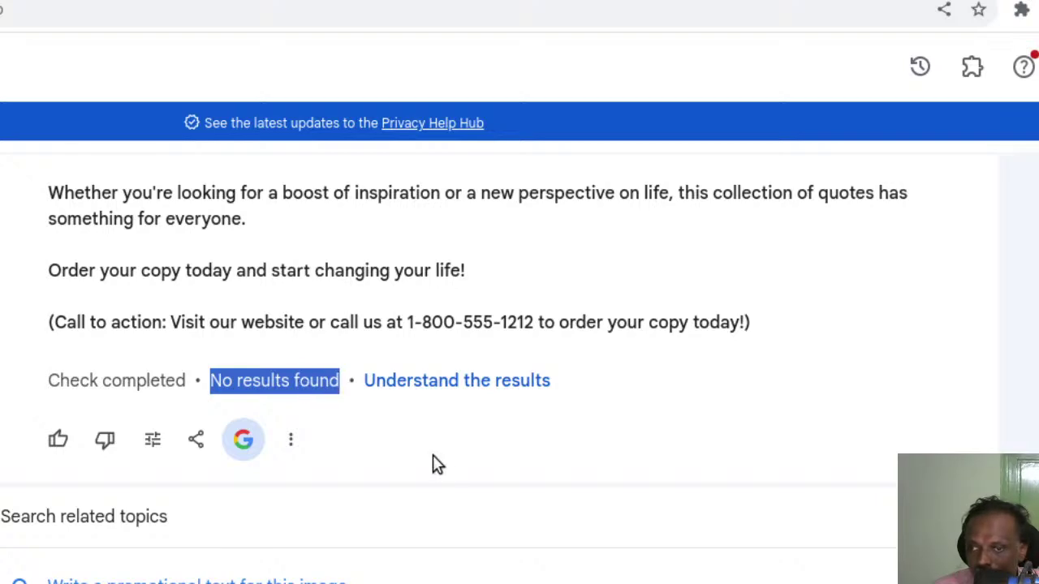
scroll(432, 454, up, 10)
scroll(440, 408, down, 4)
scroll(438, 402, up, 4)
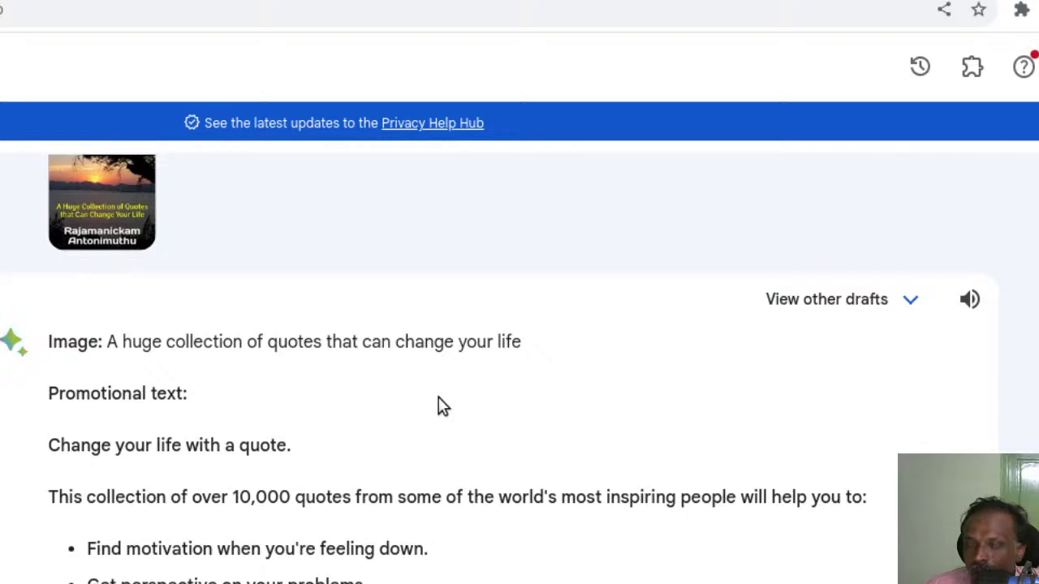
scroll(103, 472, down, 10)
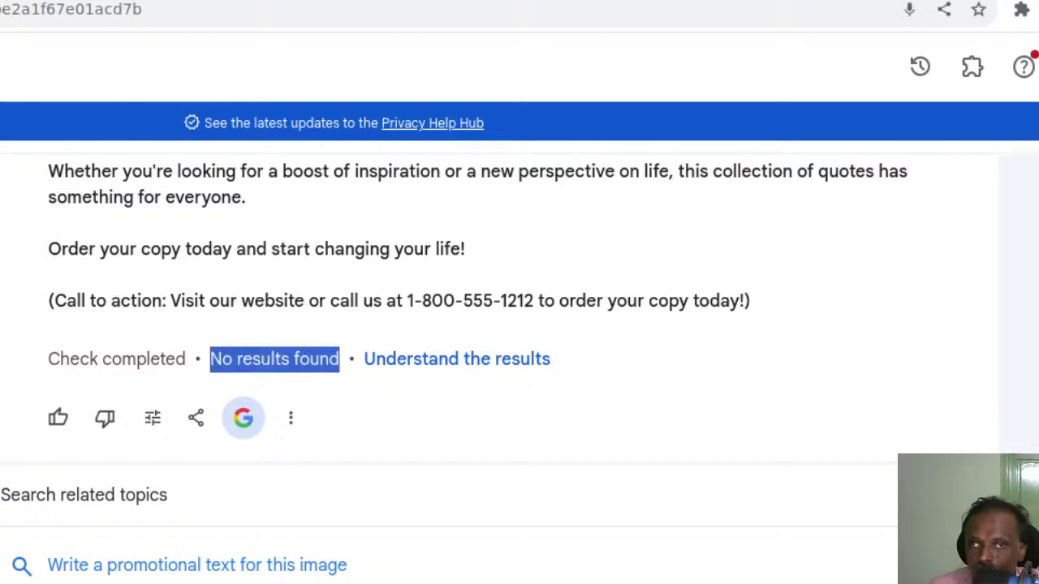
Look over the book cover prompt and its full promotional text once more
click(228, 324)
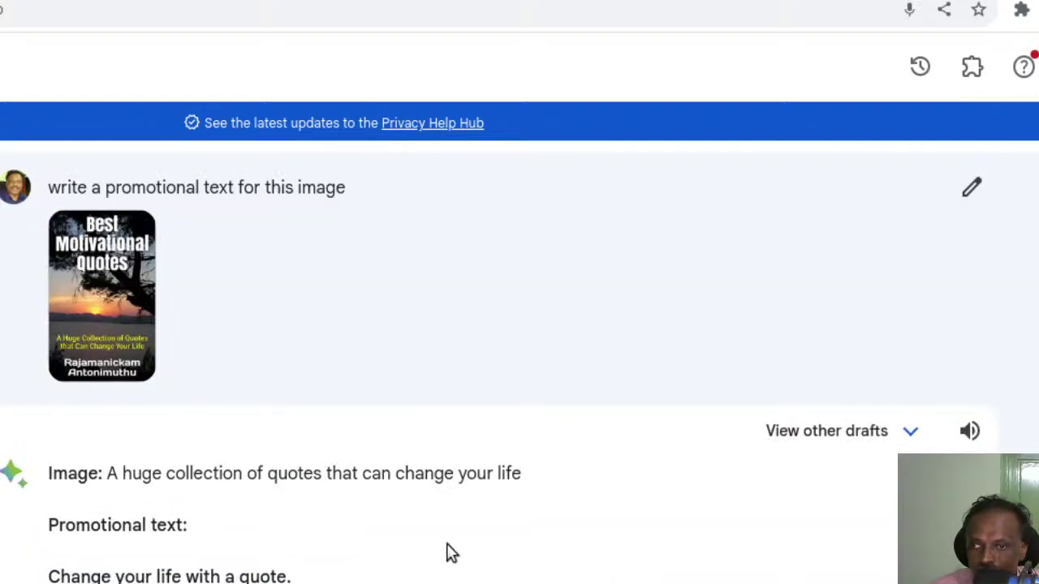
scroll(448, 552, down, 5)
scroll(452, 553, up, 12)
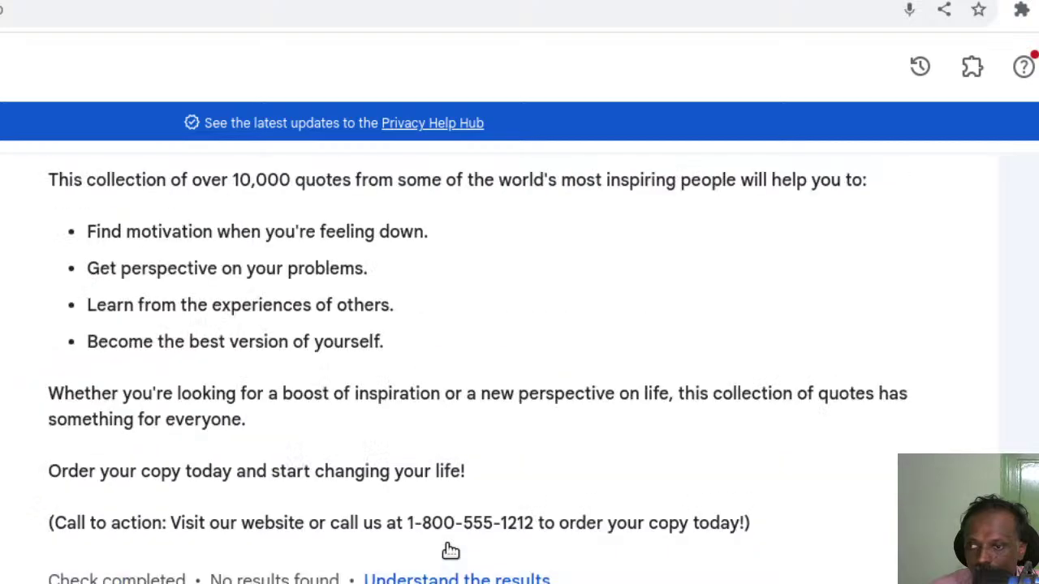
scroll(452, 553, down, 10)
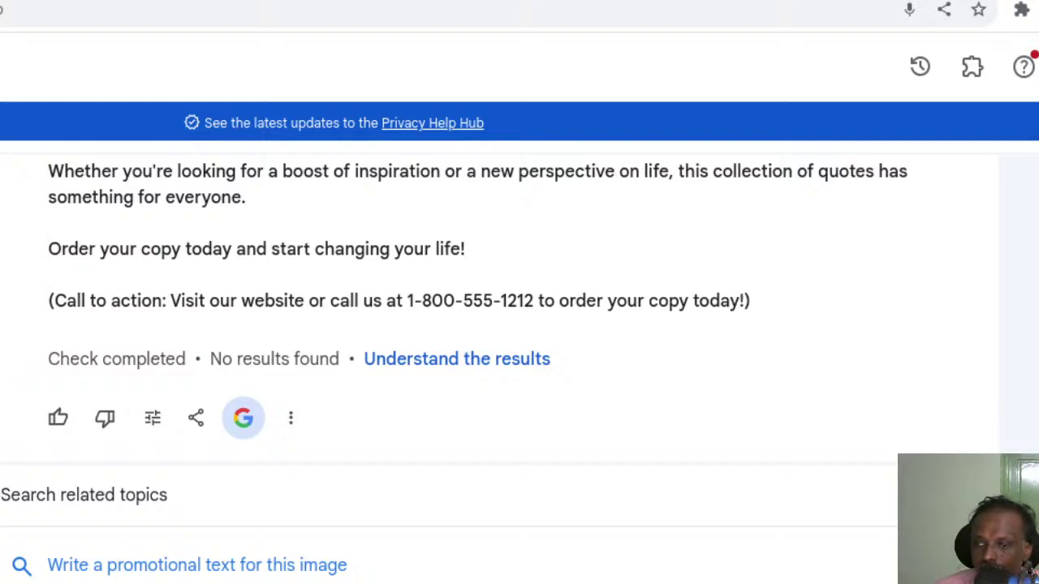
Send the "FREE to Read in KU" banner with "will this banner image effective in promotion?" and read the assessment
key(Return)
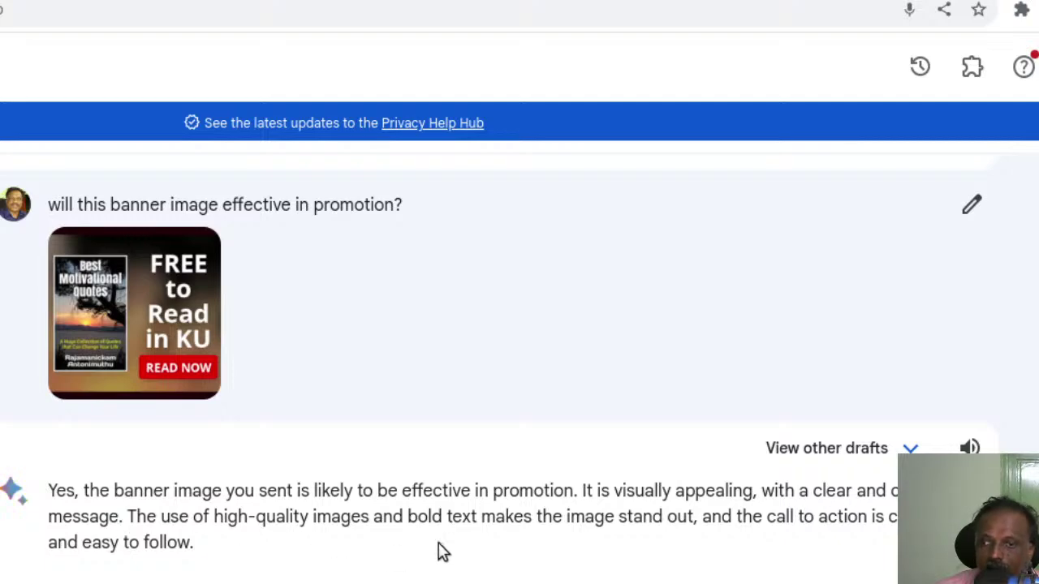
scroll(438, 552, down, 2)
scroll(509, 520, down, 2)
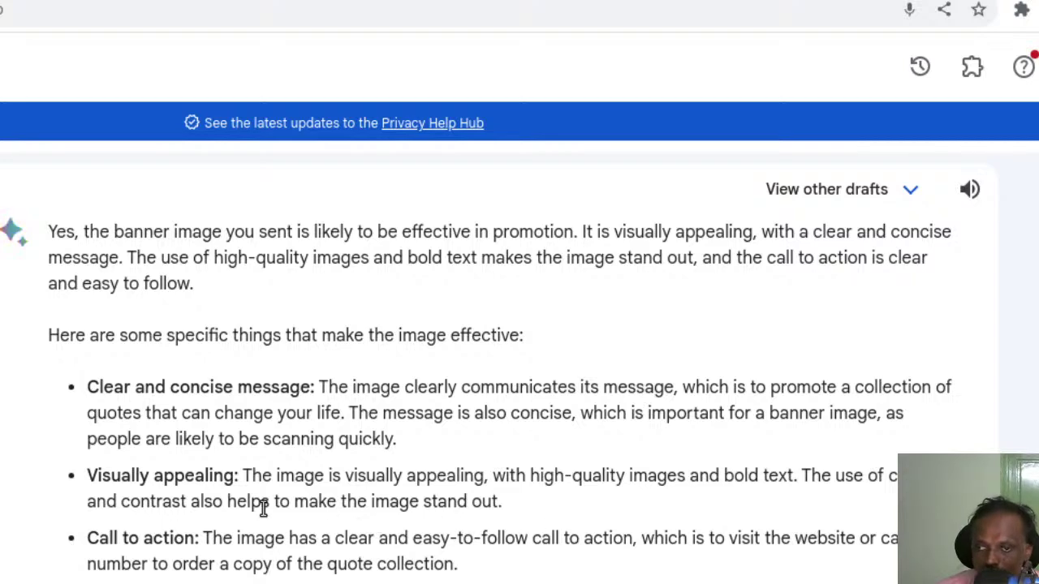
Read the banner assessment's strengths and additional tips against the banner, highlighting "testimonial from a satisfied customer"
scroll(235, 503, down, 4)
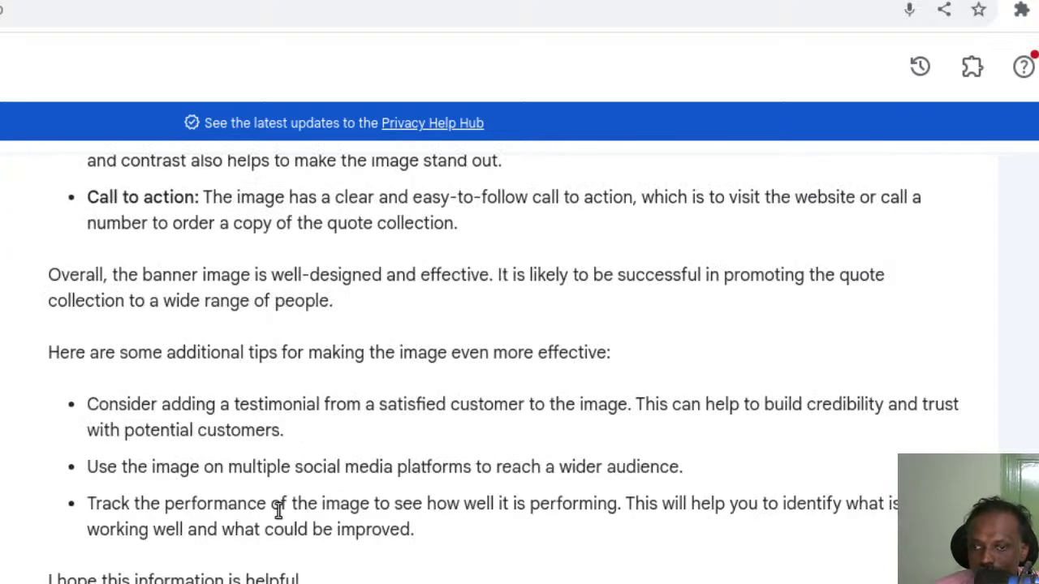
scroll(151, 406, up, 3)
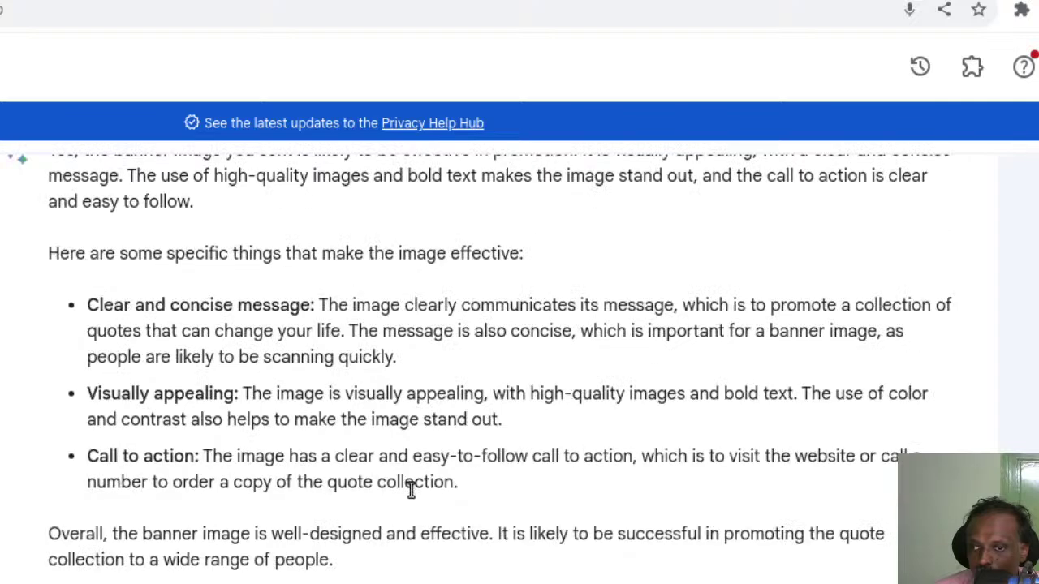
scroll(411, 487, down, 3)
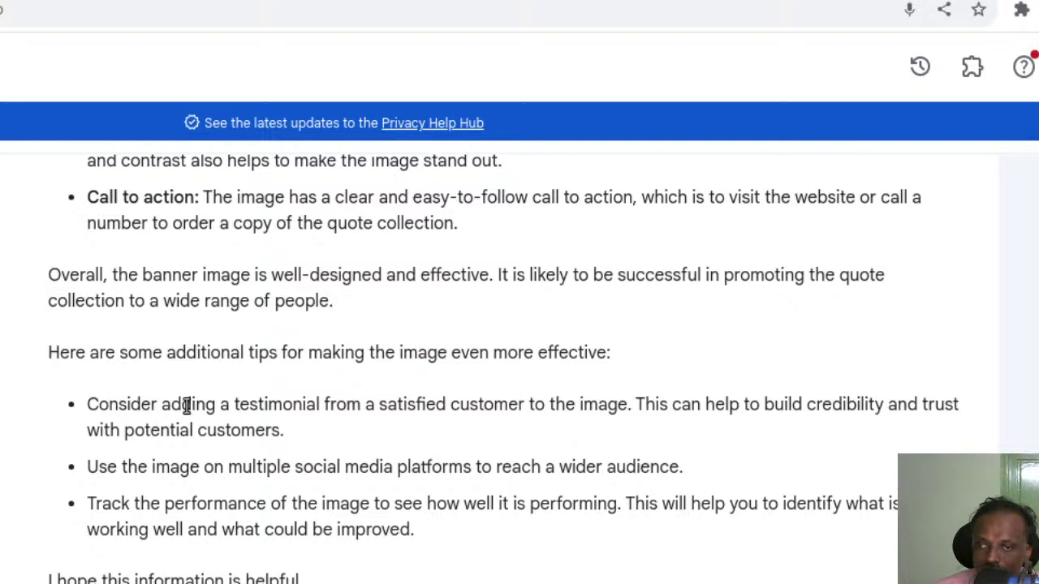
drag(232, 404, 528, 404)
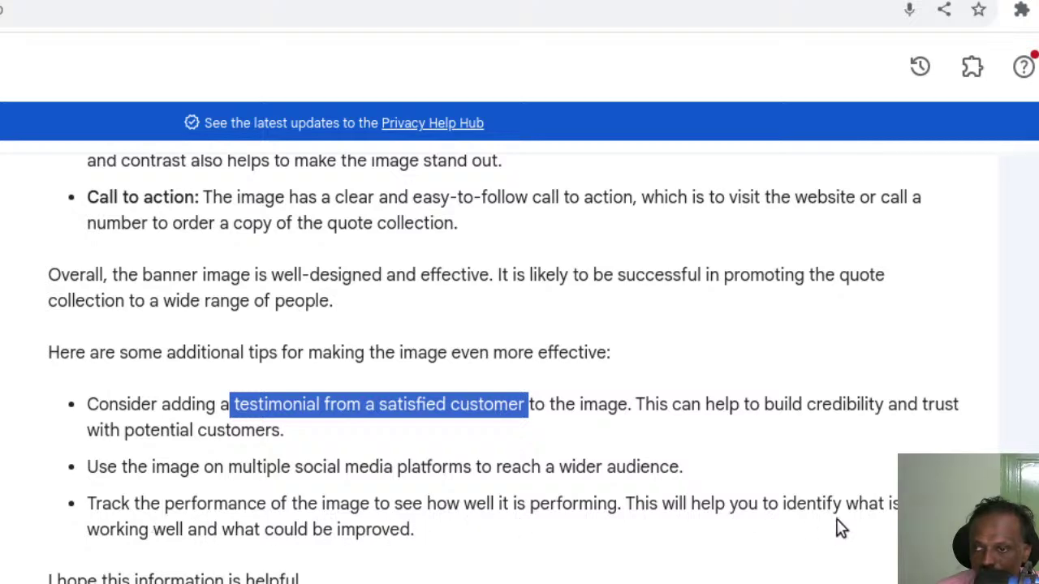
scroll(325, 536, up, 1)
scroll(455, 467, up, 10)
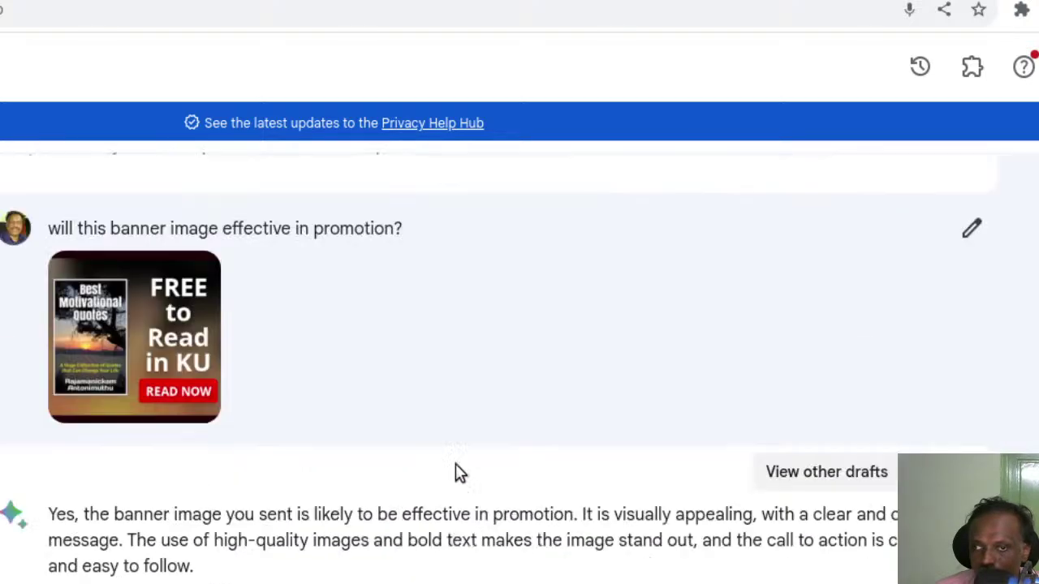
scroll(423, 456, down, 10)
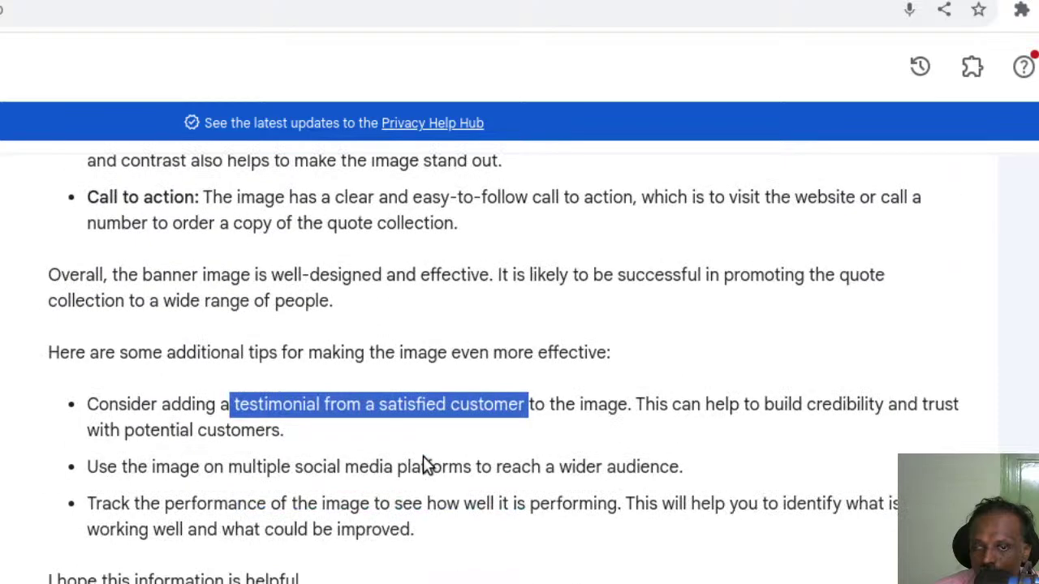
scroll(308, 559, up, 8)
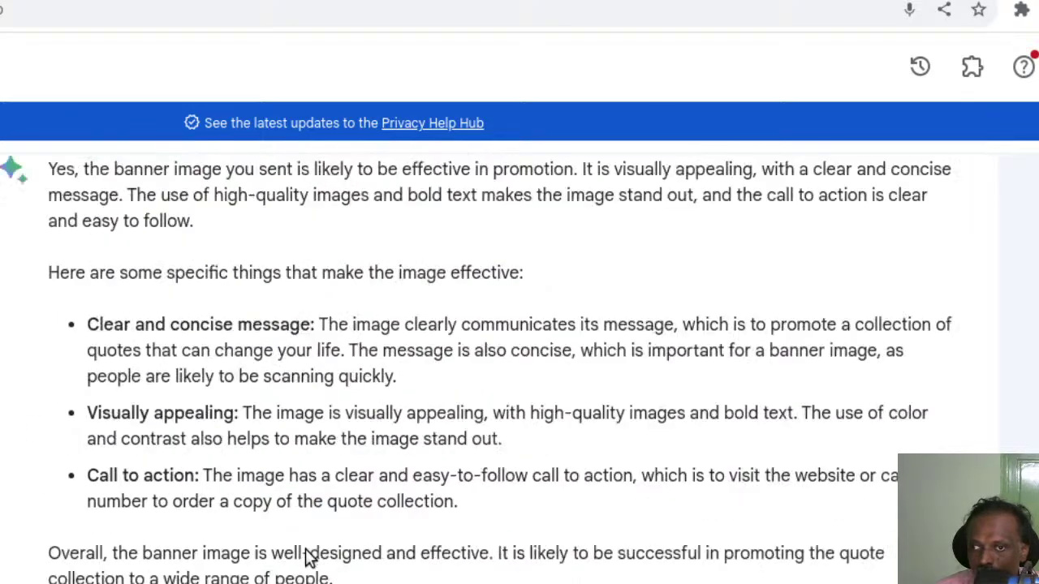
scroll(297, 561, down, 8)
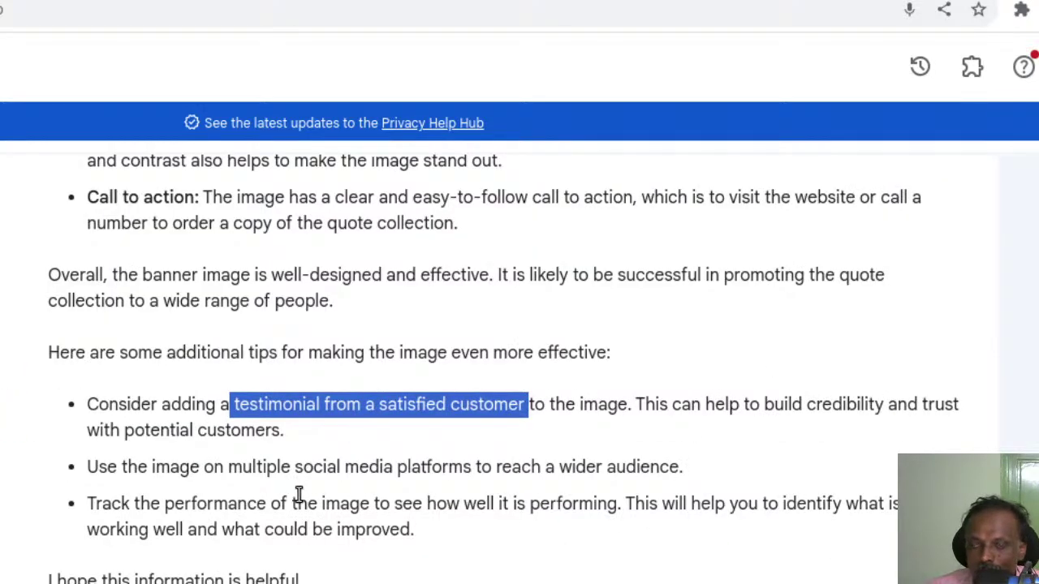
Ask "who is the author of this book?" and read the reply, looking back at the banner image for comparison
click(230, 417)
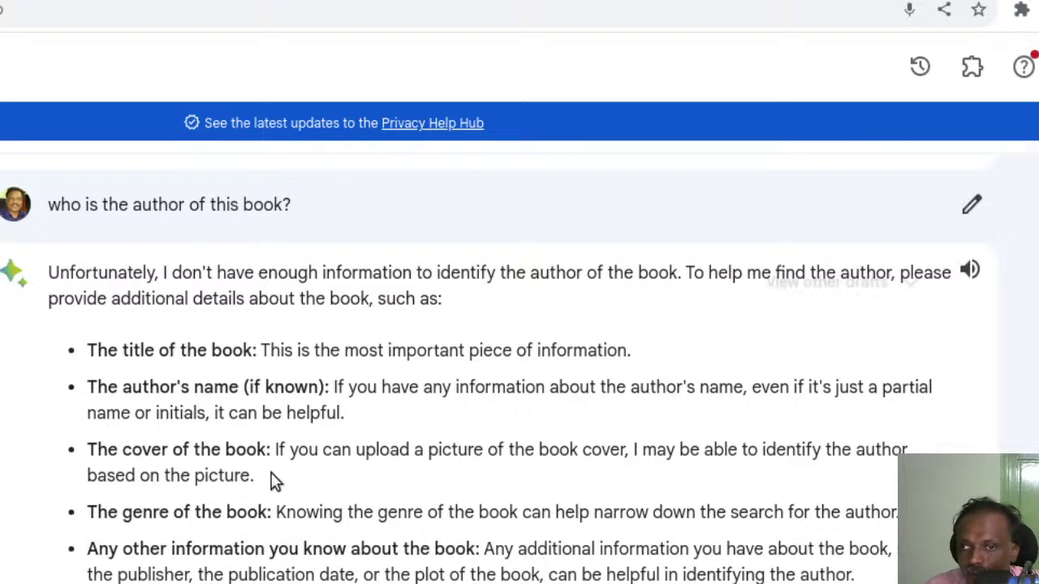
scroll(266, 425, down, 5)
scroll(266, 425, up, 10)
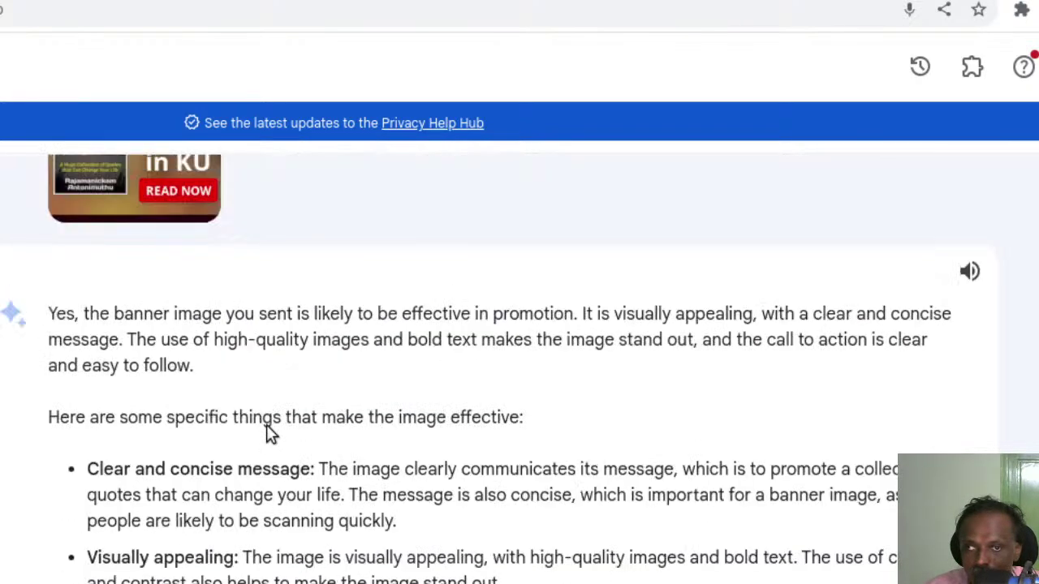
scroll(401, 461, up, 3)
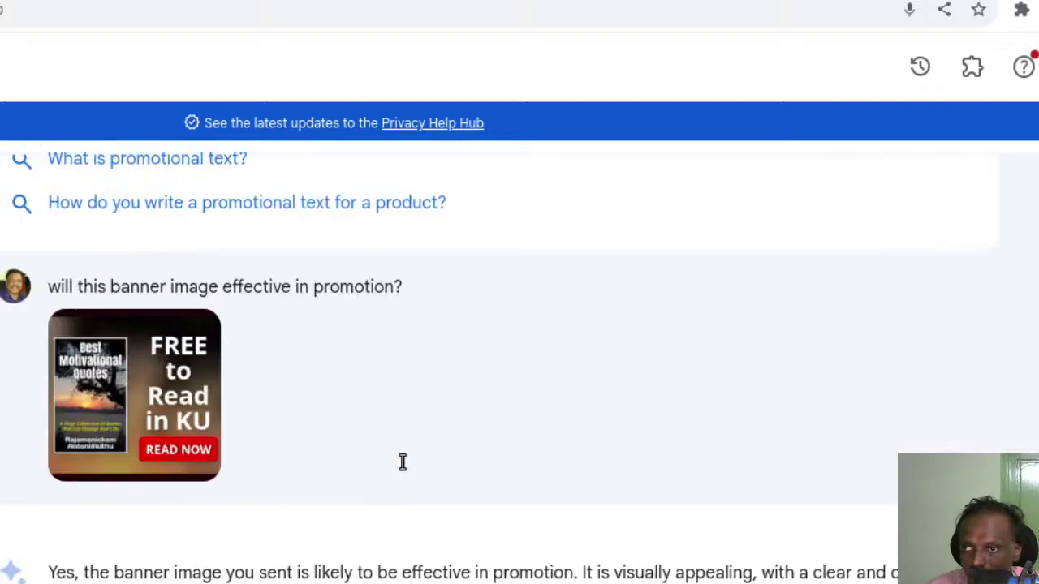
scroll(401, 461, down, 8)
scroll(400, 469, down, 10)
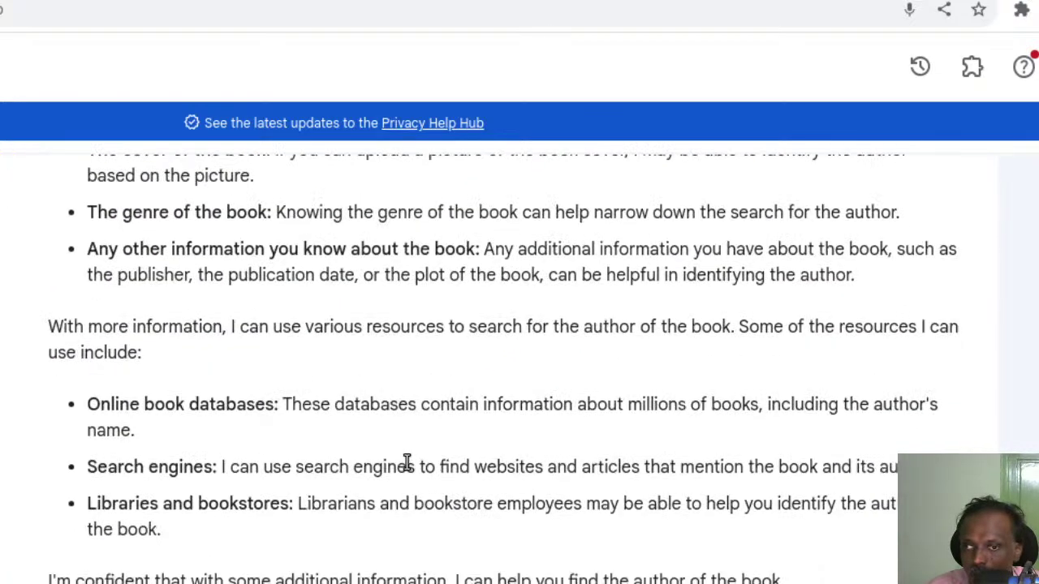
scroll(519, 494, up, 2)
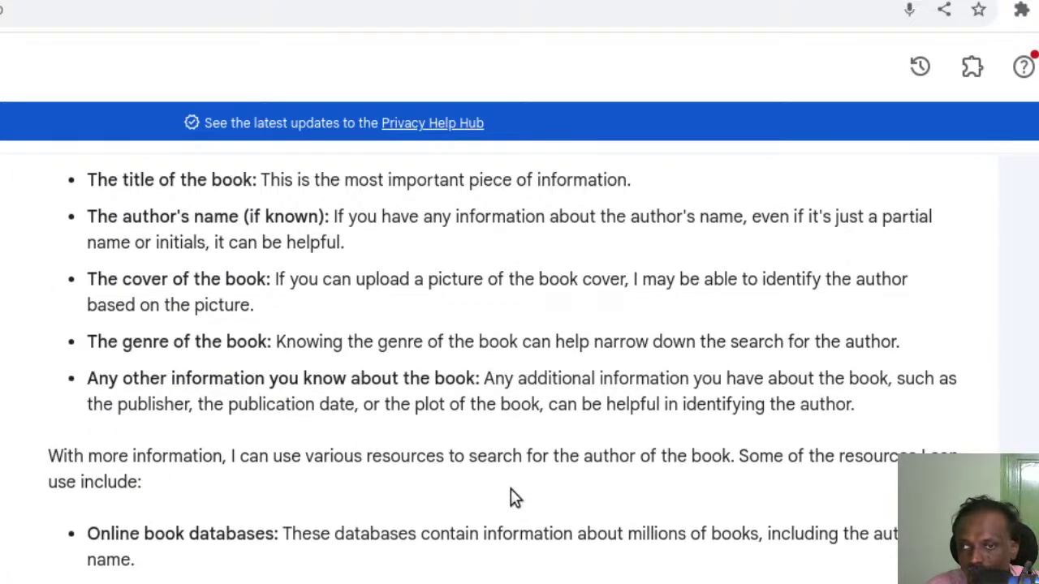
scroll(485, 480, down, 2)
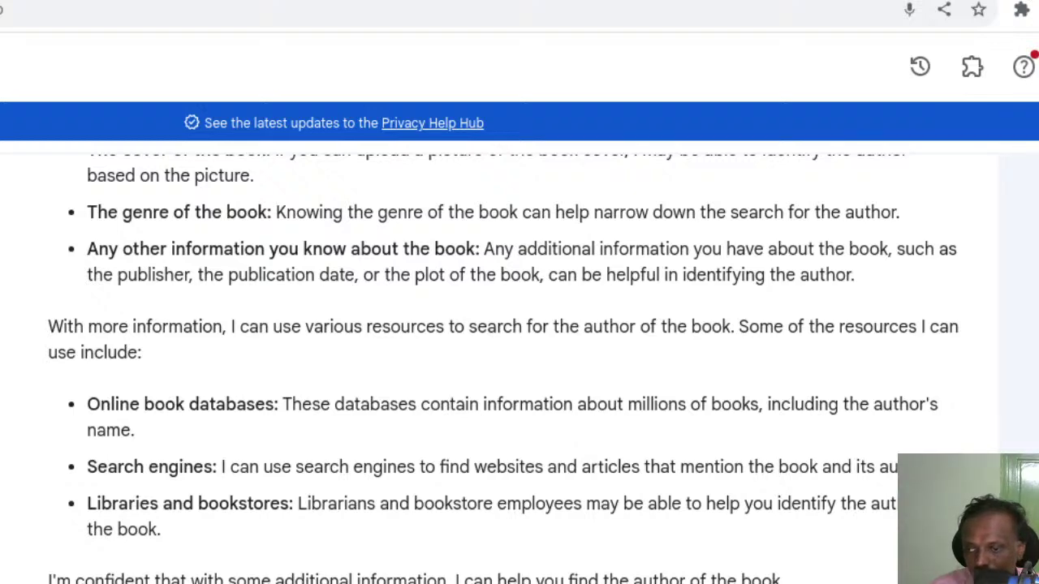
Ask "who is the author of "dream big, move forward inch by inch"" and read the book details and links in the reply
key(Return)
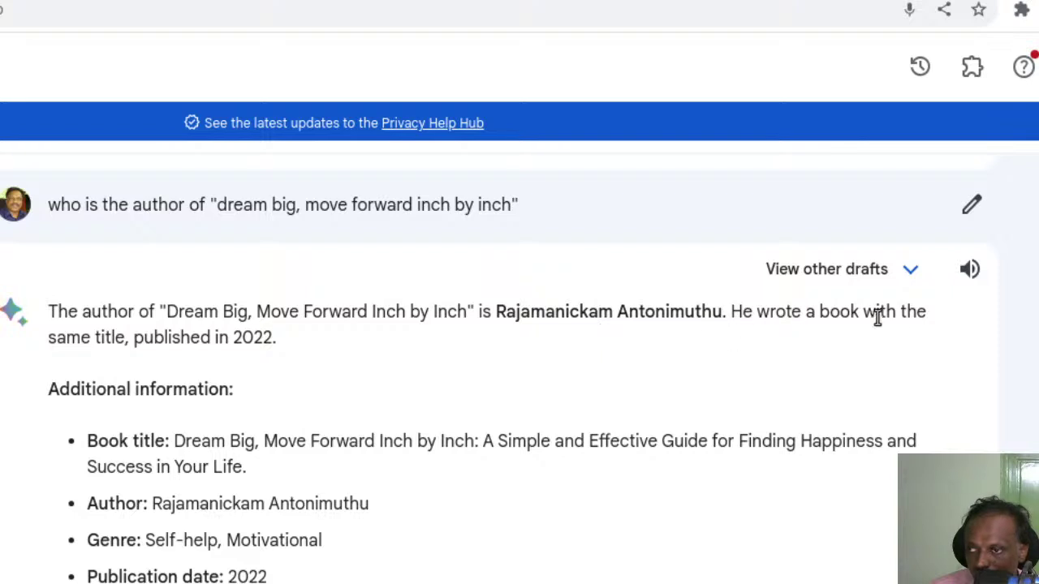
scroll(262, 414, down, 3)
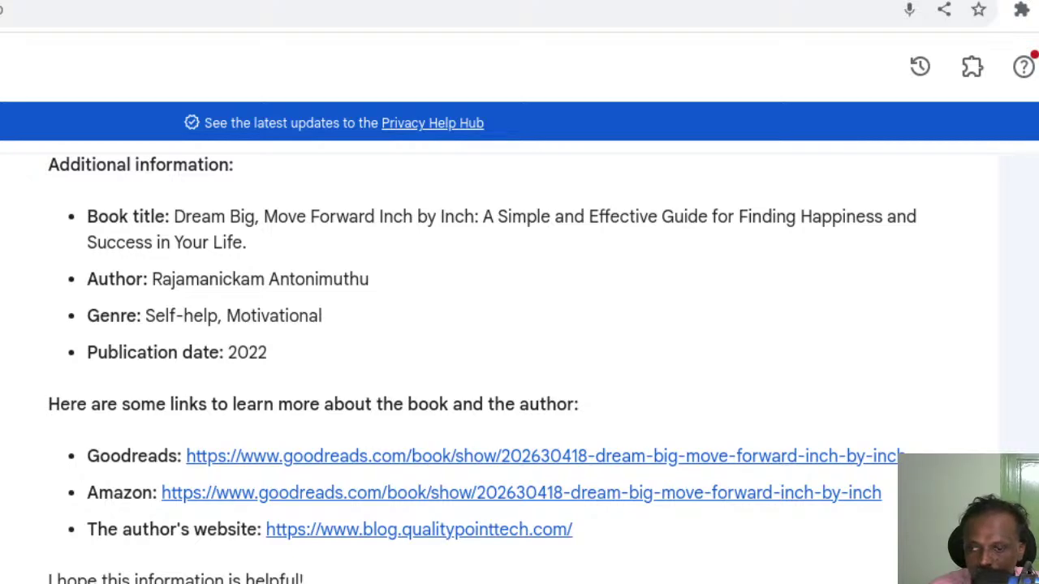
Ask "what are the other books written by hi" and read the non-fiction, fiction and article topics in the reply
key(Return)
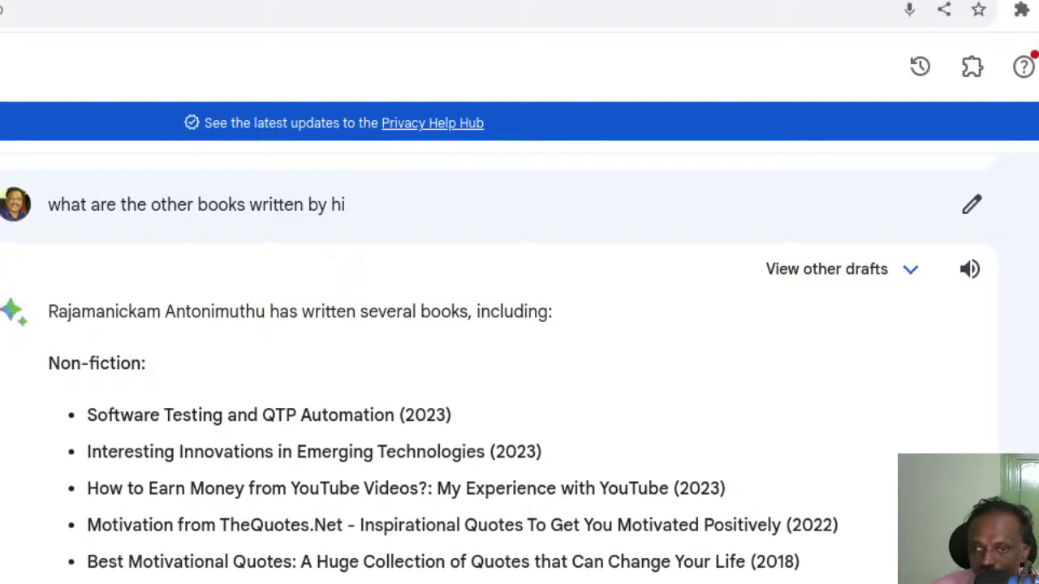
scroll(186, 467, down, 5)
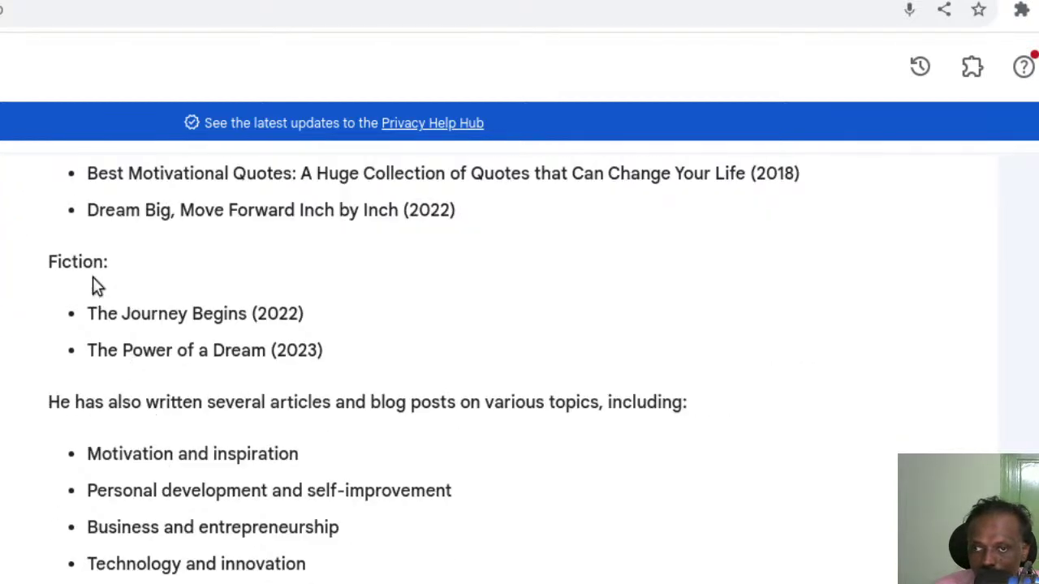
scroll(406, 434, up, 2)
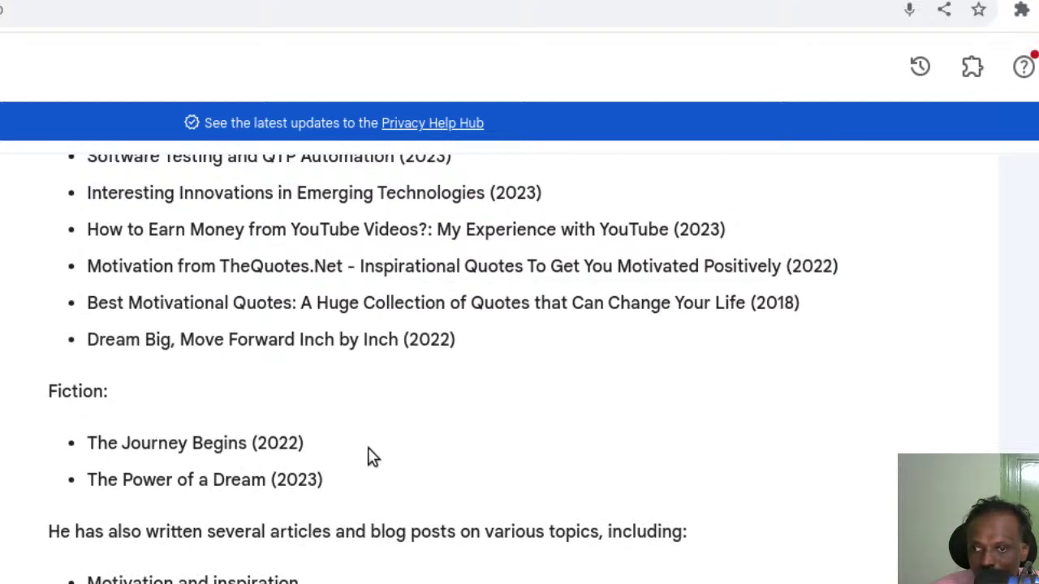
scroll(368, 457, up, 5)
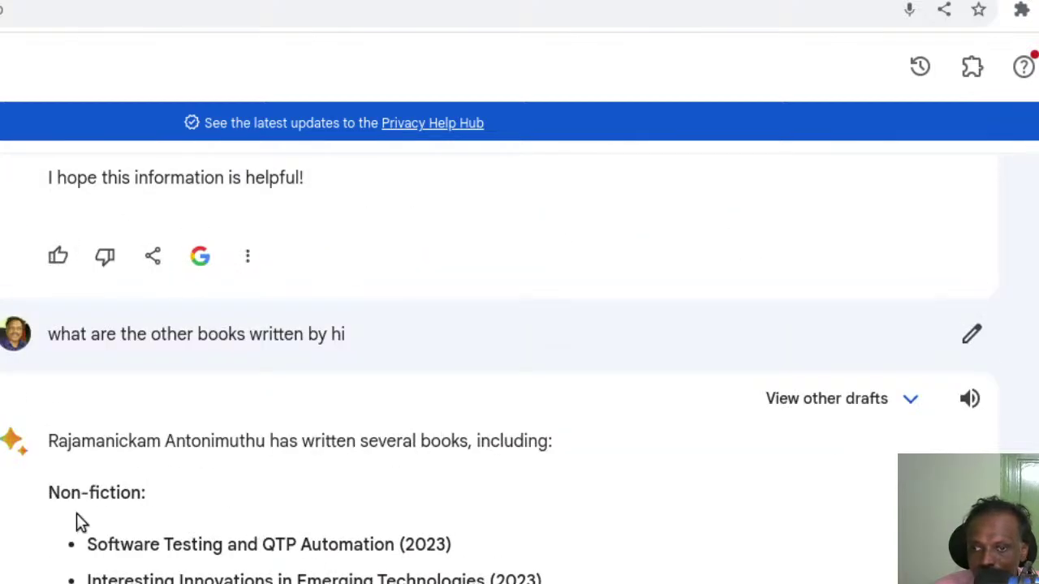
scroll(143, 541, down, 2)
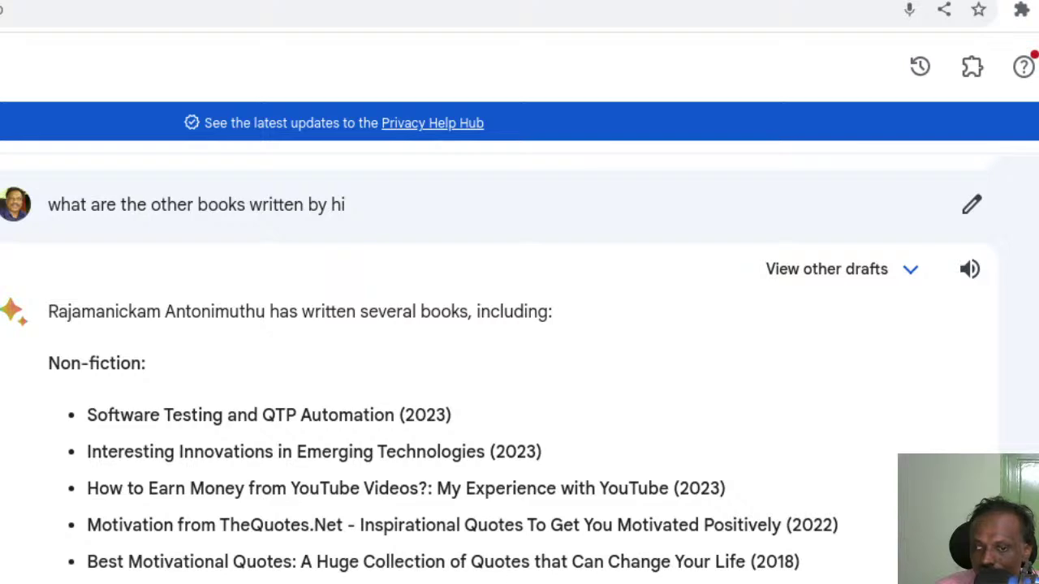
scroll(171, 448, down, 3)
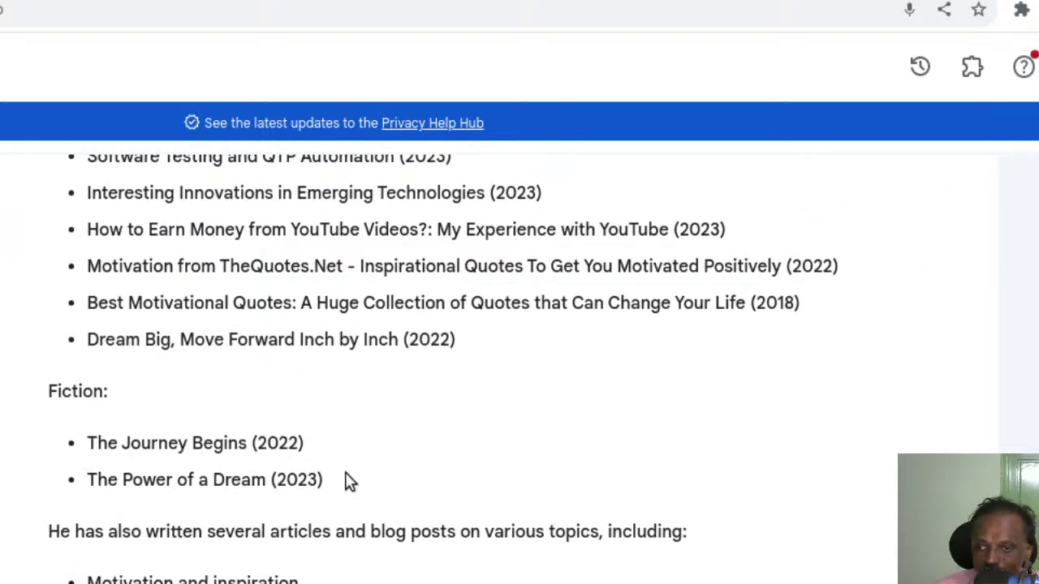
scroll(406, 499, down, 2)
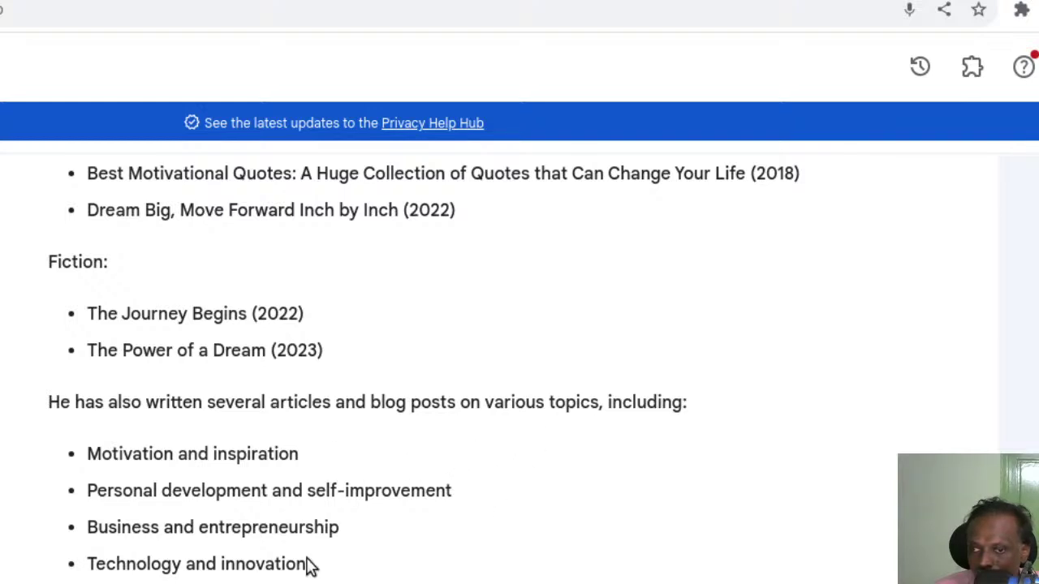
Ask "what are the other things he does" and read the overview of the author's activities through to its closing summary
scroll(308, 561, down, 2)
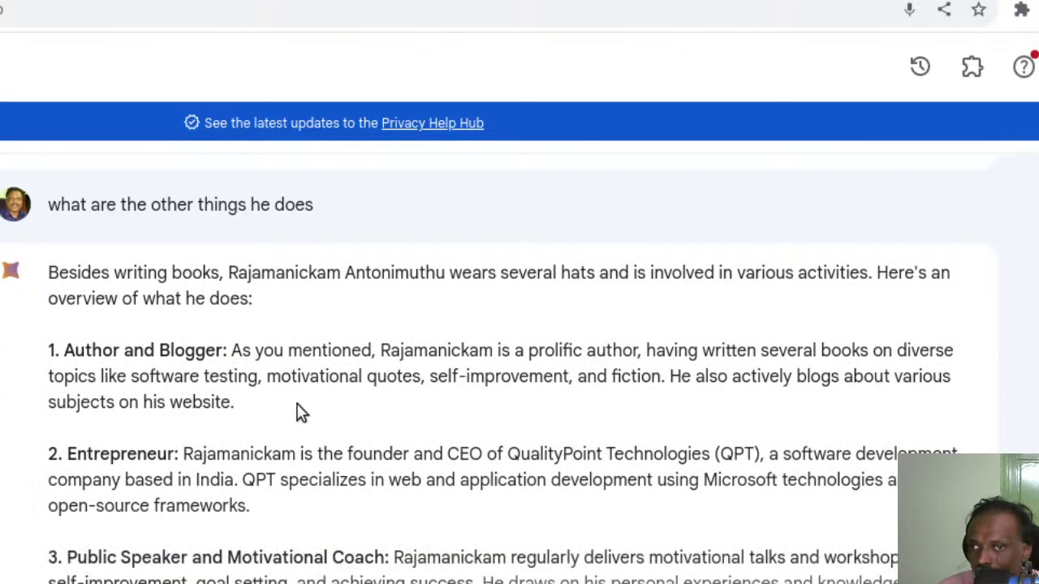
drag(218, 350, 155, 350)
click(549, 457)
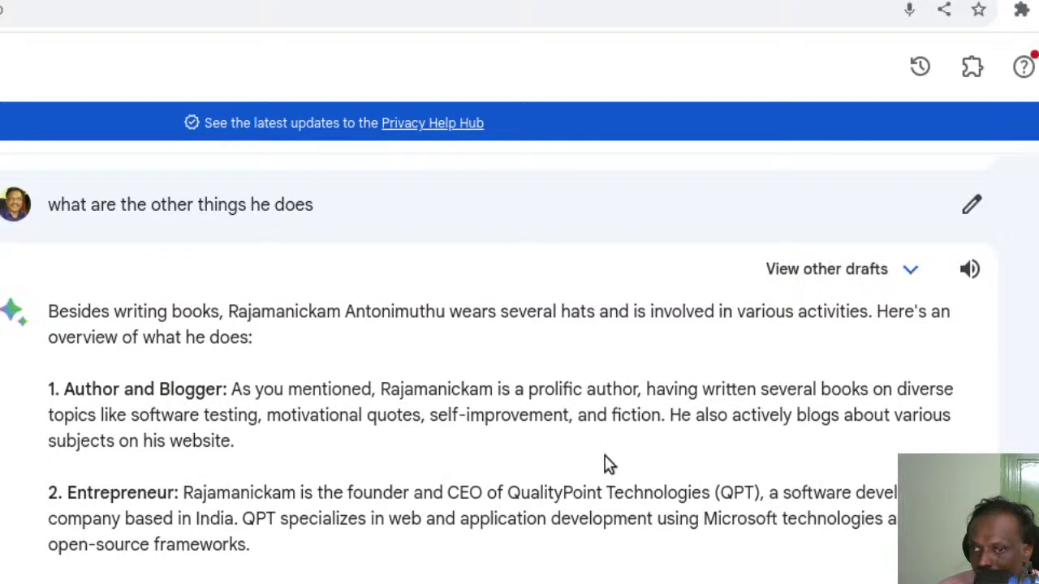
scroll(353, 484, down, 5)
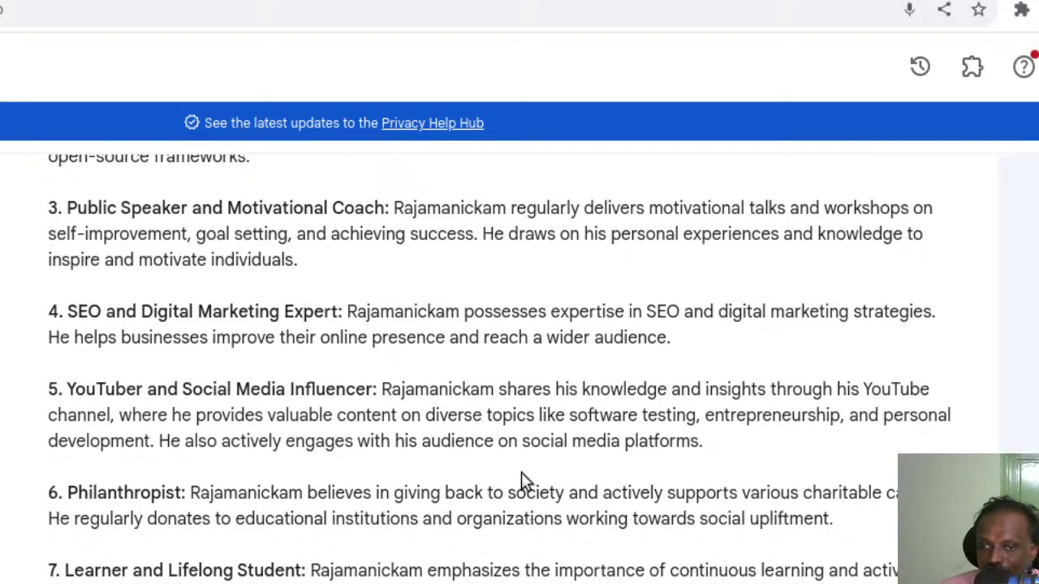
scroll(523, 473, down, 2)
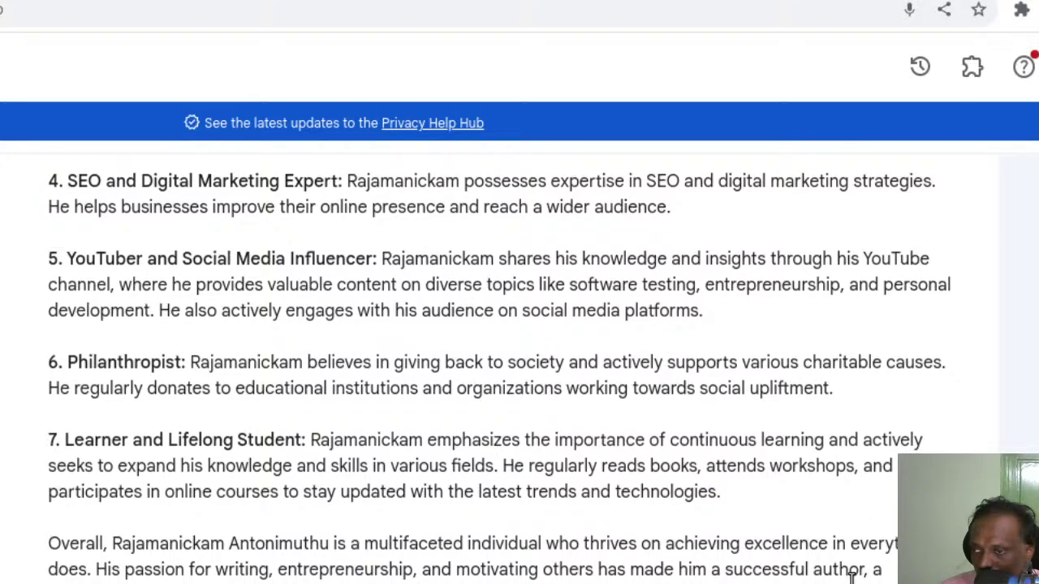
scroll(850, 578, down, 1)
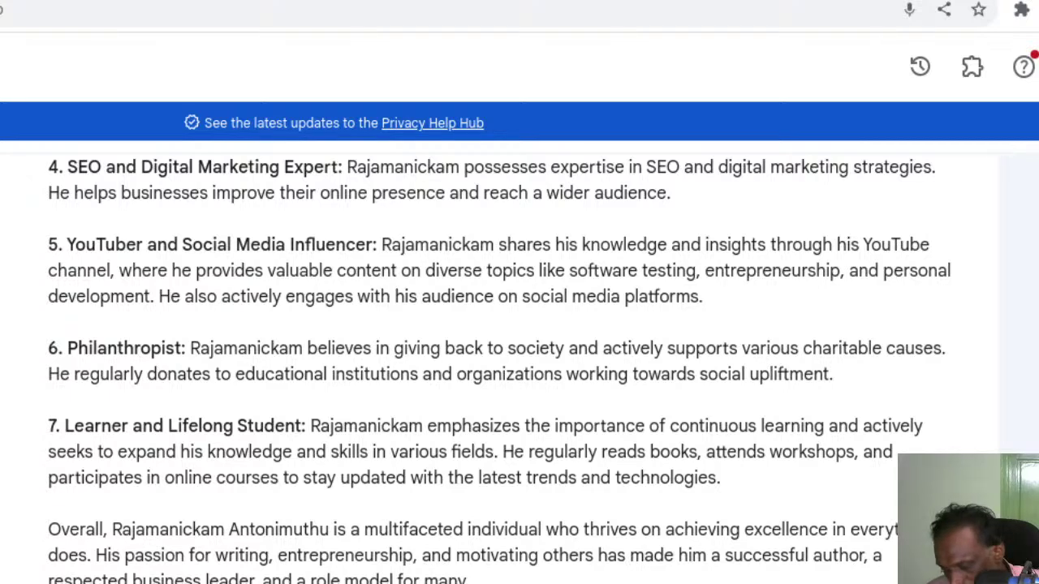
Ask "what are the products of his company QPT" and read the products, services, limitations and recommendations in the reply
key(Return)
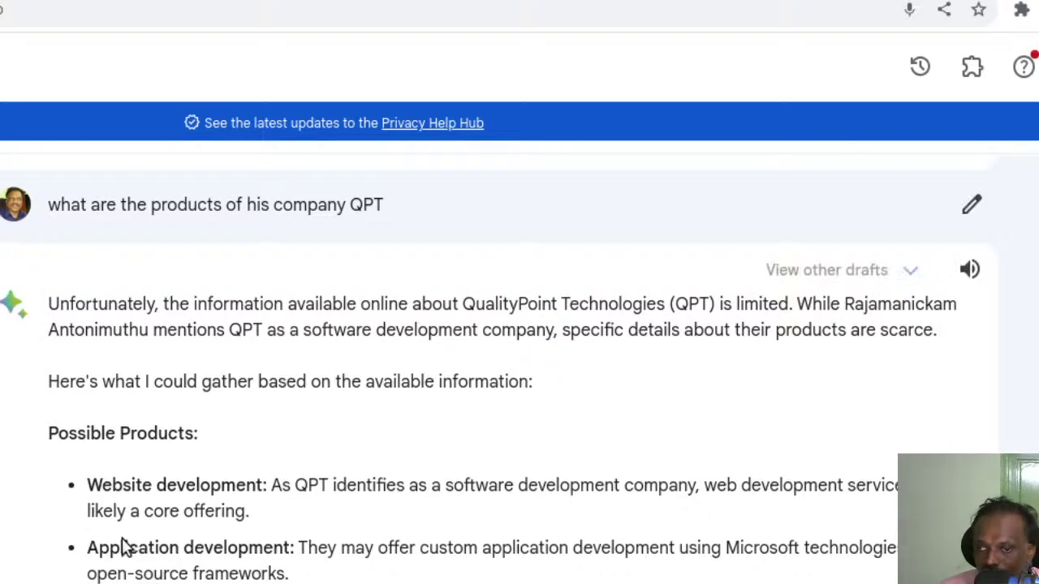
scroll(441, 485, down, 2)
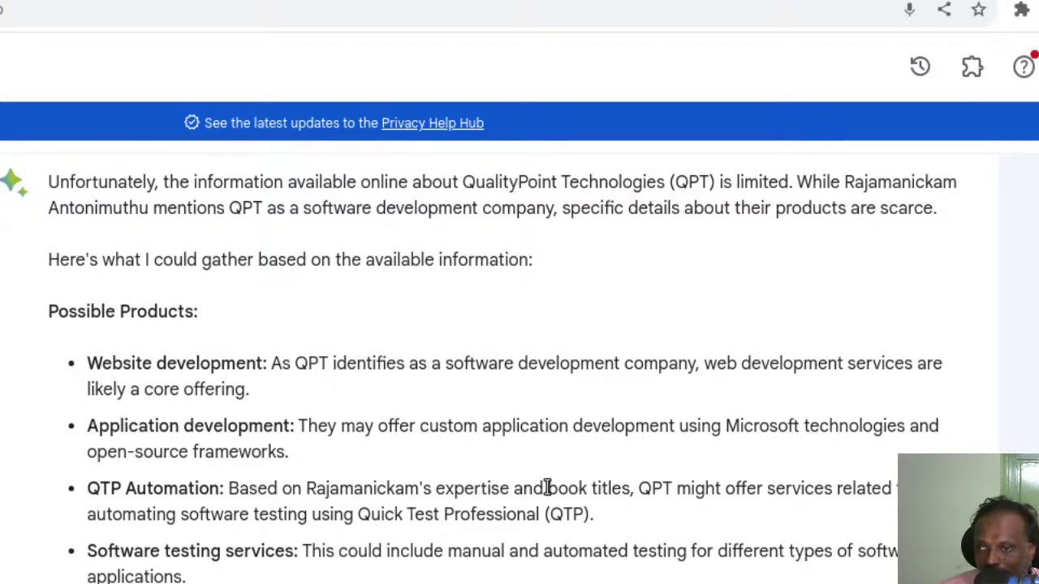
scroll(381, 499, down, 3)
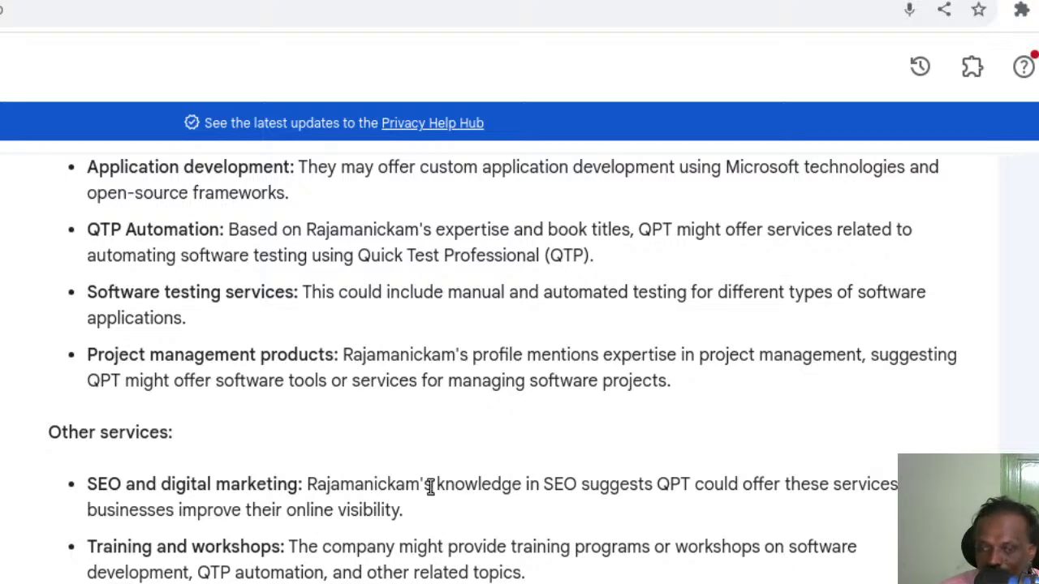
scroll(430, 485, down, 3)
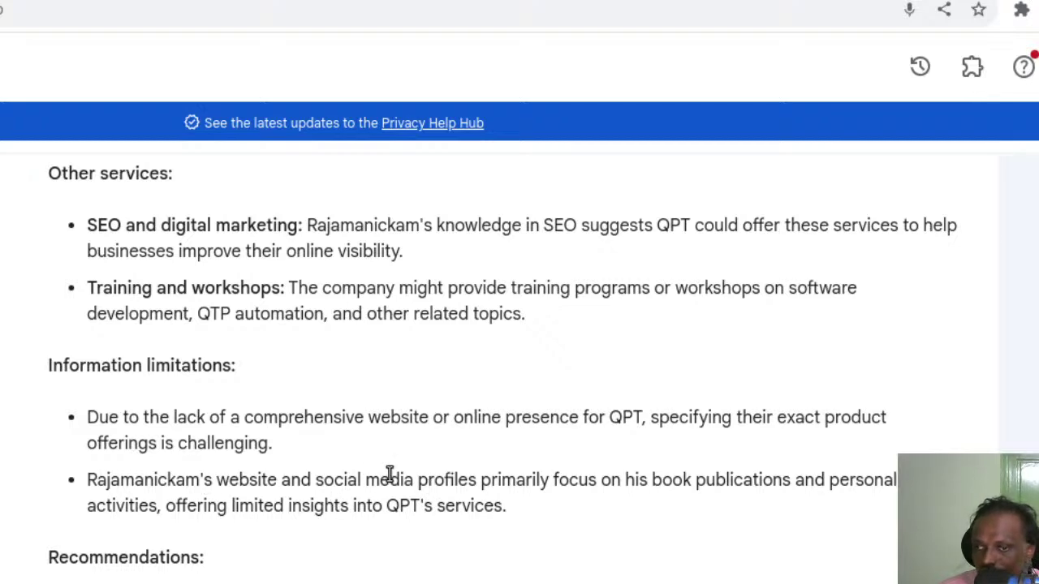
scroll(389, 475, down, 2)
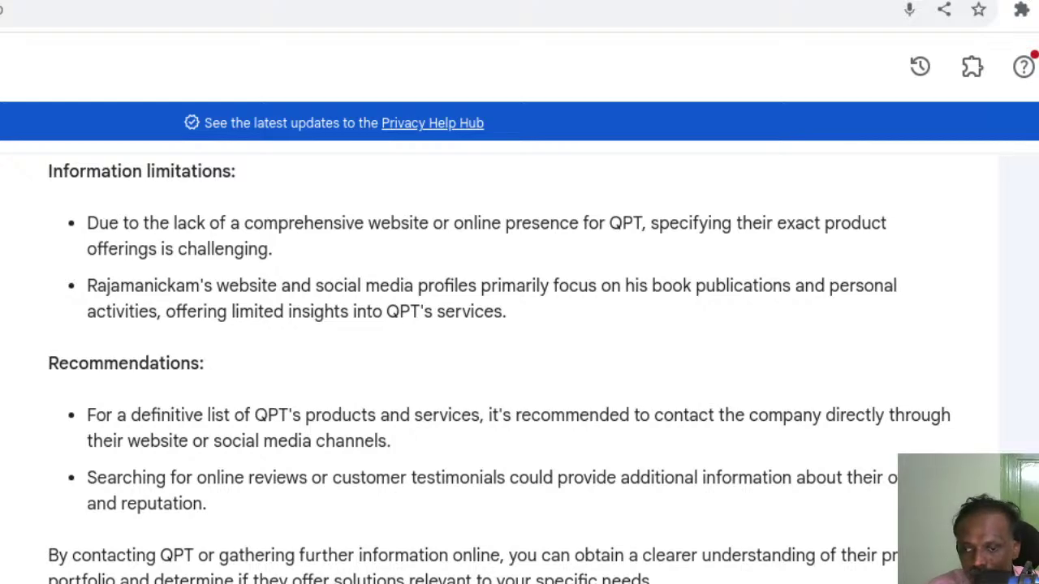
Ask "tell about QPT timesheet" and follow up with "I refer timesheet developed by QualityPoint Technologies"
key(Return)
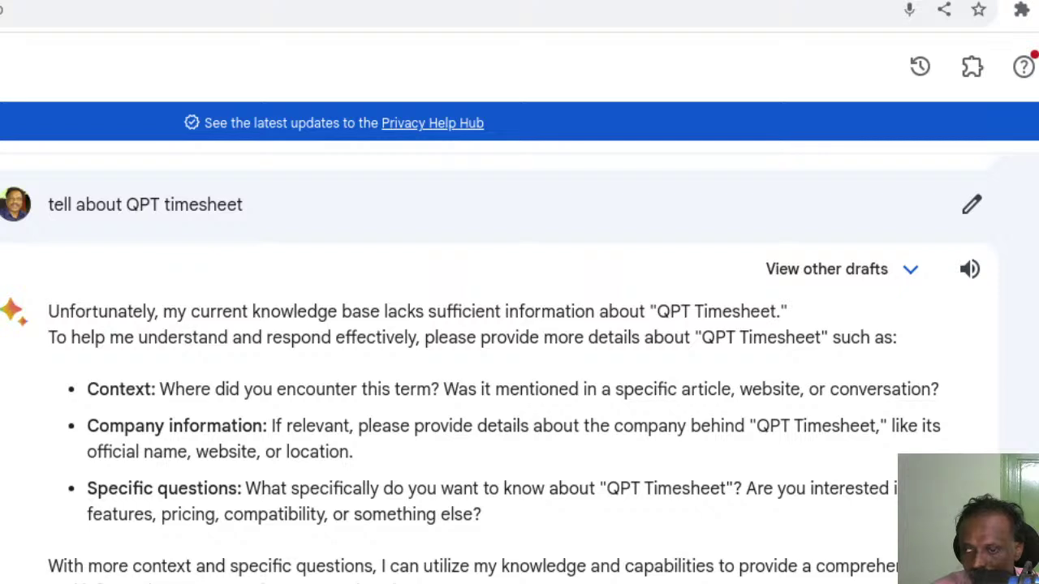
key(Return)
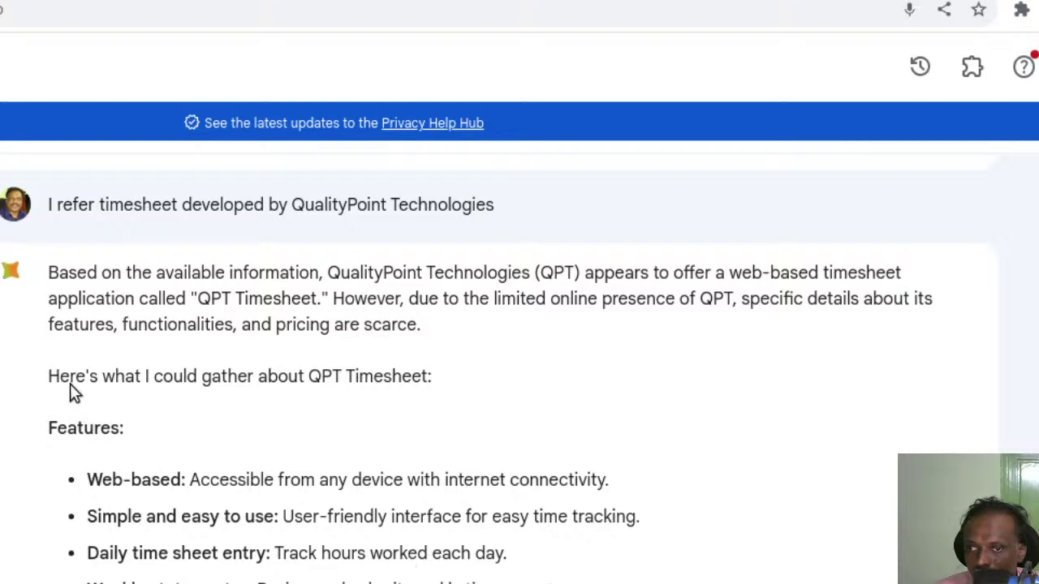
Read the reply about QPT Timesheet, covering its features, benefits, availability and pricing, and additional notes
scroll(210, 510, down, 2)
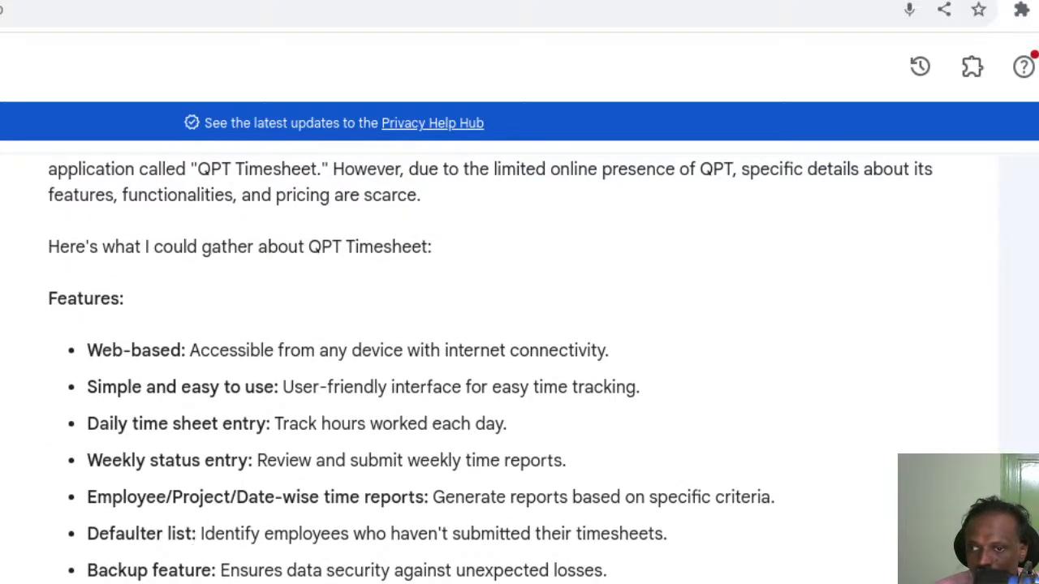
scroll(155, 366, up, 1)
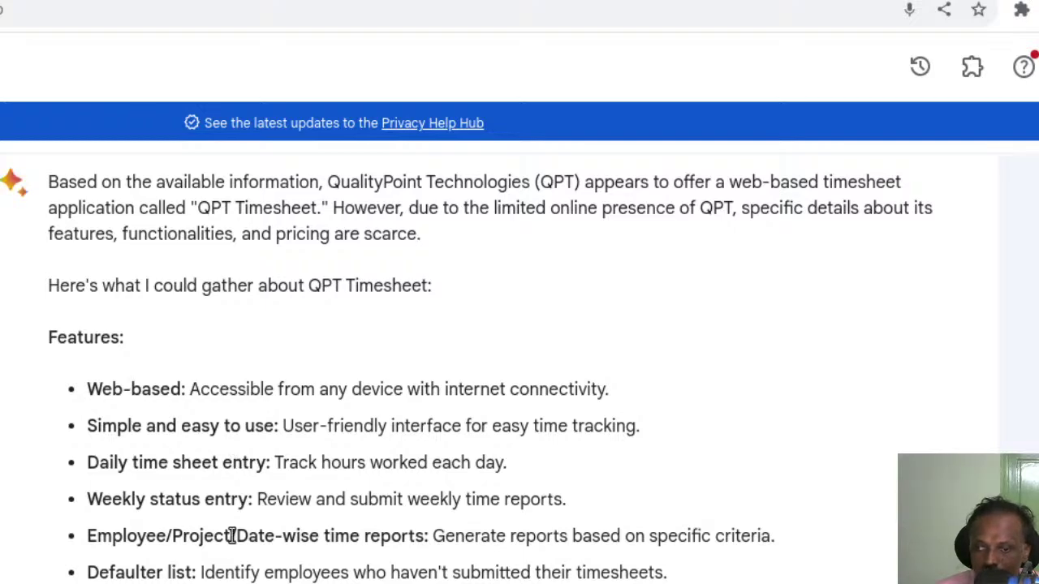
scroll(230, 533, down, 3)
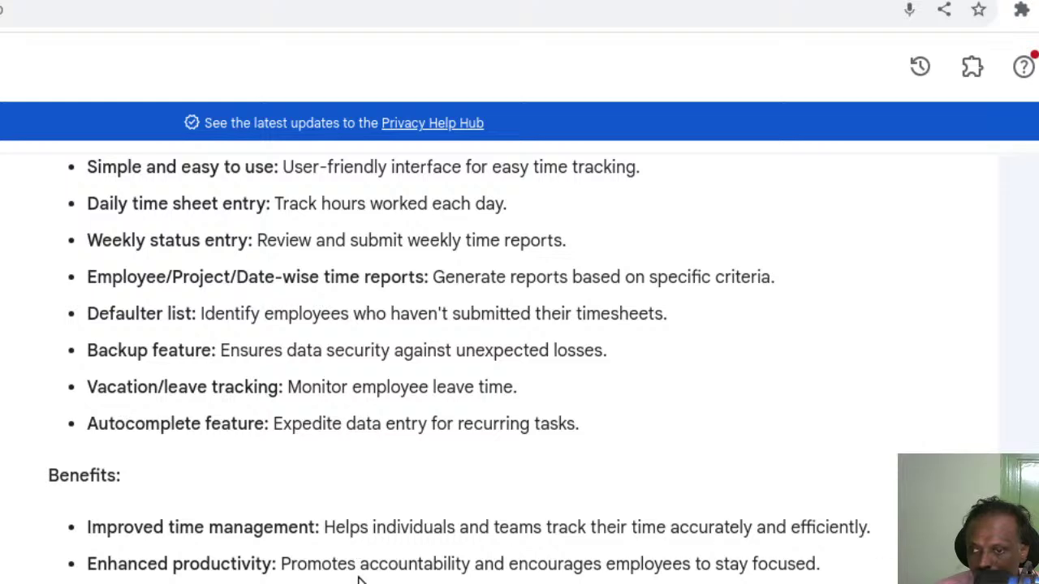
scroll(217, 541, down, 3)
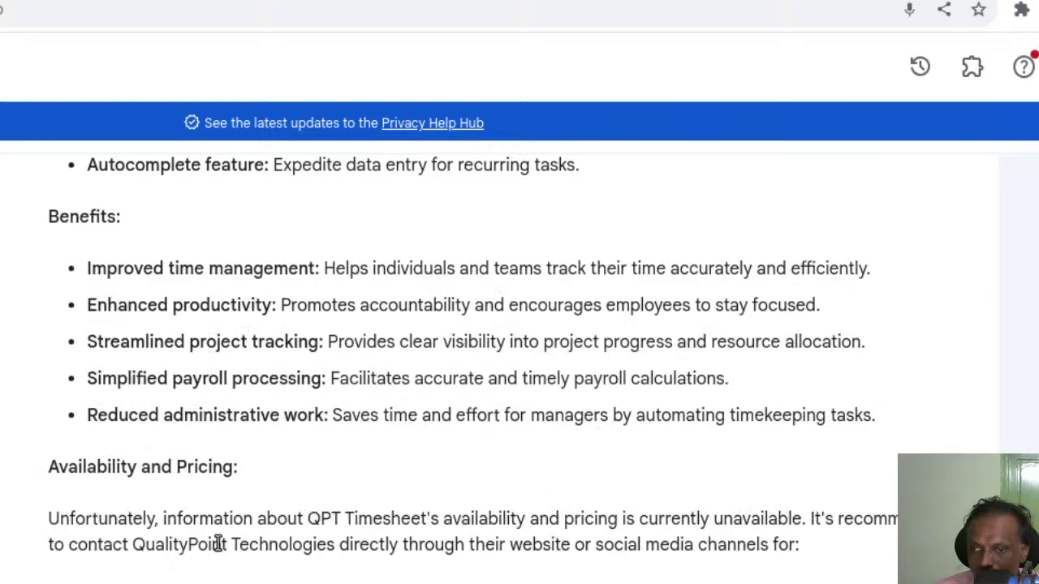
scroll(262, 455, up, 3)
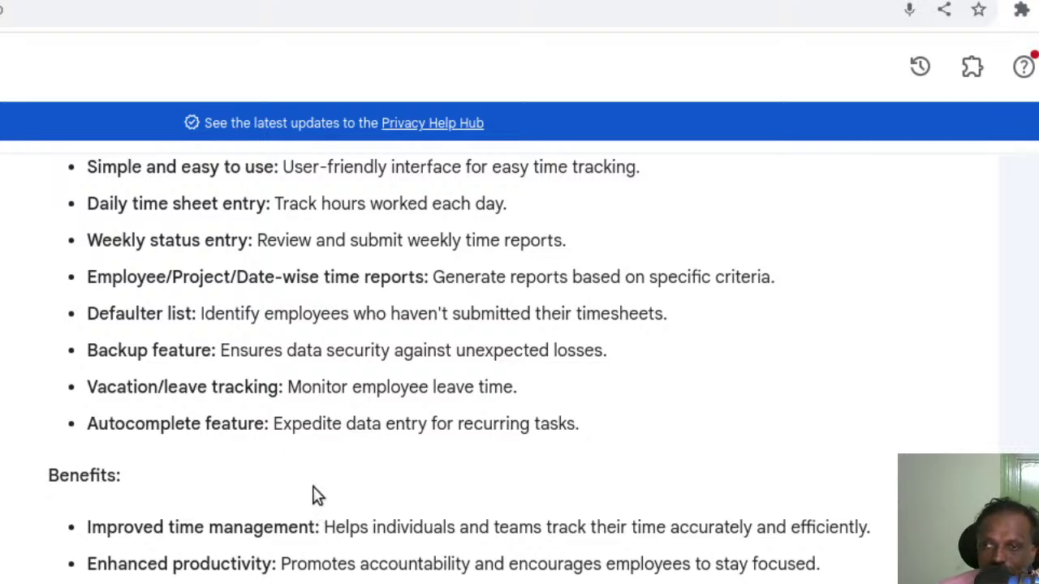
scroll(386, 451, down, 3)
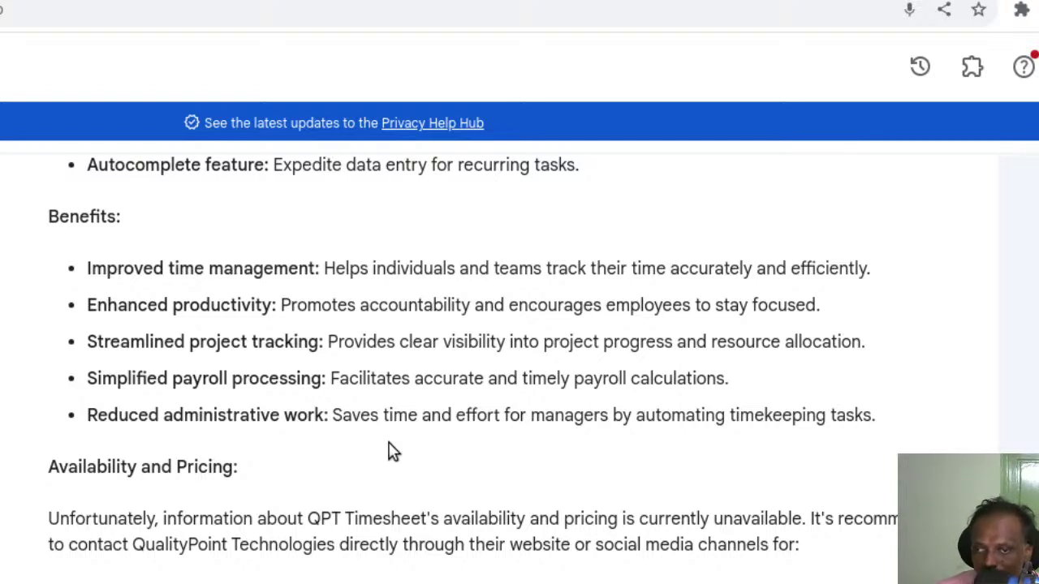
scroll(294, 406, up, 3)
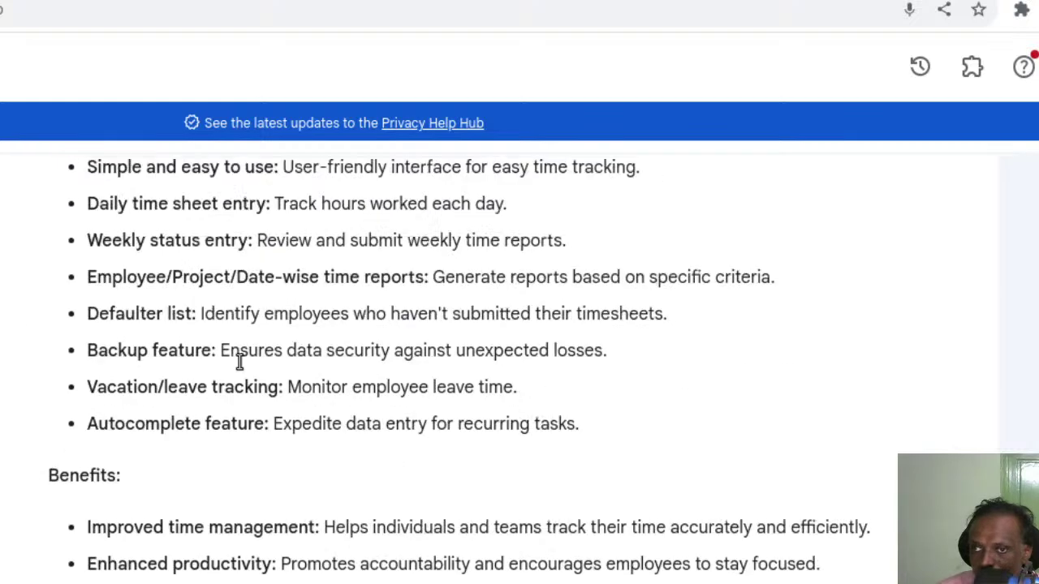
scroll(225, 341, up, 4)
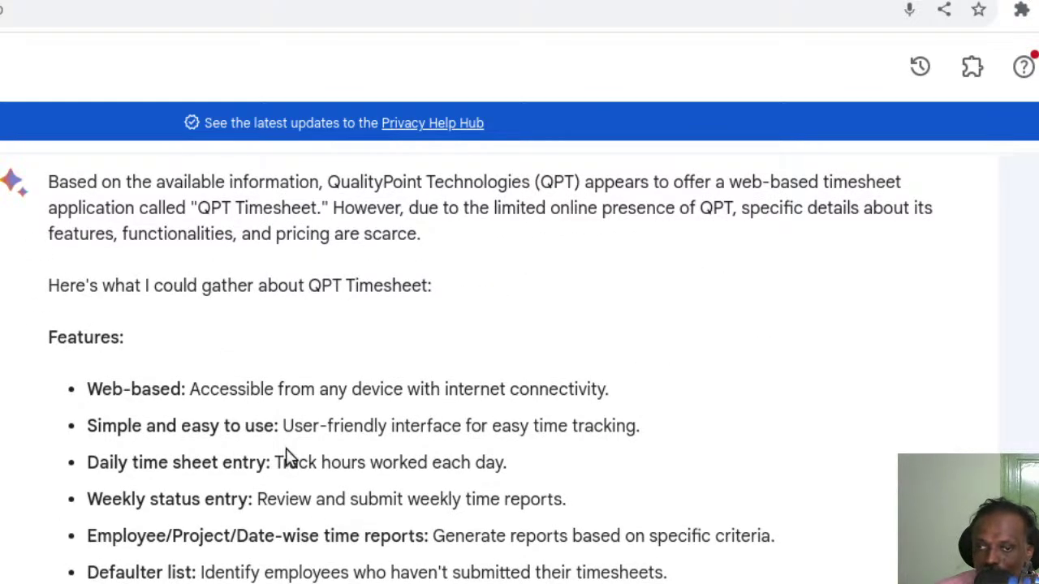
scroll(286, 447, down, 5)
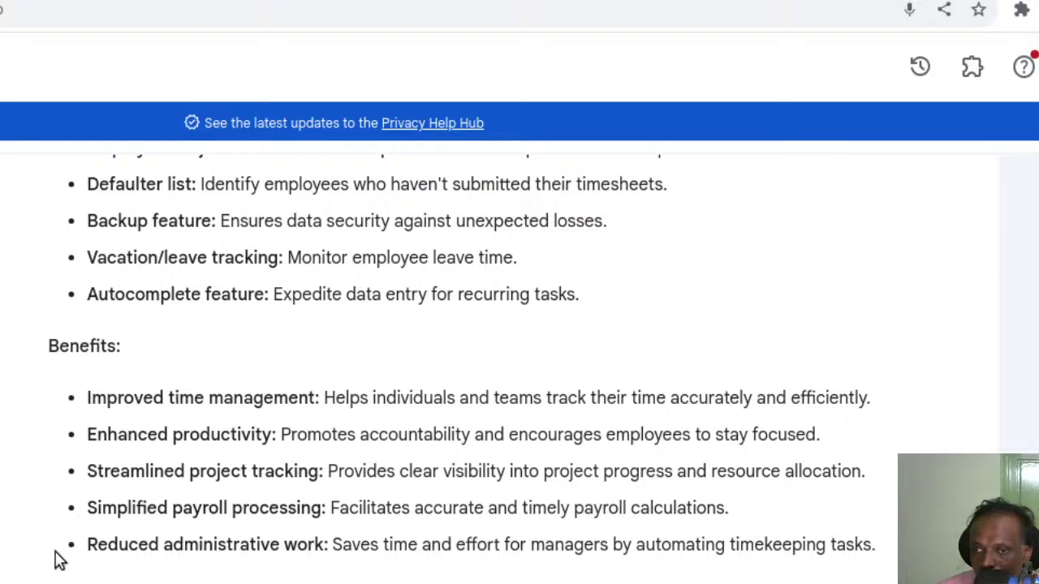
scroll(484, 564, down, 3)
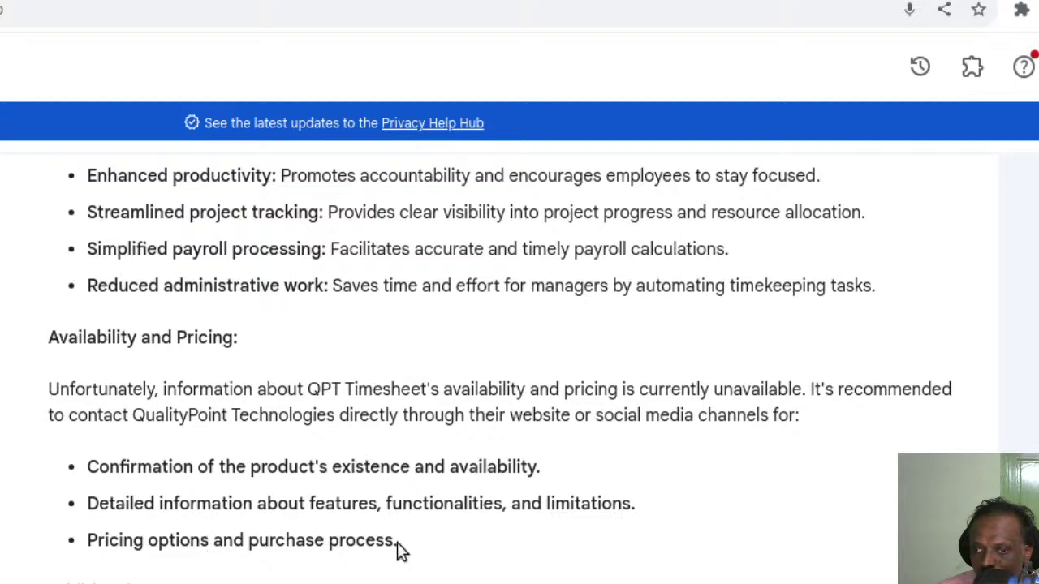
scroll(397, 543, down, 3)
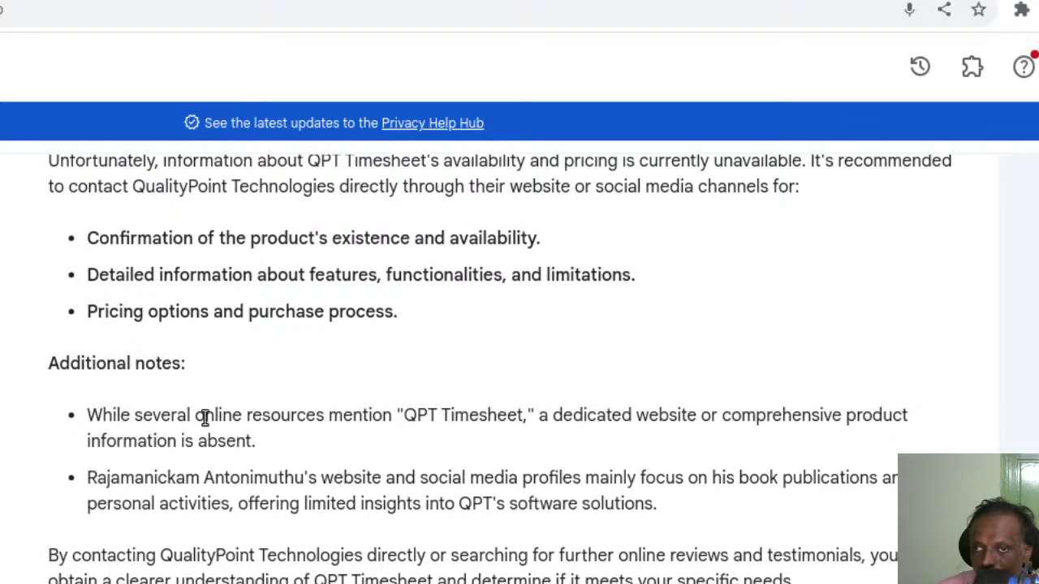
scroll(204, 417, up, 3)
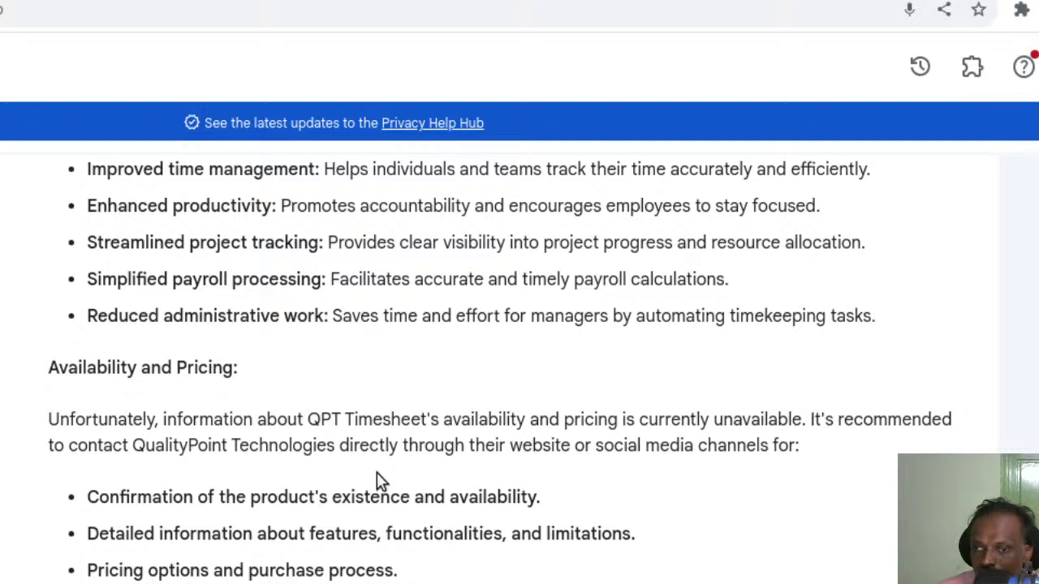
scroll(377, 472, down, 3)
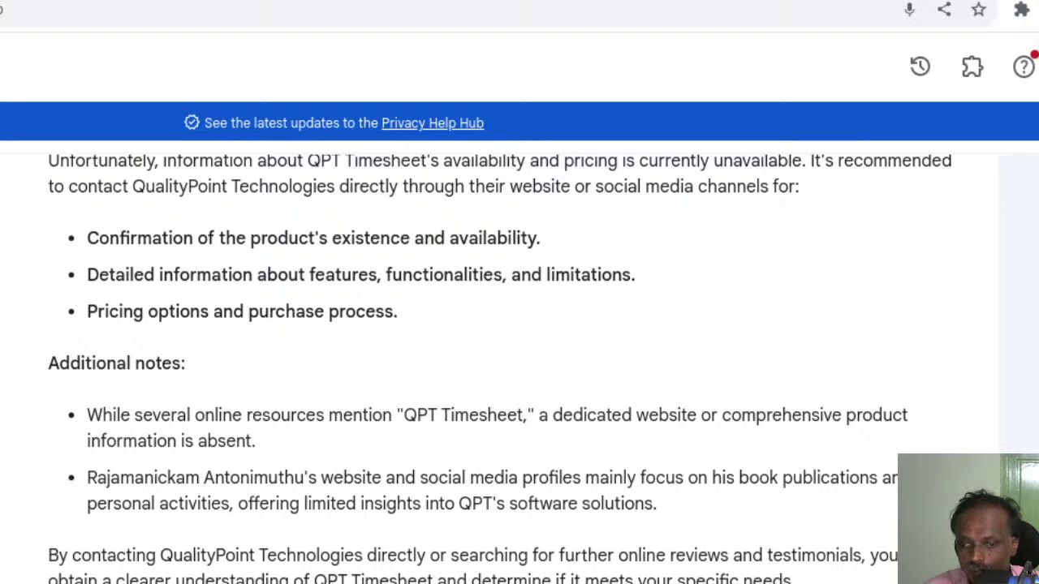
Ask "how to contat qpt" and read the suggested contact resources and additional tips in the reply
key(Return)
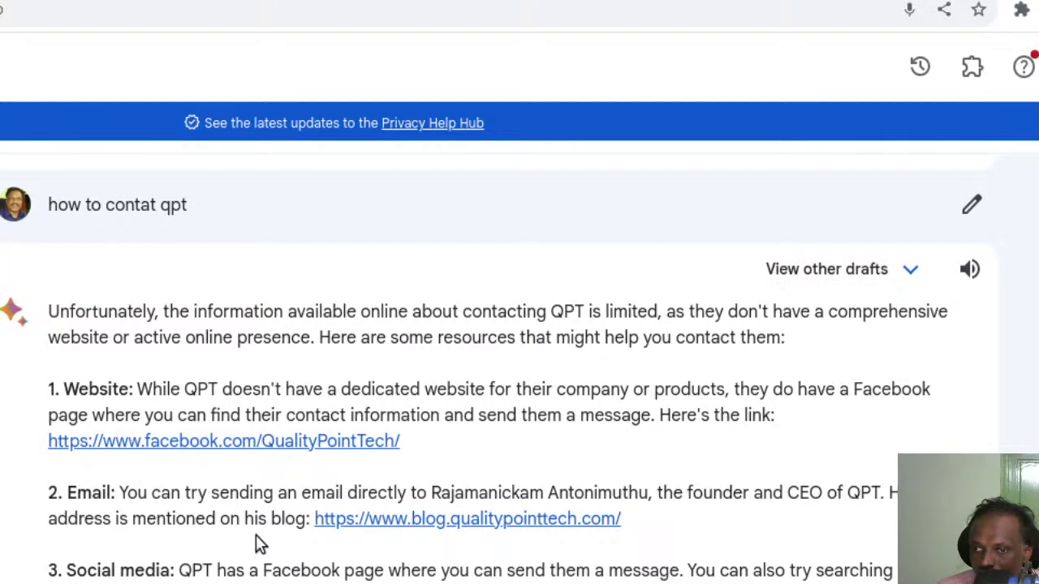
scroll(320, 574, down, 1)
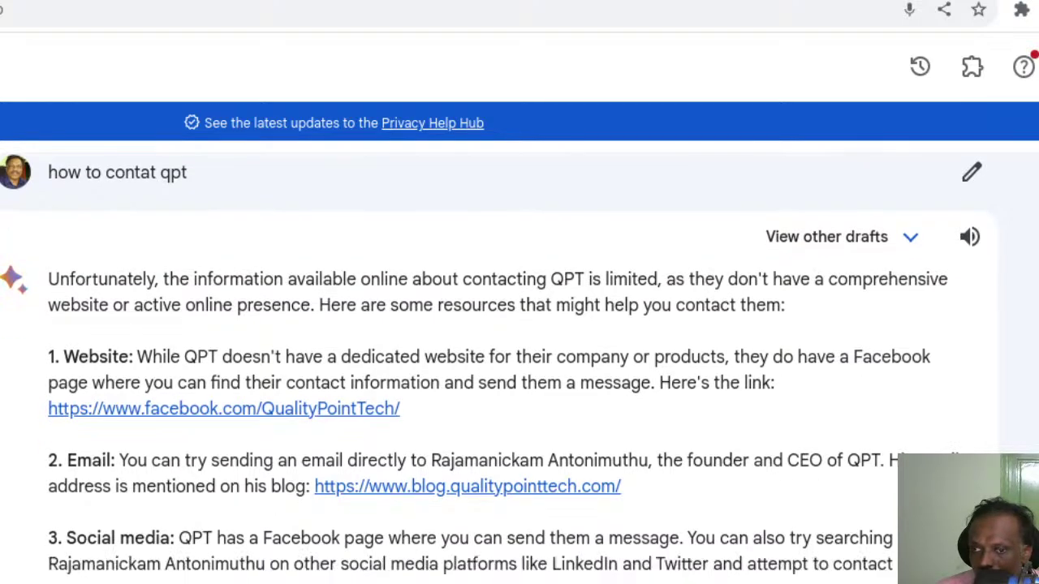
scroll(210, 517, down, 3)
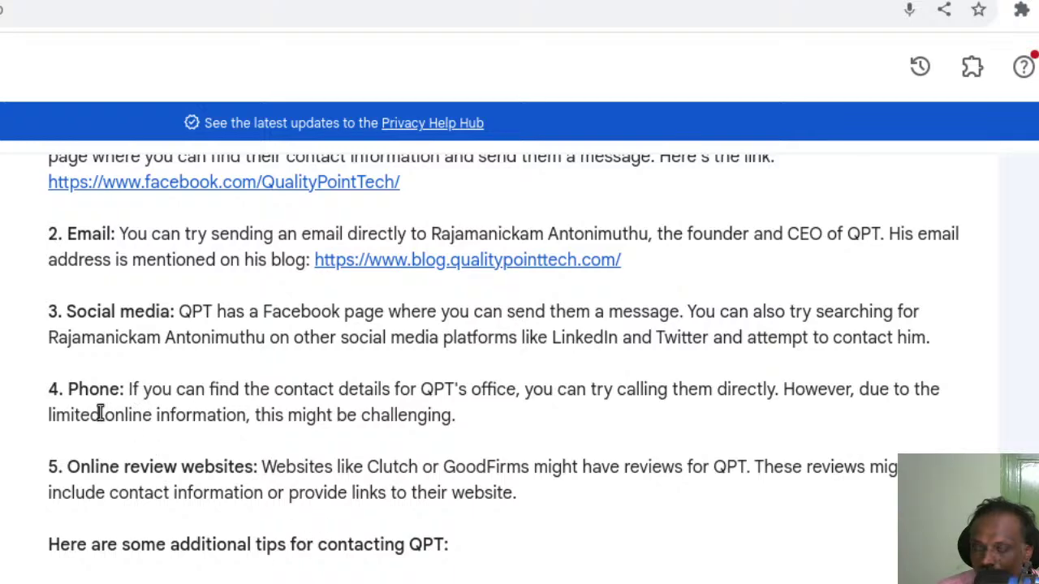
scroll(336, 520, down, 3)
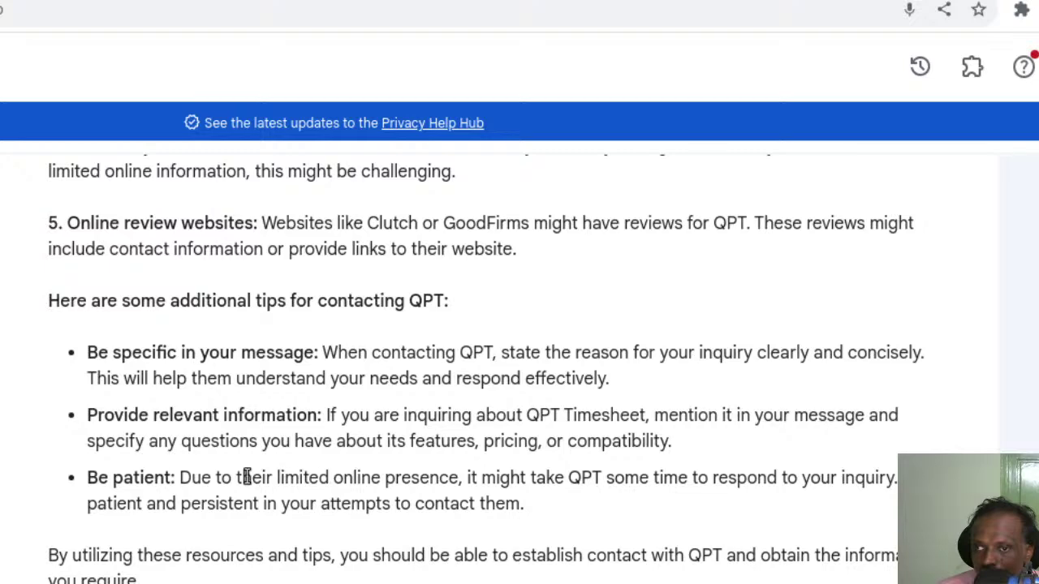
scroll(521, 330, up, 5)
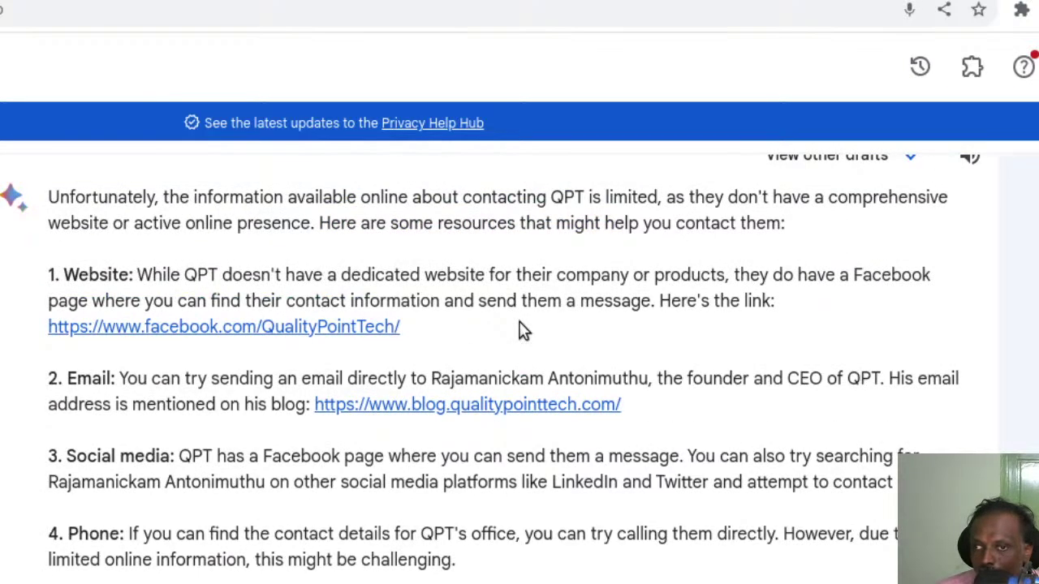
Ask "what are the other products of qpt" and read the possible products in the reply through Training and Workshops
scroll(103, 509, down, 5)
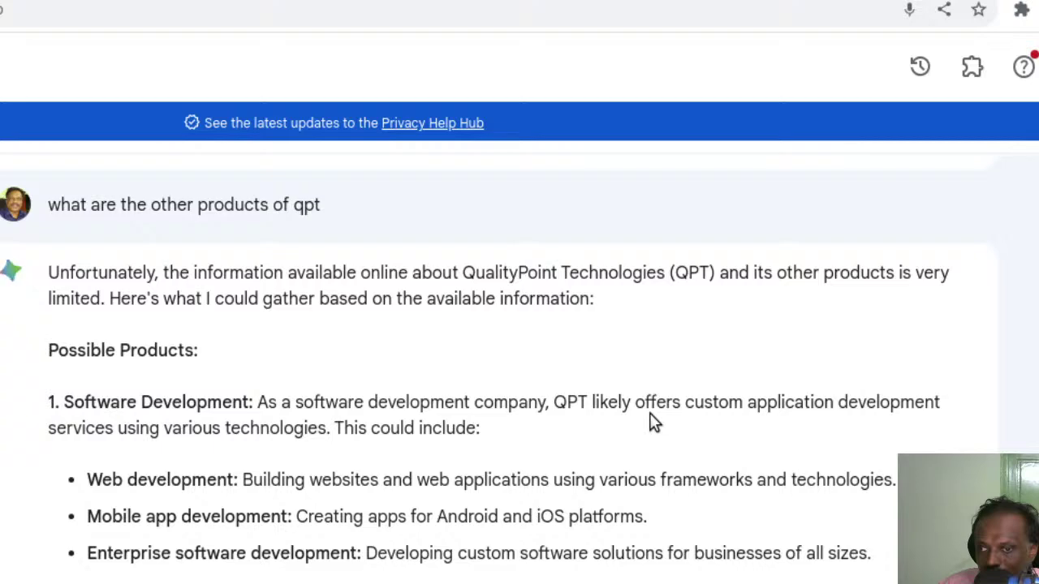
scroll(654, 427, down, 4)
scroll(649, 447, down, 2)
scroll(649, 452, down, 3)
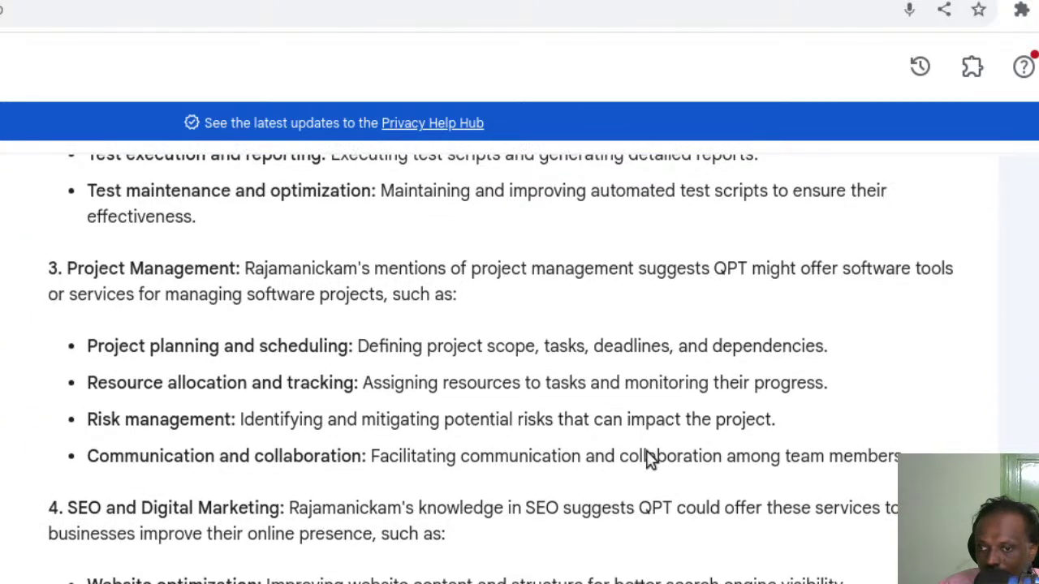
scroll(639, 479, down, 1)
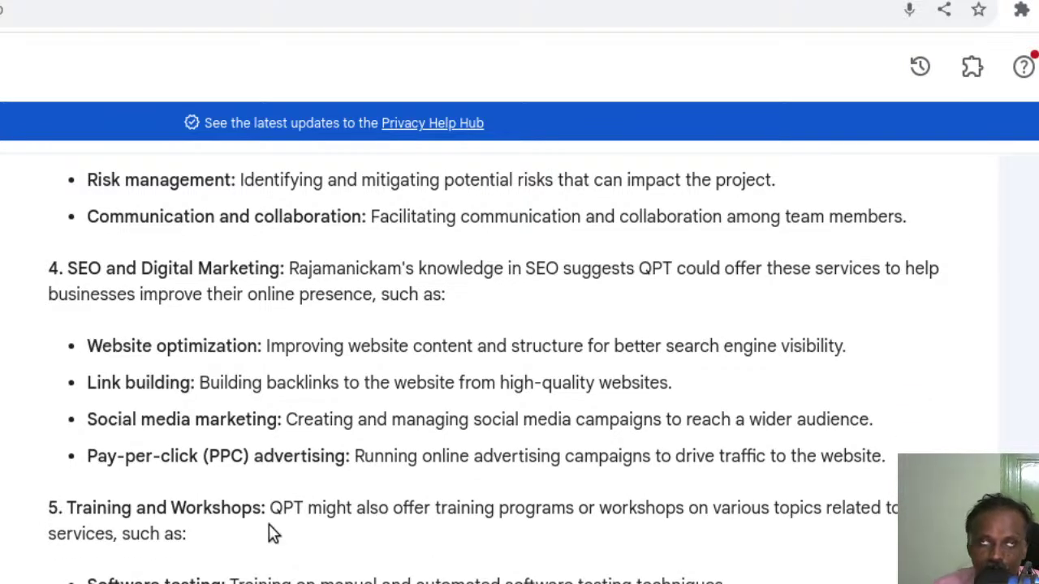
scroll(269, 525, up, 1)
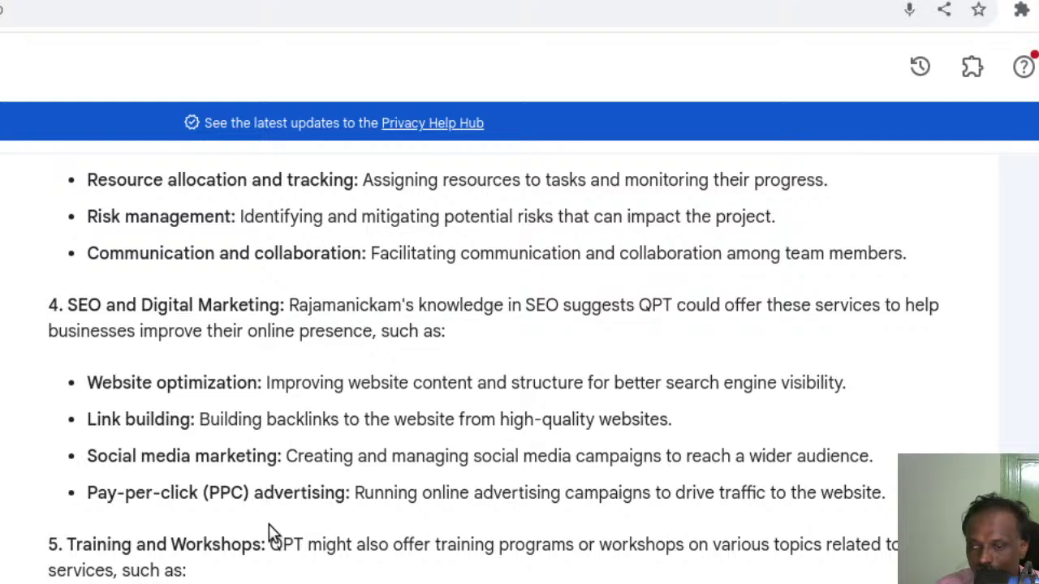
Ask "tell about qpt's calendar generator available at thequotes.net" and read the reply's features, highlighting the quote integration, customization, format and holiday points
key(Return)
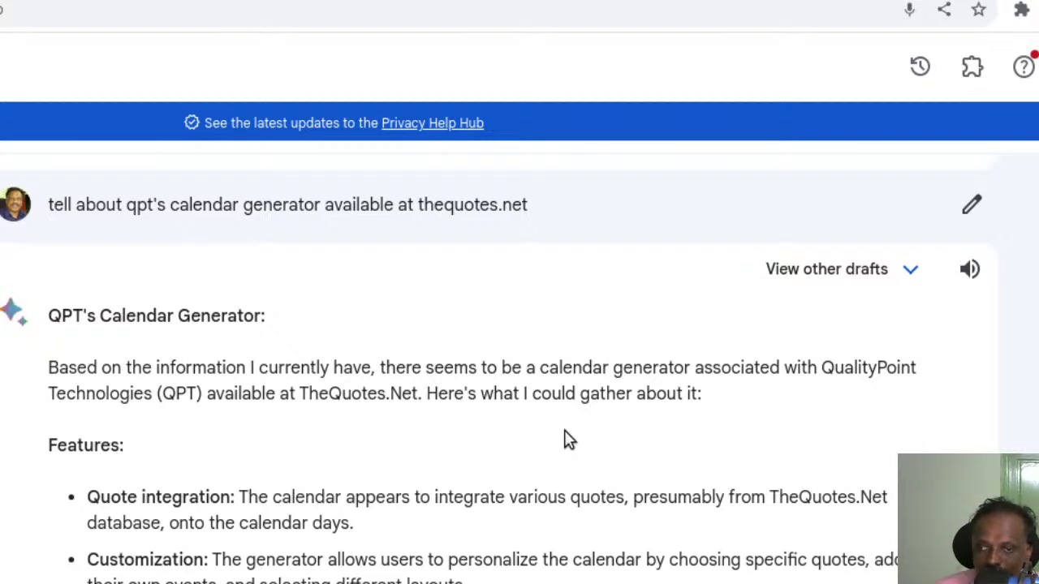
scroll(344, 421, down, 2)
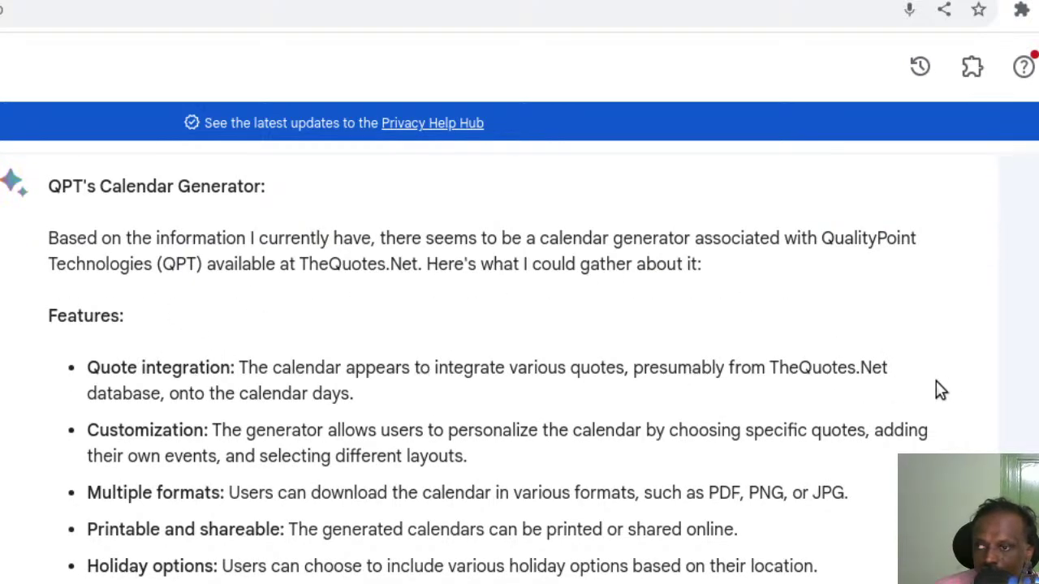
drag(99, 366, 335, 398)
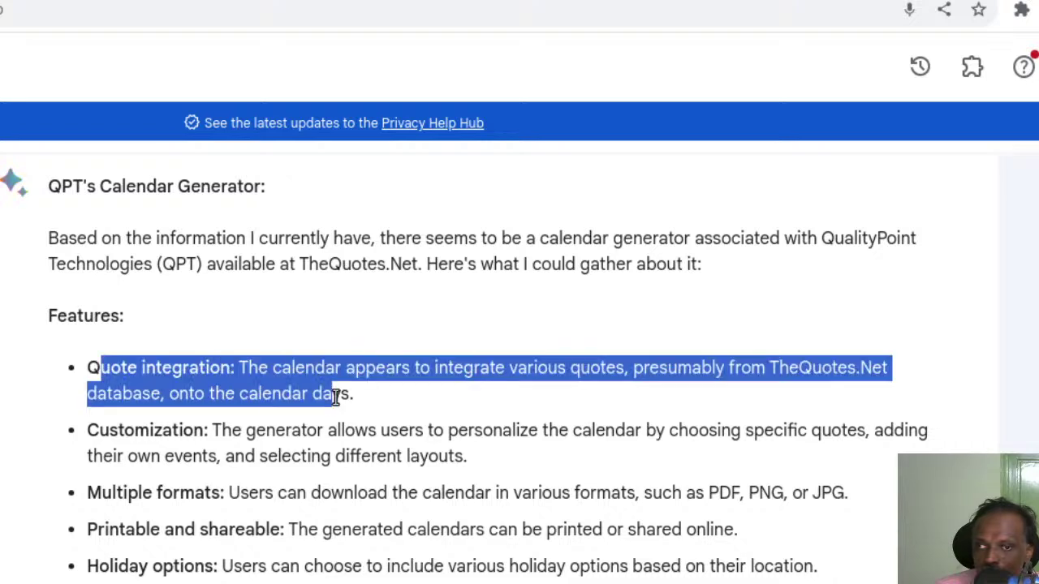
drag(202, 432, 552, 445)
click(691, 420)
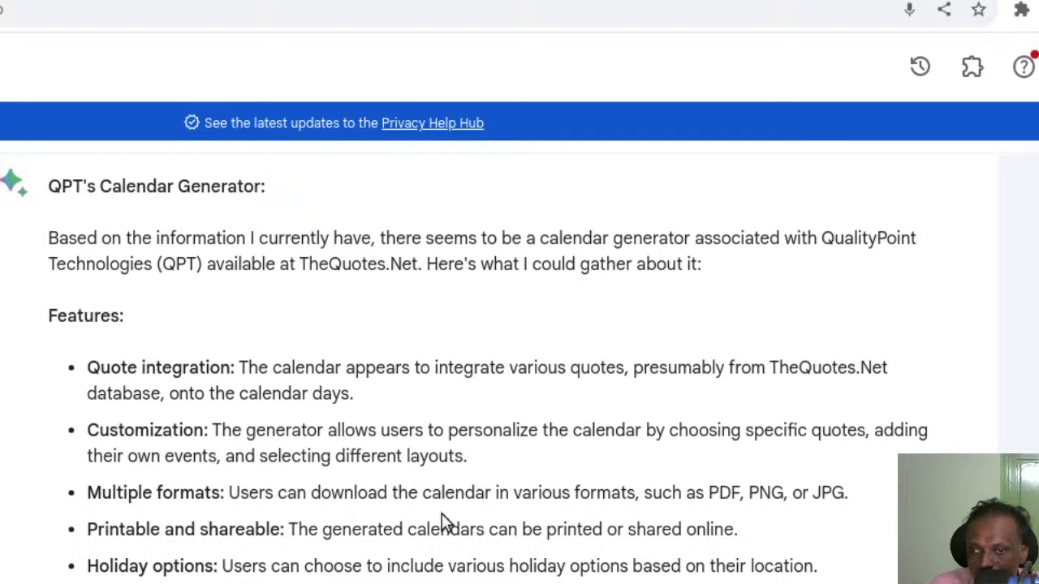
drag(733, 492, 673, 493)
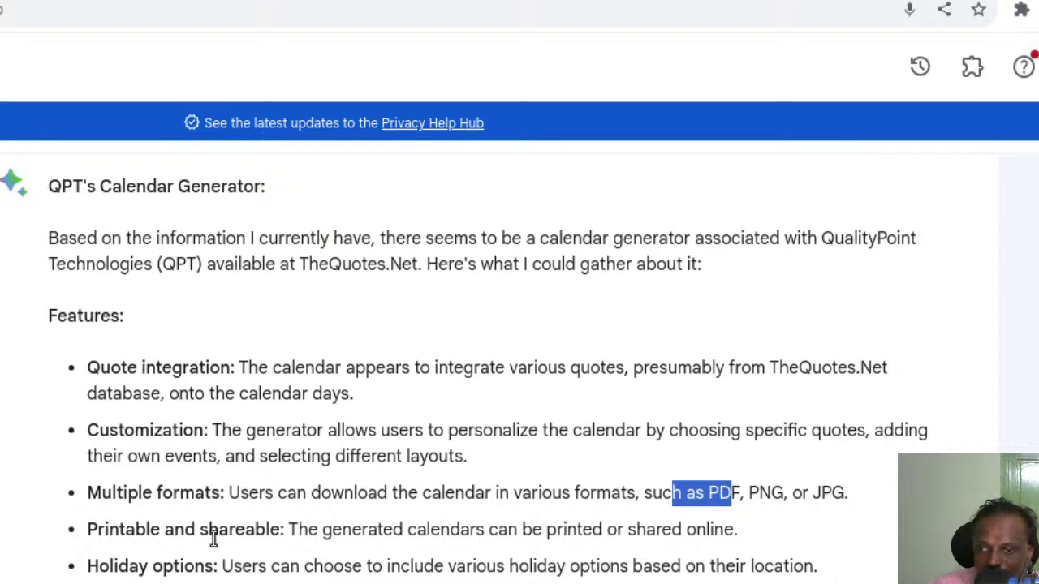
drag(150, 566, 448, 566)
scroll(499, 491, down, 3)
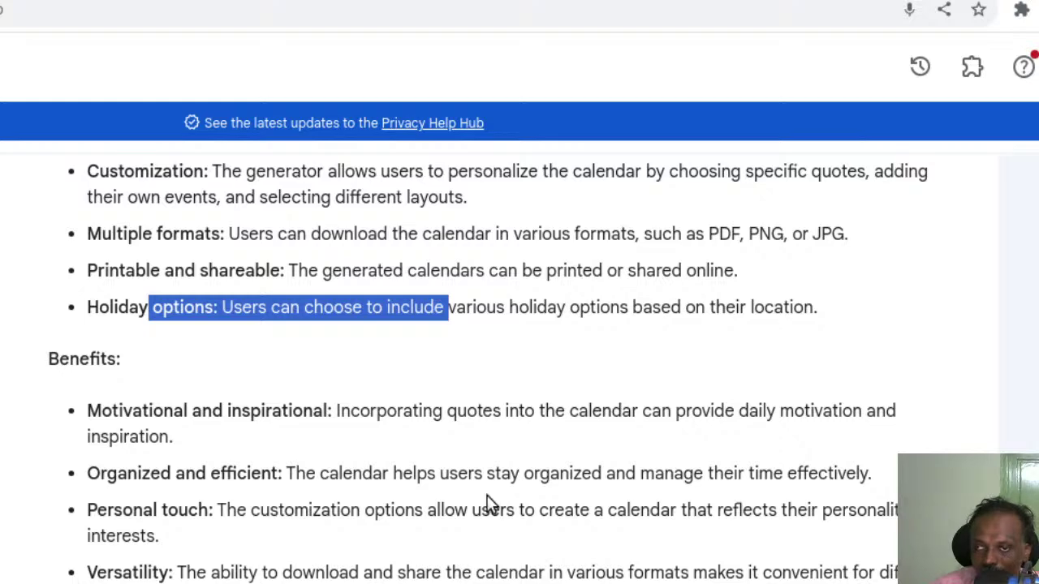
scroll(490, 503, up, 5)
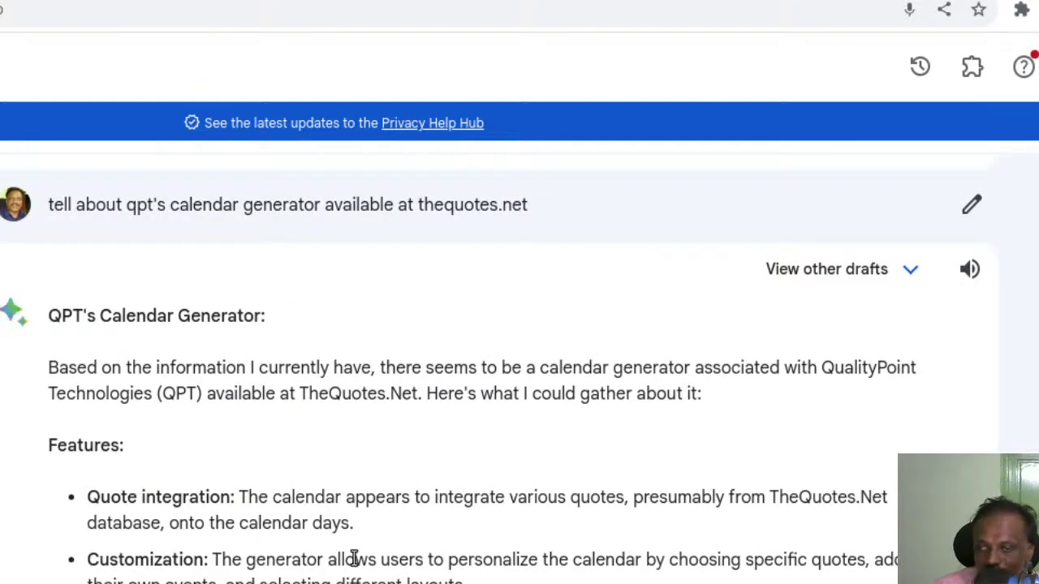
Read the benefits, limitations and recommendations in the calendar generator reply, highlighting part of the advice on contacting QPT
scroll(430, 518, down, 5)
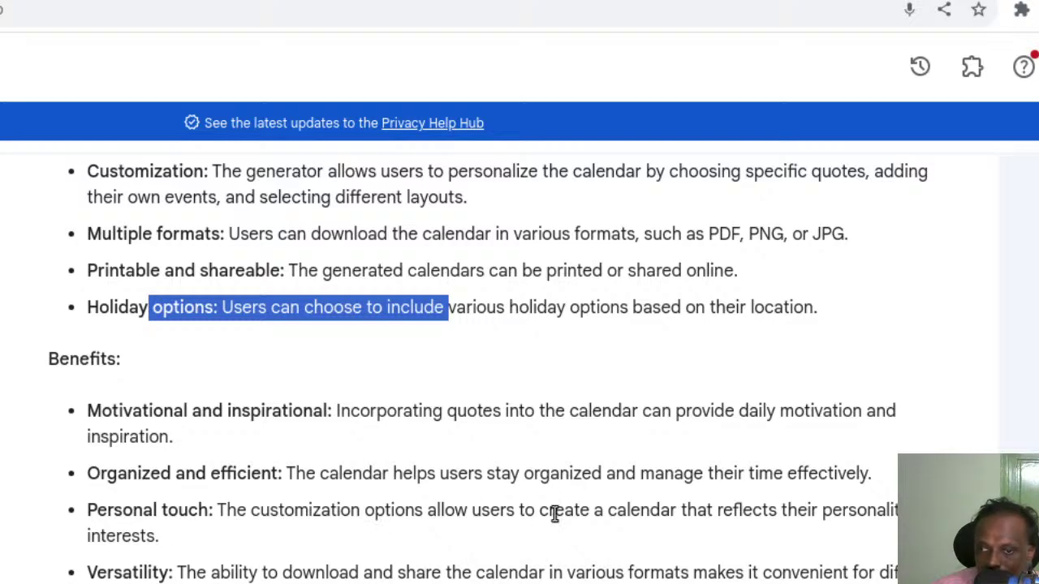
scroll(176, 552, down, 2)
scroll(426, 494, down, 3)
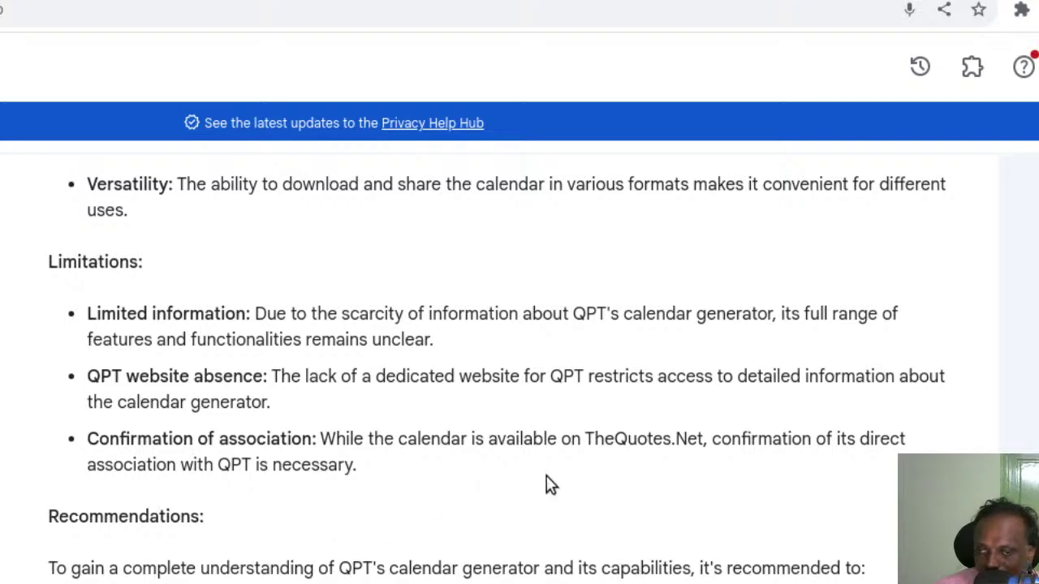
scroll(543, 483, down, 3)
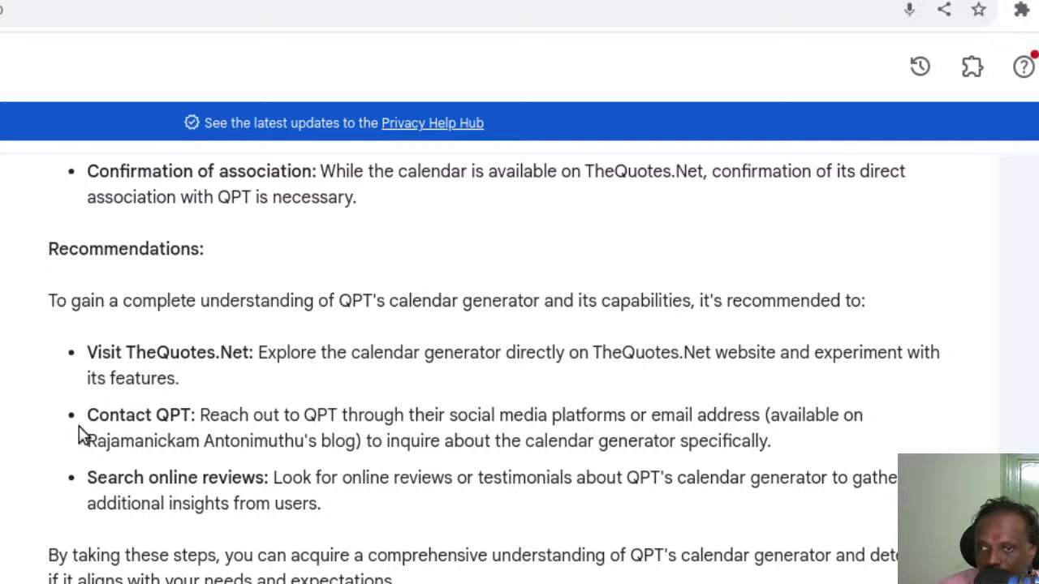
drag(114, 426, 278, 441)
click(450, 544)
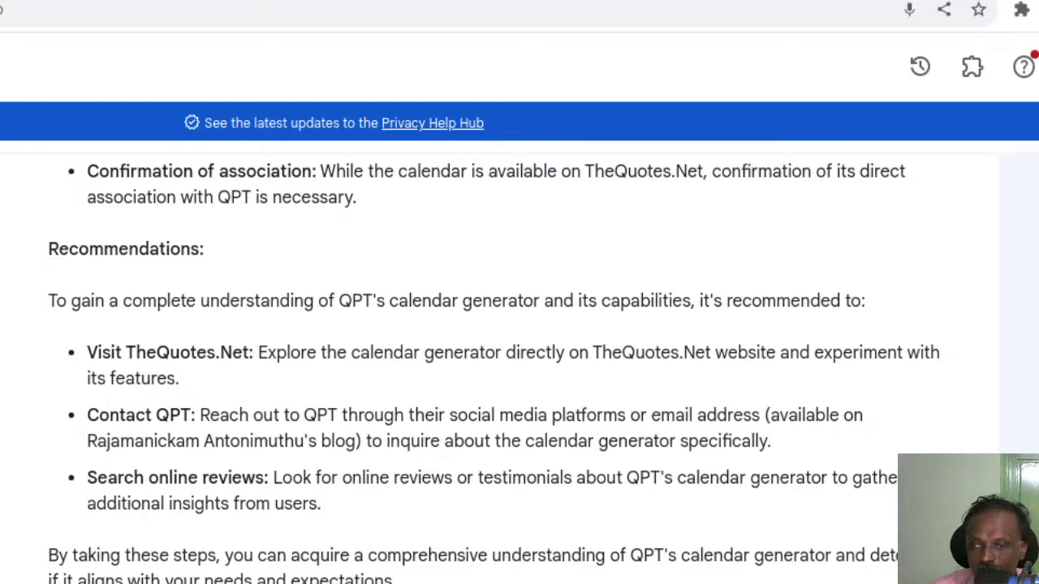
Ask "any suggestion to improve this ad banner" with the PHP developer banner attached, and read the five numbered suggestions against the image
key(Return)
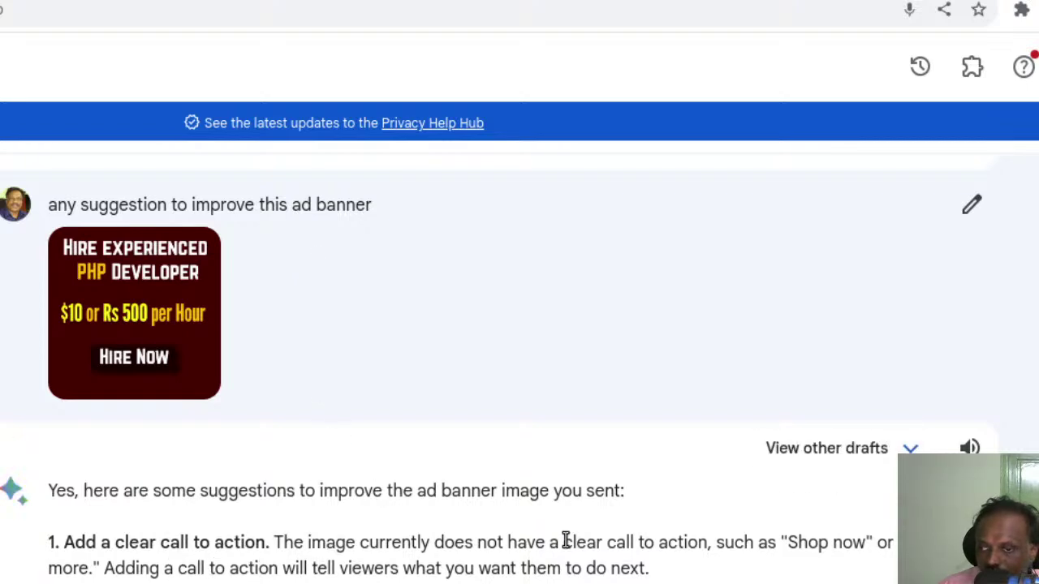
scroll(566, 540, down, 2)
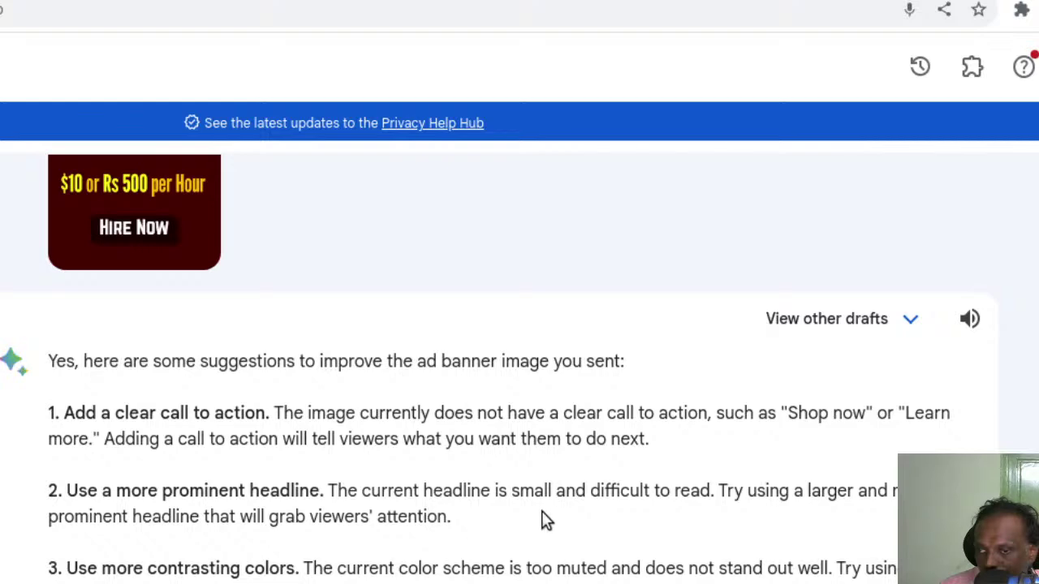
scroll(564, 527, up, 3)
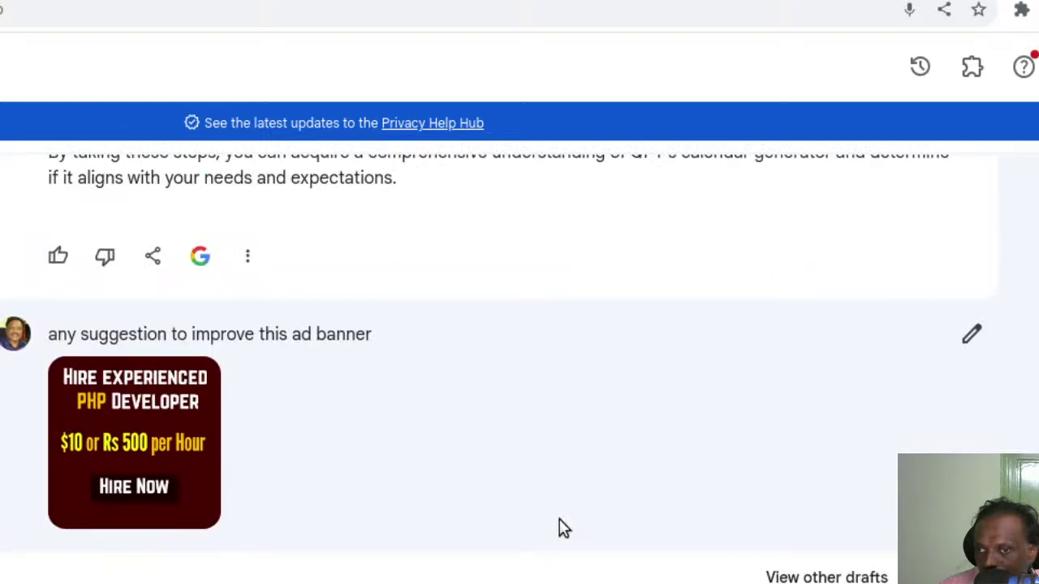
scroll(560, 519, down, 3)
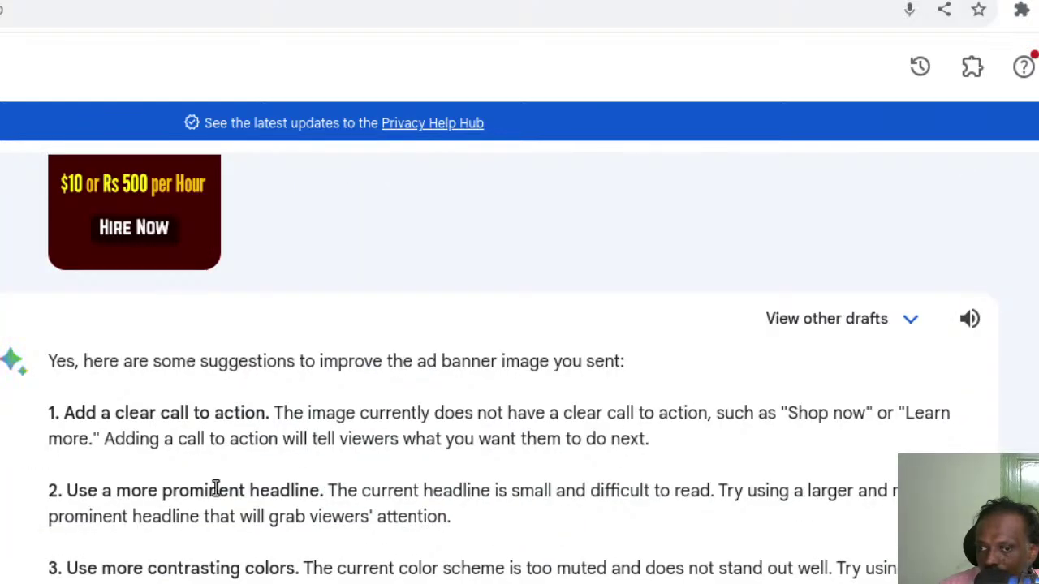
scroll(587, 512, up, 3)
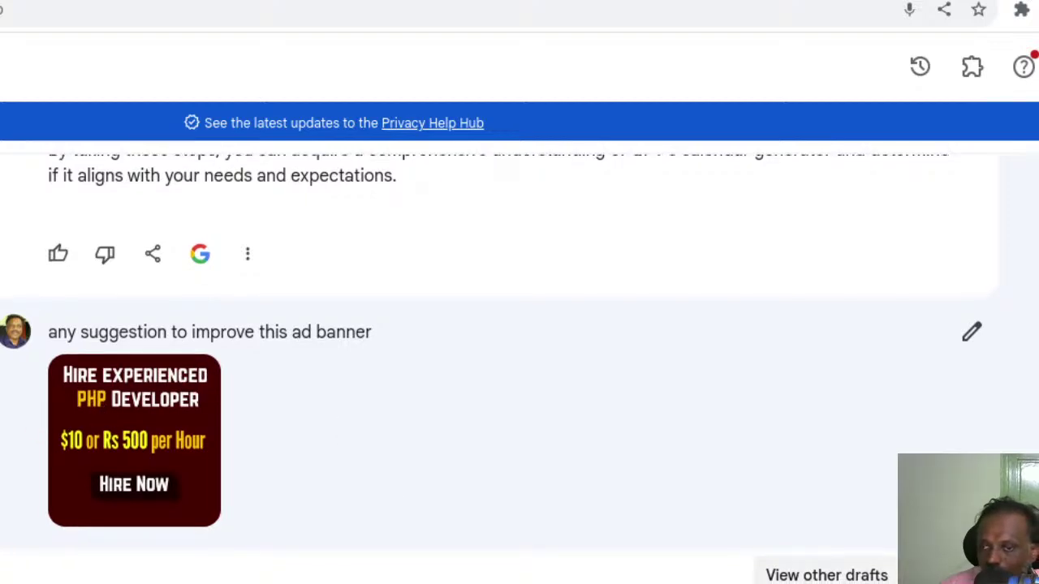
scroll(452, 493, down, 5)
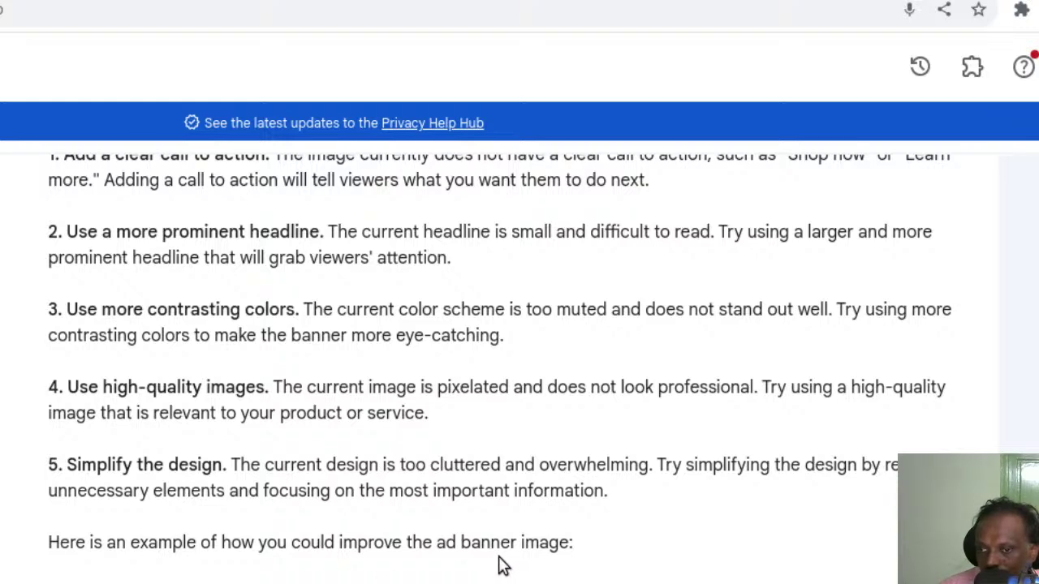
scroll(501, 566, down, 2)
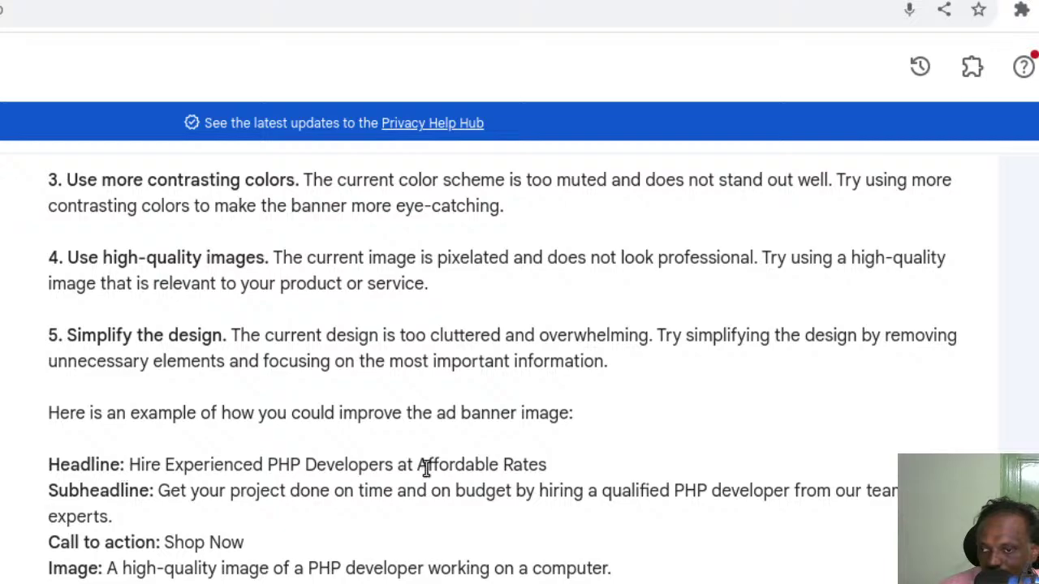
Compare the PHP developer banner with the suggestions and the example headline, subheadline and call to action in the reply
scroll(359, 515, up, 10)
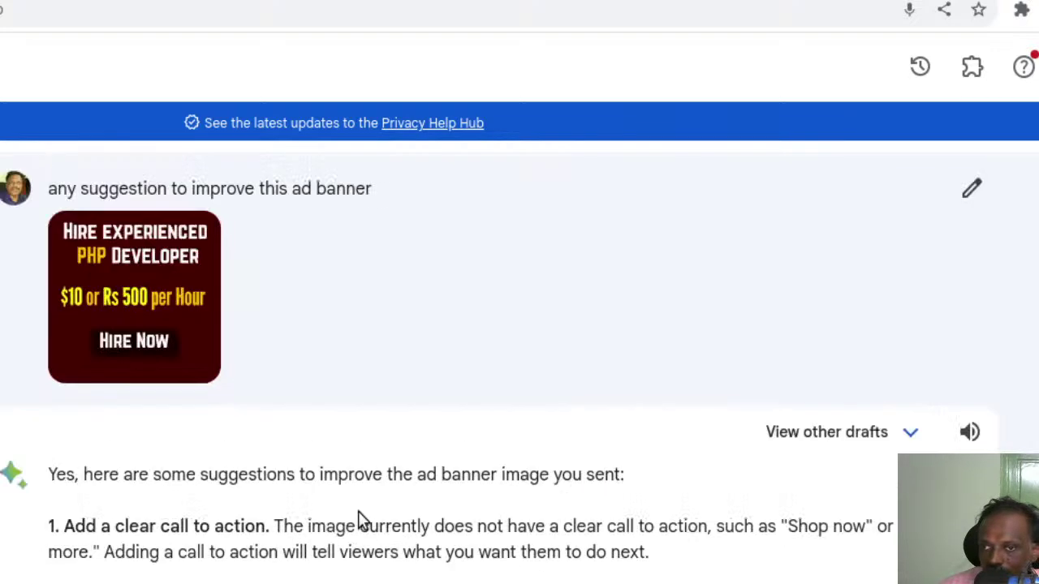
scroll(393, 501, down, 4)
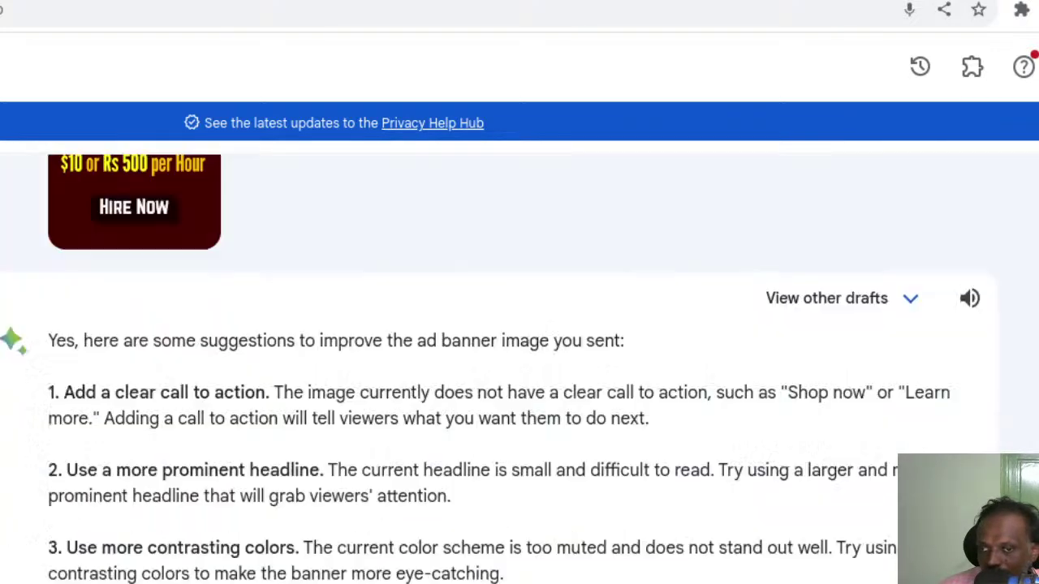
scroll(393, 500, up, 12)
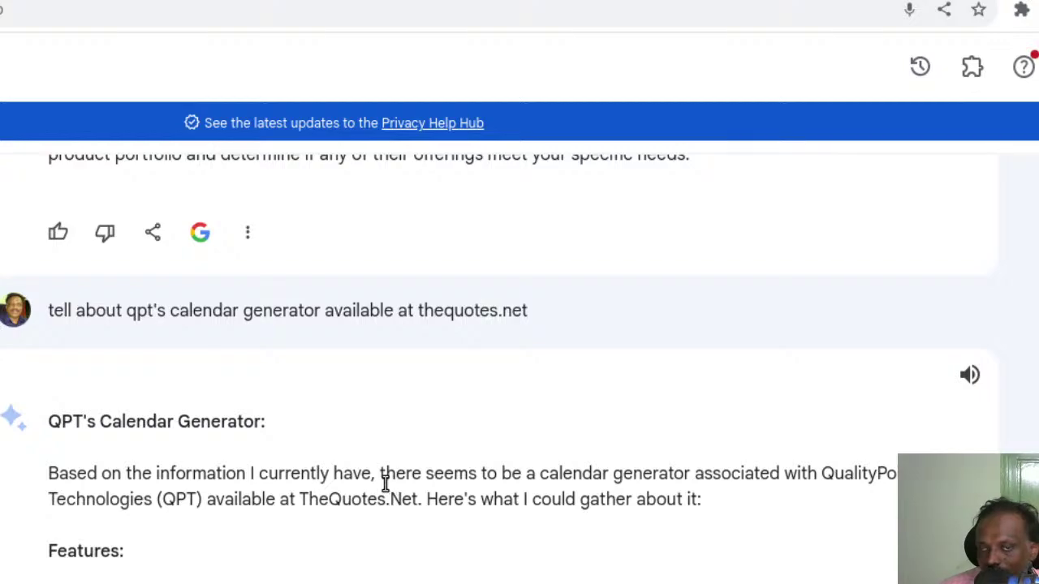
scroll(386, 485, down, 5)
scroll(385, 487, down, 7)
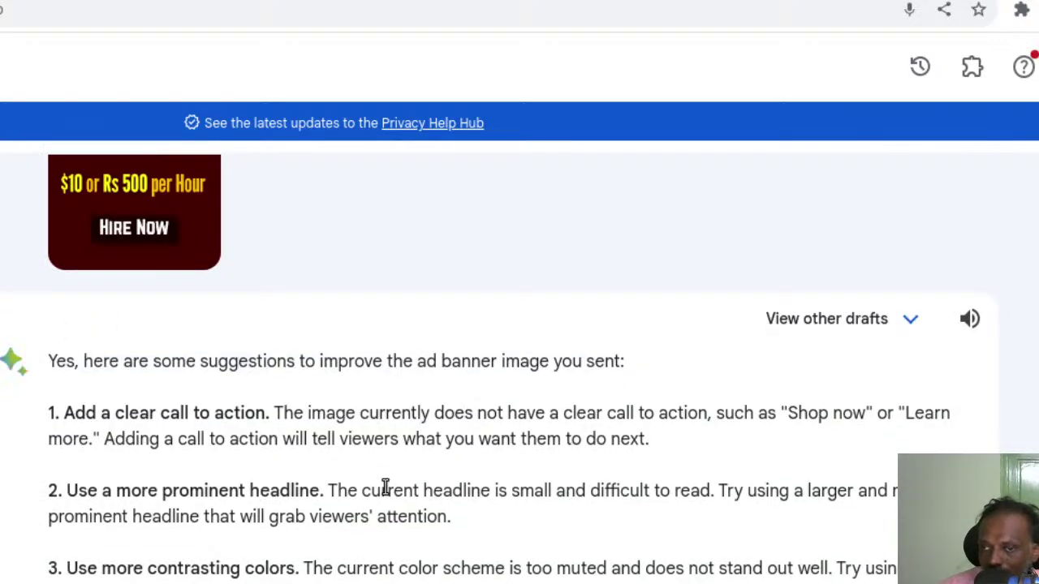
scroll(384, 487, down, 6)
scroll(385, 489, up, 6)
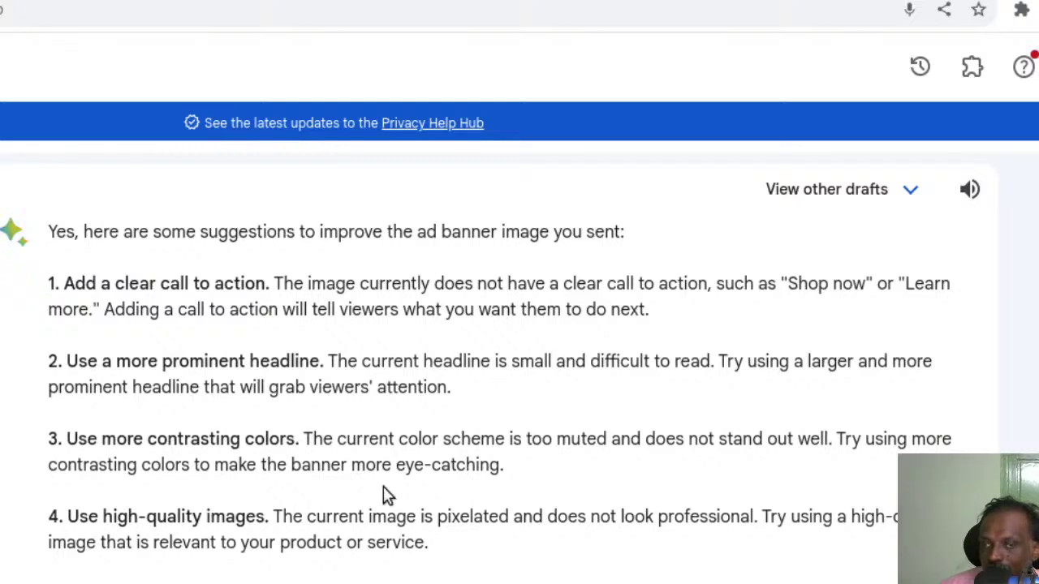
scroll(385, 490, up, 4)
scroll(385, 489, down, 7)
scroll(385, 487, down, 4)
scroll(385, 488, up, 6)
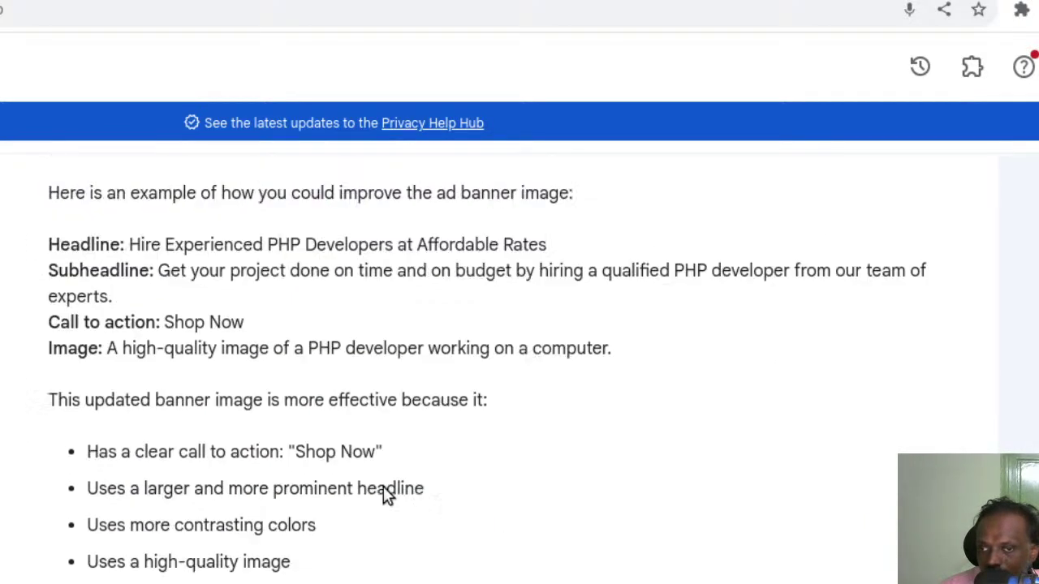
scroll(385, 487, up, 3)
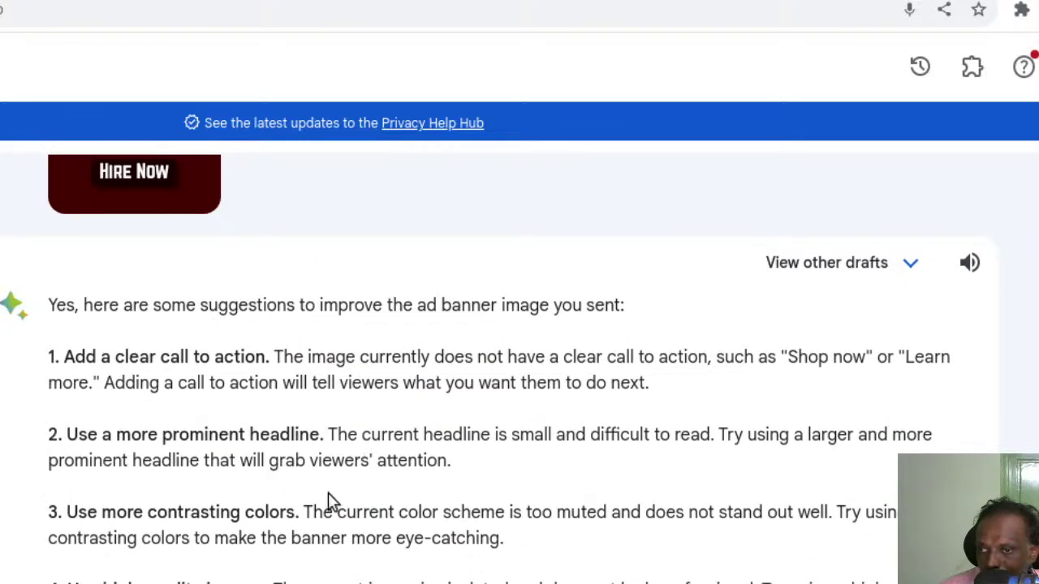
Highlight the "Shop Now" call to action in the example banner and read the reasons given for its effectiveness
scroll(328, 492, down, 6)
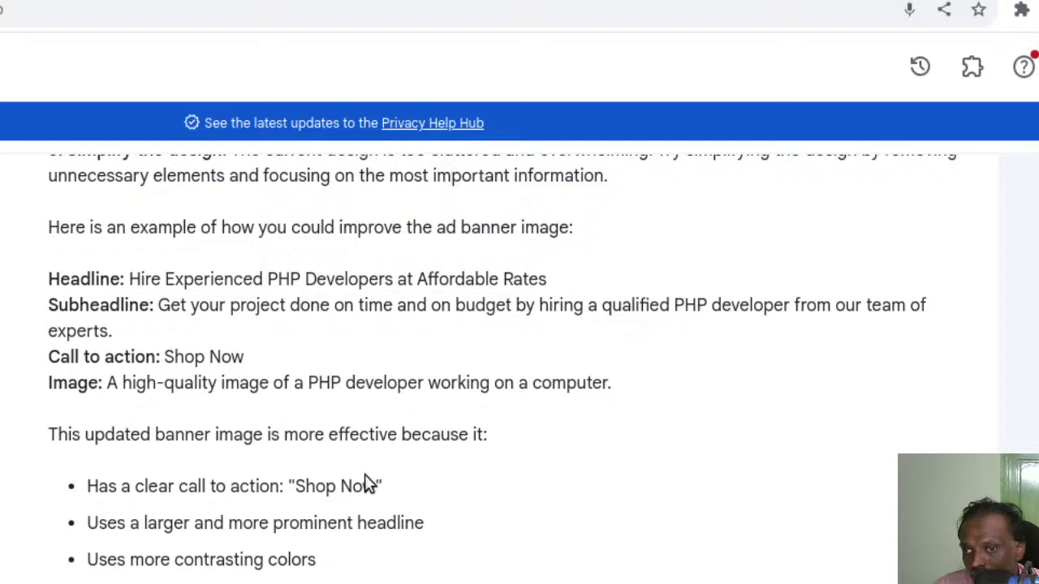
drag(377, 487, 300, 488)
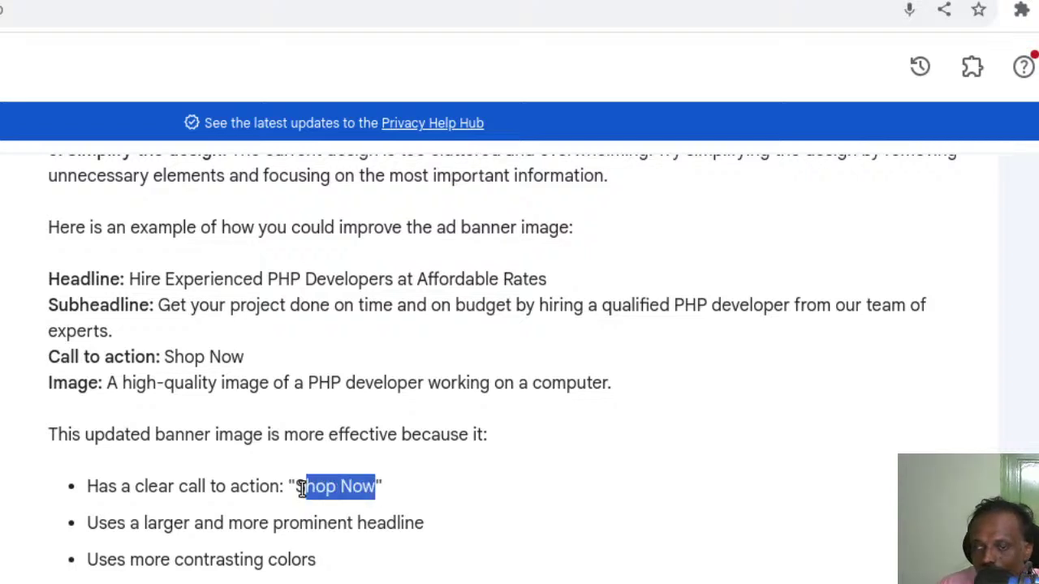
scroll(462, 483, down, 2)
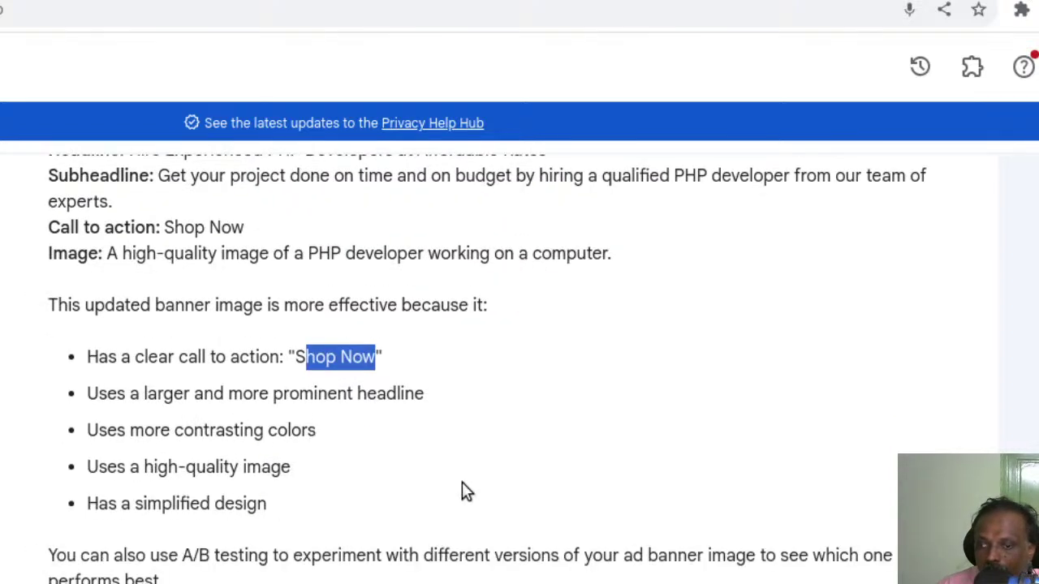
Show the other drafts of the banner reply, select Draft 2 and read its suggestions
scroll(461, 484, up, 15)
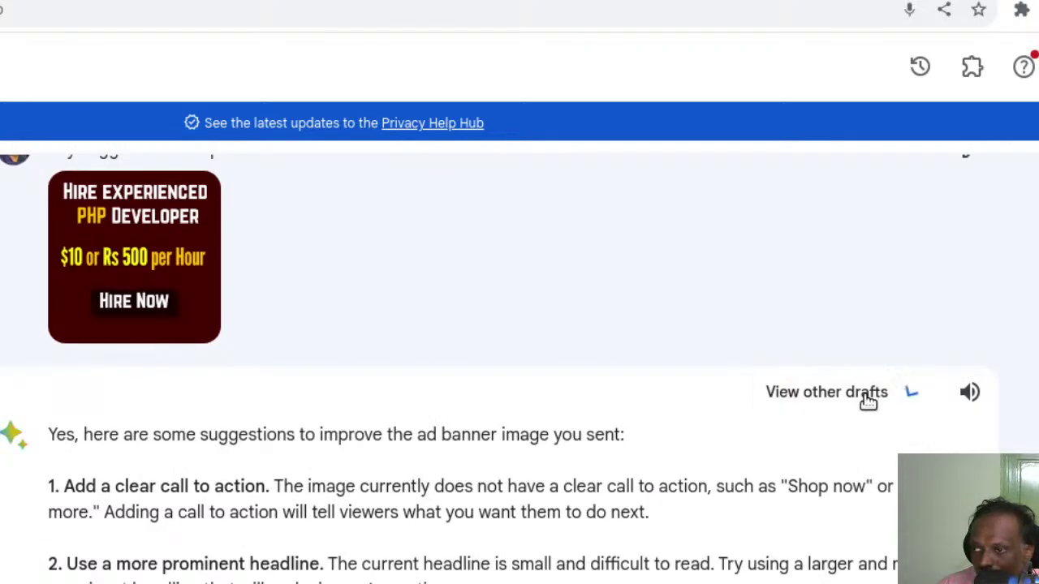
click(867, 398)
click(422, 498)
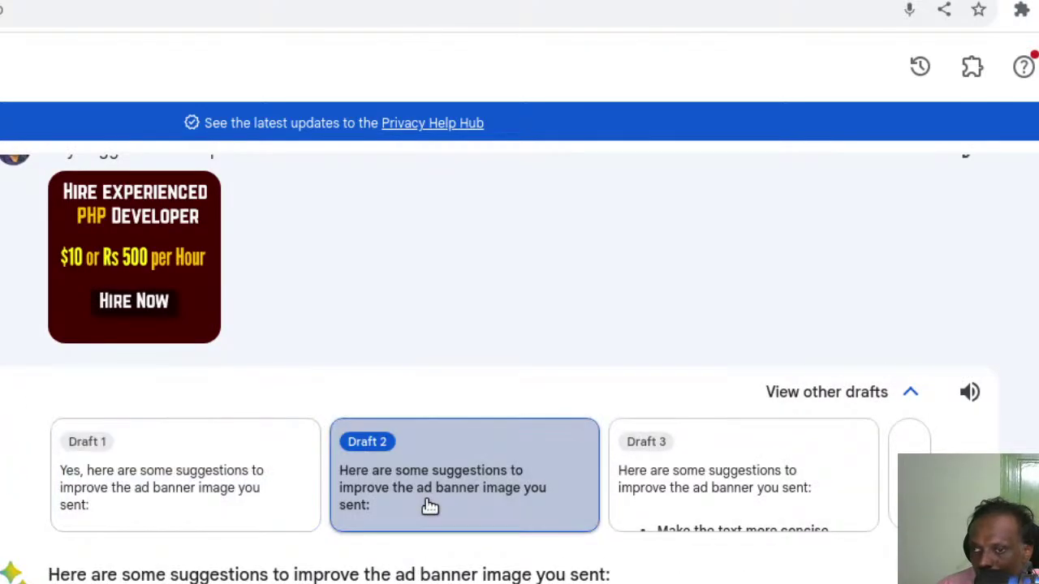
scroll(423, 501, down, 5)
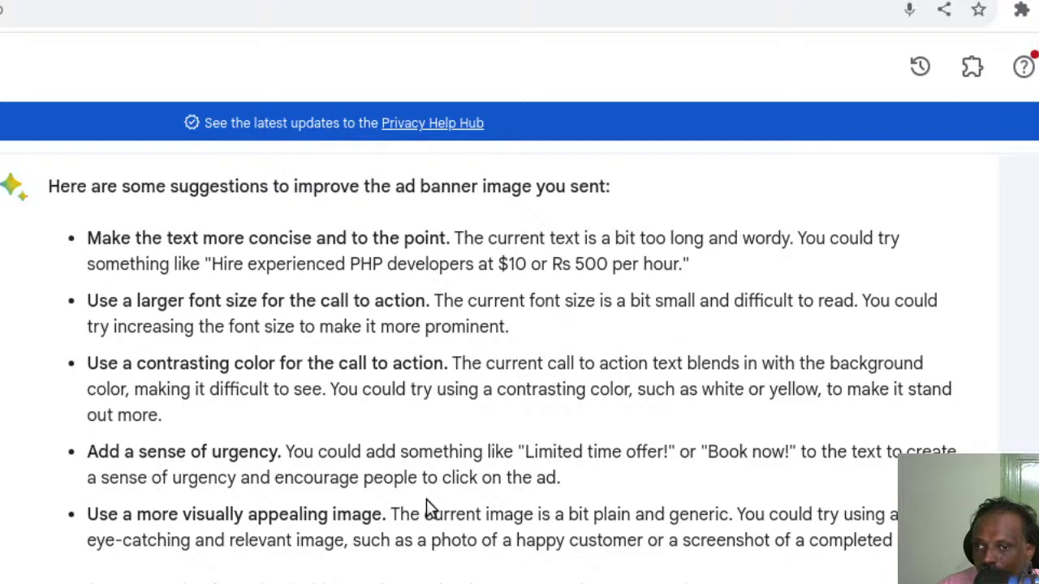
scroll(427, 499, up, 3)
scroll(427, 499, up, 15)
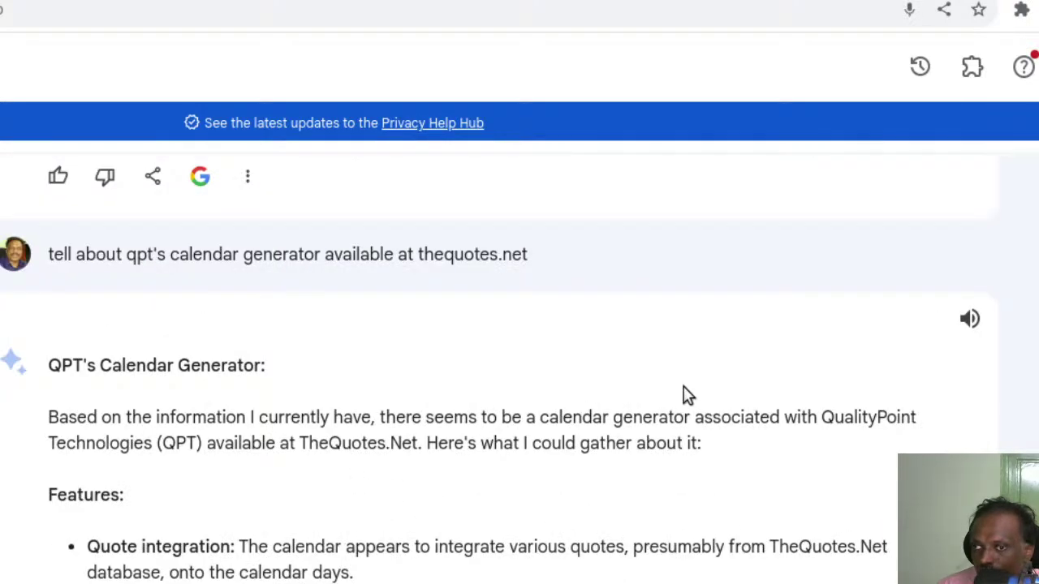
scroll(684, 391, down, 15)
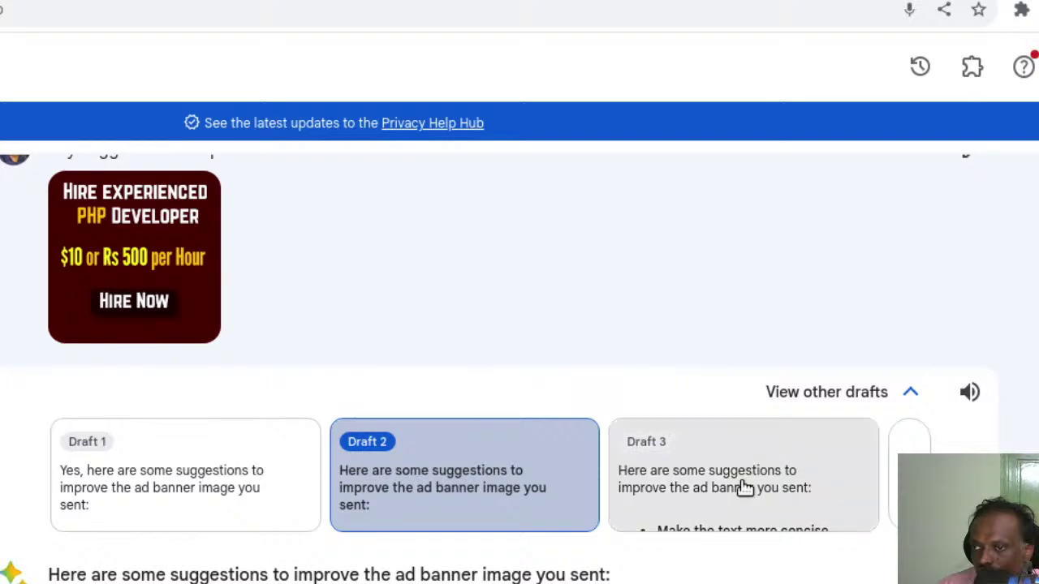
Select Draft 3 and read its revised banner example, highlighting part of the $10/hour text and the call to action
click(784, 482)
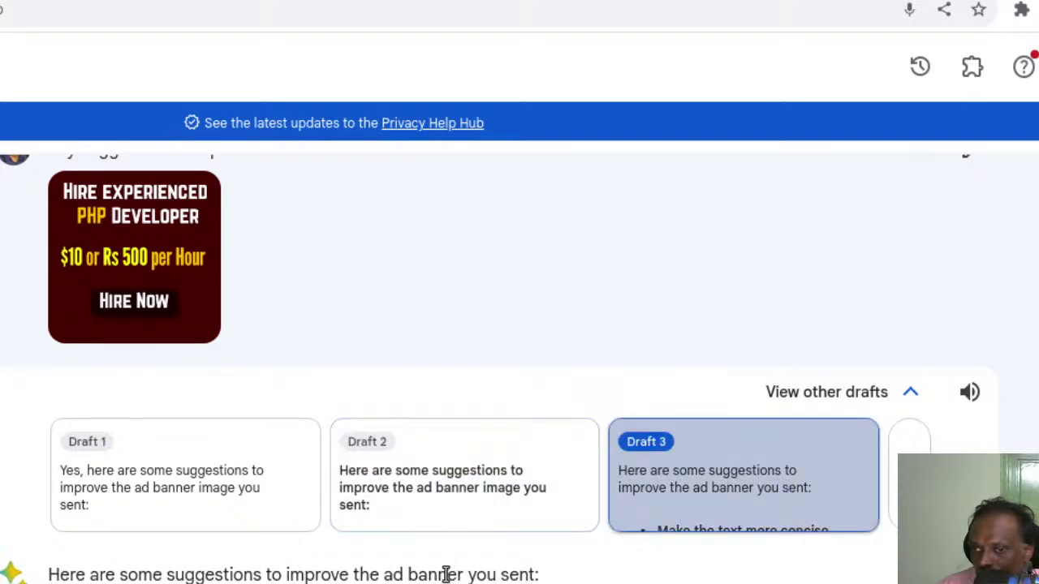
scroll(445, 575, down, 5)
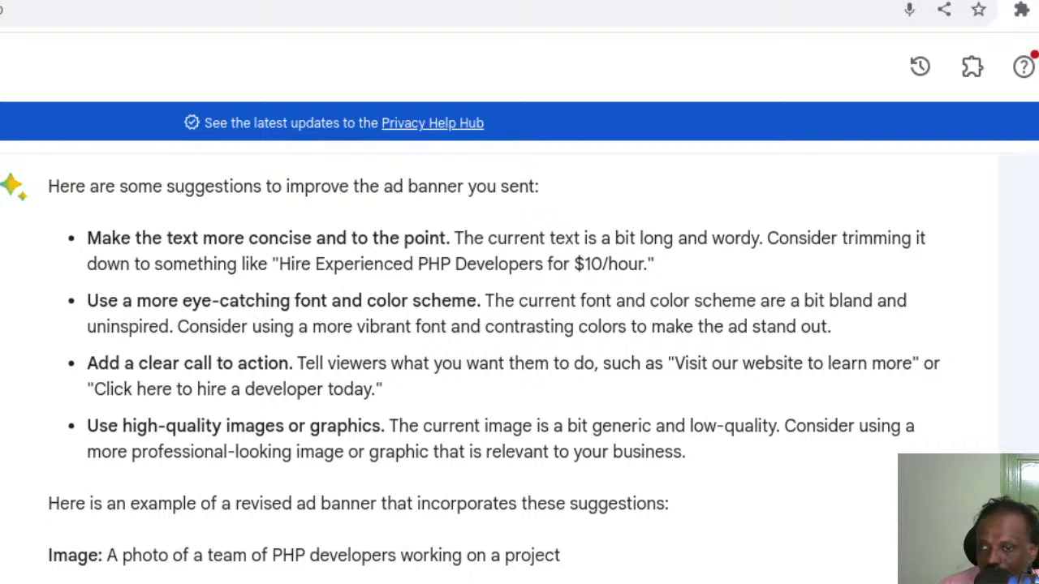
scroll(615, 521, down, 3)
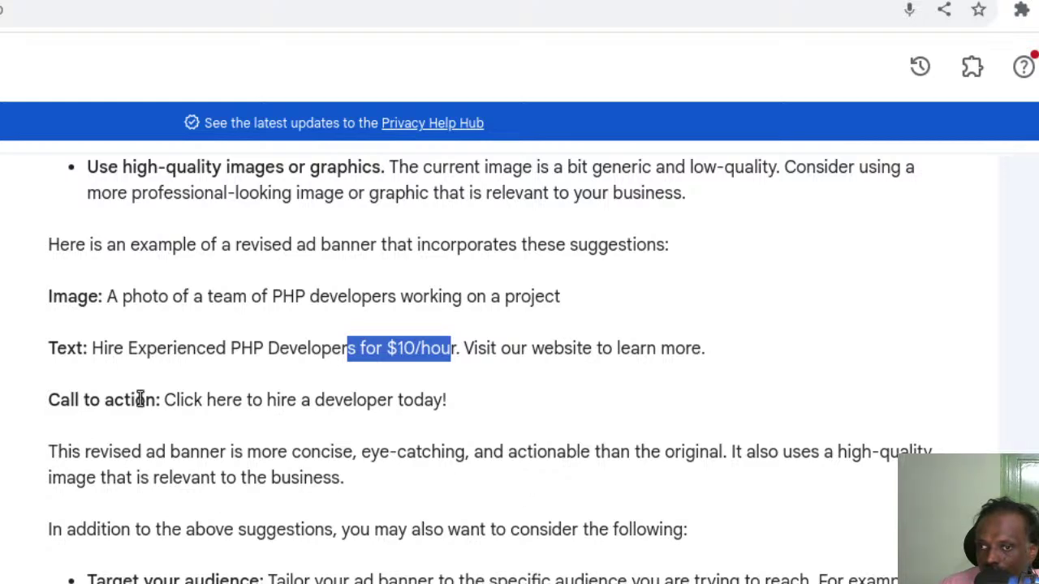
scroll(679, 433, up, 5)
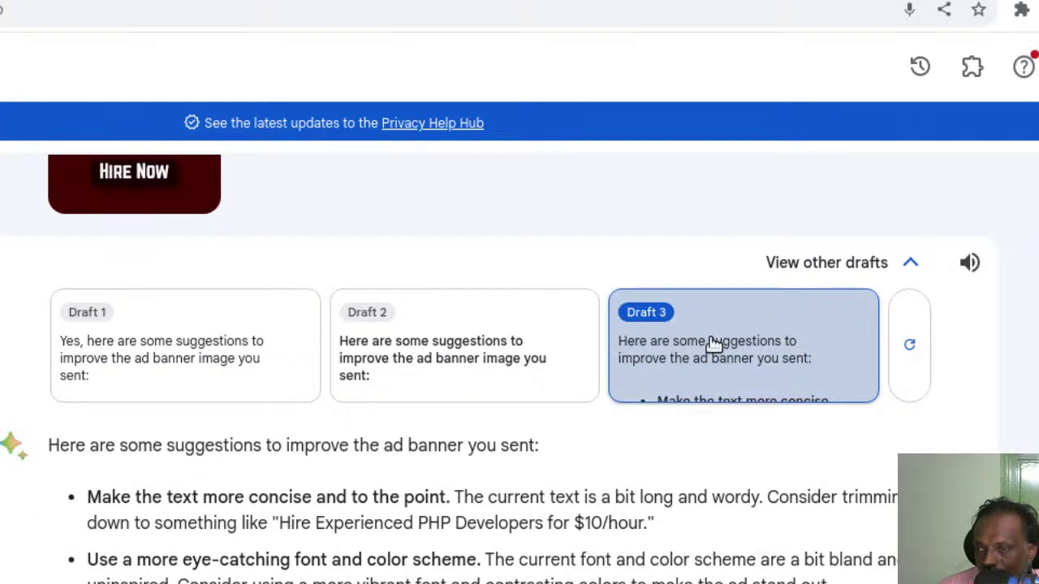
scroll(308, 498, down, 5)
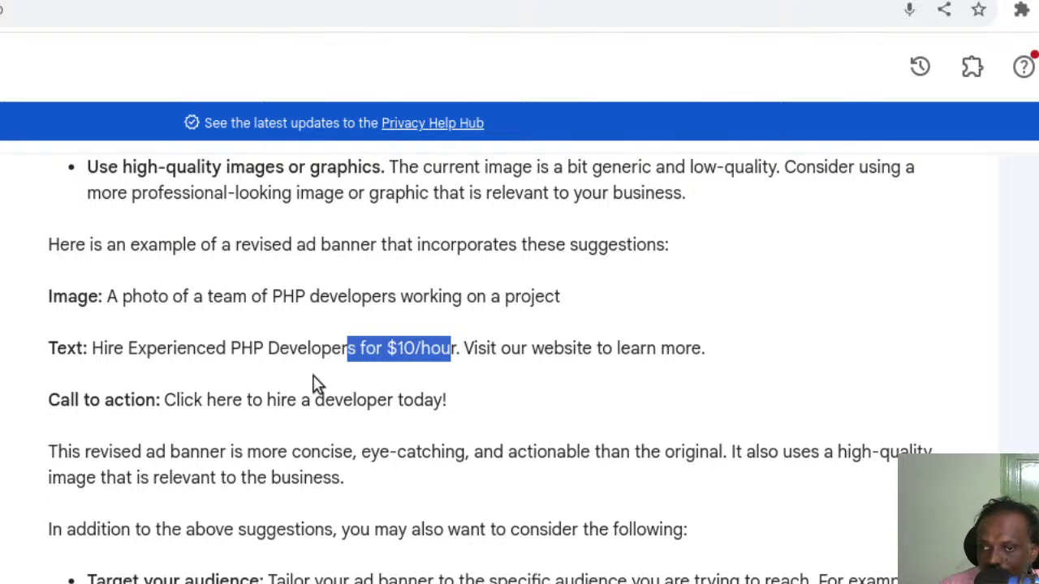
drag(162, 400, 455, 410)
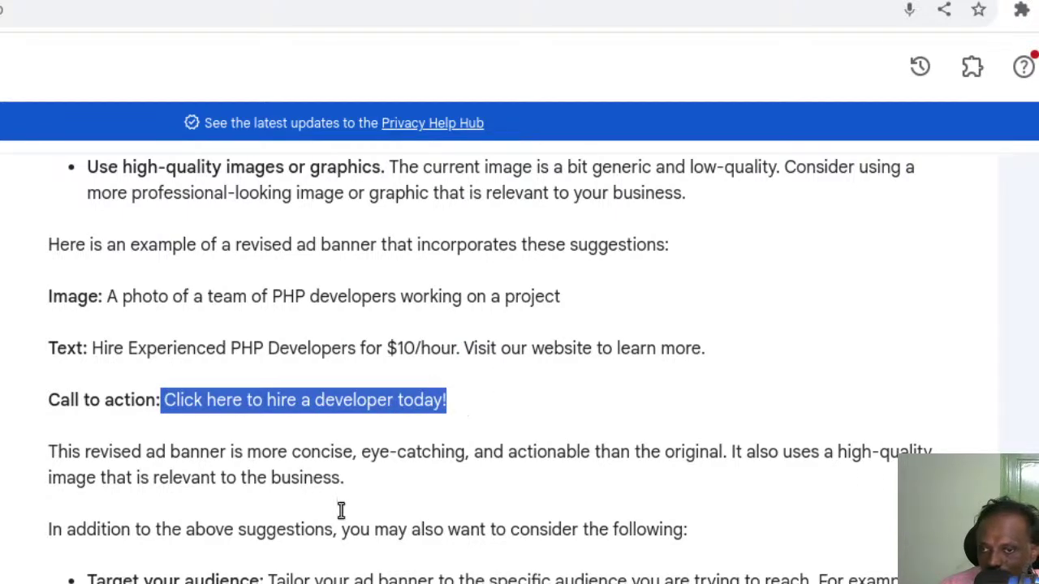
scroll(364, 453, down, 3)
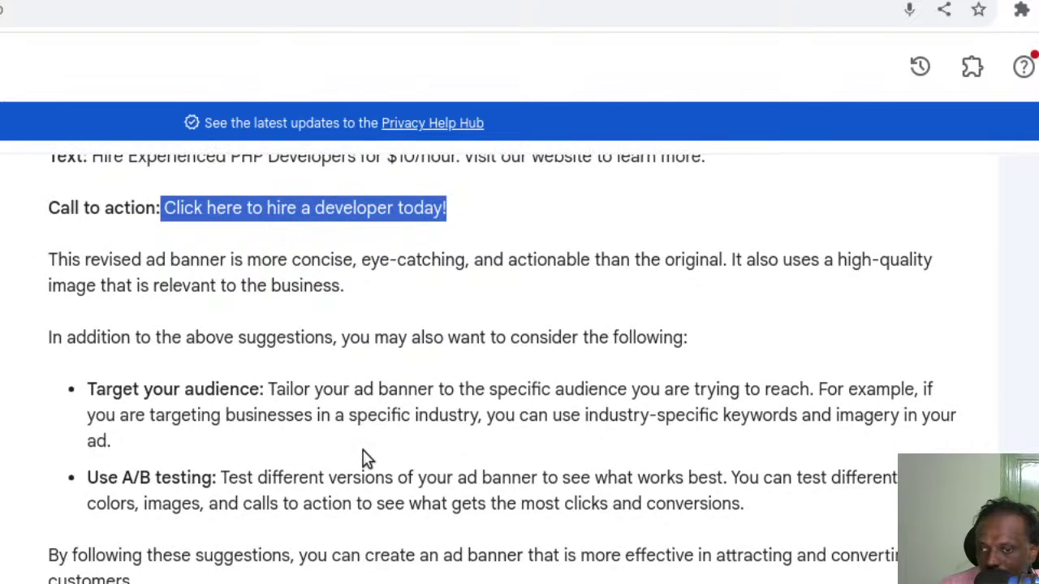
Switch between Drafts 1, 2 and 3 to compare them, ending on Draft 3's audience targeting and A/B testing advice
scroll(365, 459, up, 10)
click(423, 419)
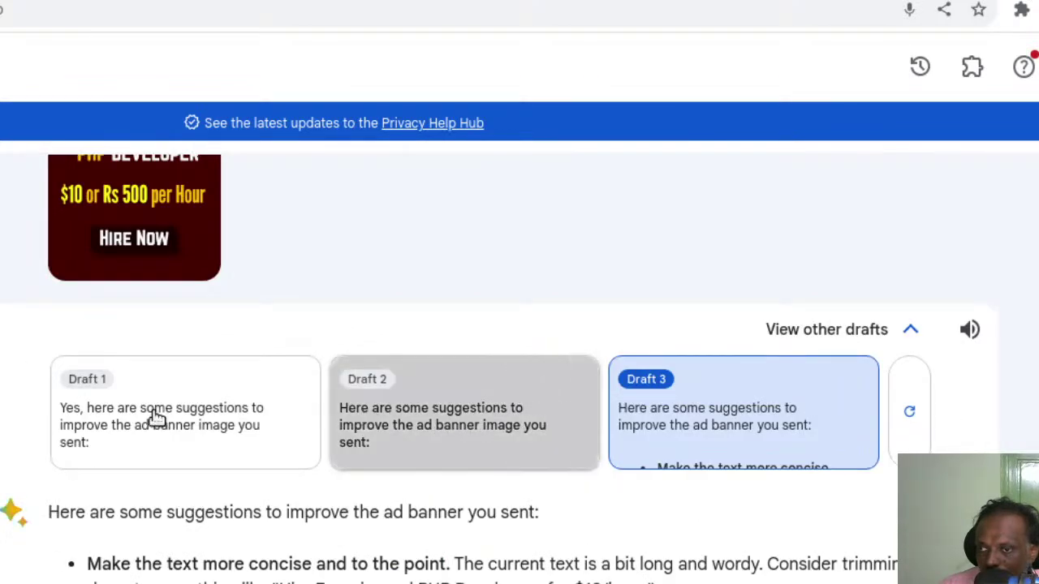
click(155, 417)
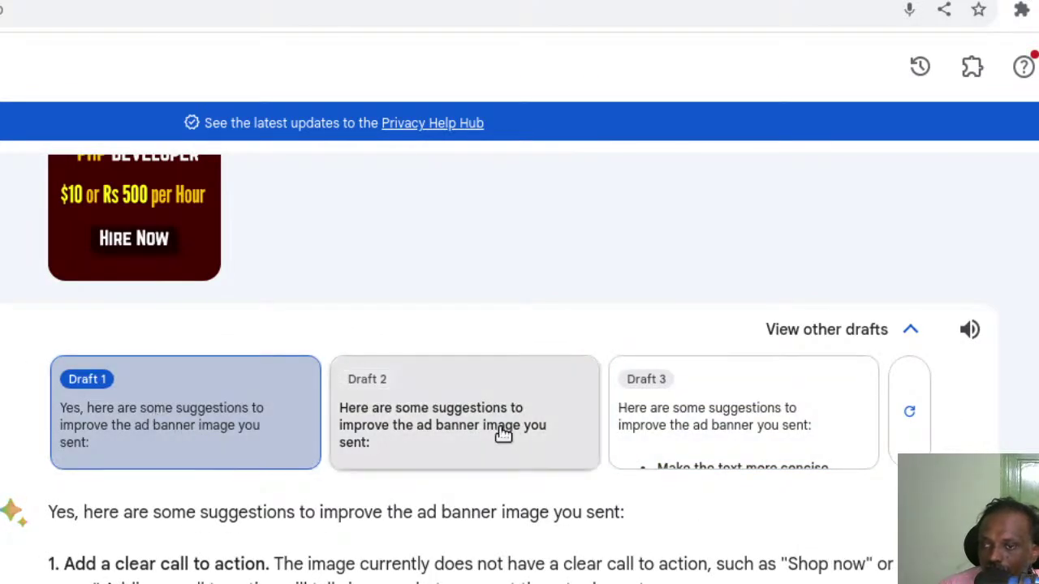
click(503, 431)
click(699, 430)
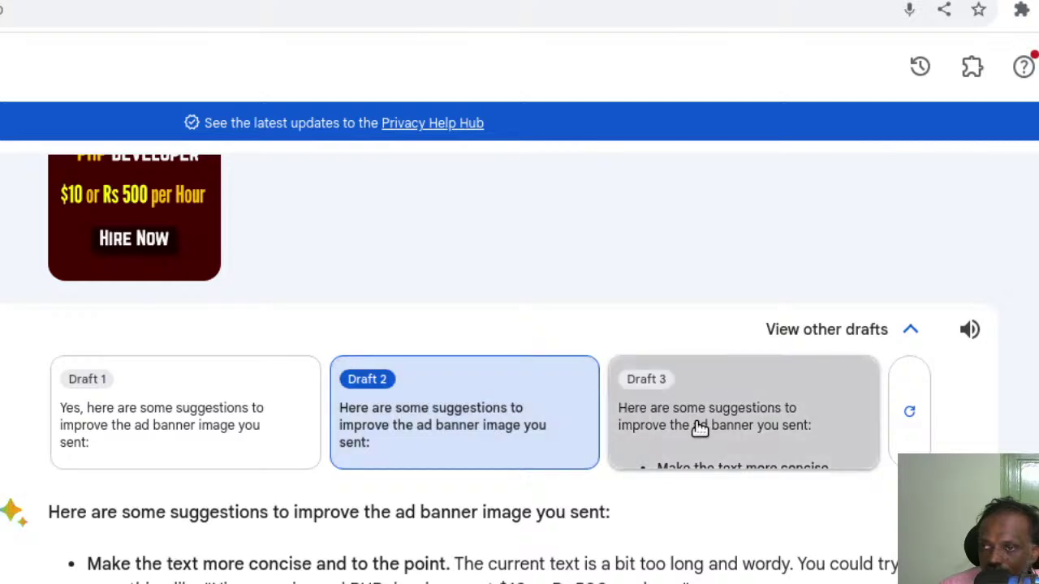
scroll(405, 497, down, 5)
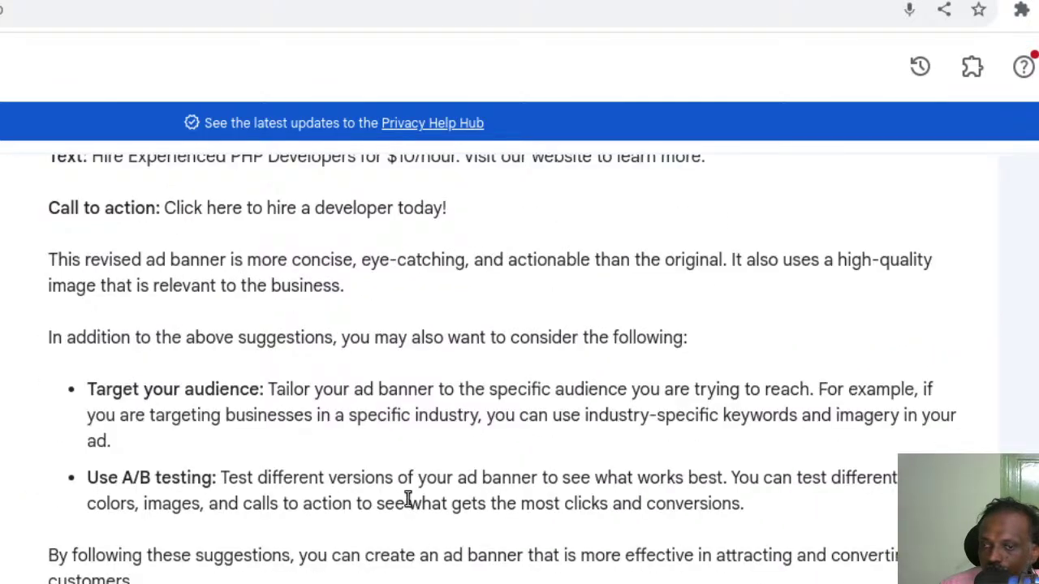
scroll(181, 413, up, 5)
scroll(181, 413, down, 5)
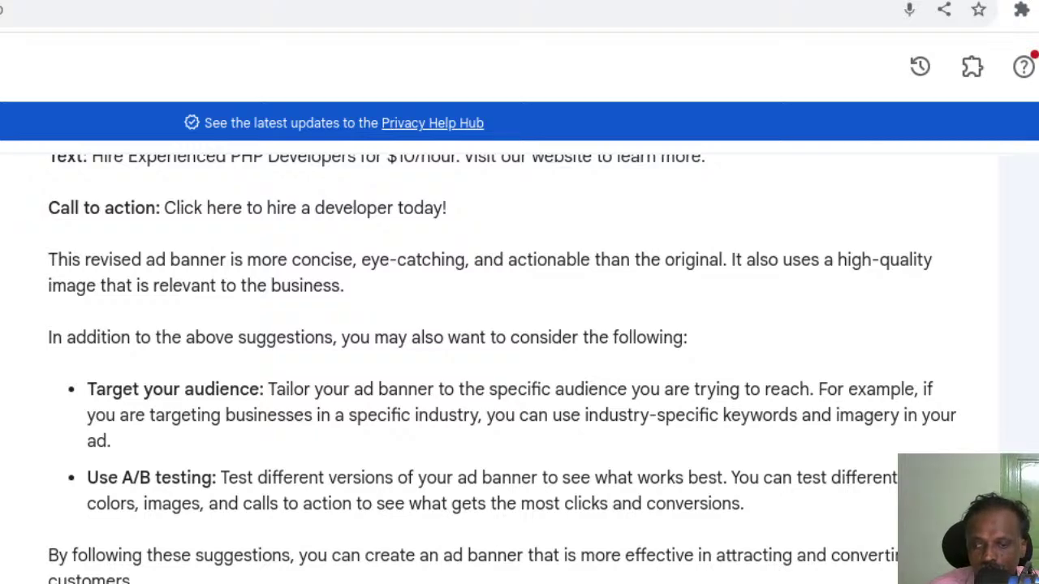
Ask "create contact us form in php"
key(Return)
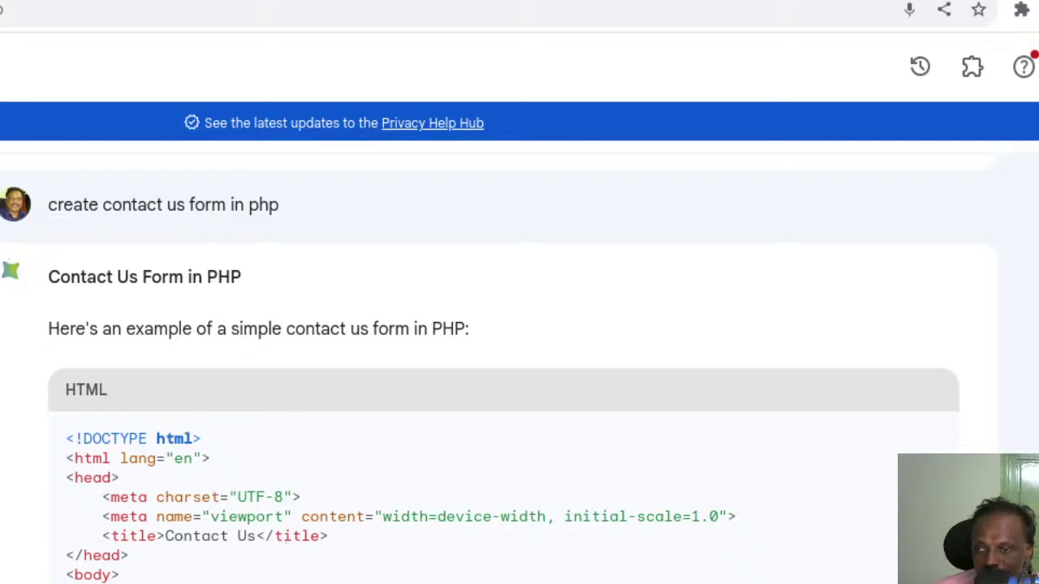
Skim the generated contact form reply, going through its HTML block and the start of its PHP block
scroll(280, 552, down, 10)
scroll(261, 499, up, 8)
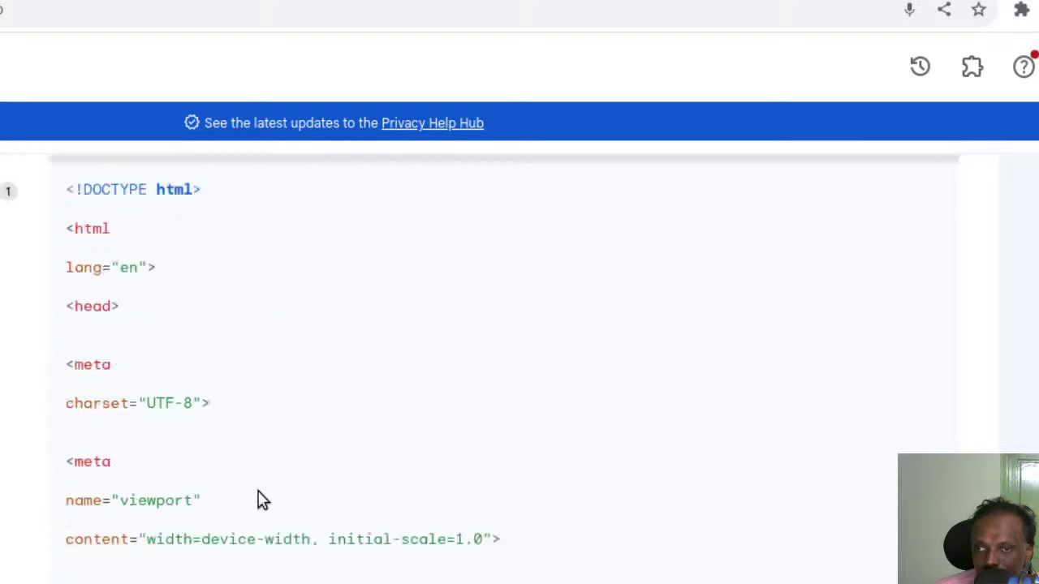
scroll(173, 443, down, 11)
scroll(180, 447, down, 8)
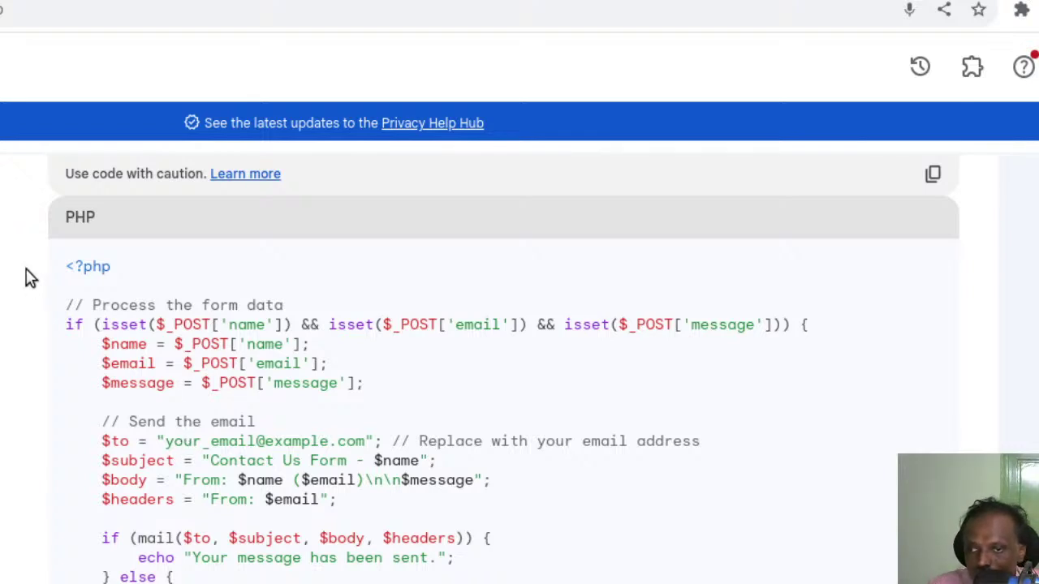
scroll(189, 441, up, 8)
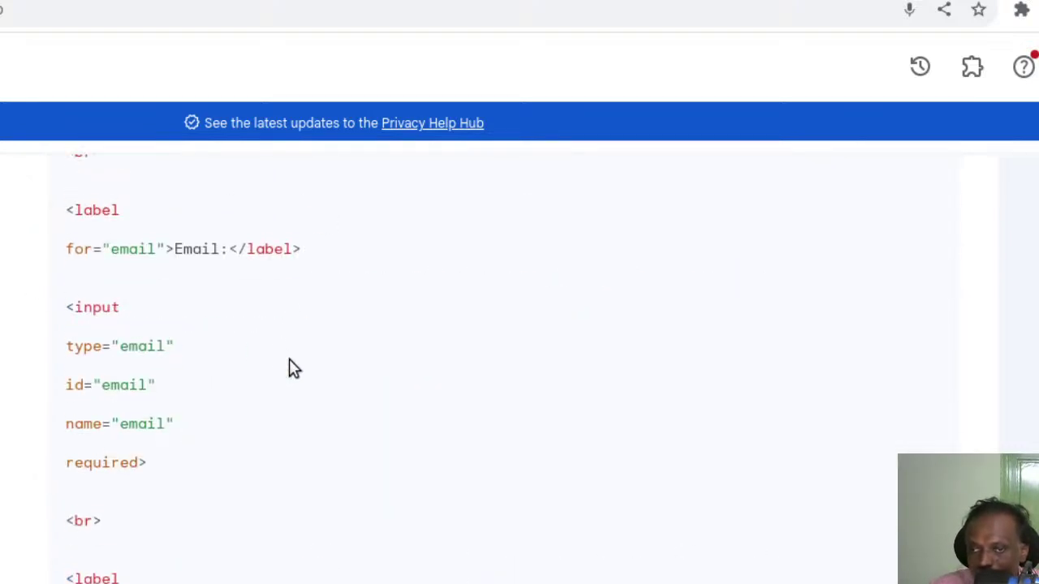
scroll(290, 366, up, 1)
scroll(286, 357, up, 6)
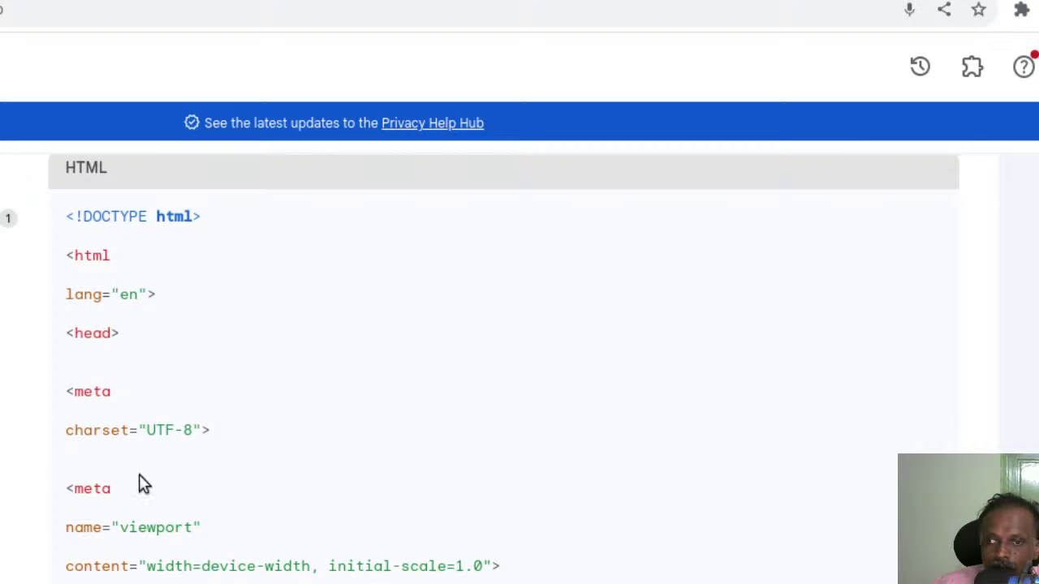
Read the contact form's HTML from the head section through the name and email fields to the message field and submit button
scroll(139, 476, down, 2)
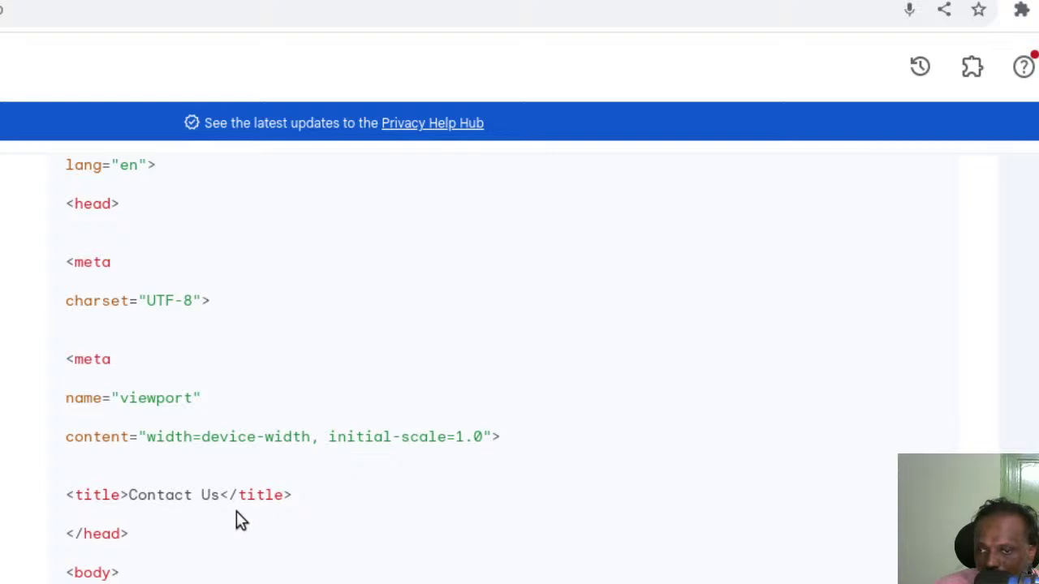
scroll(236, 515, down, 5)
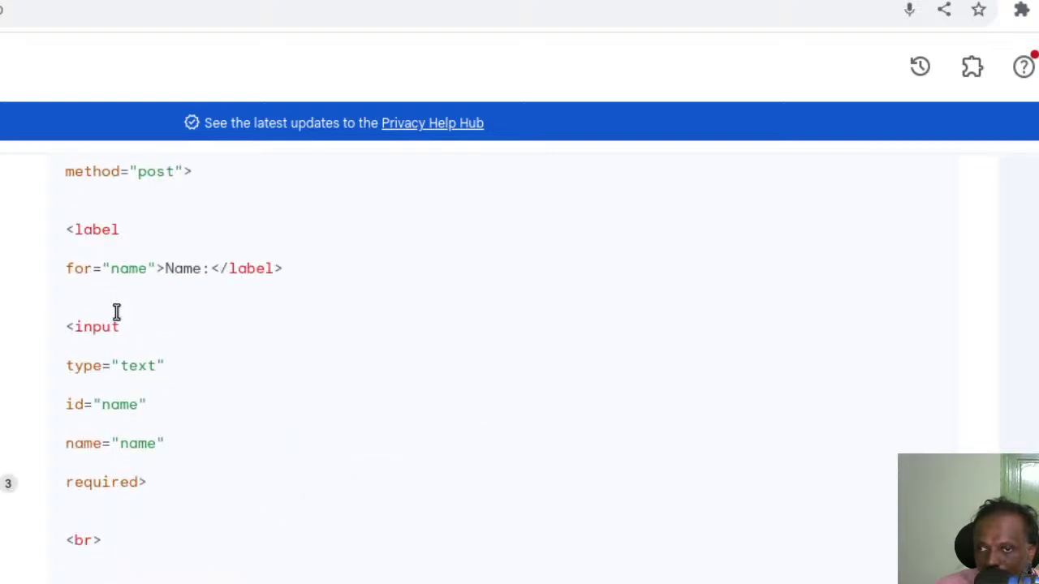
scroll(308, 568, down, 3)
scroll(244, 561, down, 5)
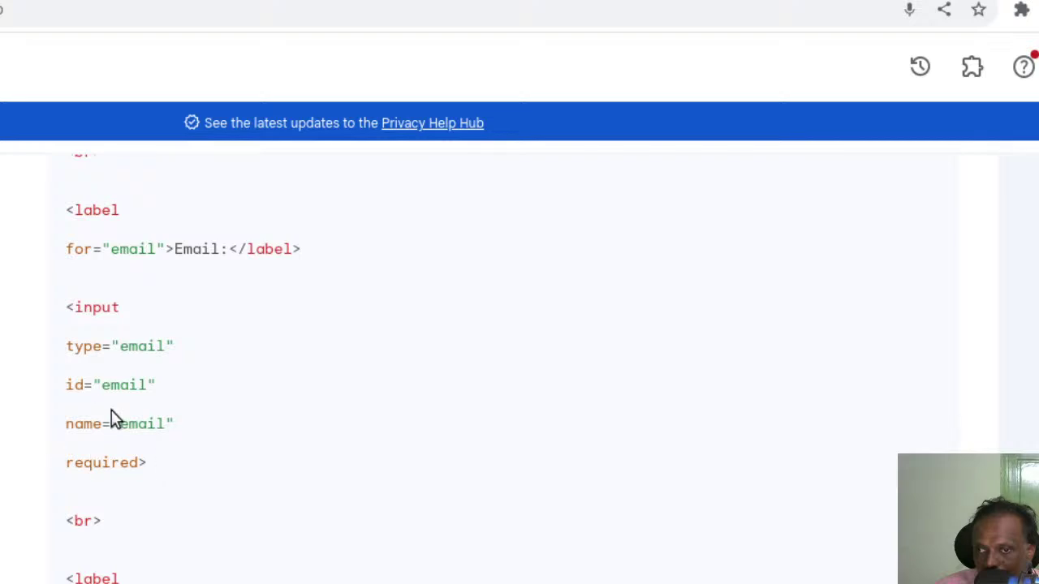
drag(166, 357, 82, 160)
click(271, 370)
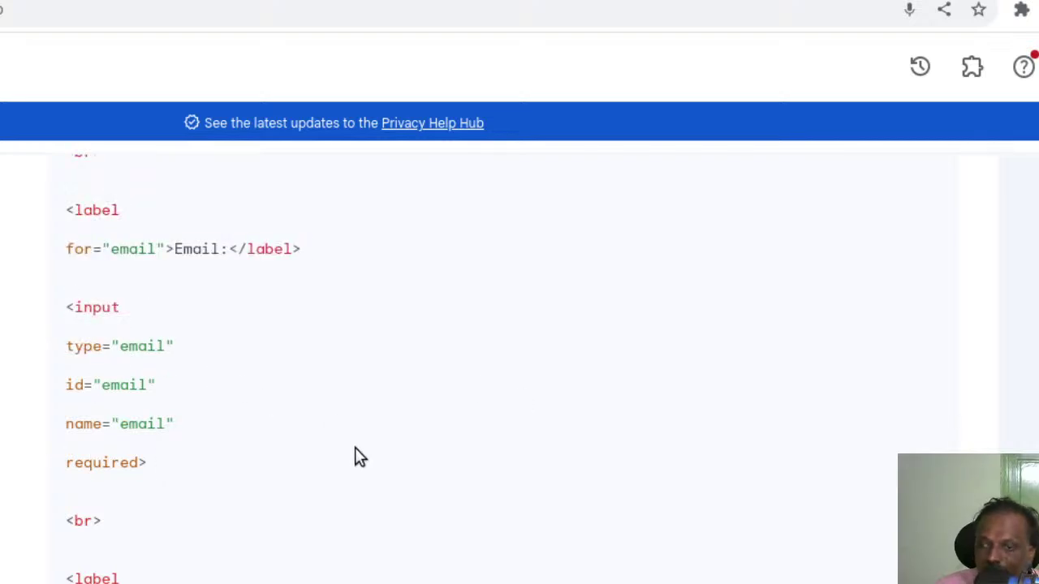
scroll(357, 463, down, 5)
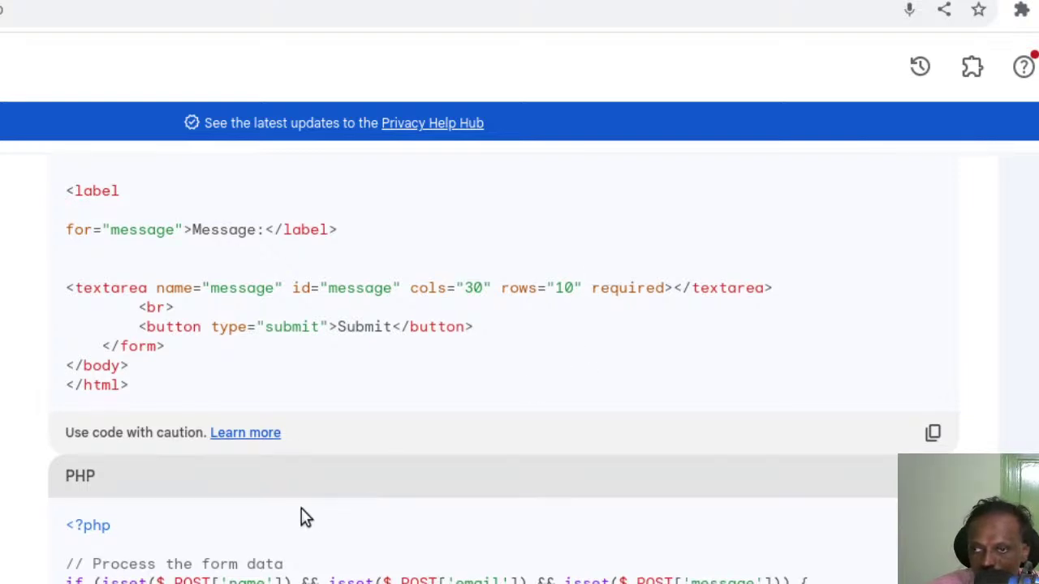
Read the PHP code that processes the form data and sends the email, and the customization notes below it
scroll(272, 560, down, 3)
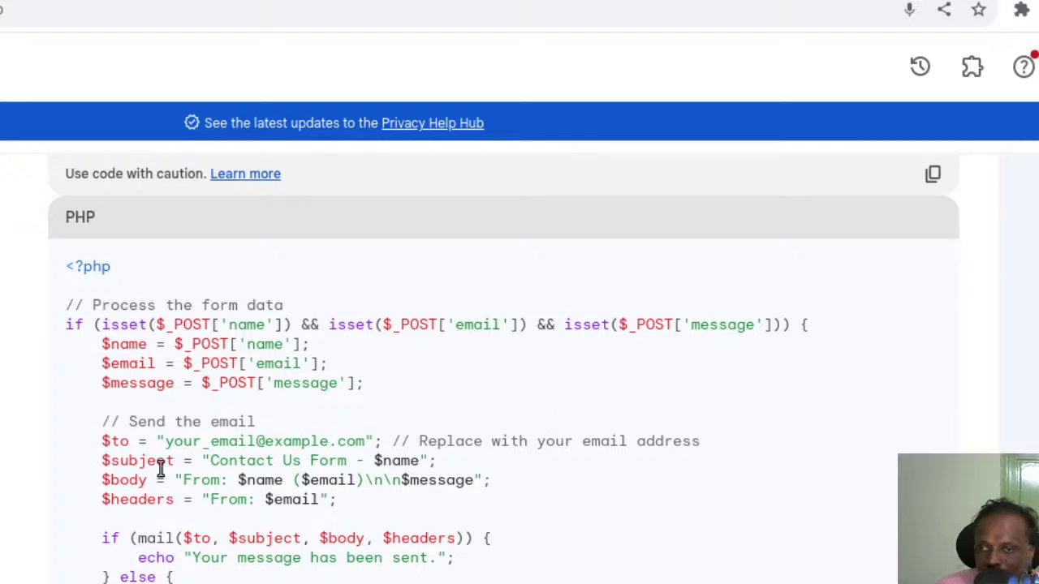
scroll(269, 473, up, 10)
scroll(244, 438, up, 1)
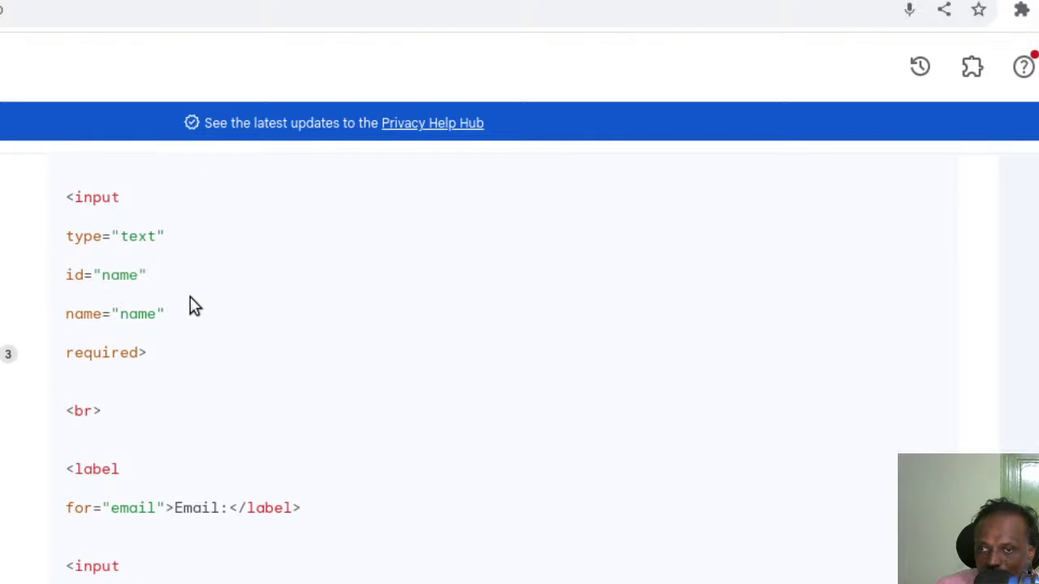
scroll(328, 561, down, 15)
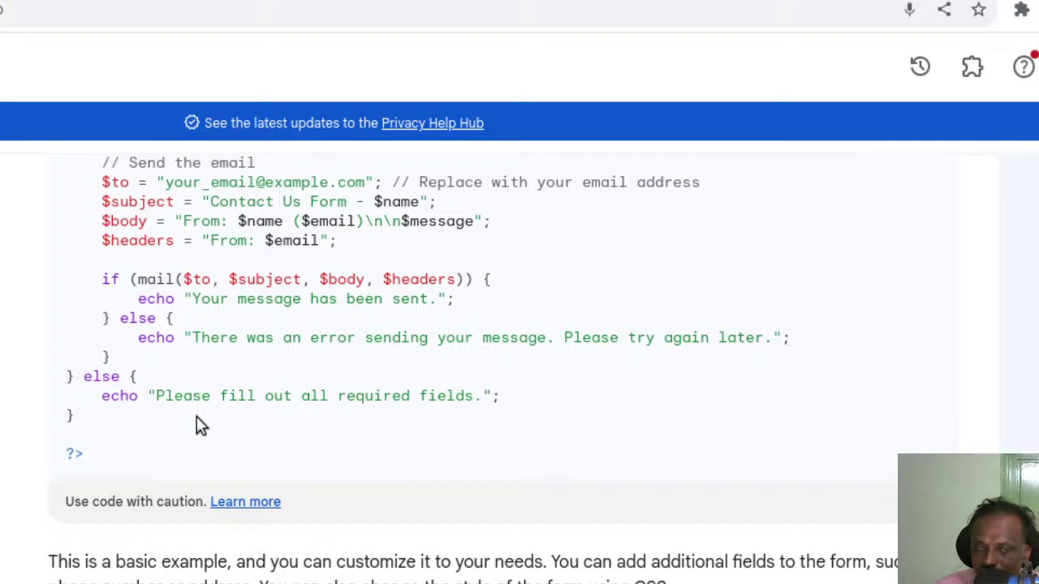
scroll(199, 421, up, 3)
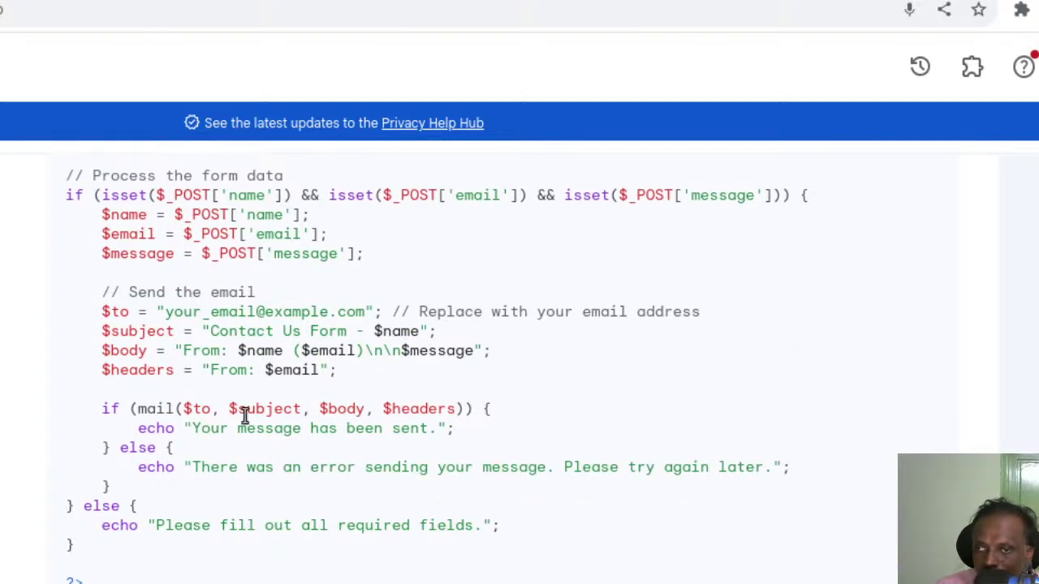
scroll(242, 414, down, 1)
scroll(242, 414, down, 10)
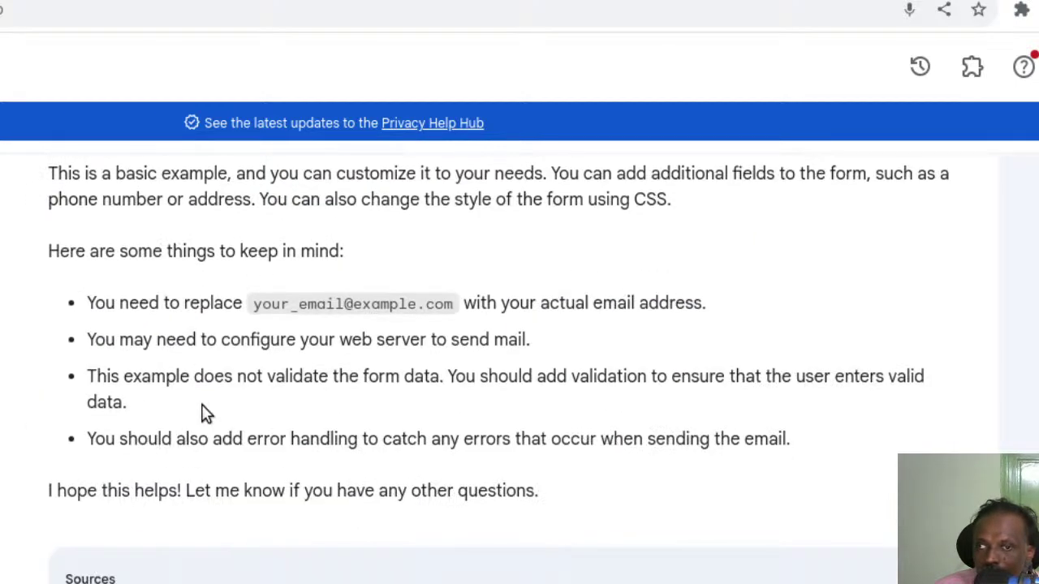
scroll(202, 413, up, 6)
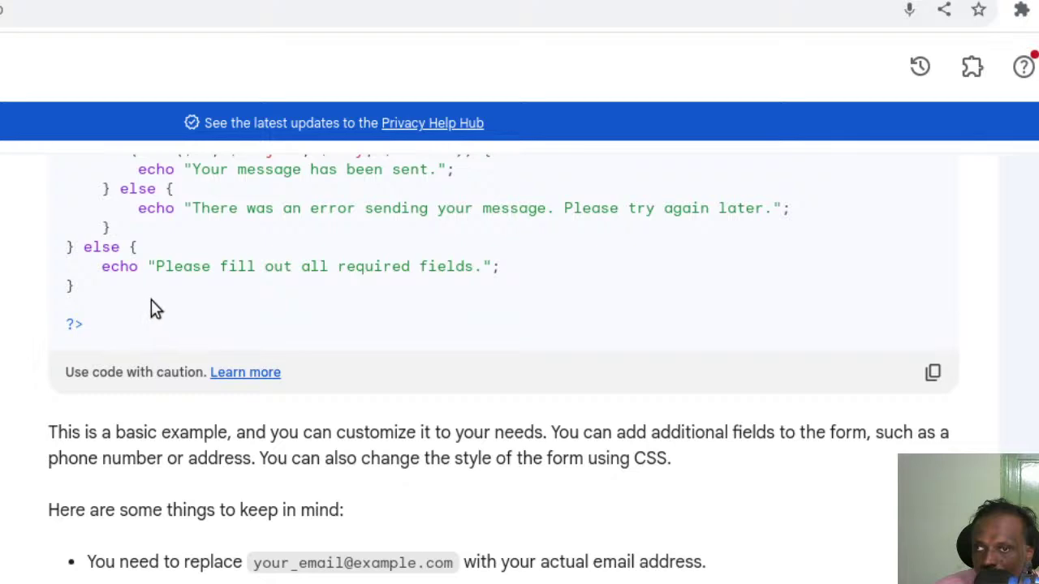
Recheck the form's email and message fields against the PHP mail code and the notes on validation and error handling
scroll(151, 300, up, 6)
scroll(153, 304, up, 3)
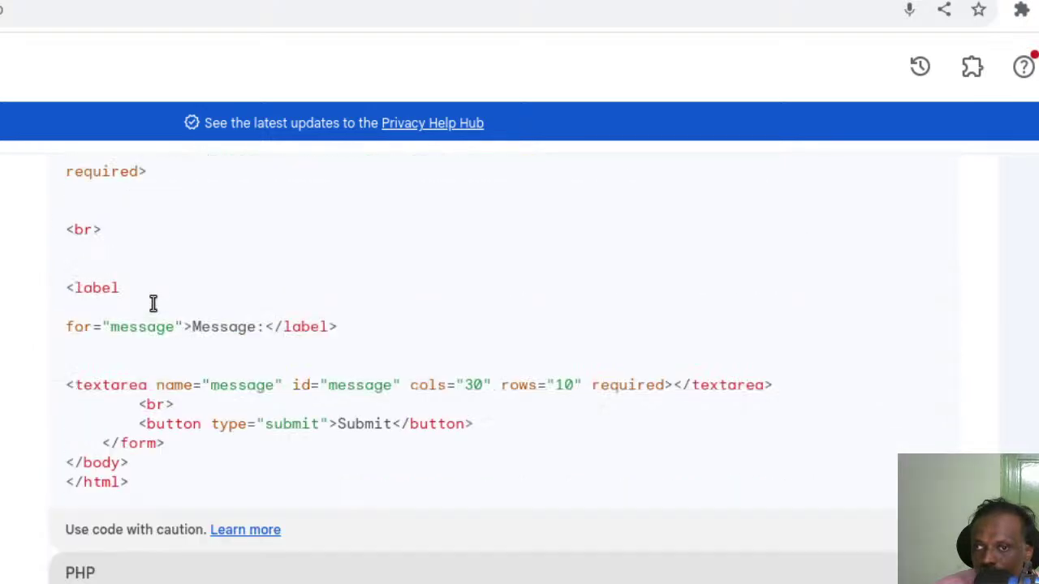
scroll(151, 307, up, 3)
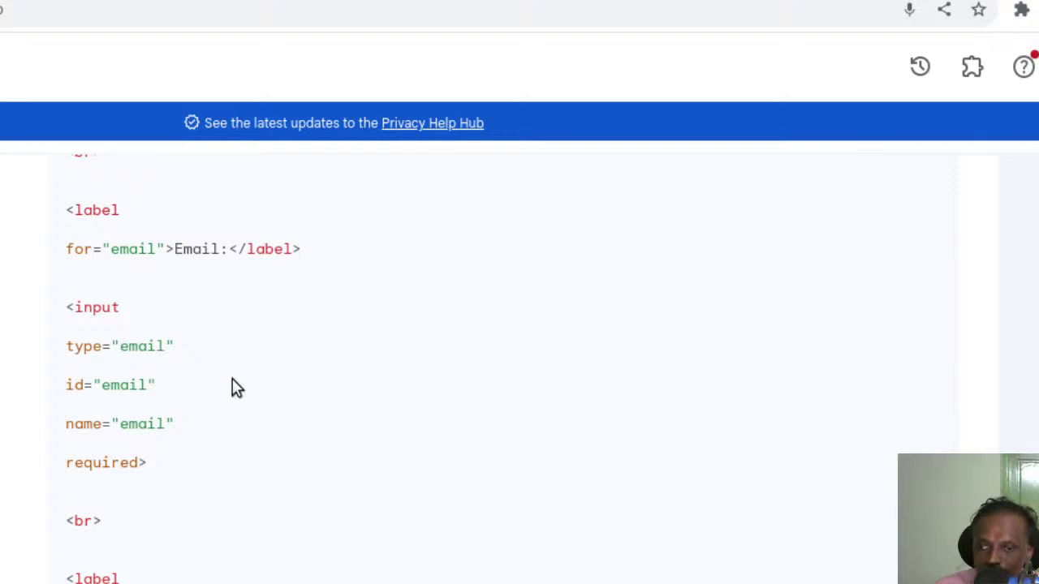
scroll(232, 382, down, 5)
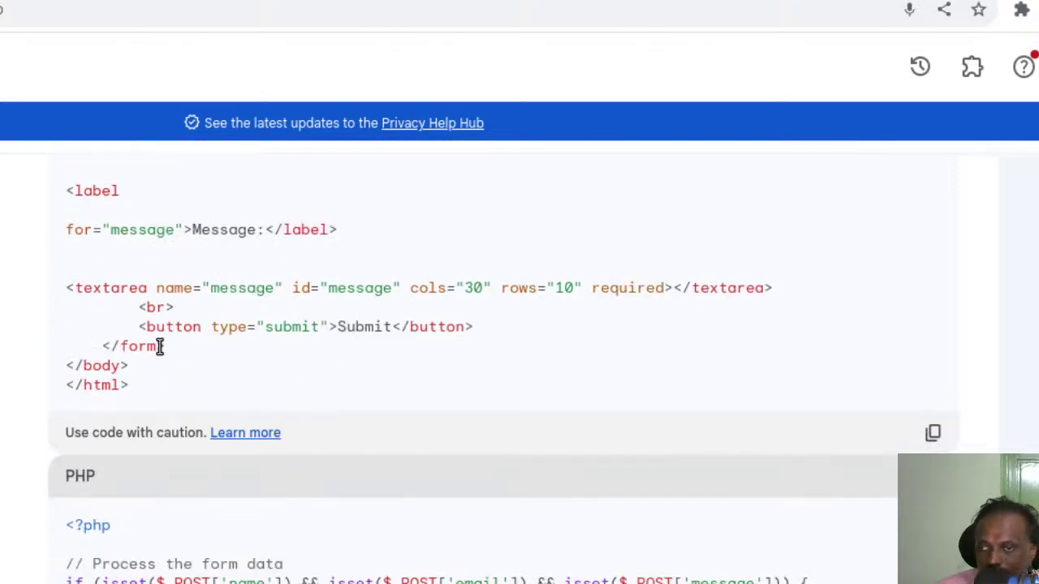
scroll(160, 346, down, 5)
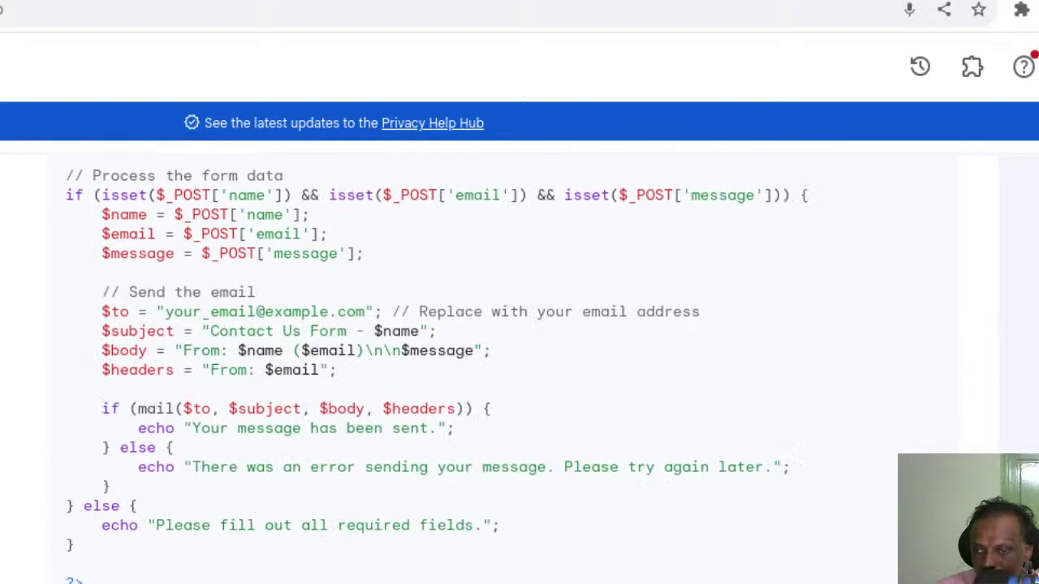
scroll(438, 451, down, 5)
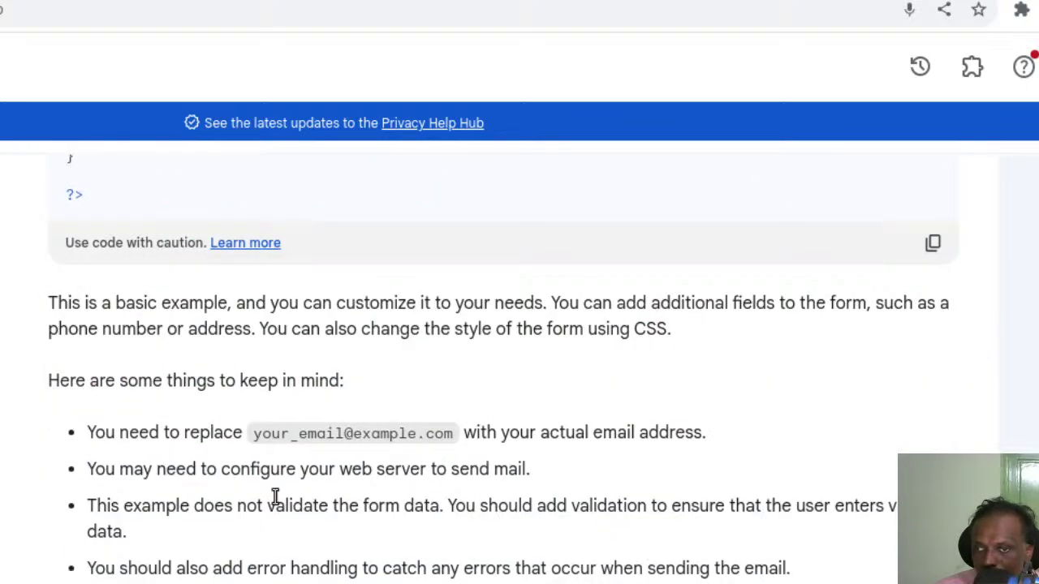
scroll(273, 495, up, 5)
scroll(260, 418, down, 5)
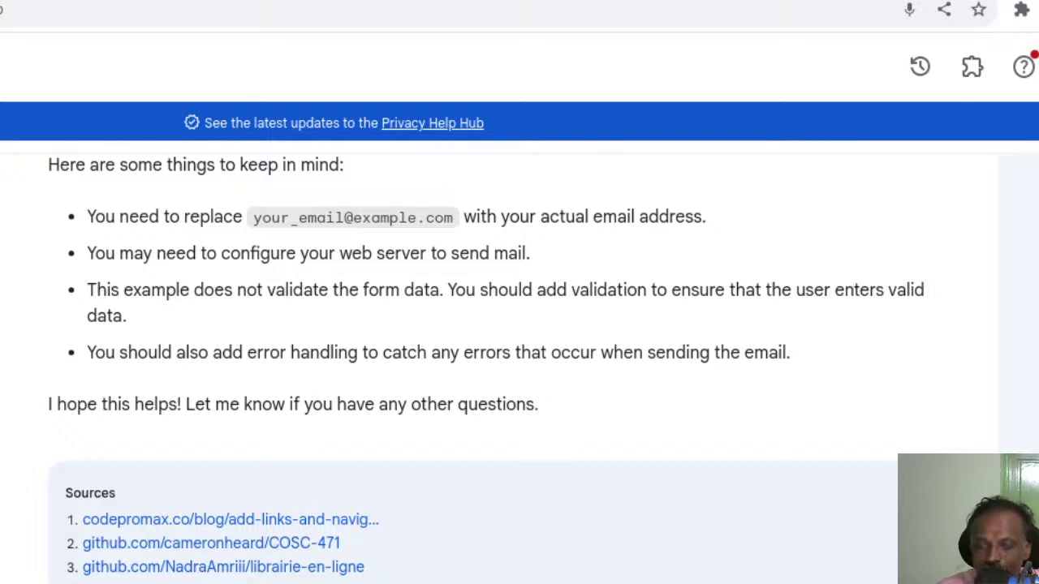
Ask "add js validation" and view the beginning of the revised HTML code
key(Return)
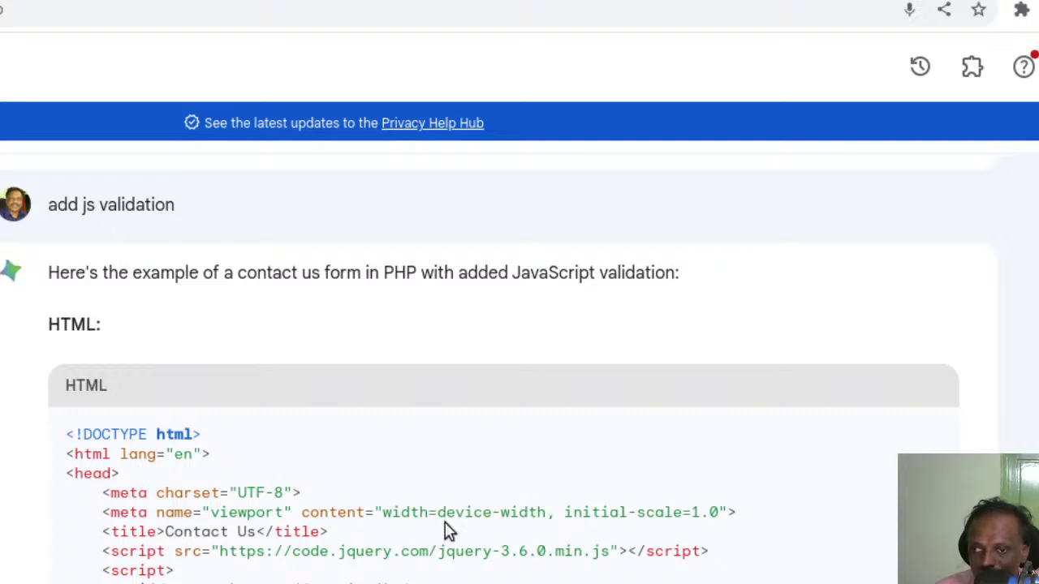
scroll(447, 523, down, 3)
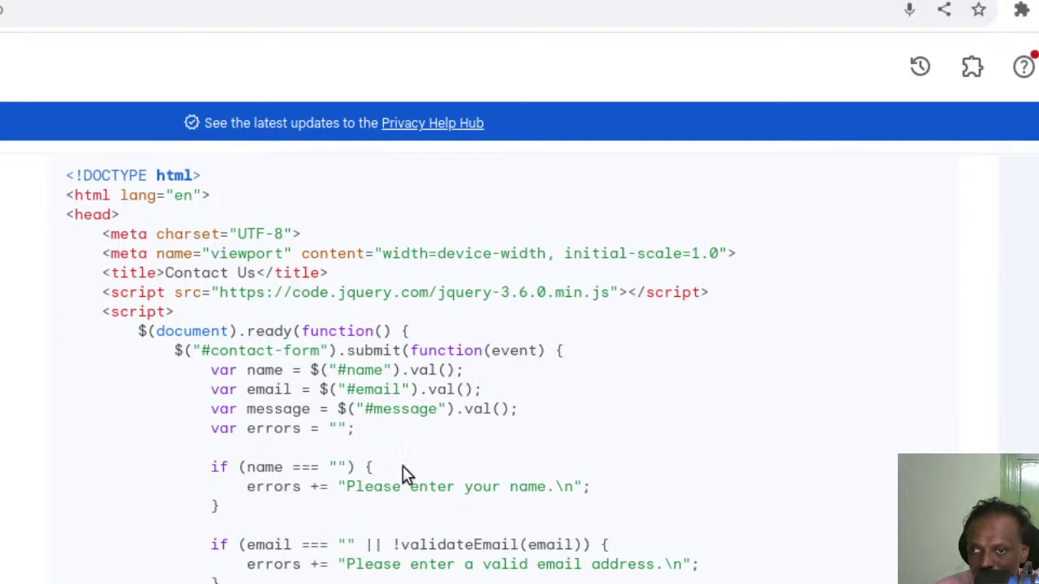
scroll(199, 371, up, 5)
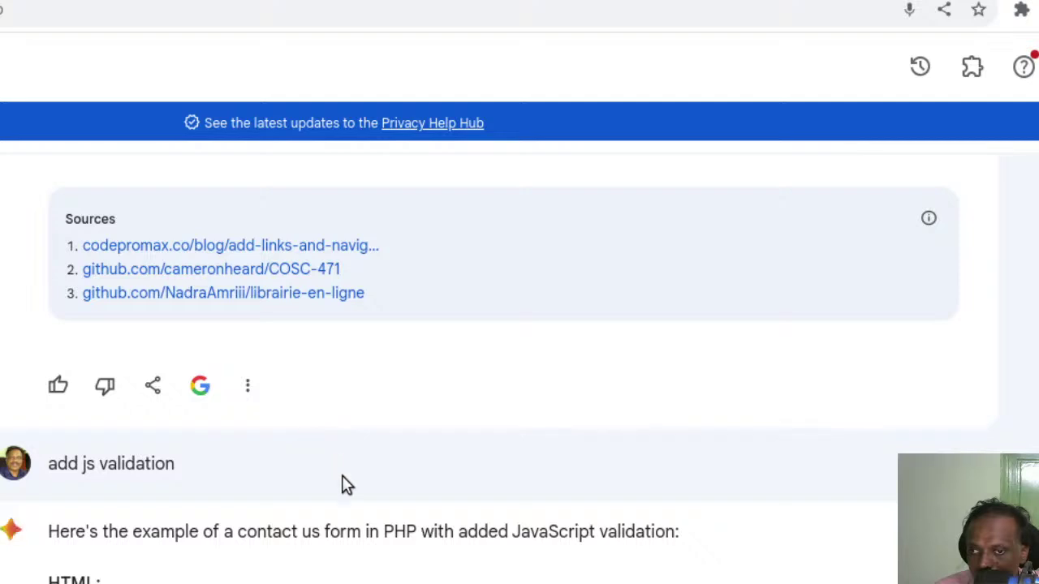
scroll(244, 527, down, 5)
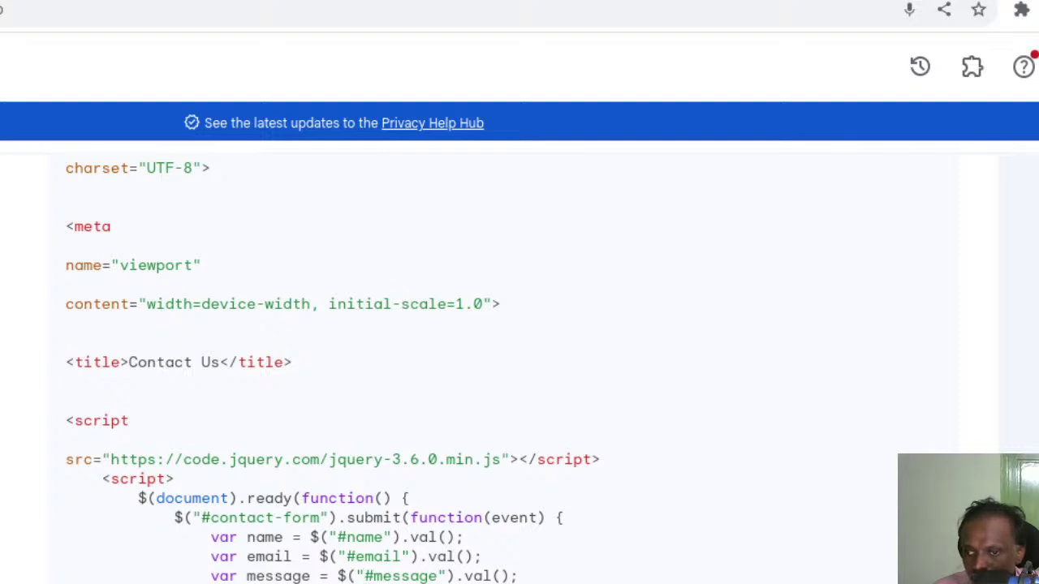
Read the JavaScript validation checks, the form fields, the PHP code and the "Changes made" list in the revised reply
scroll(522, 577, down, 5)
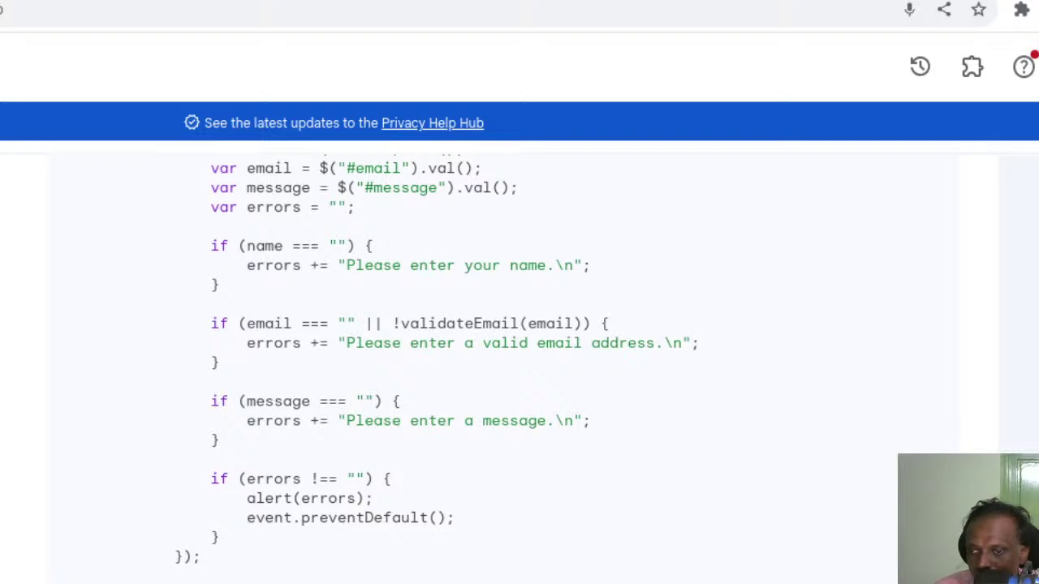
scroll(519, 365, down, 5)
scroll(256, 301, down, 5)
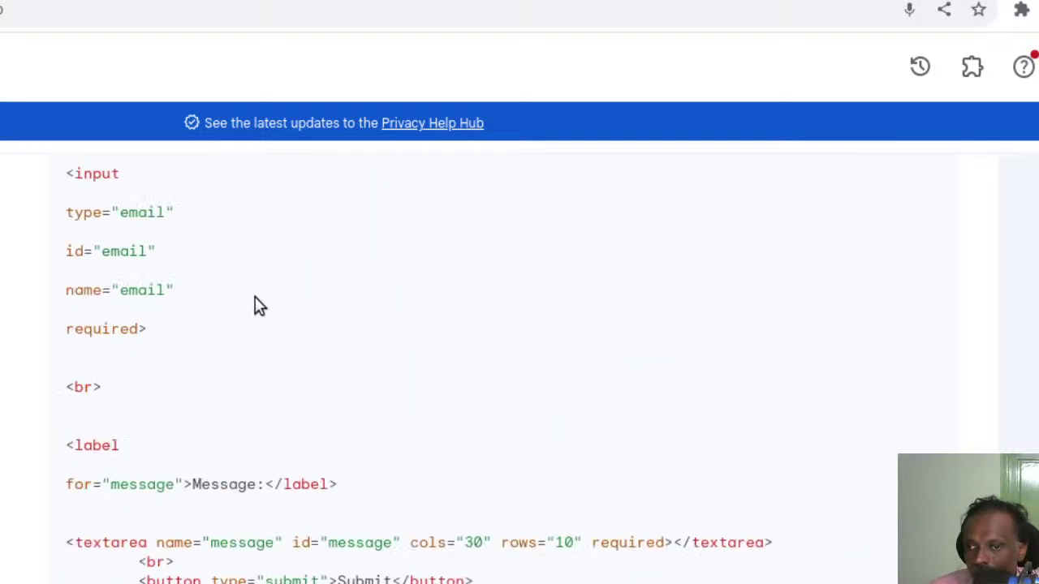
scroll(267, 336, down, 8)
scroll(290, 386, down, 1)
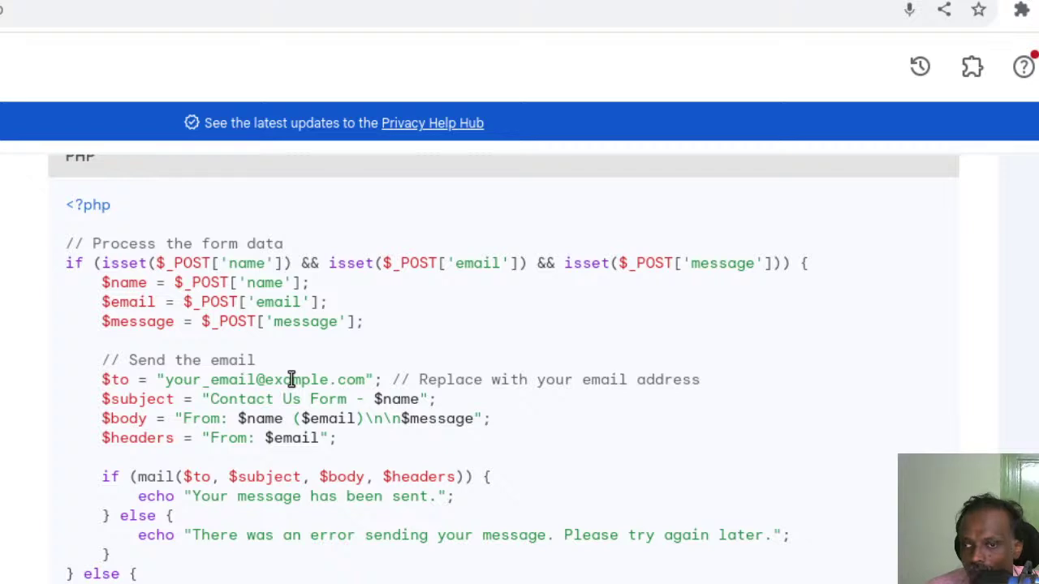
scroll(291, 379, down, 10)
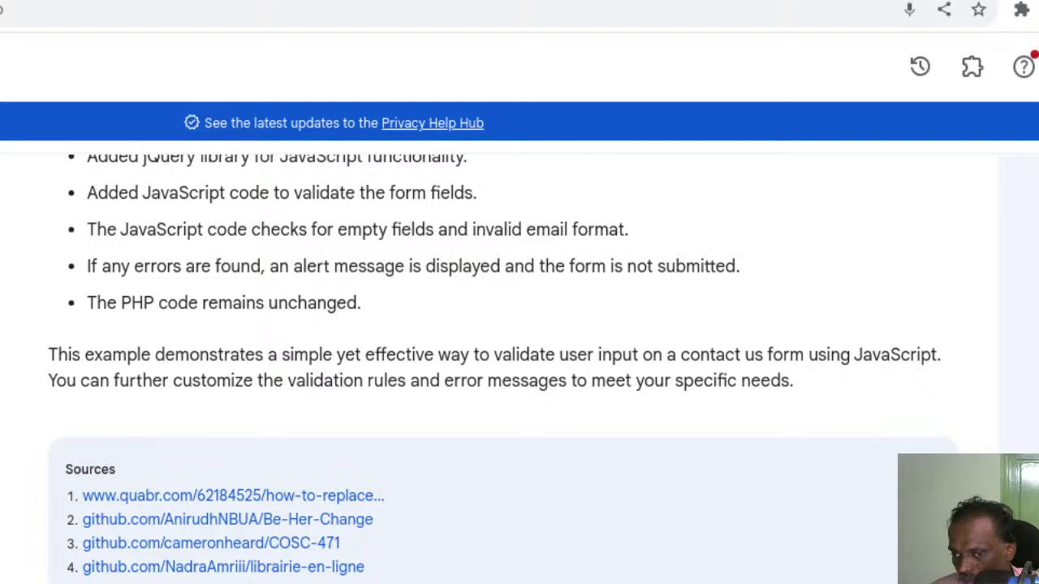
scroll(587, 491, up, 5)
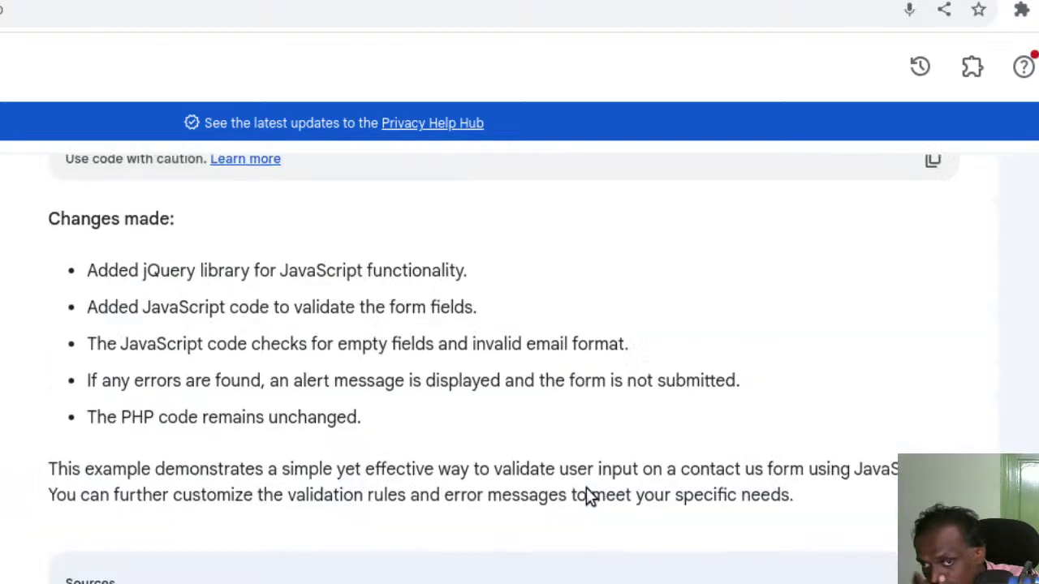
Ask "is it secure from hackers?" and review the previous reply's validation script, form markup and PHP code
scroll(588, 494, up, 5)
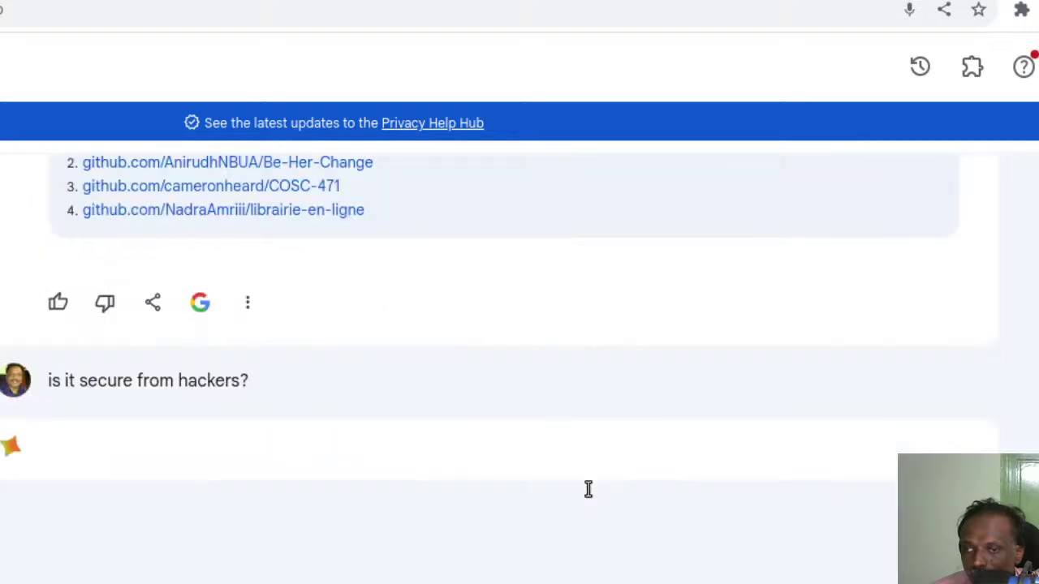
scroll(416, 342, up, 5)
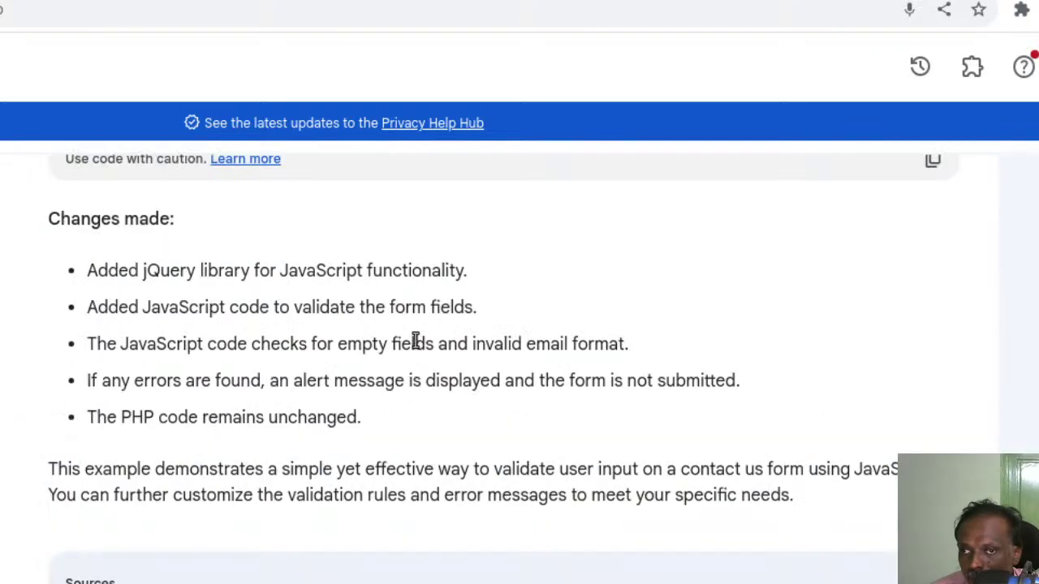
scroll(468, 417, up, 10)
scroll(468, 417, up, 5)
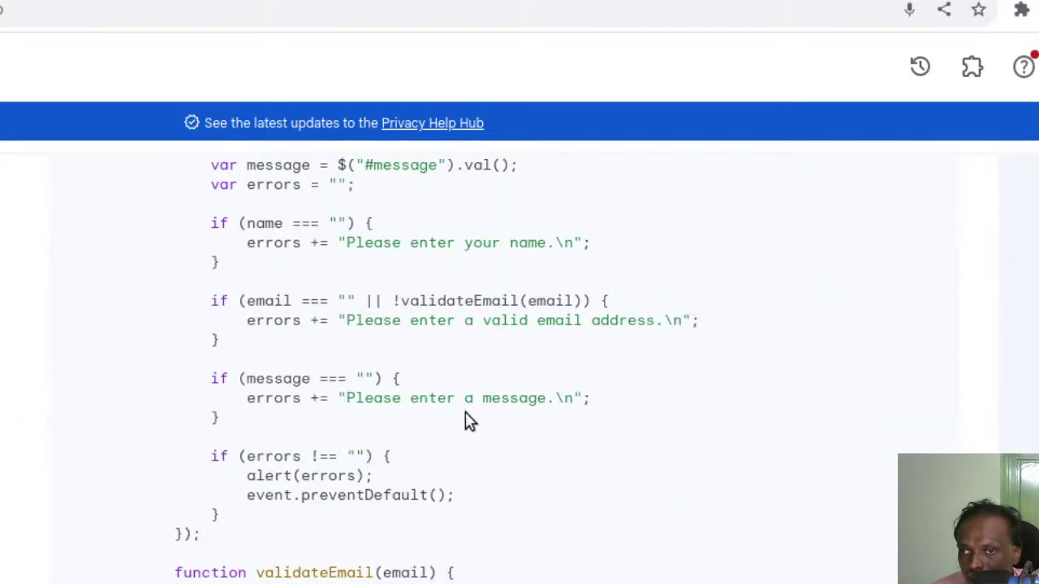
scroll(467, 418, down, 5)
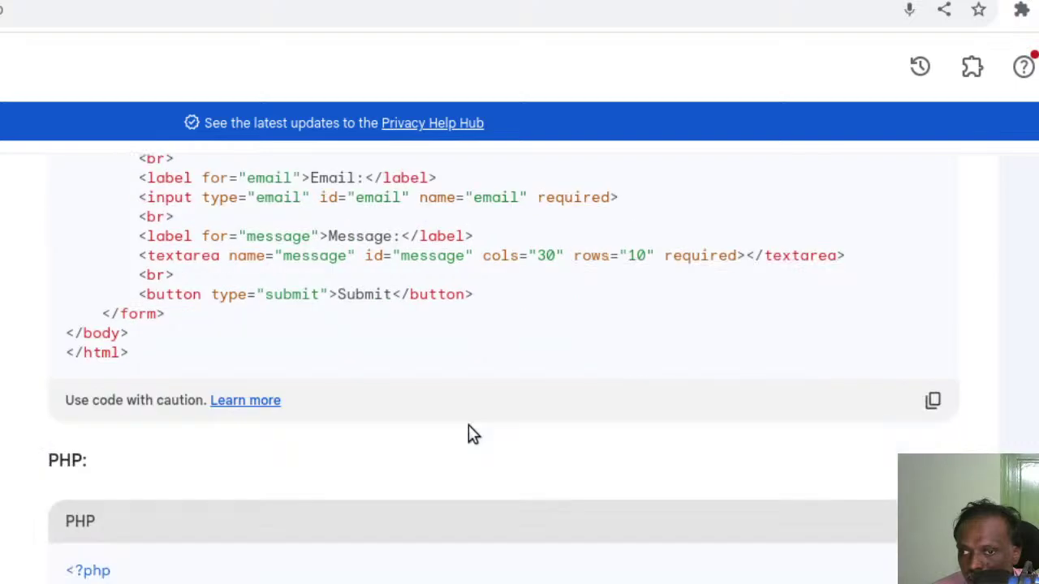
scroll(468, 424, down, 8)
scroll(472, 433, up, 5)
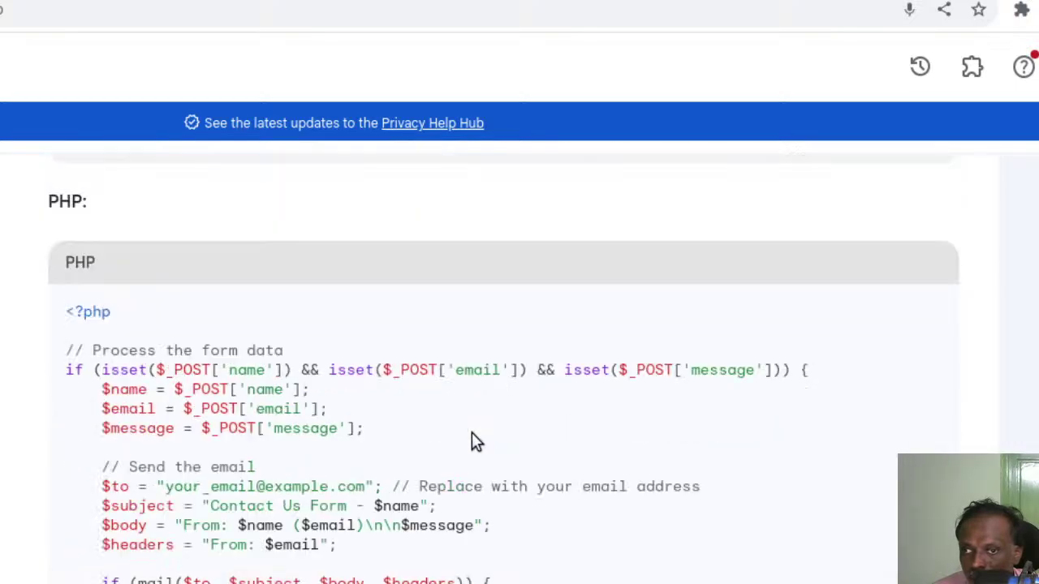
Read the opening of the security reply and its vulnerabilities, highlighting the mention of JavaScript validation
scroll(473, 442, down, 10)
scroll(474, 444, down, 5)
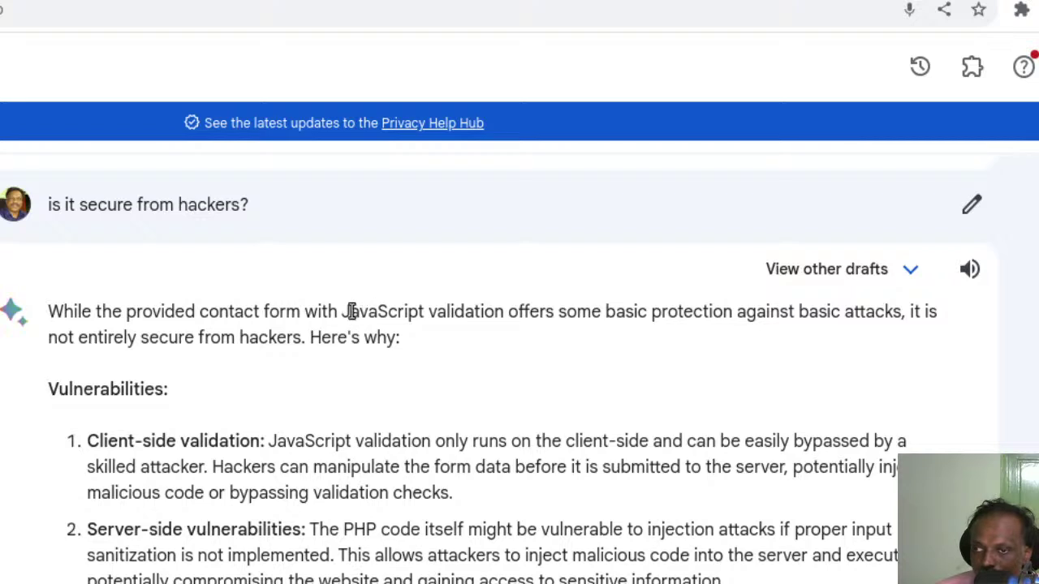
drag(341, 313, 533, 332)
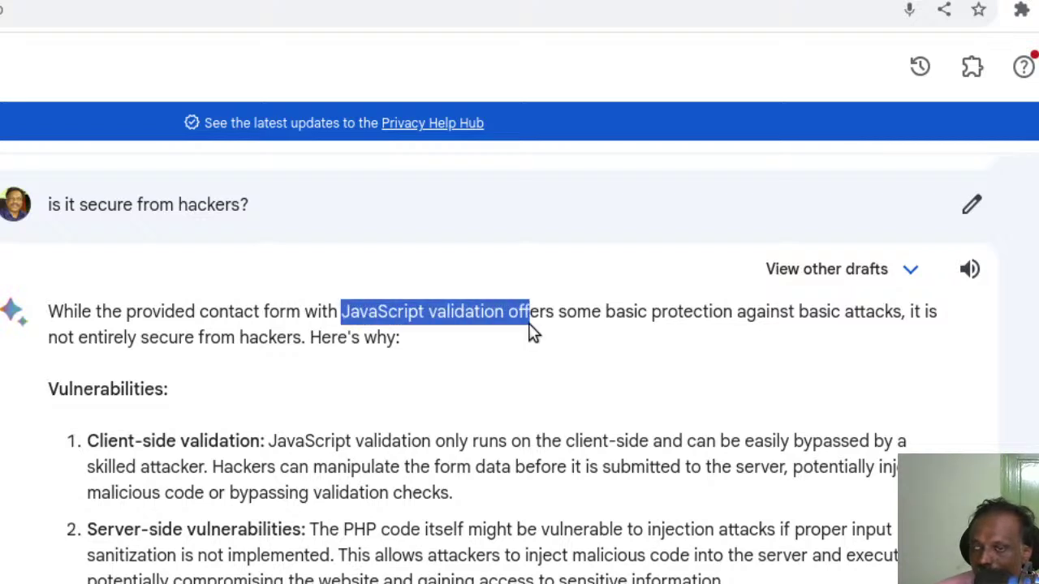
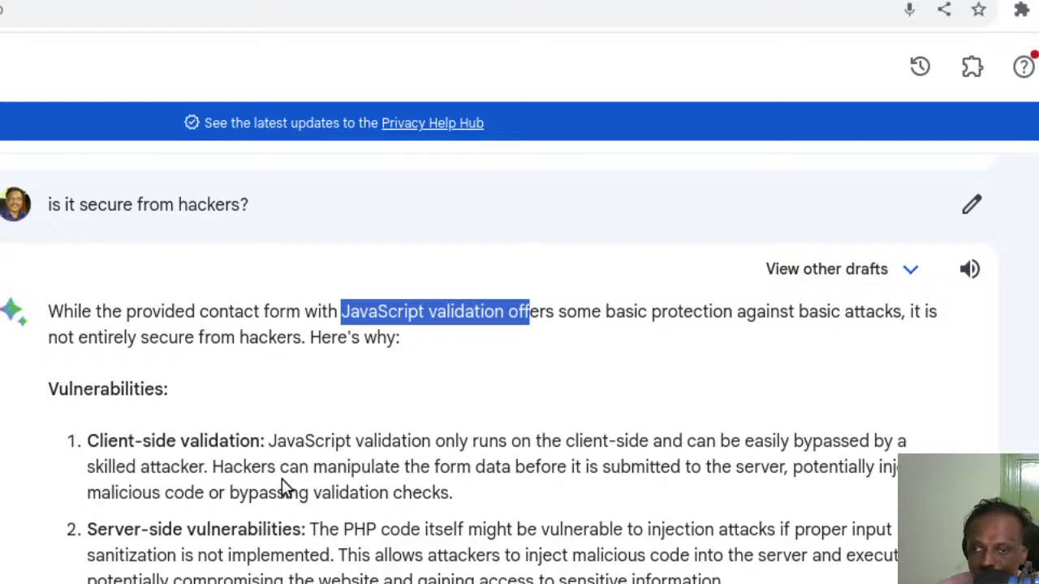
Recheck the earlier replies' validation script, PHP form processing and notes against the security answer
scroll(282, 479, down, 15)
scroll(281, 479, up, 5)
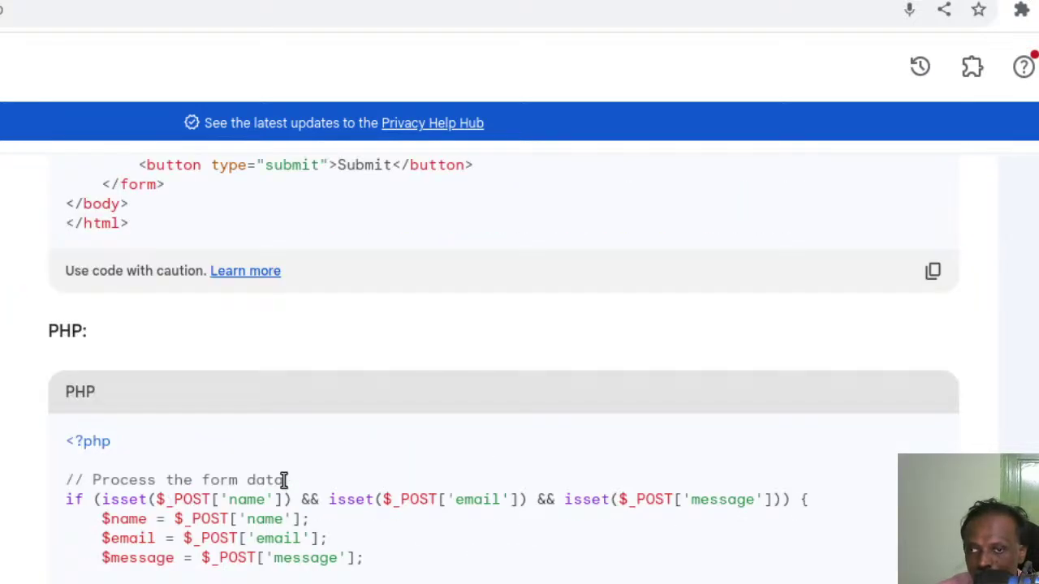
scroll(281, 479, up, 10)
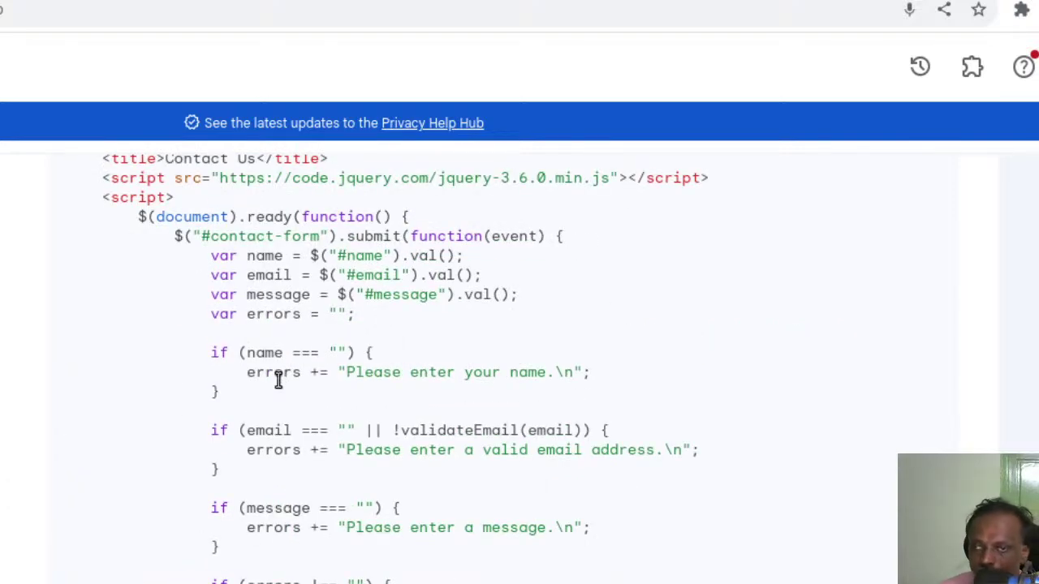
scroll(278, 379, up, 8)
scroll(278, 383, up, 8)
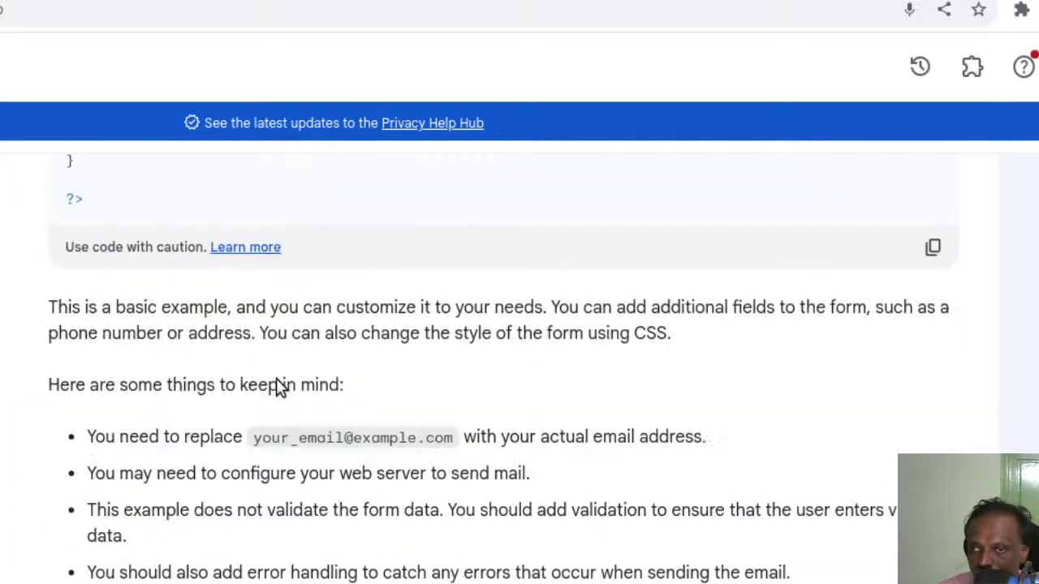
scroll(333, 427, down, 15)
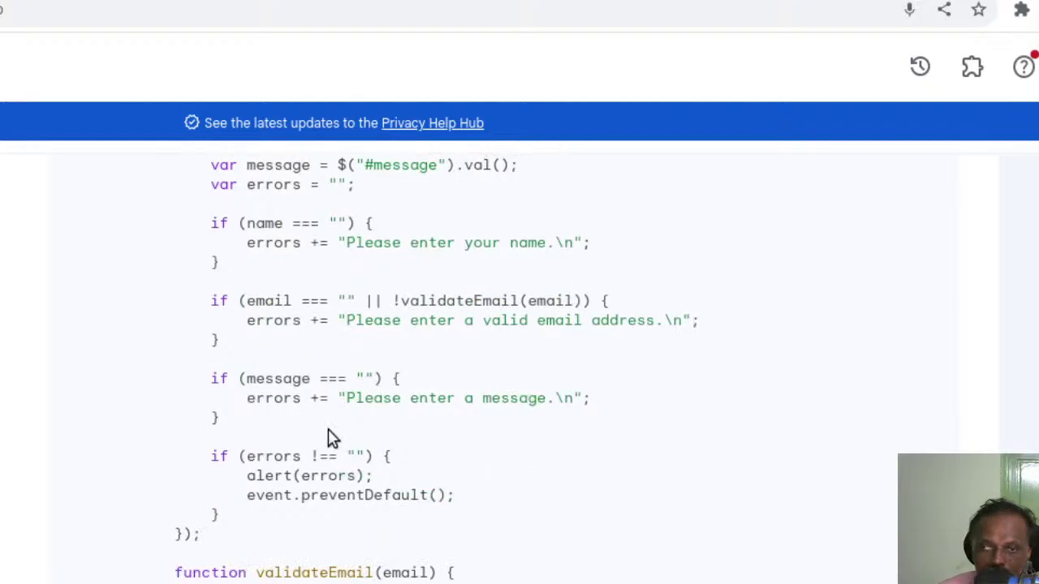
scroll(333, 431, up, 3)
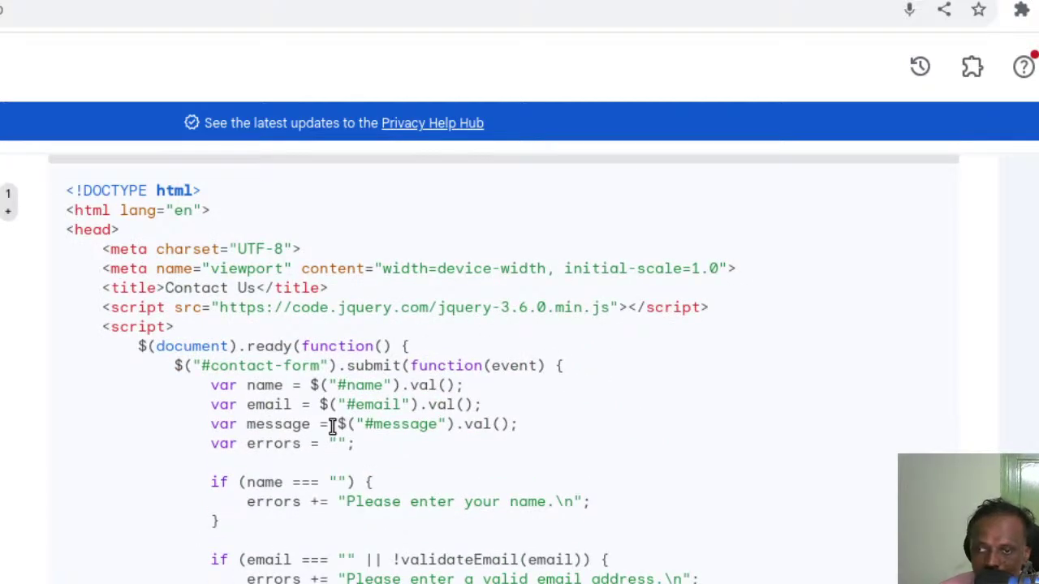
scroll(332, 430, down, 15)
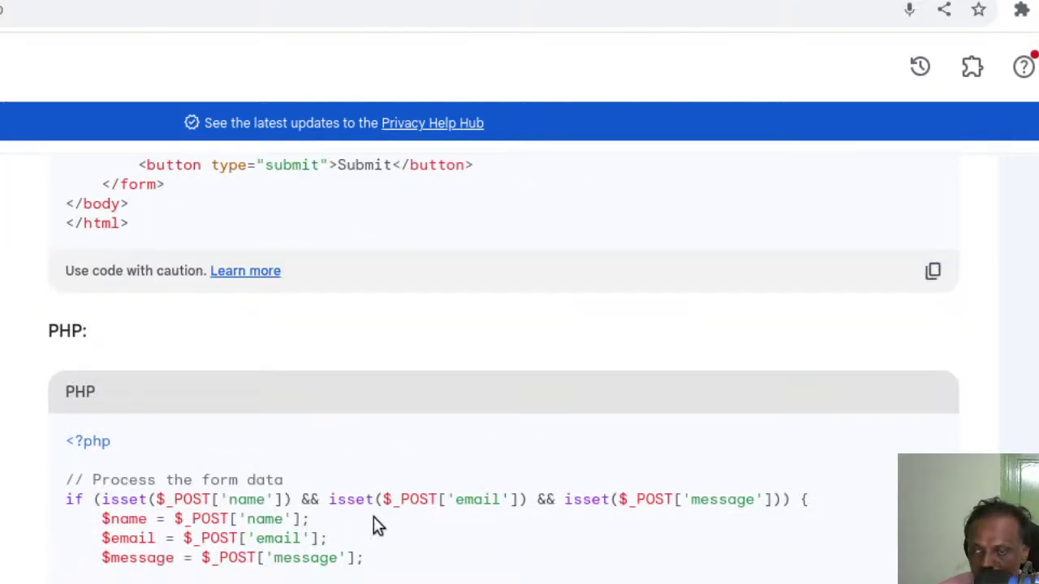
scroll(374, 522, down, 15)
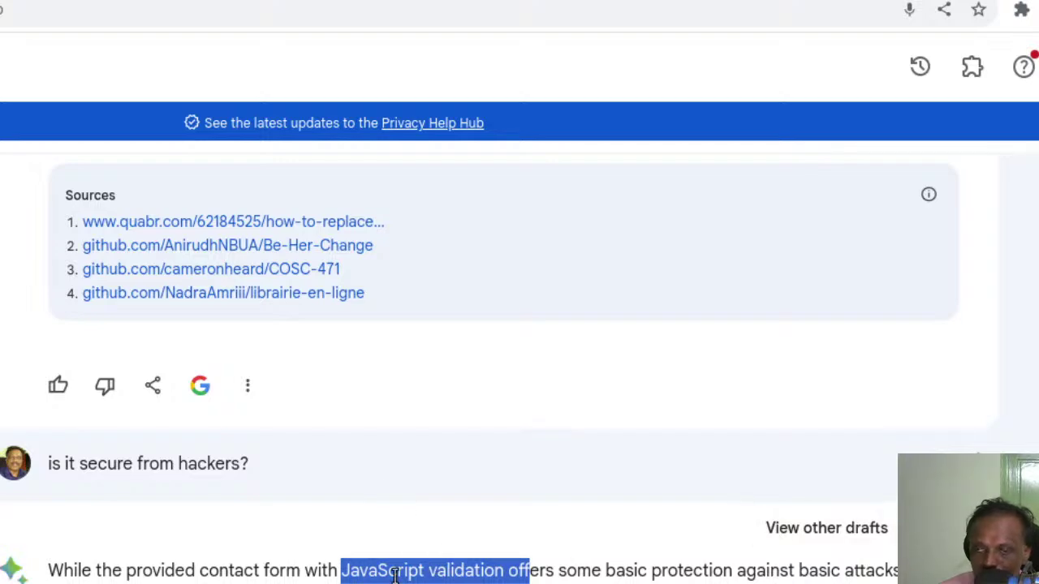
Read the recommended security measures, from input sanitization and file permissions to HTTPS, Captcha and regular updates
scroll(396, 572, down, 15)
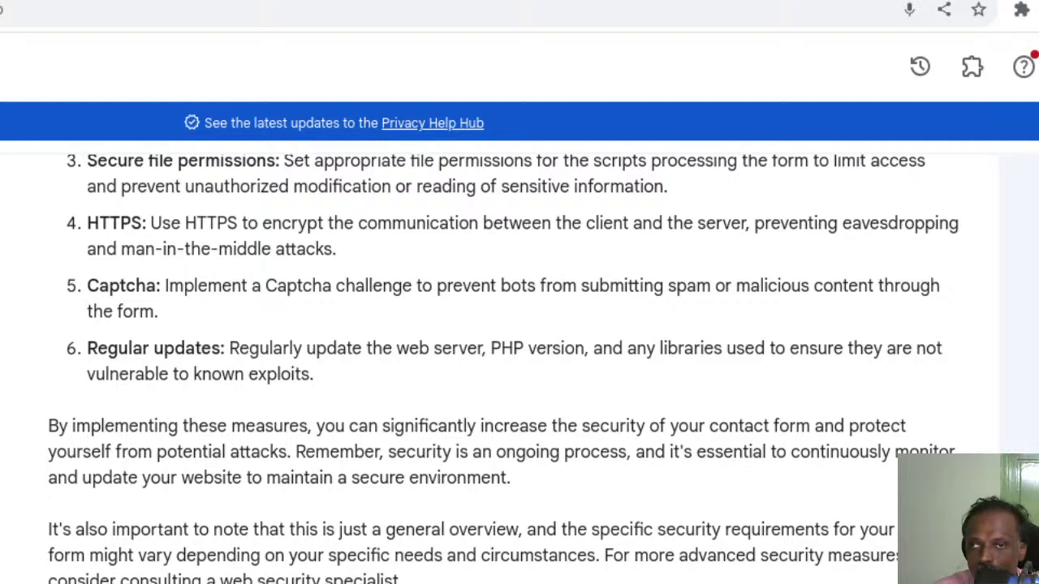
scroll(128, 289, up, 2)
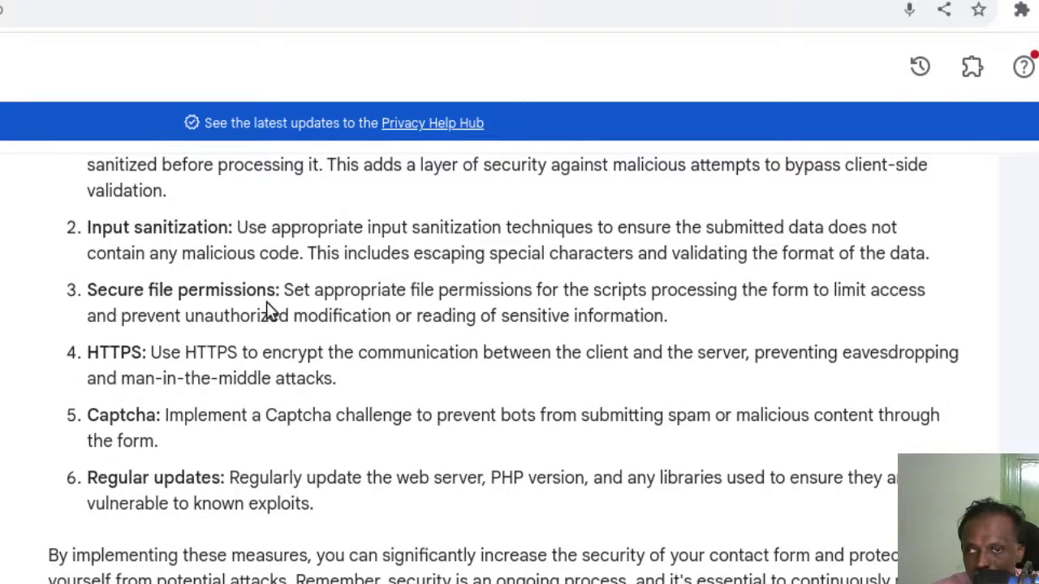
scroll(198, 477, down, 2)
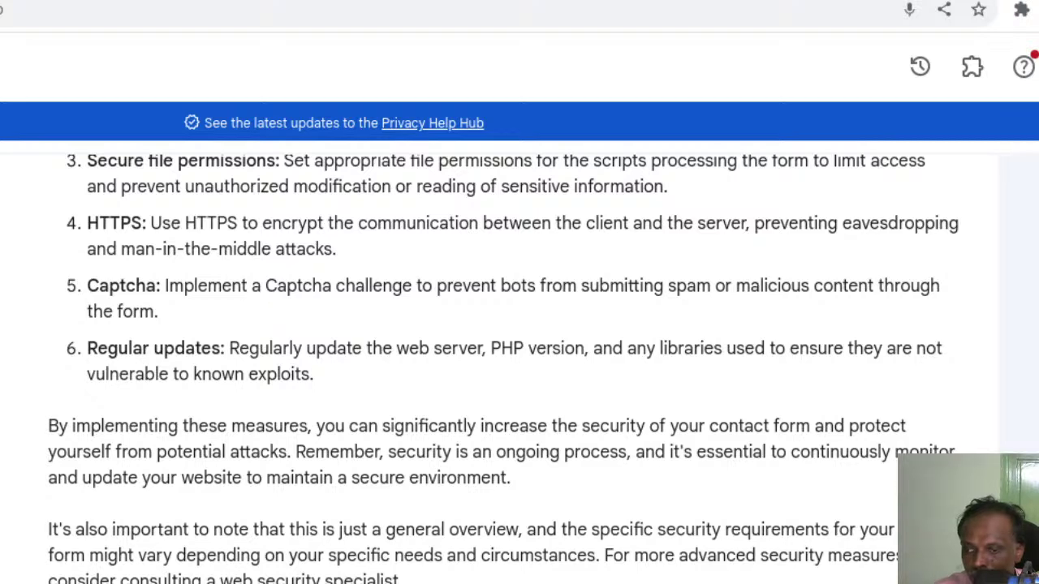
Ask "include captcha and server side validation" and view the beginning of the updated HTML and script
key(Return)
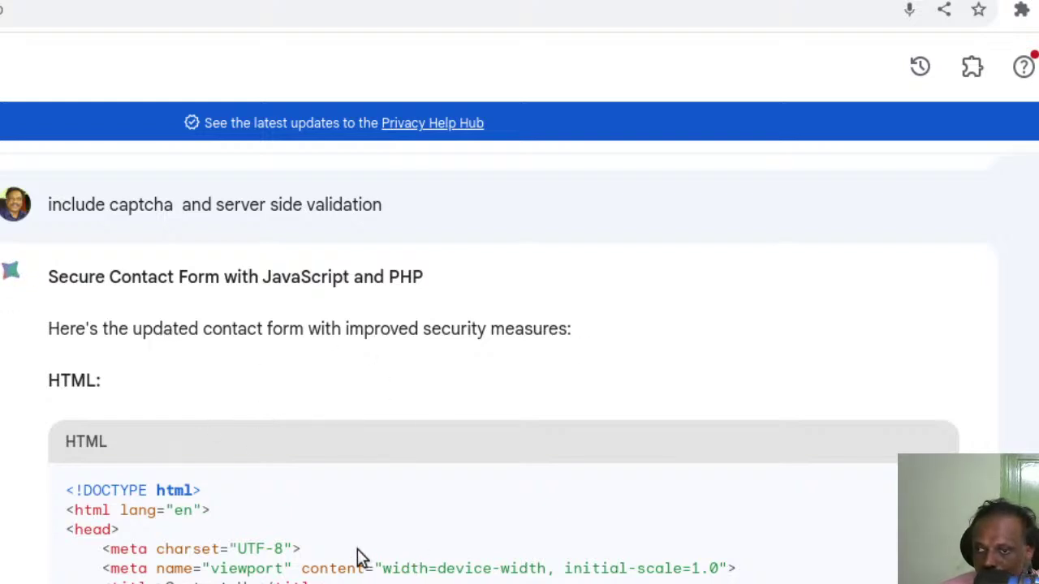
scroll(278, 569, down, 3)
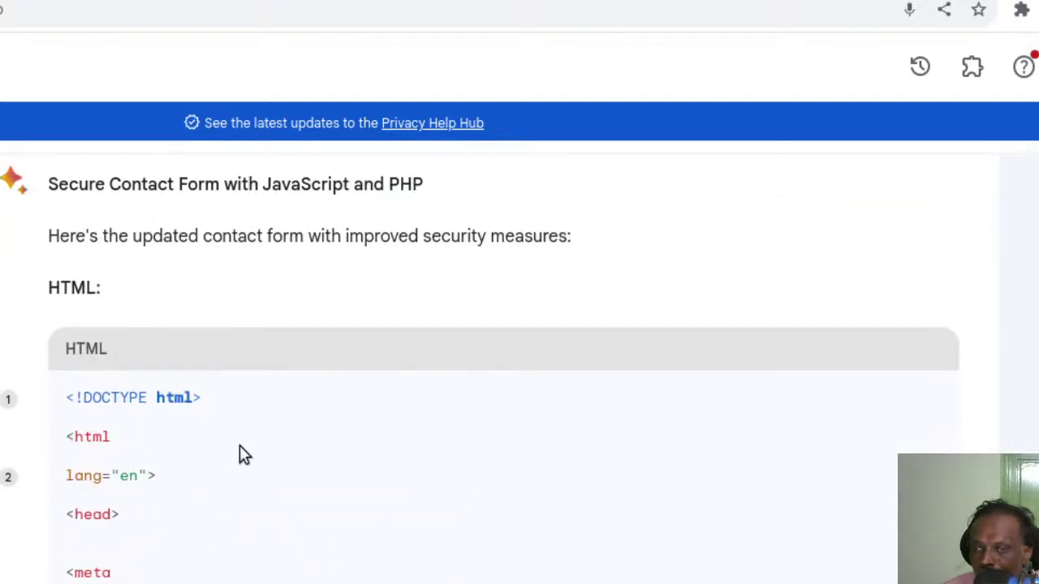
scroll(184, 459, down, 3)
scroll(186, 476, down, 5)
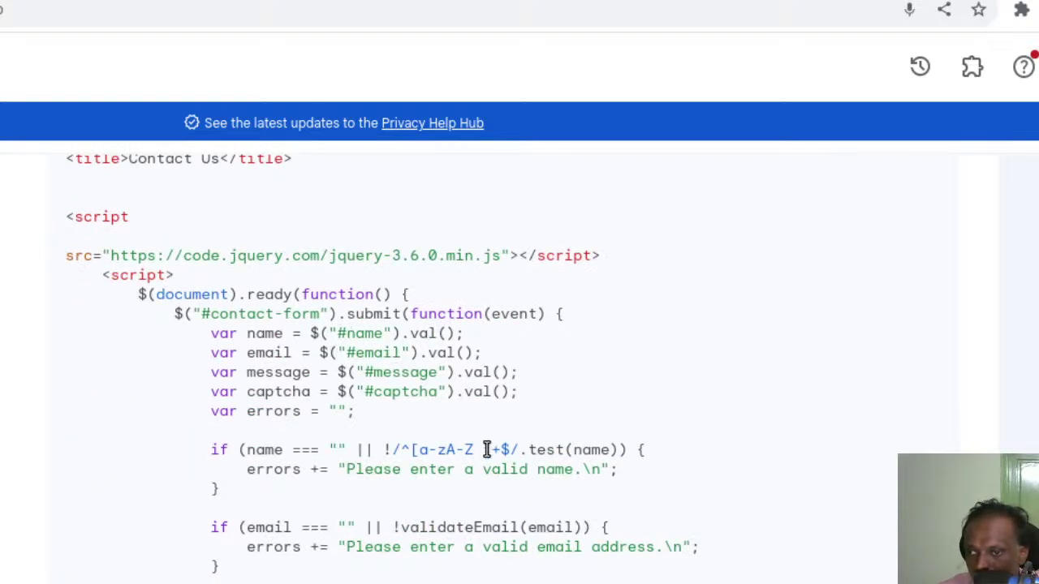
Read the captcha and email checks, the form fields and the start of the PHP code in the updated reply
scroll(487, 450, down, 5)
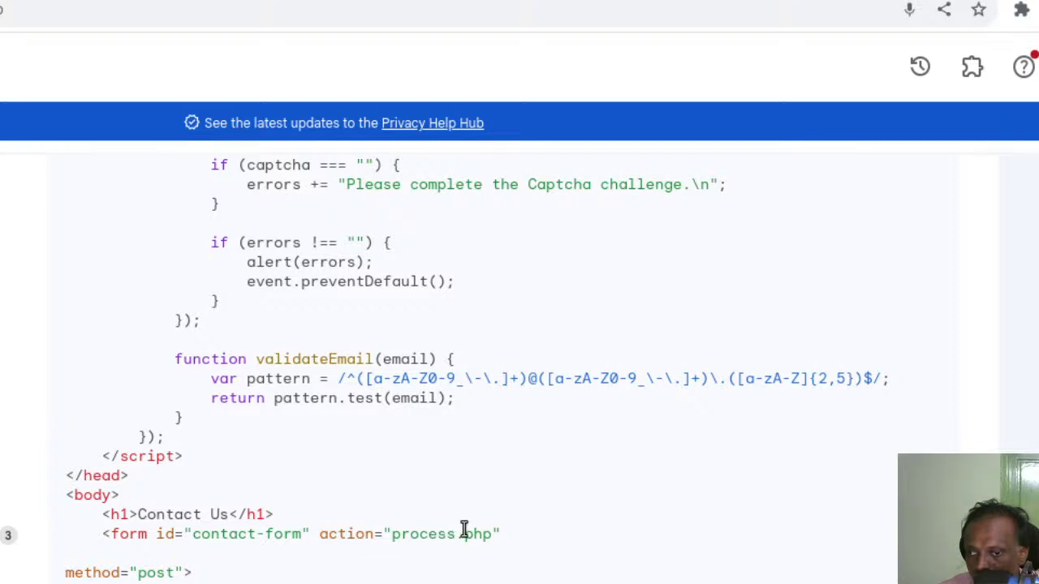
scroll(460, 534, down, 3)
scroll(336, 453, down, 8)
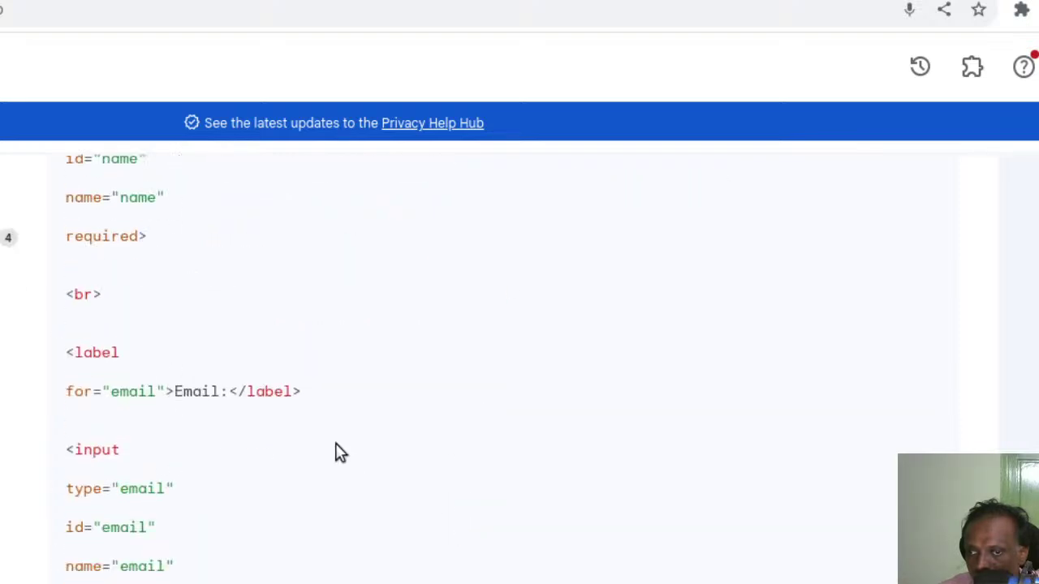
scroll(335, 453, down, 2)
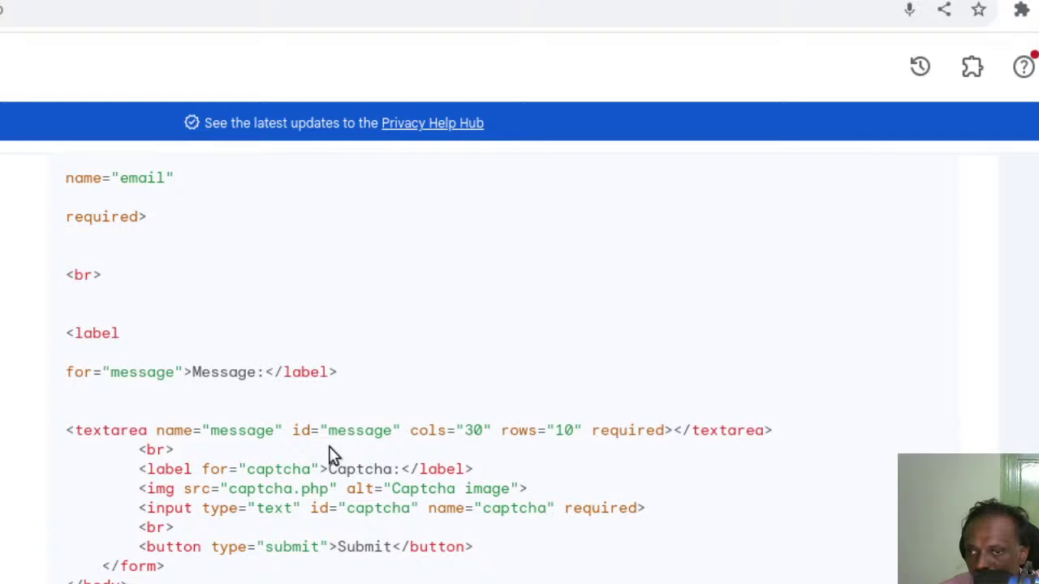
scroll(406, 438, down, 5)
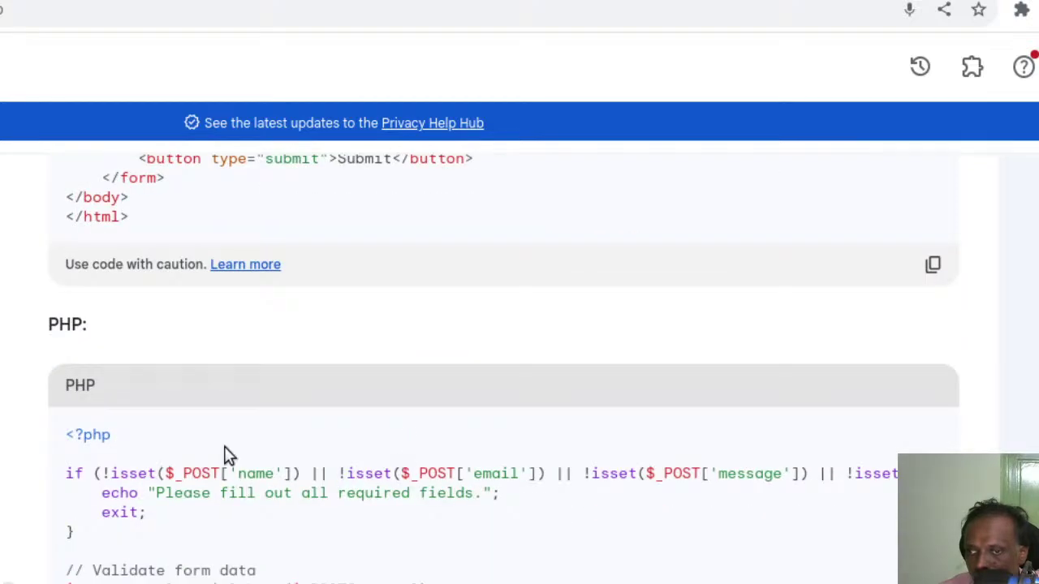
Look back over the updated form markup and jQuery validation script up to the start of the reply
scroll(262, 352, up, 6)
scroll(263, 354, up, 6)
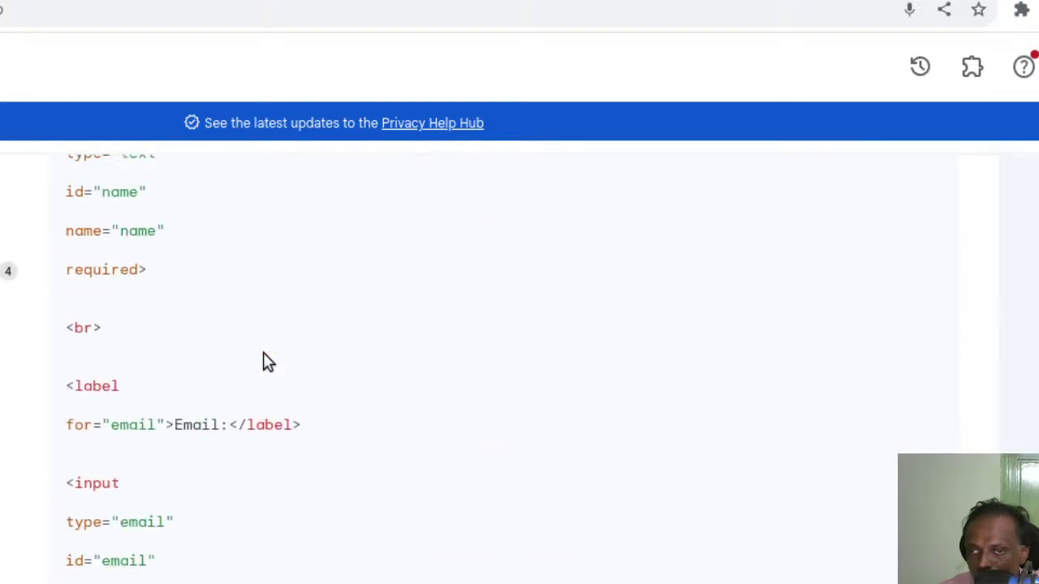
scroll(264, 355, up, 6)
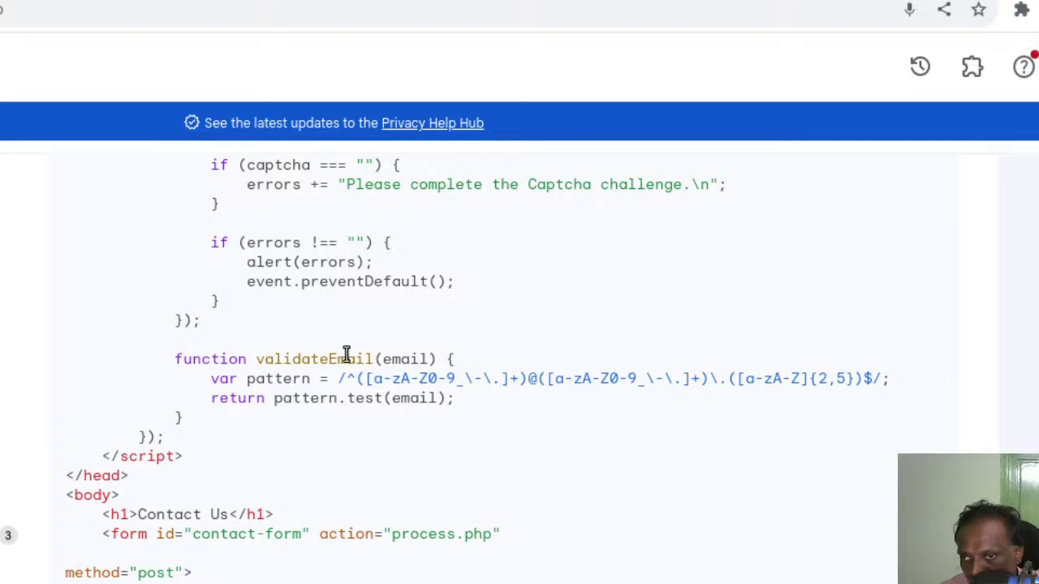
scroll(417, 359, up, 9)
scroll(417, 367, up, 3)
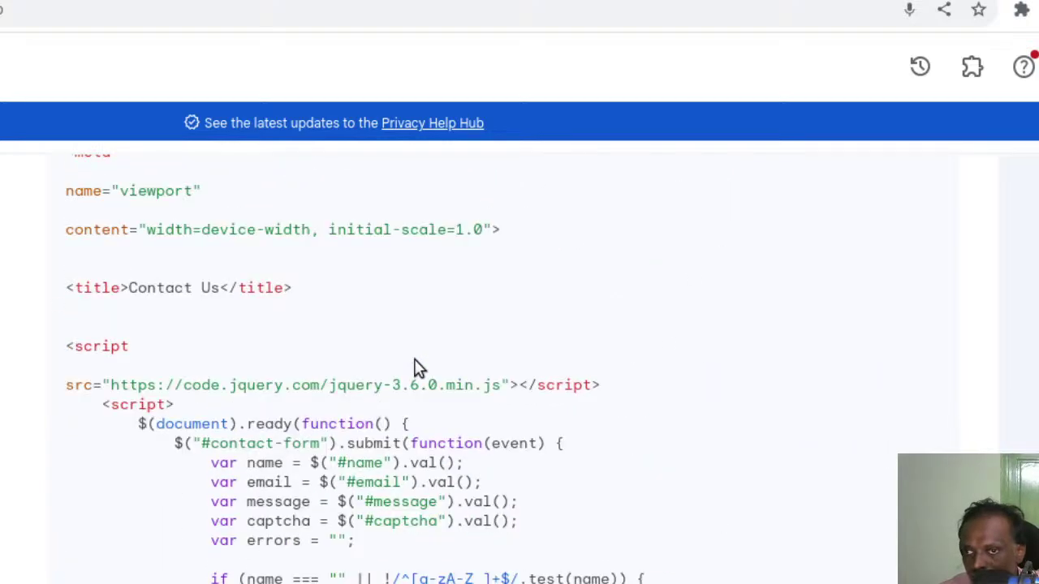
scroll(417, 367, up, 15)
scroll(417, 367, down, 5)
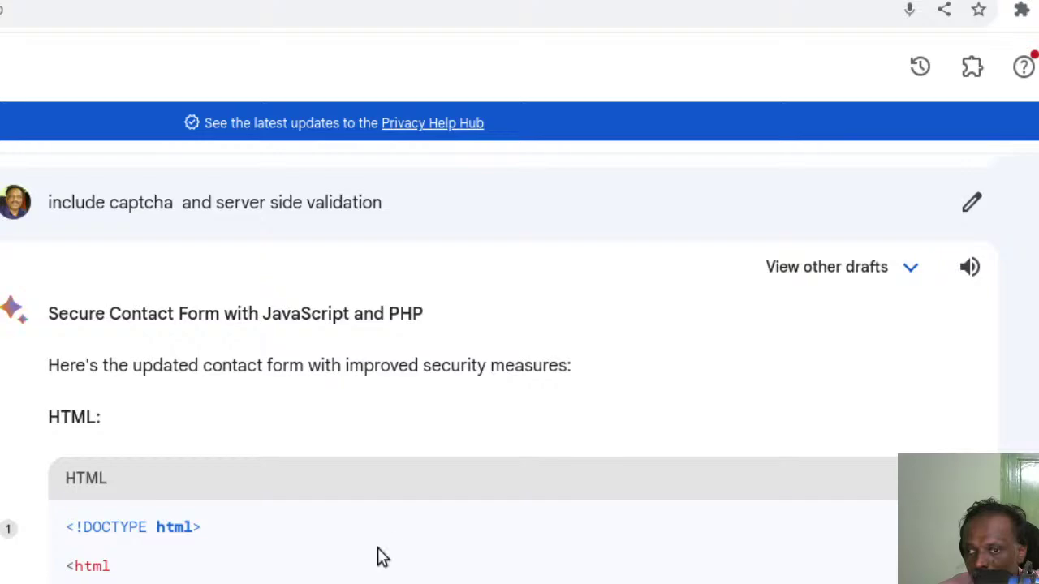
Examine the form's fields down to the captcha image and highlight the attributes of the captcha input
scroll(378, 550, down, 6)
scroll(431, 577, down, 5)
scroll(571, 486, down, 5)
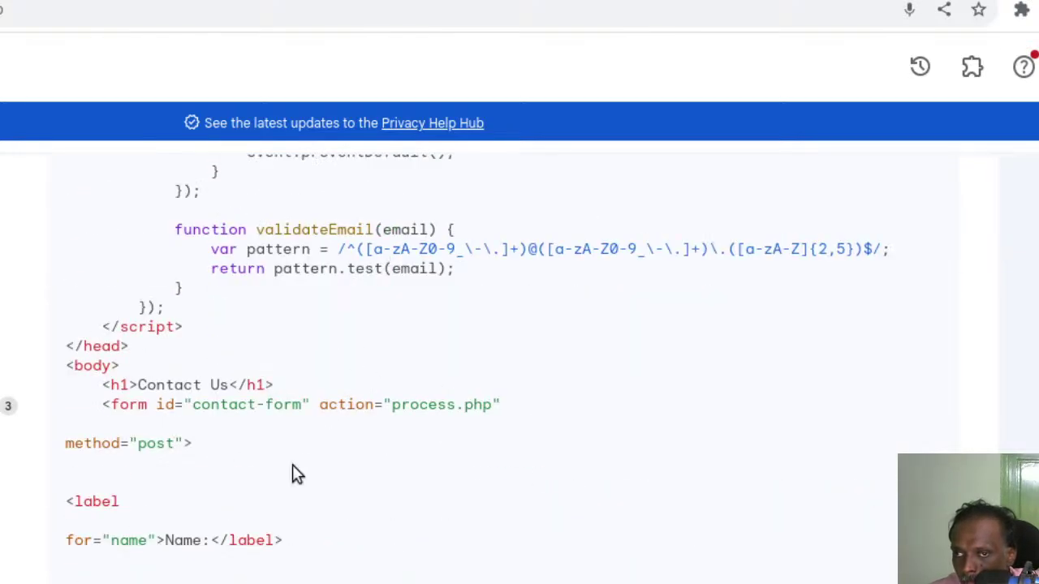
scroll(348, 494, down, 3)
scroll(317, 494, down, 3)
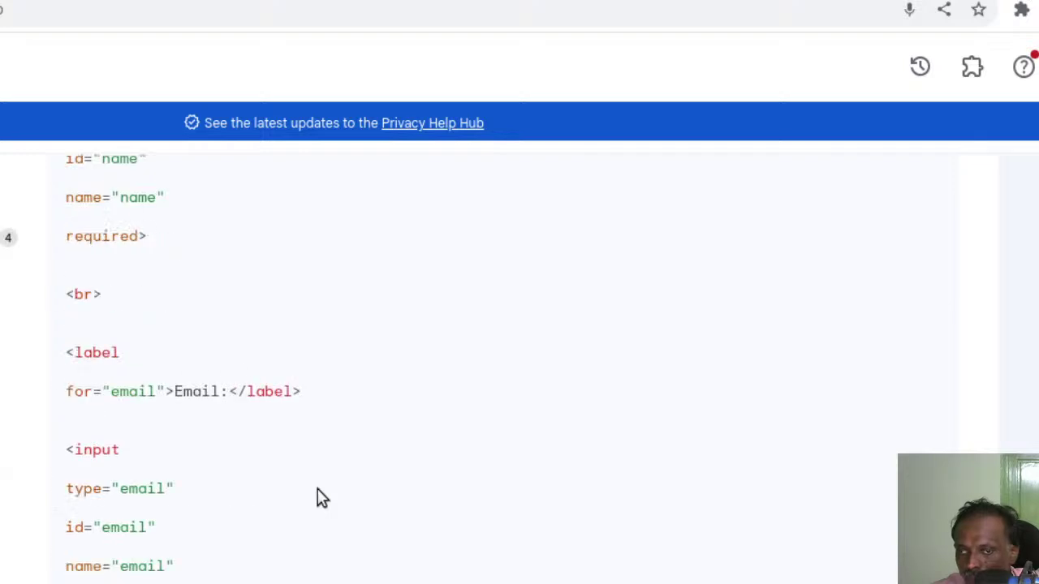
scroll(319, 494, down, 4)
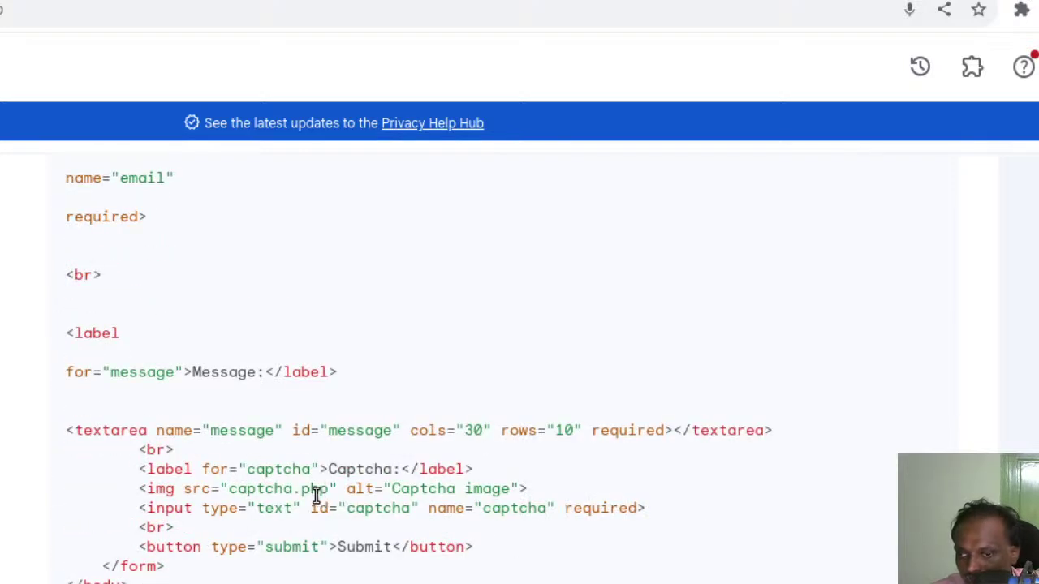
drag(329, 510, 627, 515)
click(294, 517)
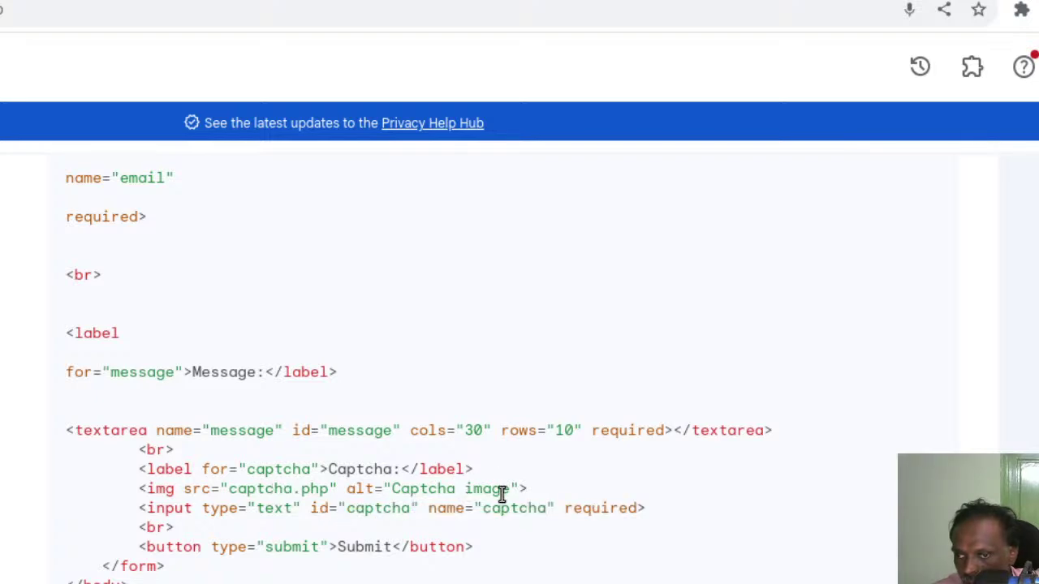
Examine the PHP code's htmlspecialchars sanitizing, server-side captcha validation and email section, plus the "Changes made" list
scroll(425, 501, down, 2)
scroll(424, 500, down, 5)
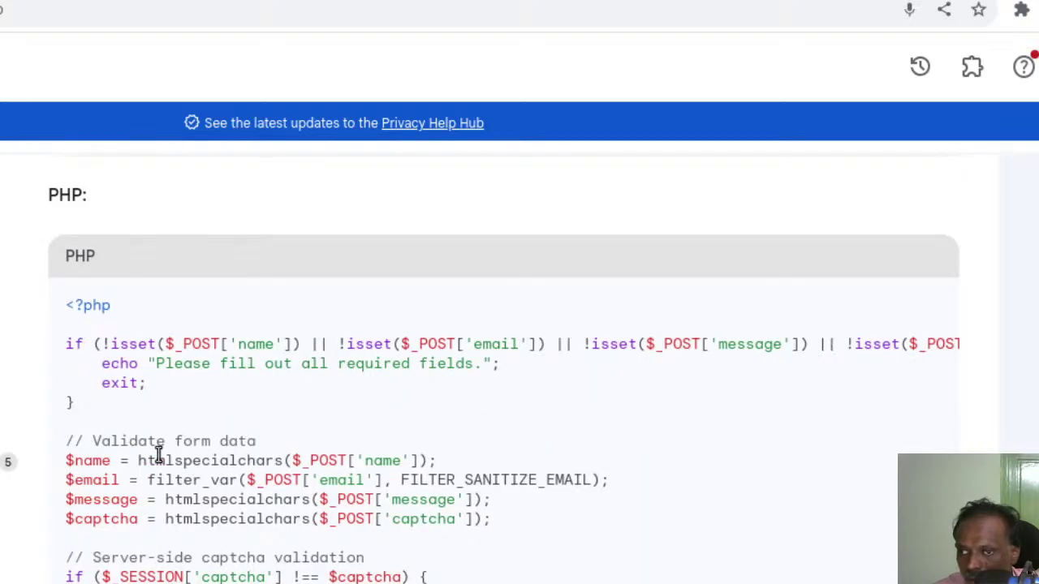
drag(136, 461, 288, 460)
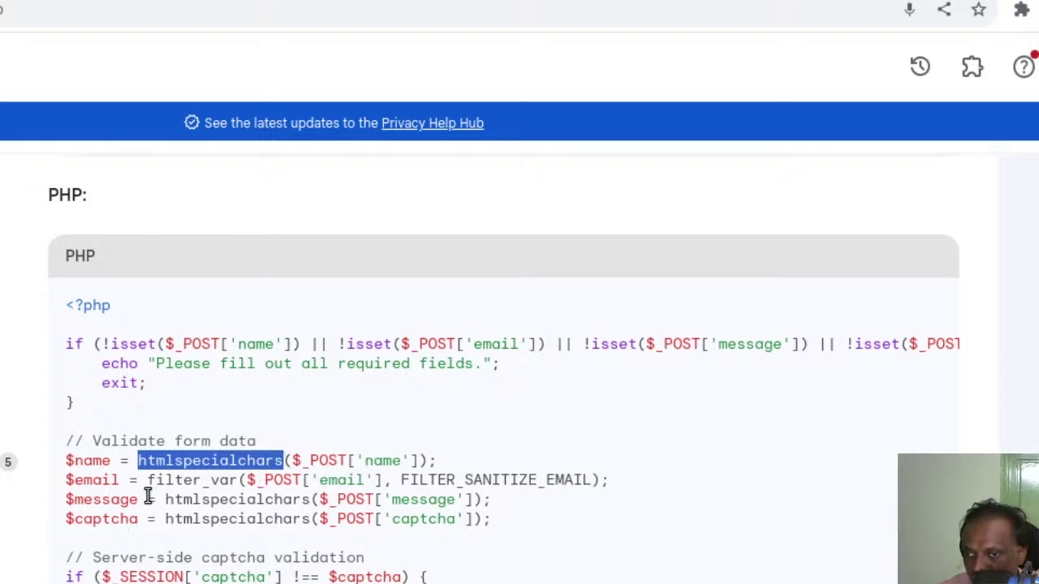
scroll(398, 511, down, 3)
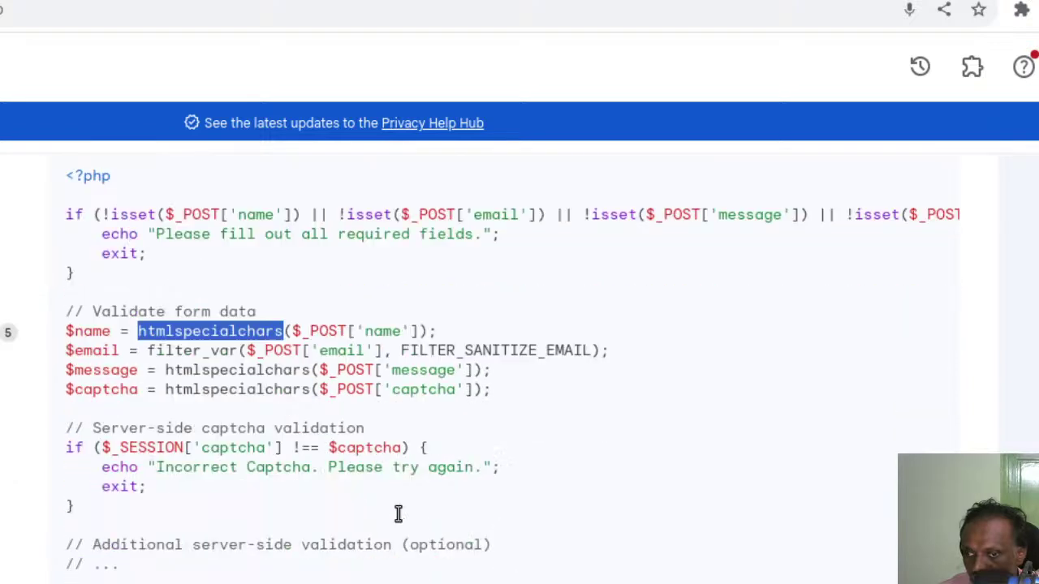
click(156, 458)
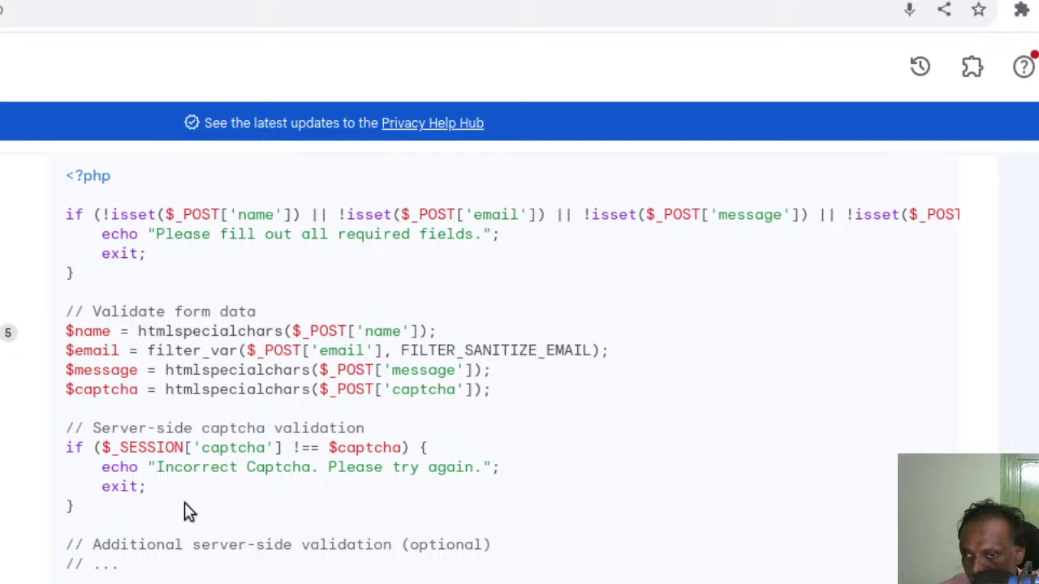
scroll(306, 471, down, 5)
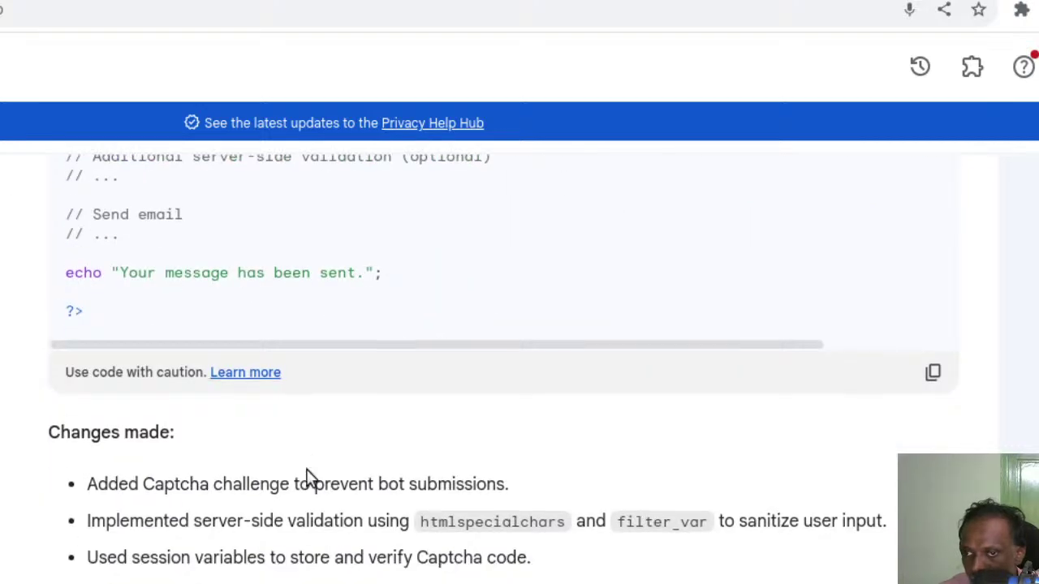
scroll(306, 479, up, 3)
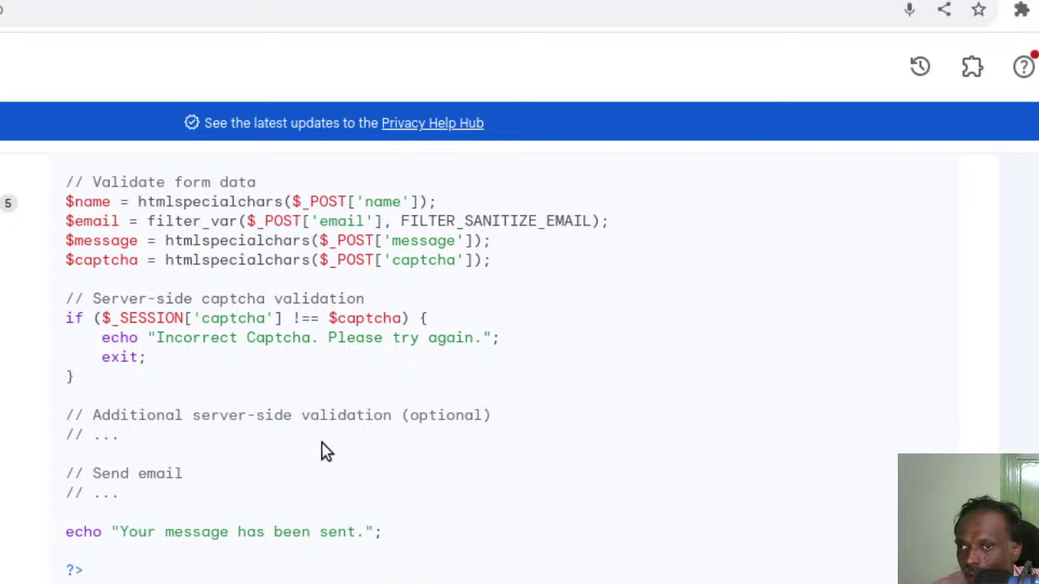
scroll(322, 444, up, 5)
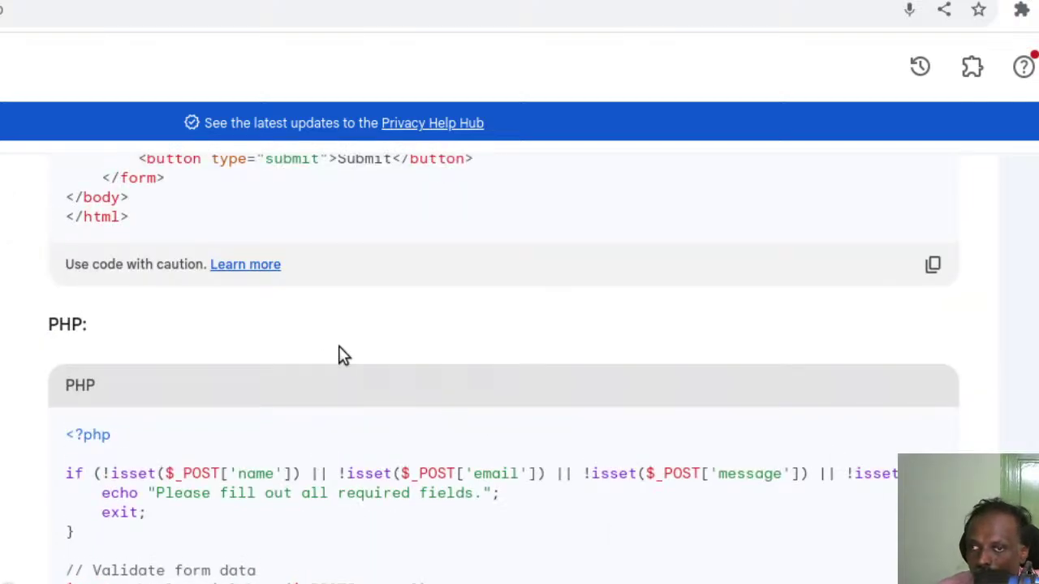
Re-read the updated form's email, message and captcha fields and the opening of its PHP validation code
scroll(338, 346, up, 3)
scroll(342, 347, up, 5)
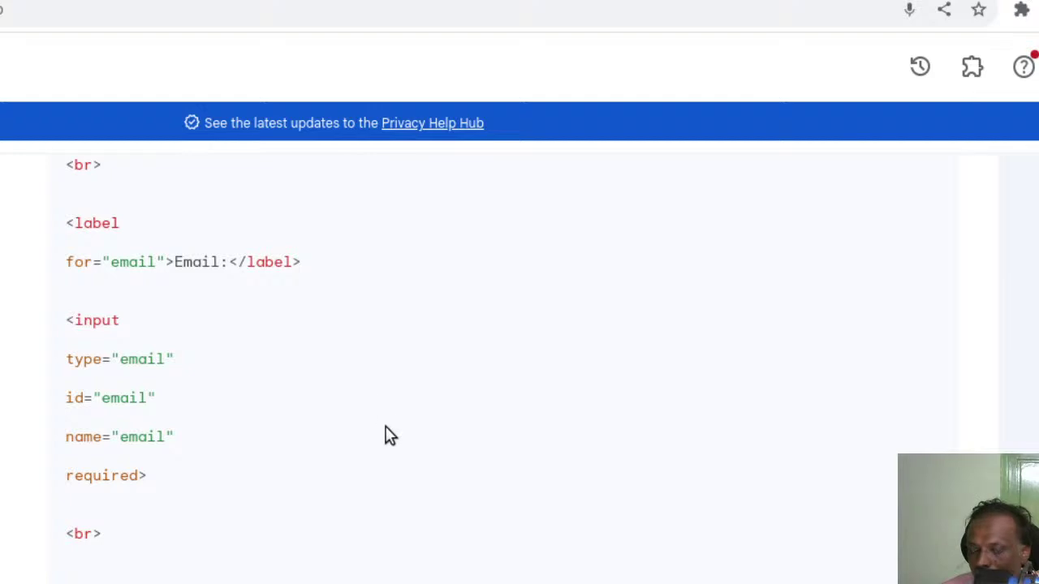
scroll(392, 454, down, 5)
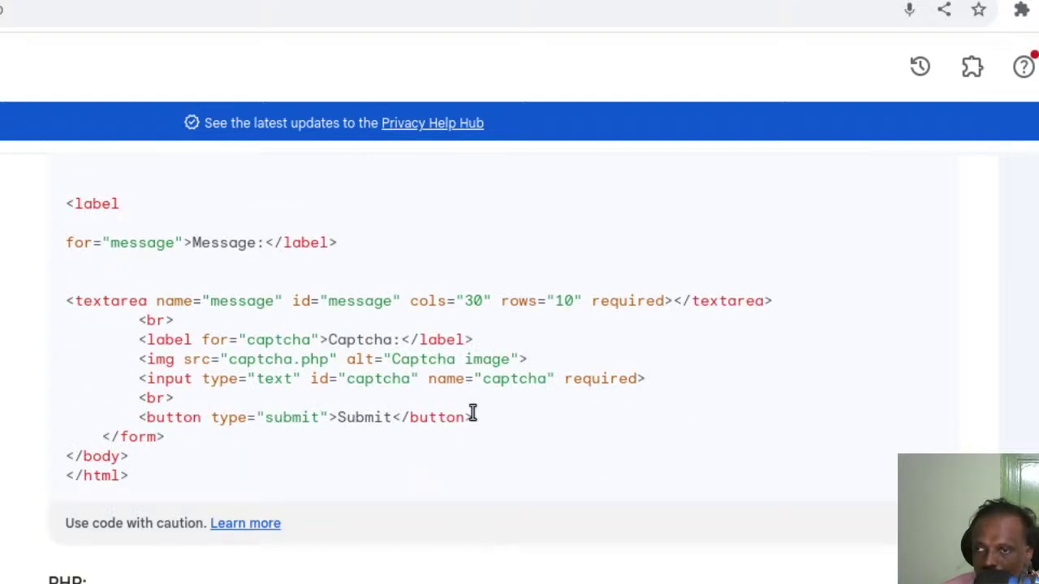
scroll(490, 454, down, 5)
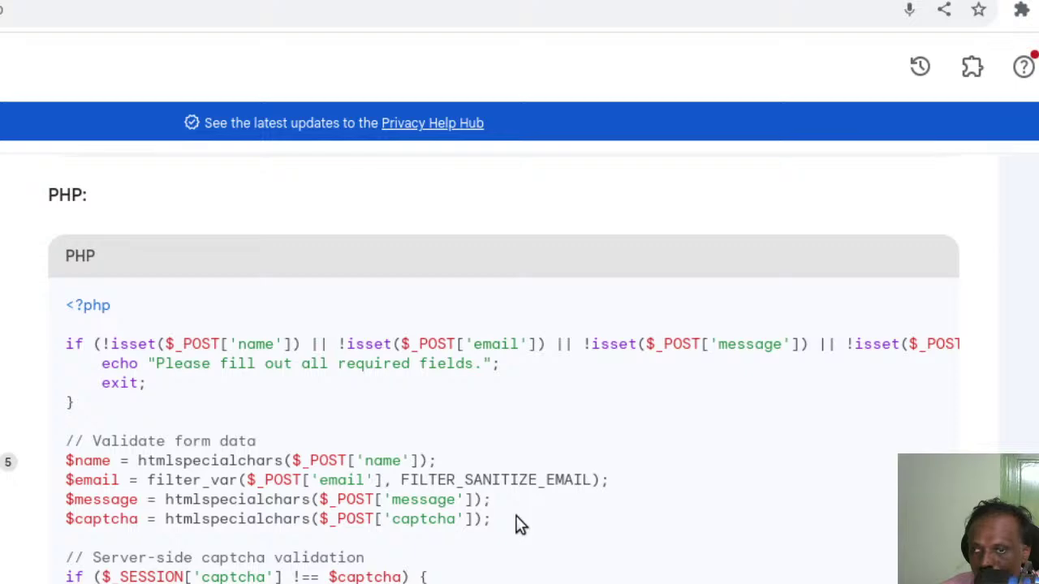
Look back over the "Improvements to security" list and the earlier form and email validation script, up to the "add js validation" prompt
scroll(490, 508, up, 15)
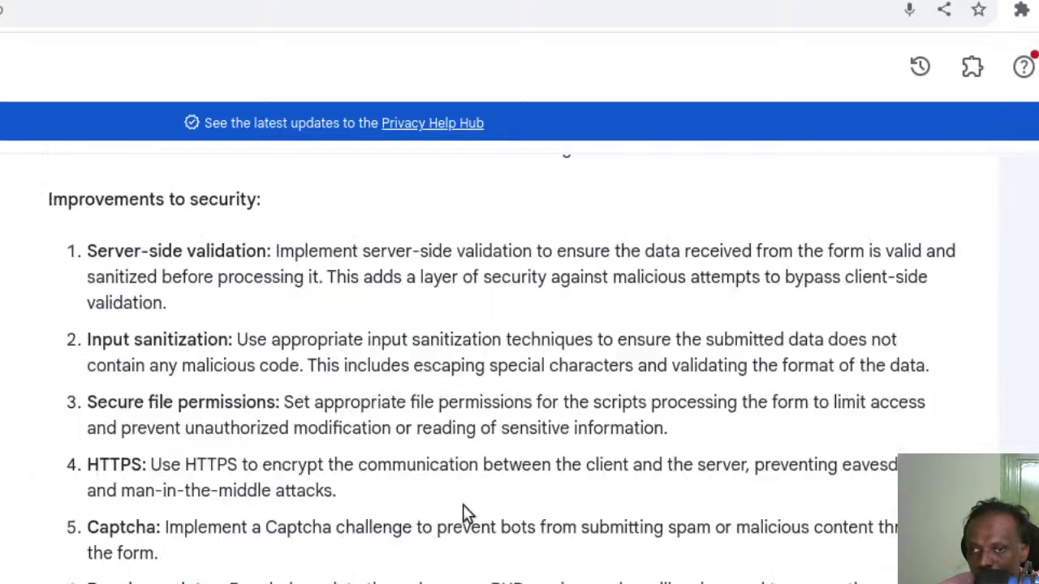
scroll(463, 512, up, 10)
scroll(456, 512, down, 15)
scroll(456, 511, up, 1)
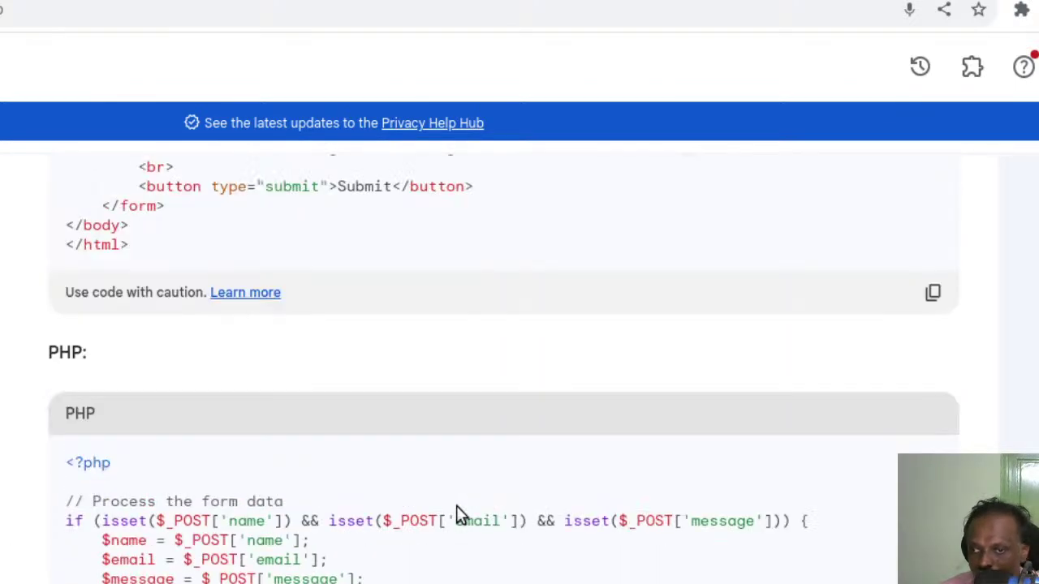
scroll(456, 509, up, 8)
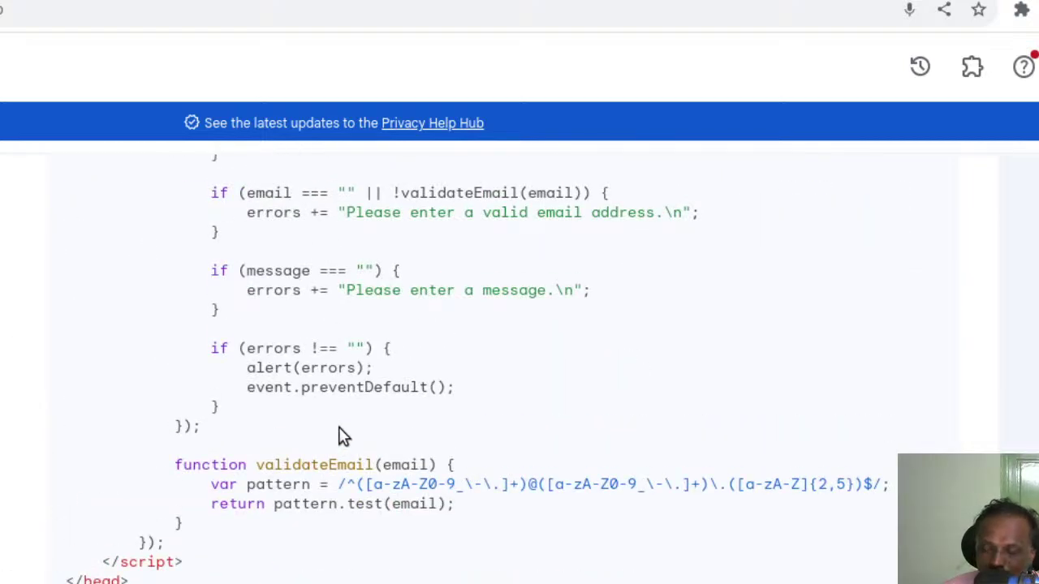
scroll(341, 436, up, 10)
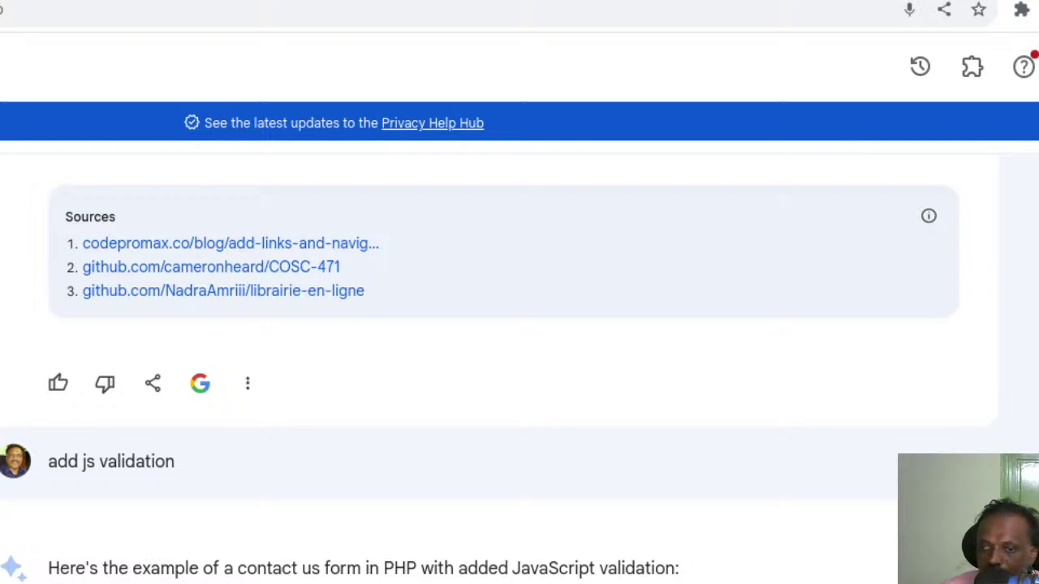
Compare the JavaScript validation reply's PHP code with the security answer and the improved captcha version through its list of changes
scroll(568, 542, down, 3)
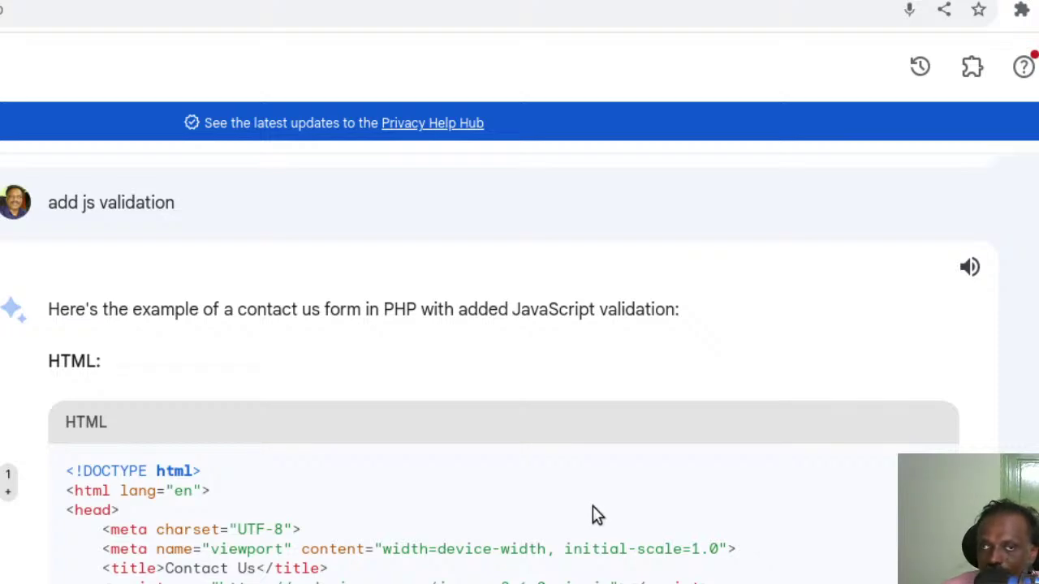
scroll(592, 506, down, 15)
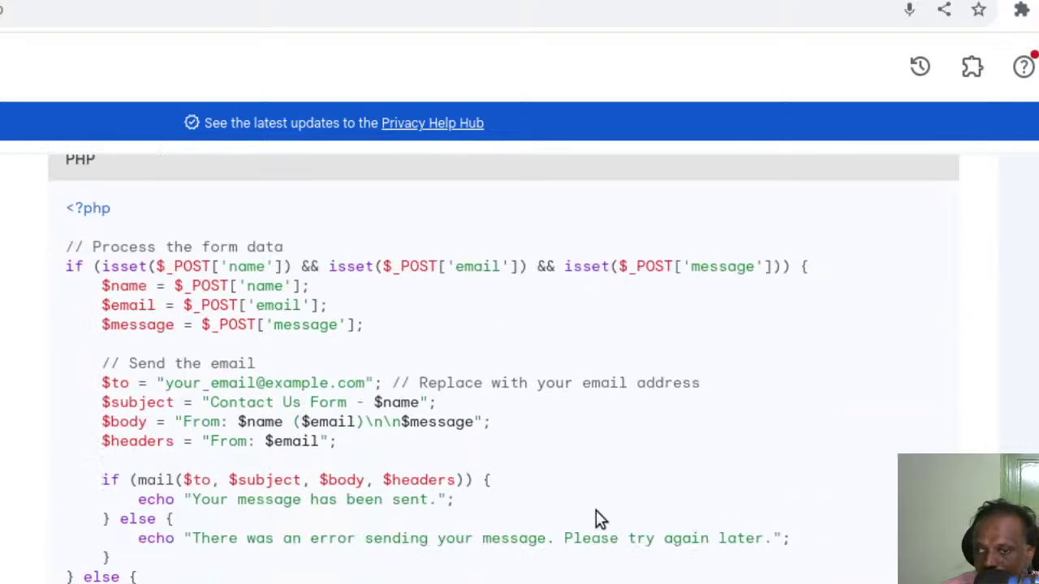
scroll(596, 518, down, 2)
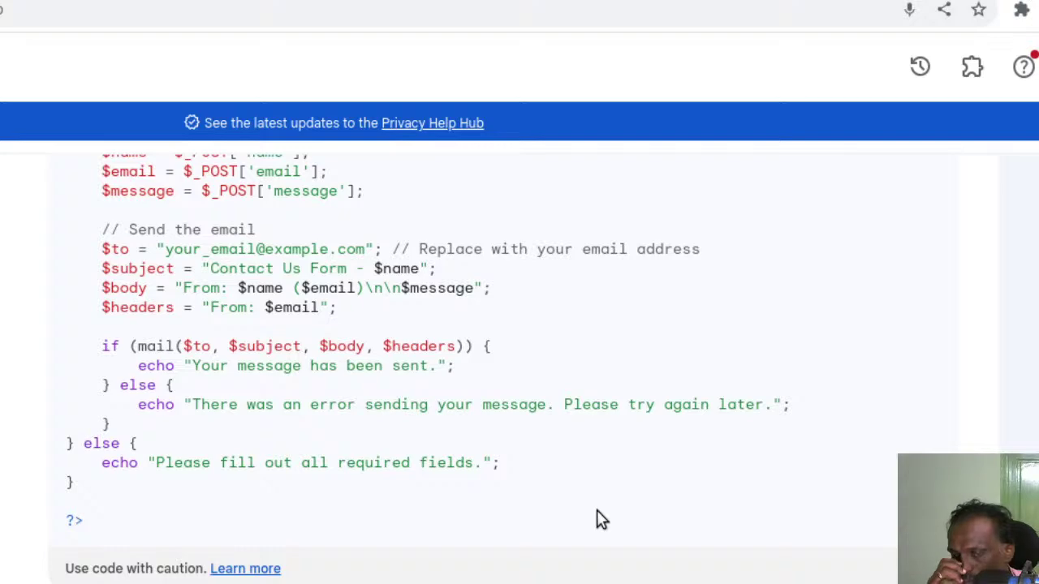
scroll(595, 517, down, 8)
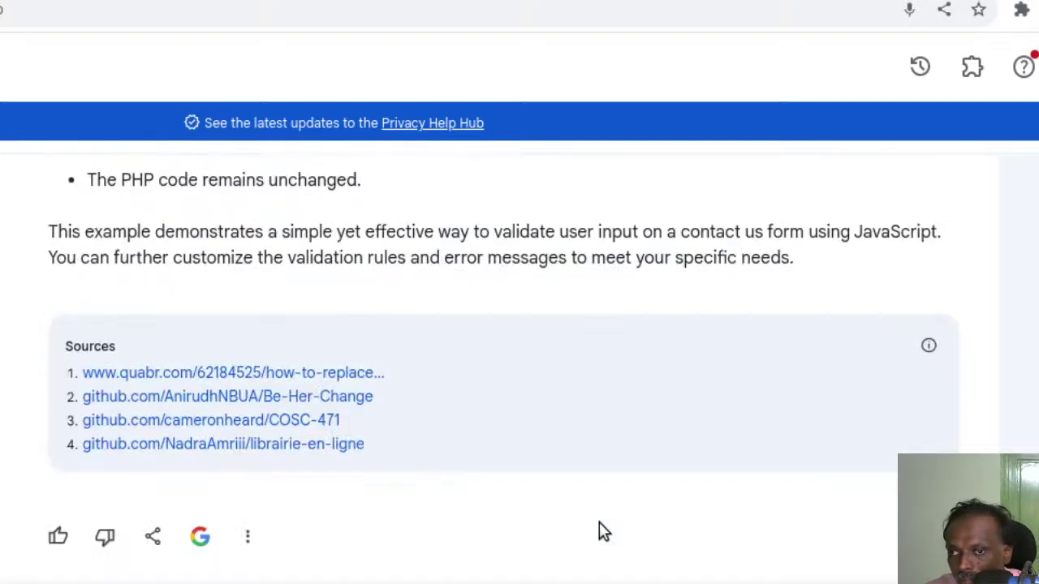
scroll(599, 526, down, 3)
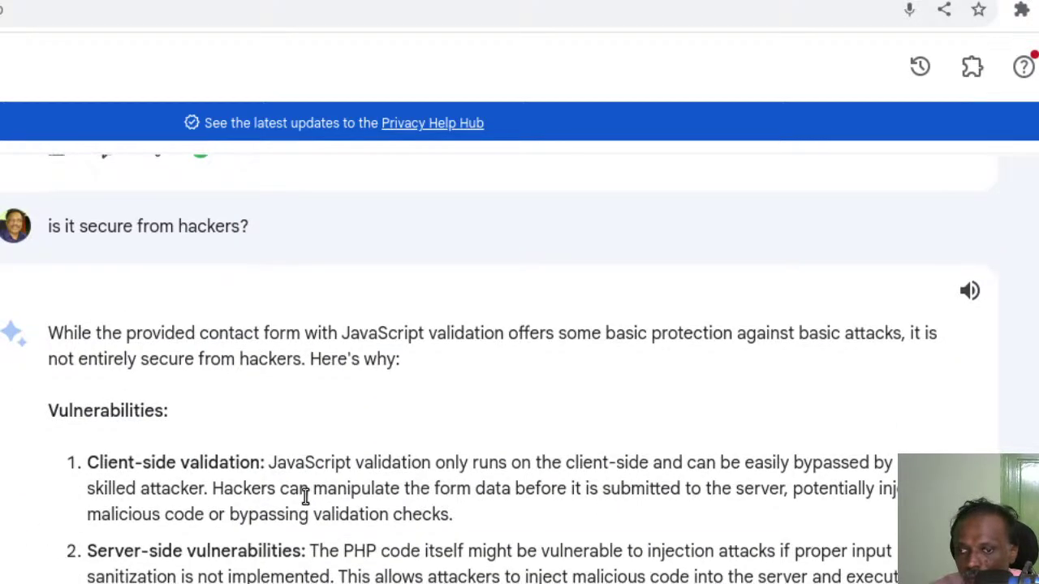
scroll(313, 504, down, 10)
scroll(314, 505, down, 15)
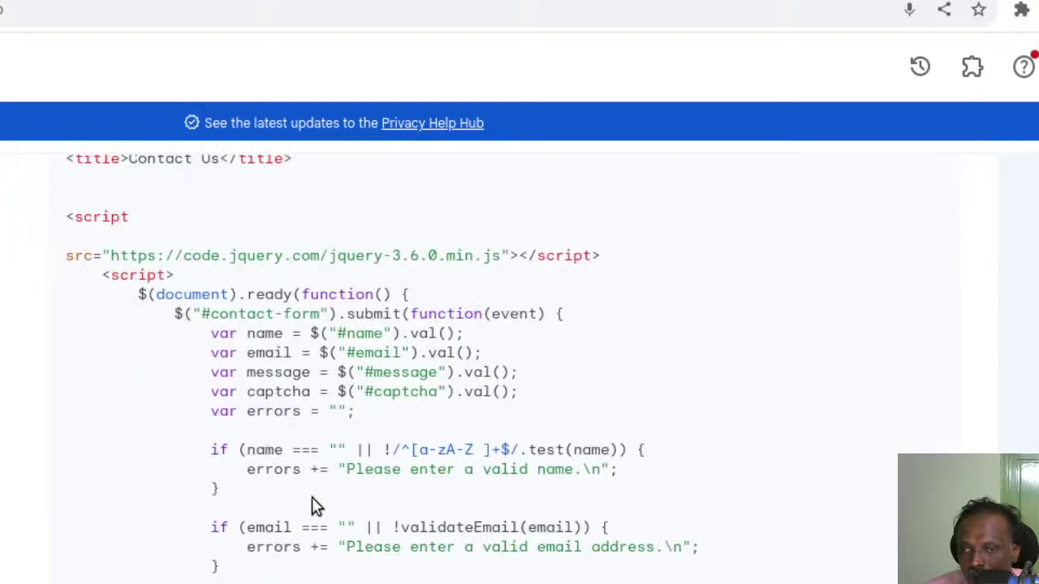
scroll(313, 499, down, 20)
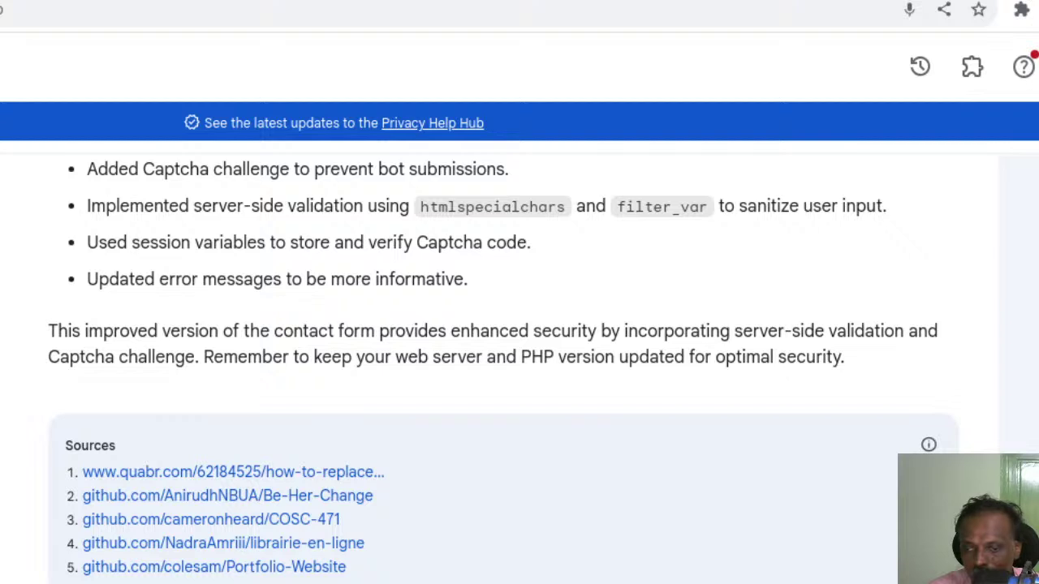
Ask "how to test it" and read the reply's functionality, security and additional testing suggestions
key(Return)
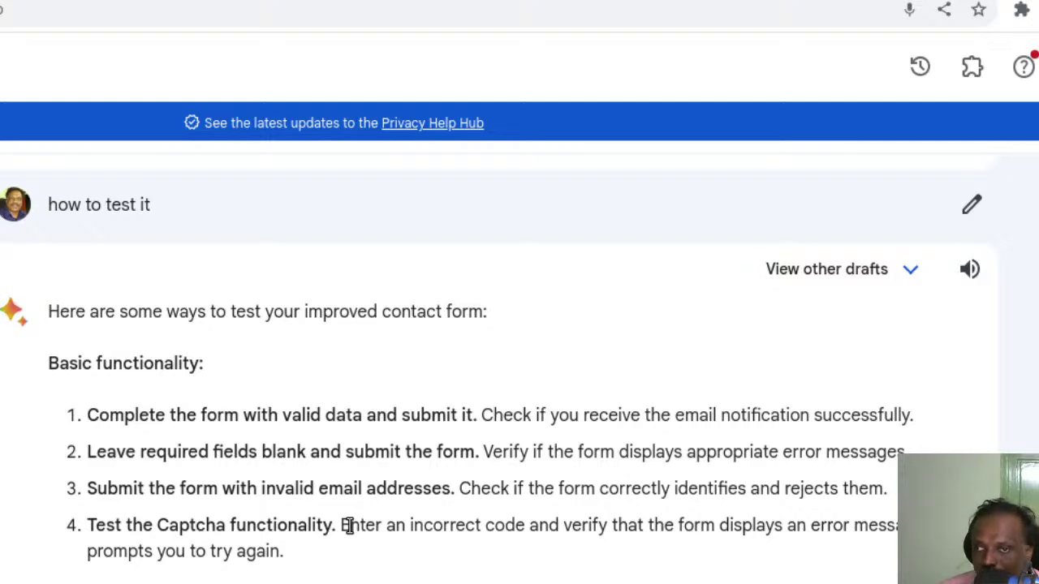
scroll(349, 487, down, 5)
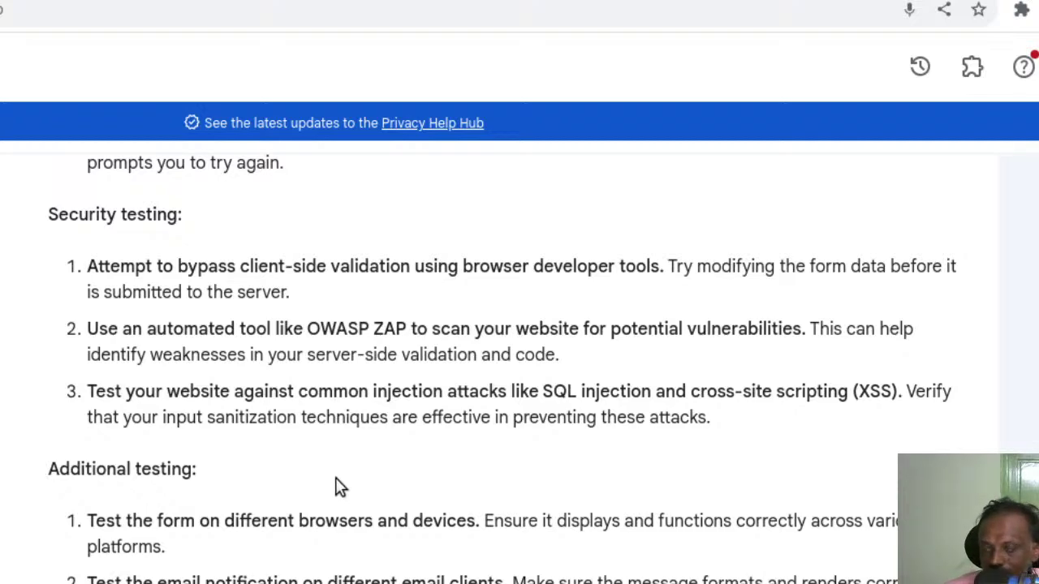
scroll(336, 487, down, 3)
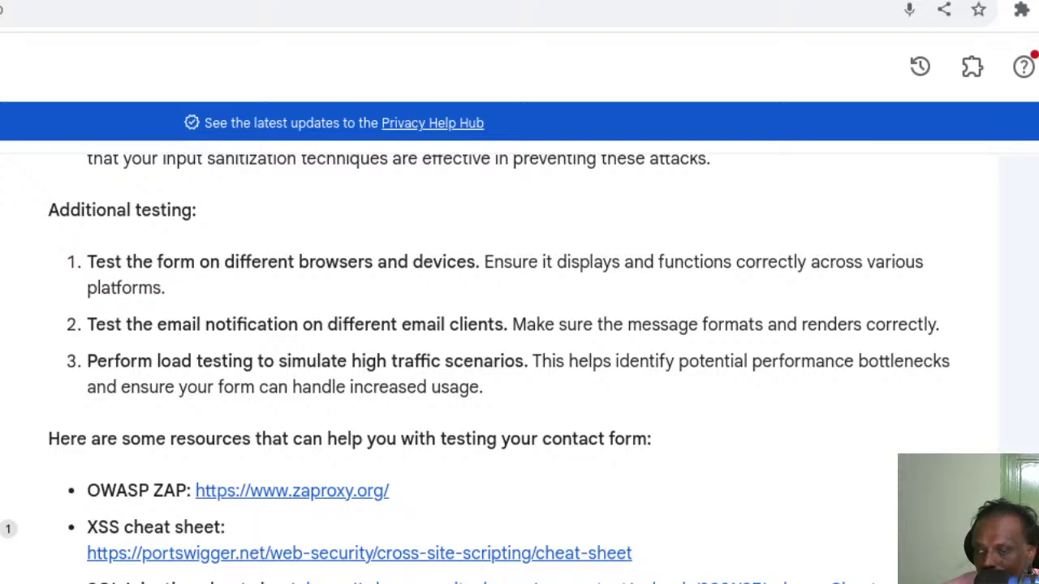
scroll(621, 418, down, 4)
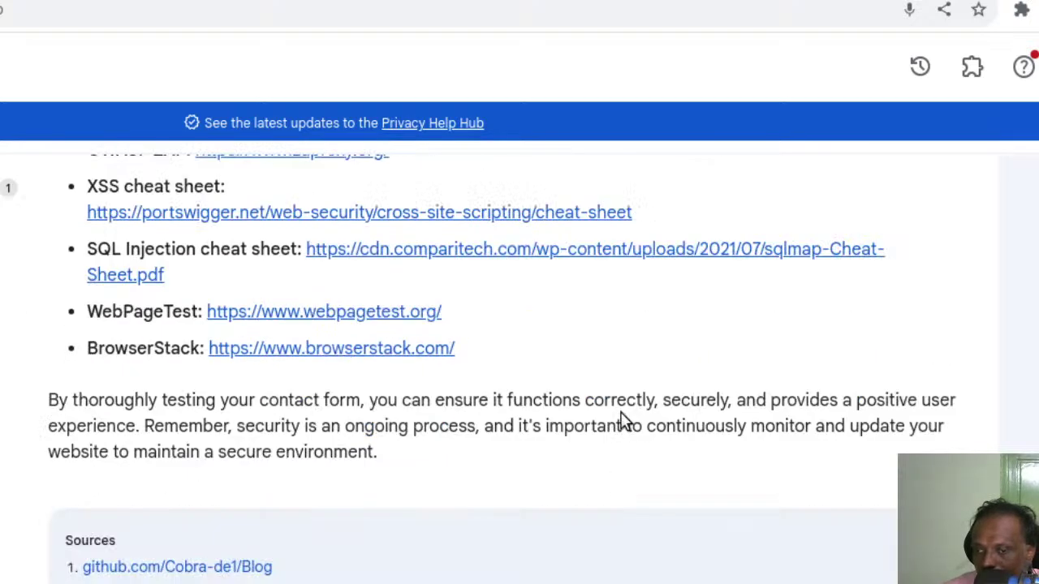
Review the testing suggestions again, including the resource links for OWASP ZAP, cheat sheets, WebPageTest and BrowserStack
scroll(598, 424, up, 10)
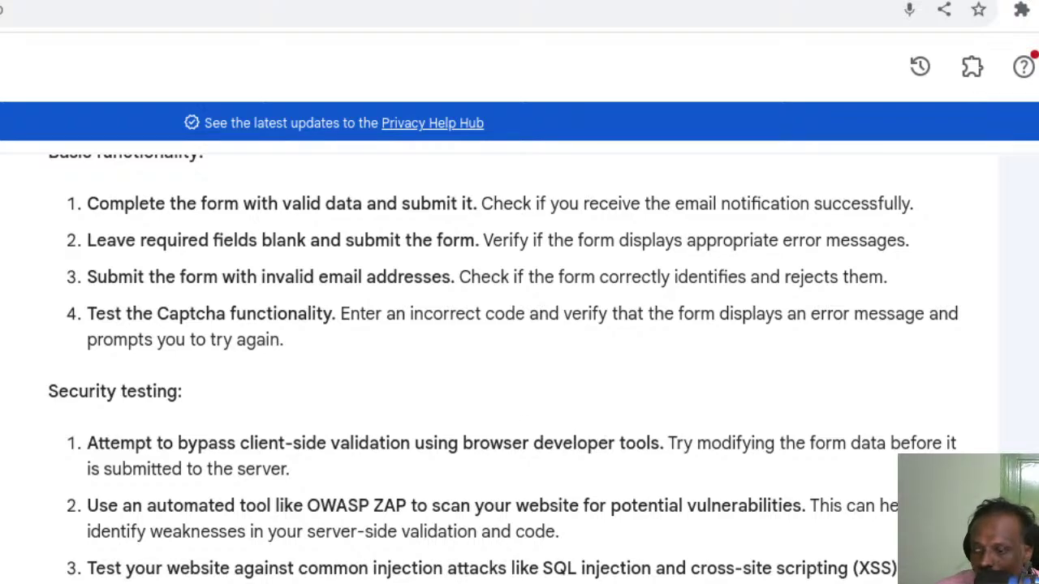
scroll(682, 524, down, 5)
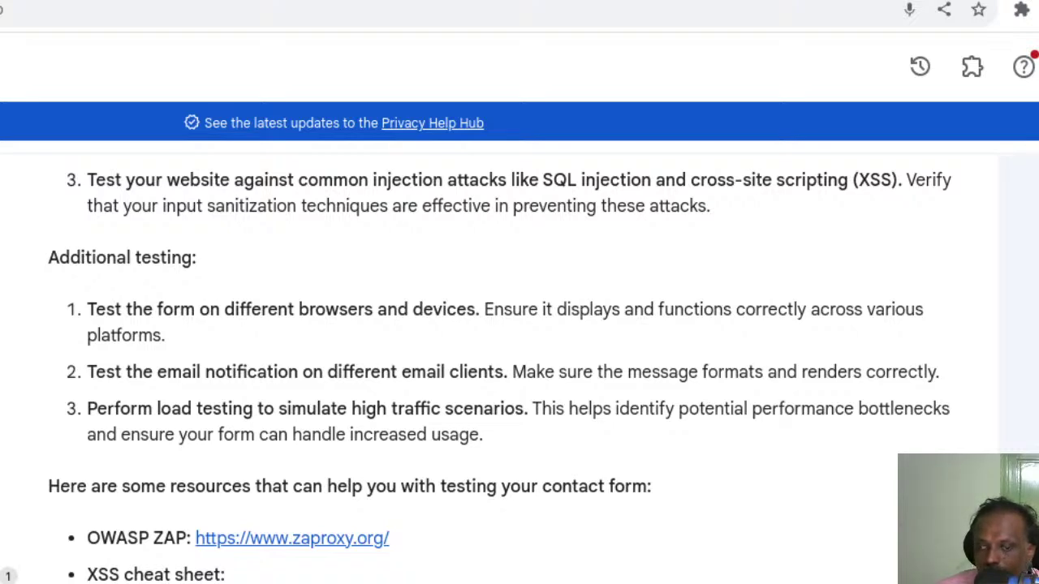
scroll(520, 365, down, 5)
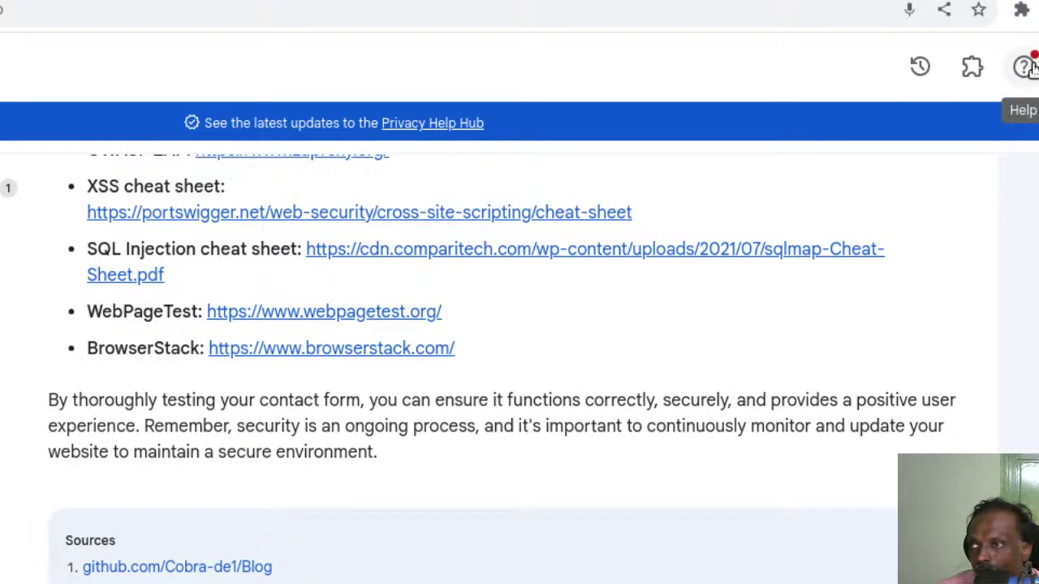
scroll(422, 479, up, 5)
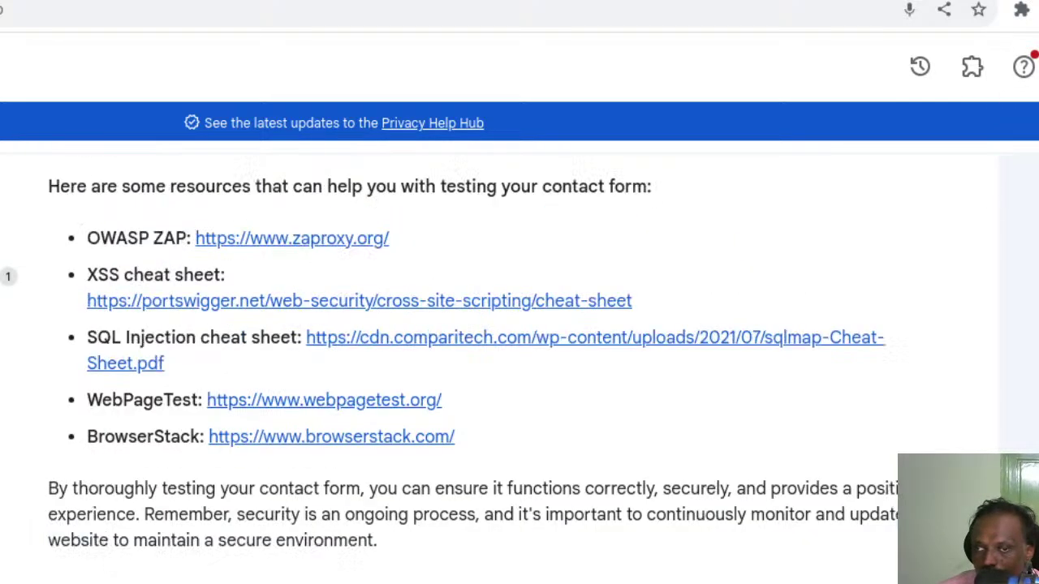
scroll(415, 454, down, 2)
scroll(536, 542, down, 3)
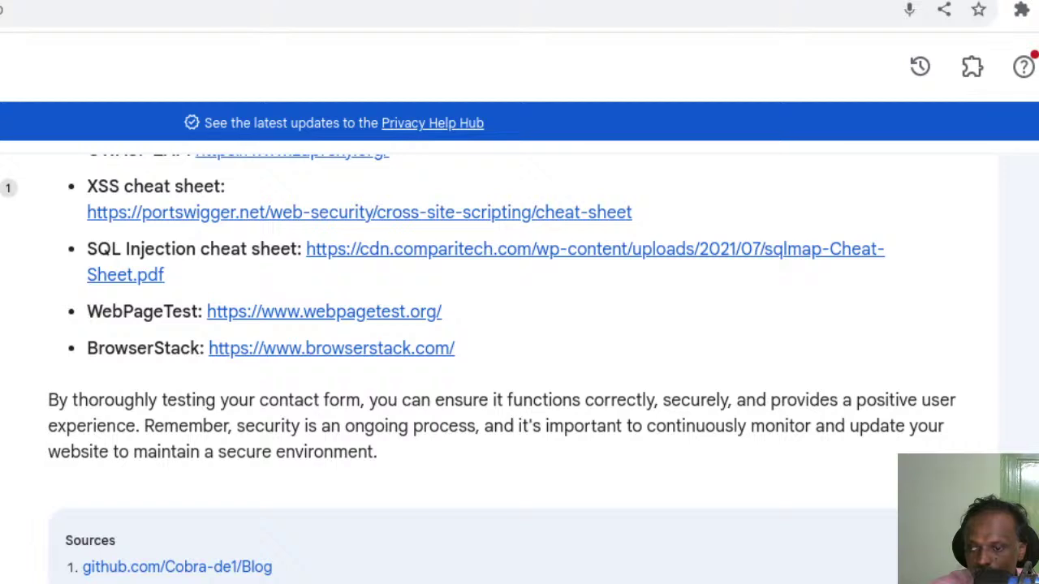
Ask "I want to learn php from w3schools can you provide the link for it", check the W3Schools PHP page and return to the chat
key(Return)
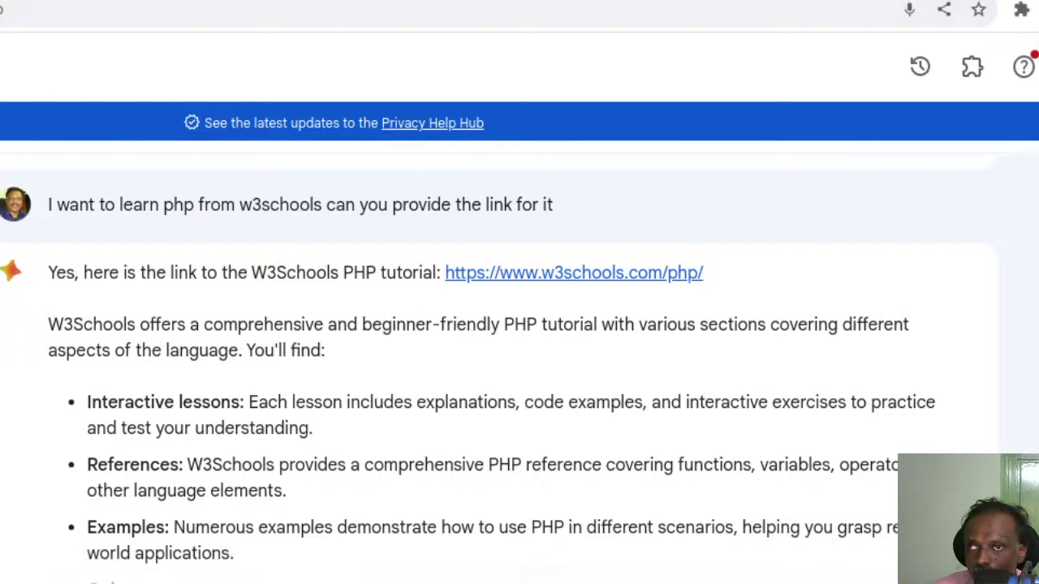
click(343, 2)
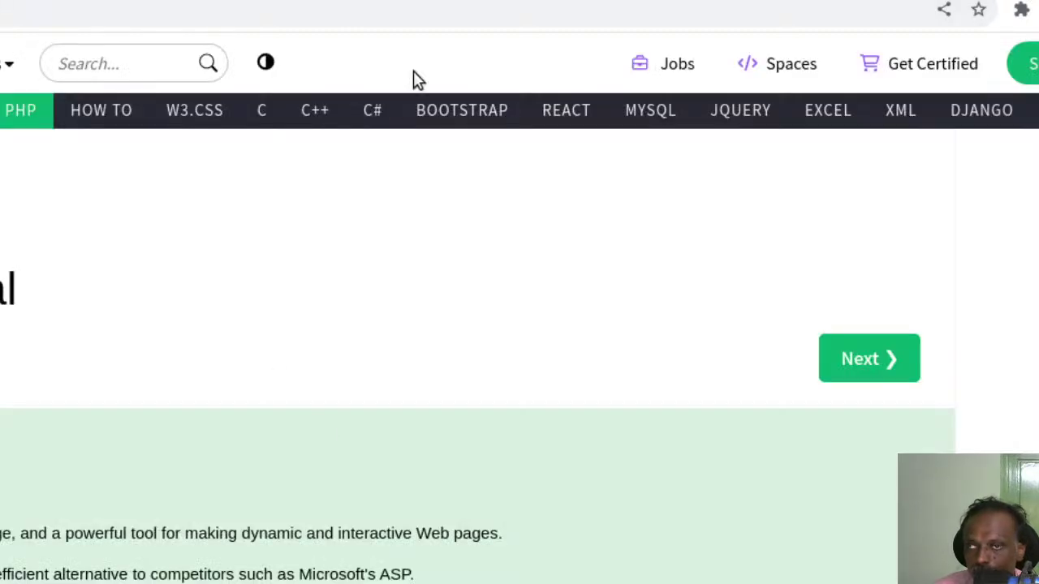
key(ctrl+Tab)
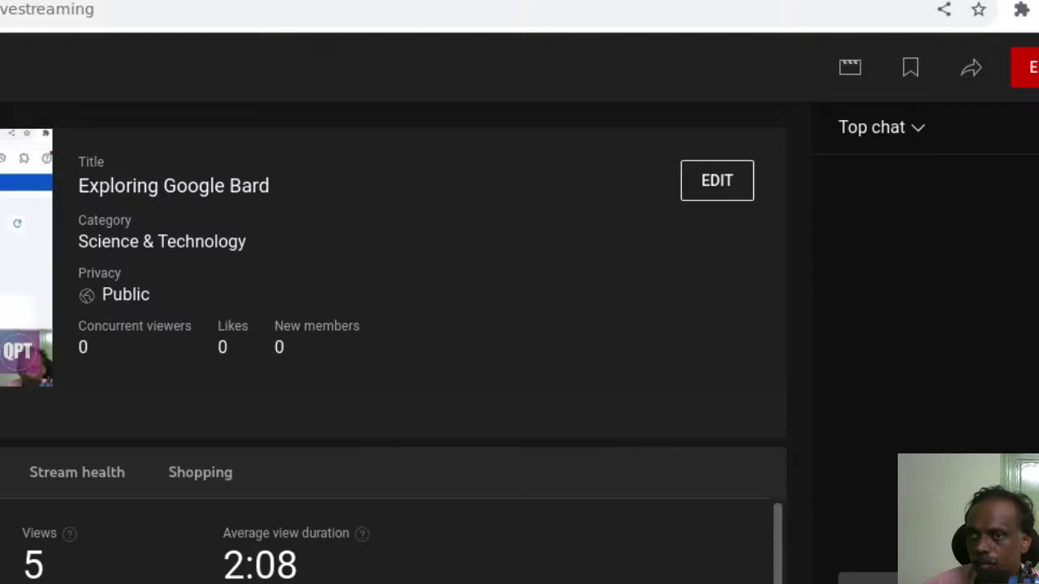
key(ctrl+Tab)
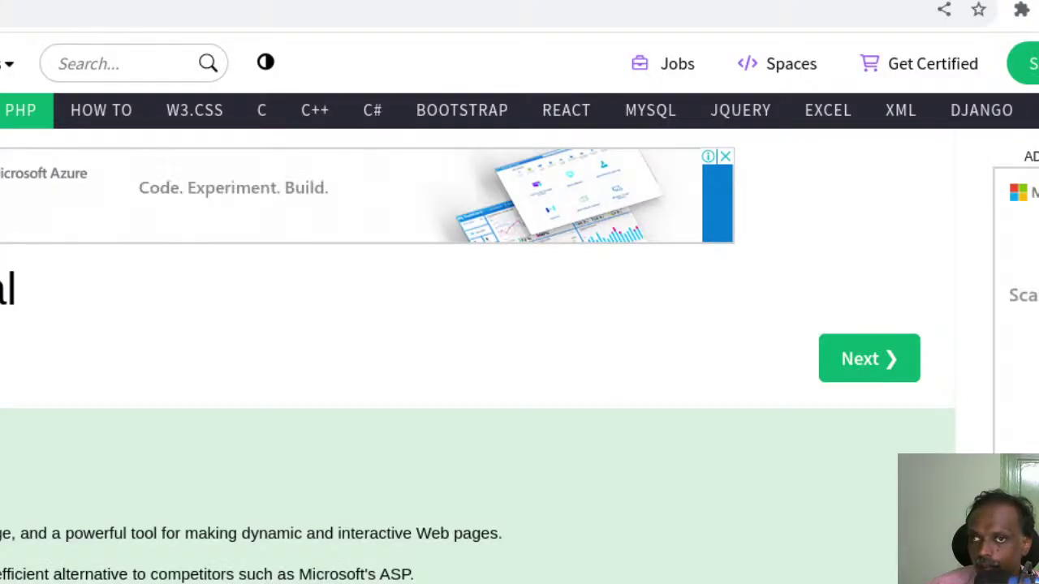
key(ctrl+Tab)
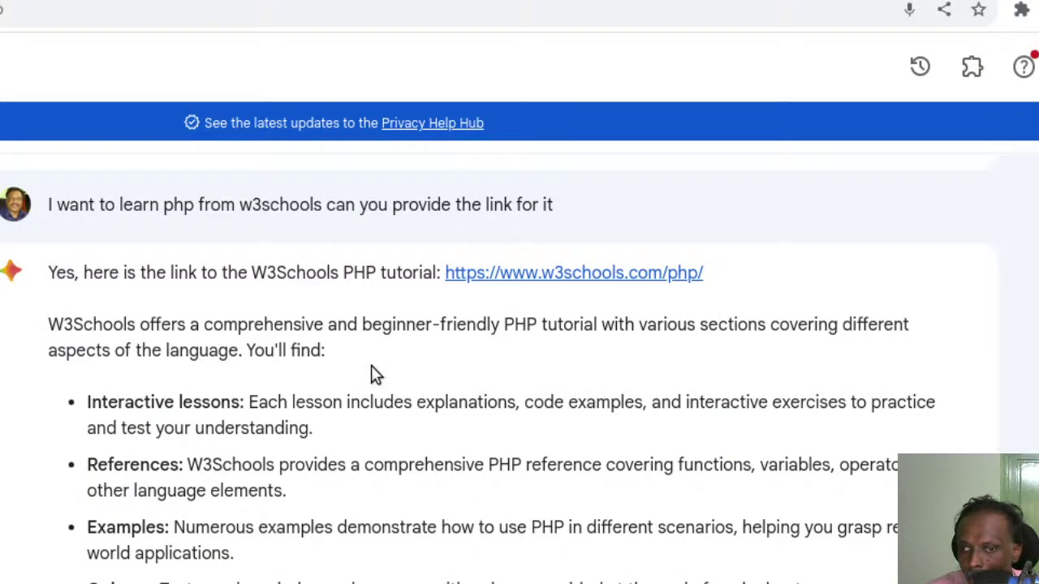
Read the W3Schools reply's feature list and its links for PHP introduction, syntax, variables, operators and conditional statements
scroll(371, 376, down, 5)
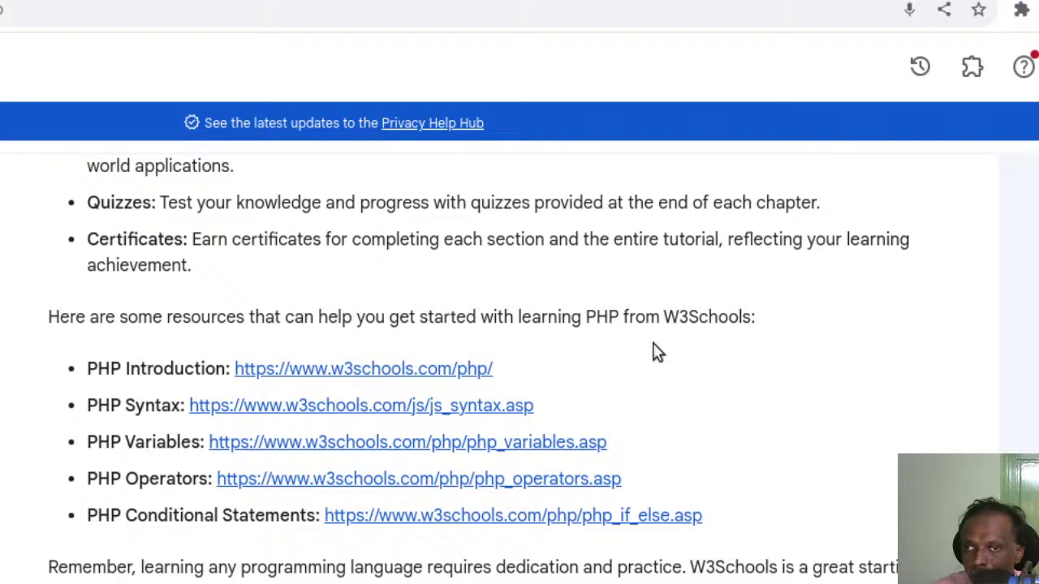
scroll(704, 341, up, 3)
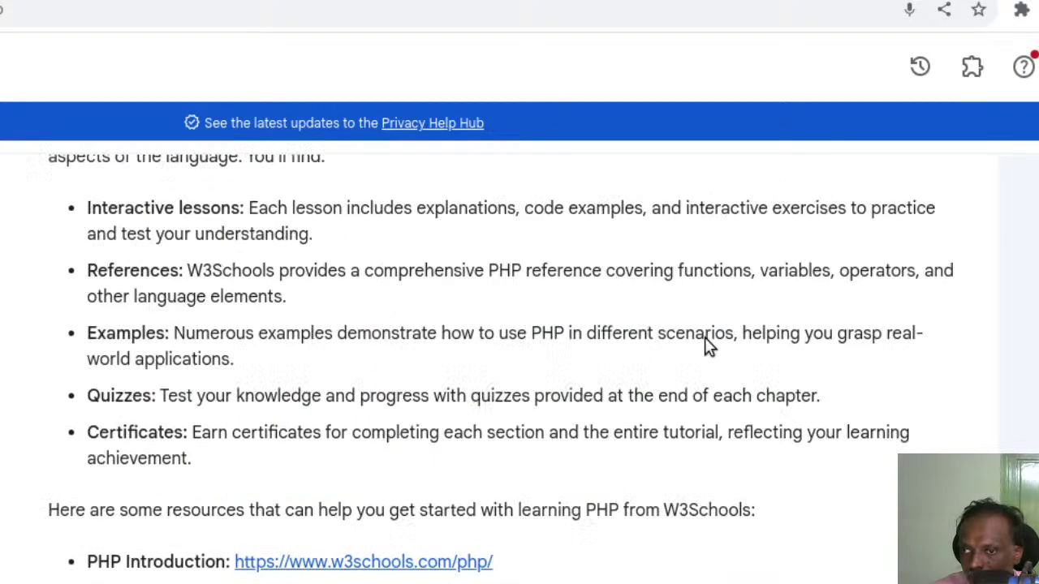
scroll(547, 351, down, 3)
scroll(547, 355, up, 5)
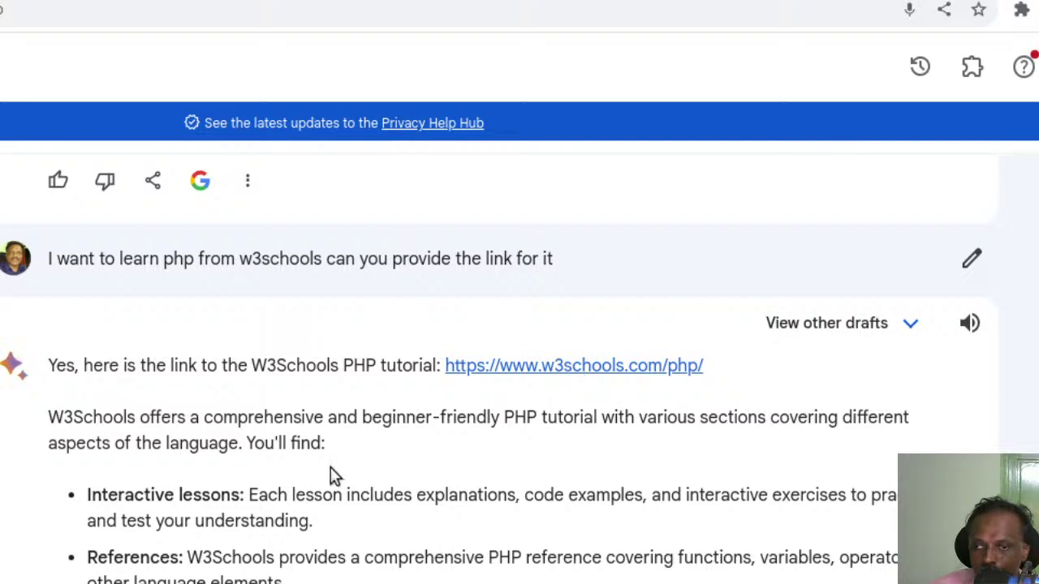
scroll(337, 483, down, 5)
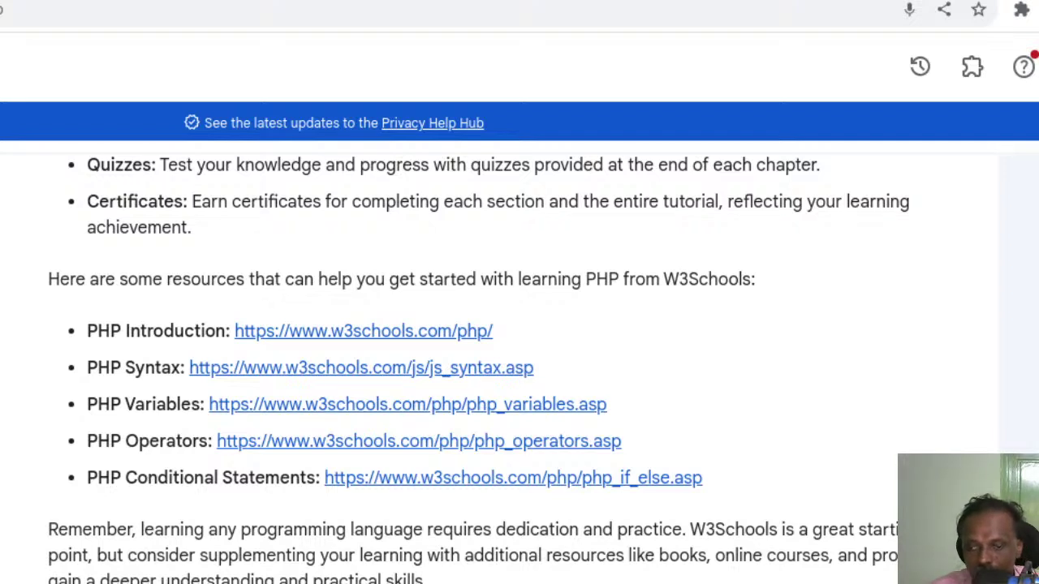
Request PHP code for a weekly timesheet and examine its page header, table styling, column headings and seven-day loop
key(Return)
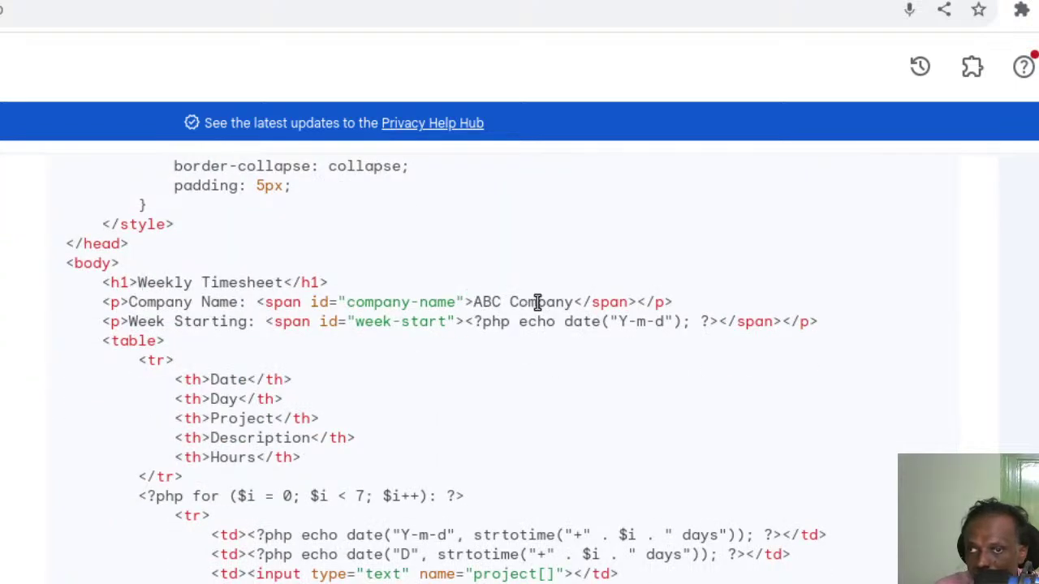
scroll(535, 304, up, 4)
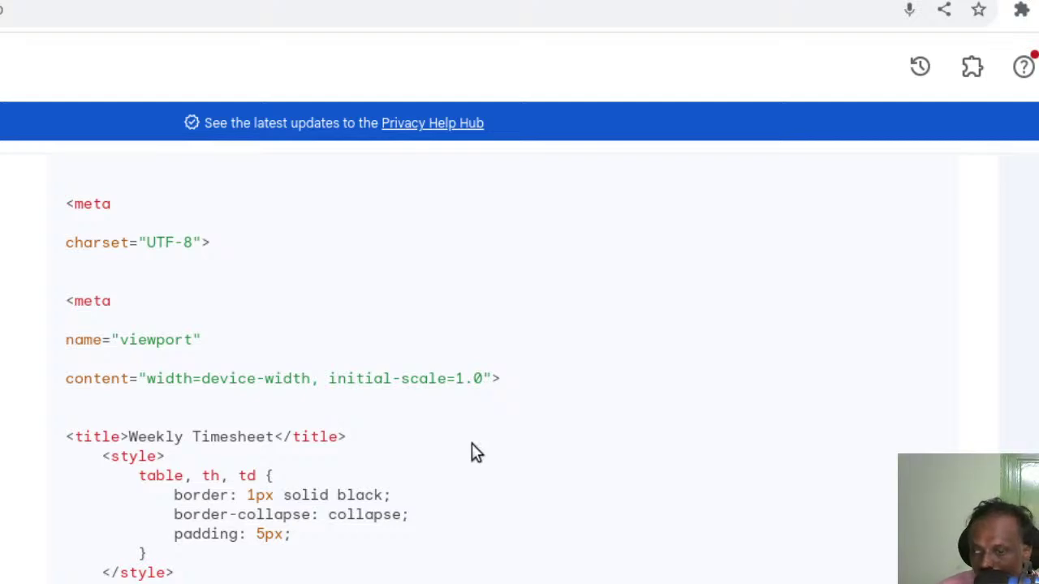
scroll(474, 451, down, 5)
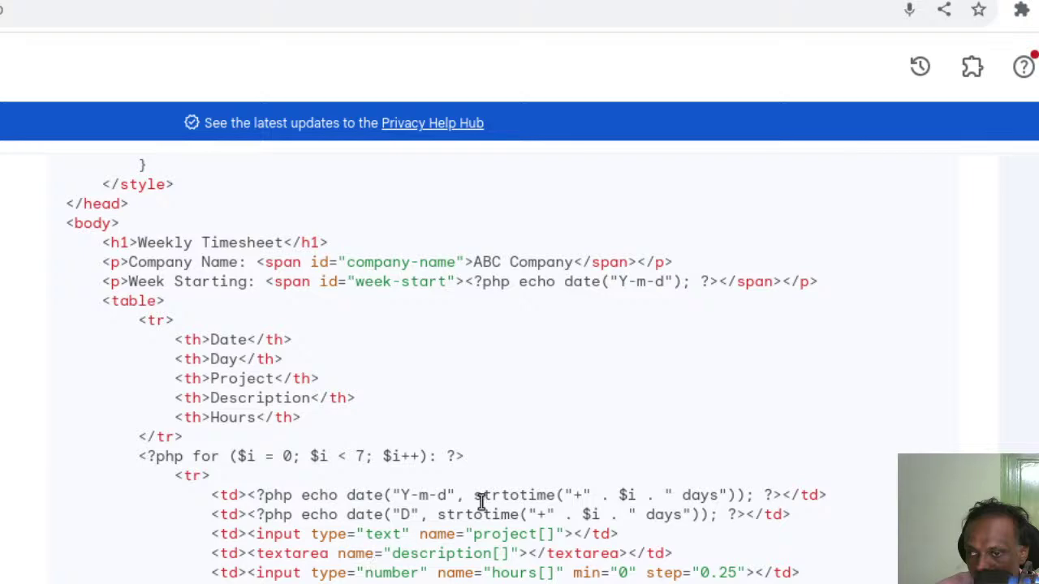
Review the rest of the weekly timesheet code, including the hard-coded ABC Company name and script.js, and read the suggested improvements
scroll(478, 502, down, 5)
scroll(478, 501, up, 3)
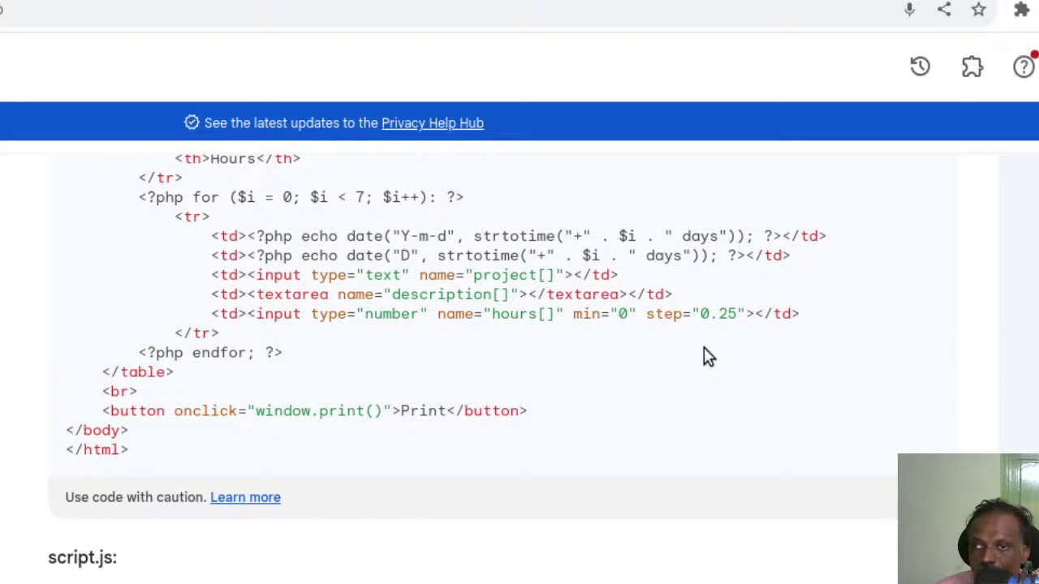
scroll(704, 349, up, 6)
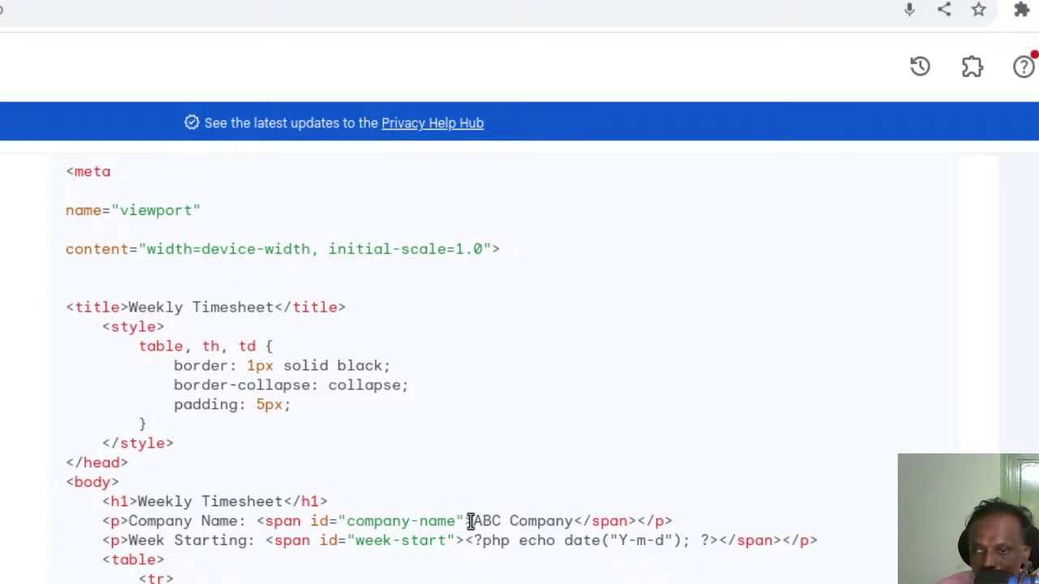
drag(471, 521, 587, 517)
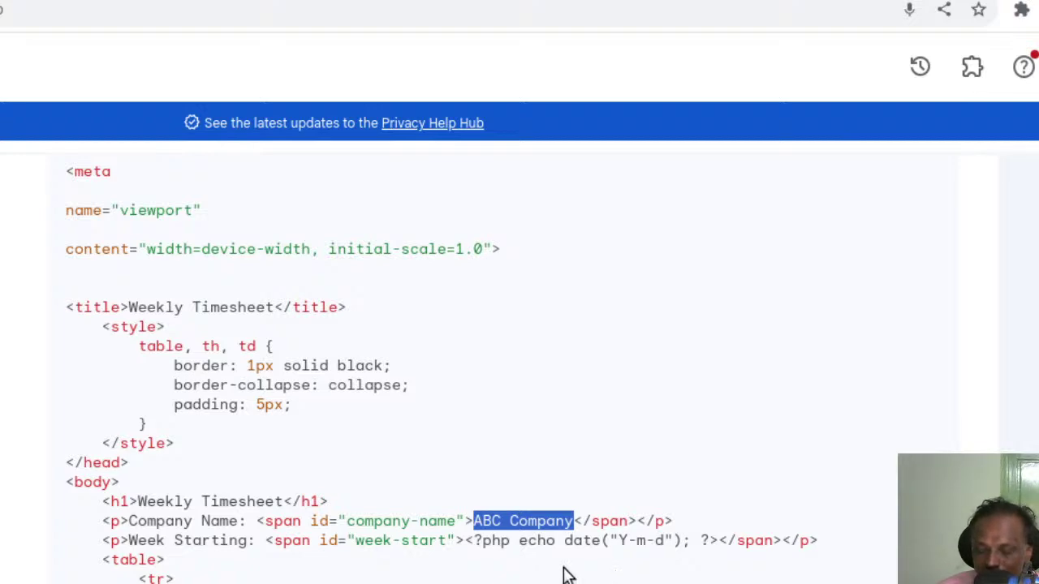
scroll(466, 522, down, 10)
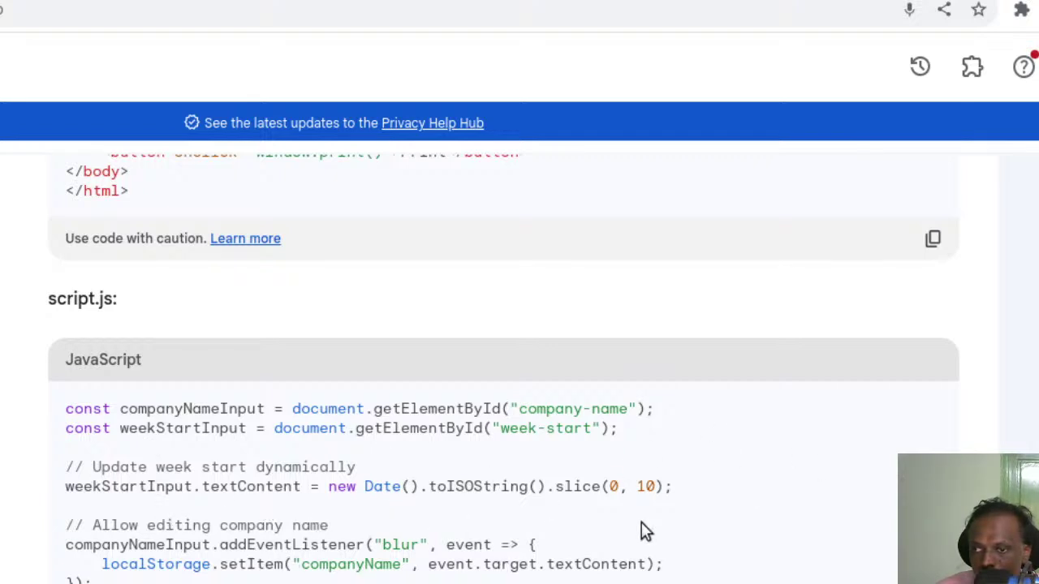
scroll(505, 543, down, 10)
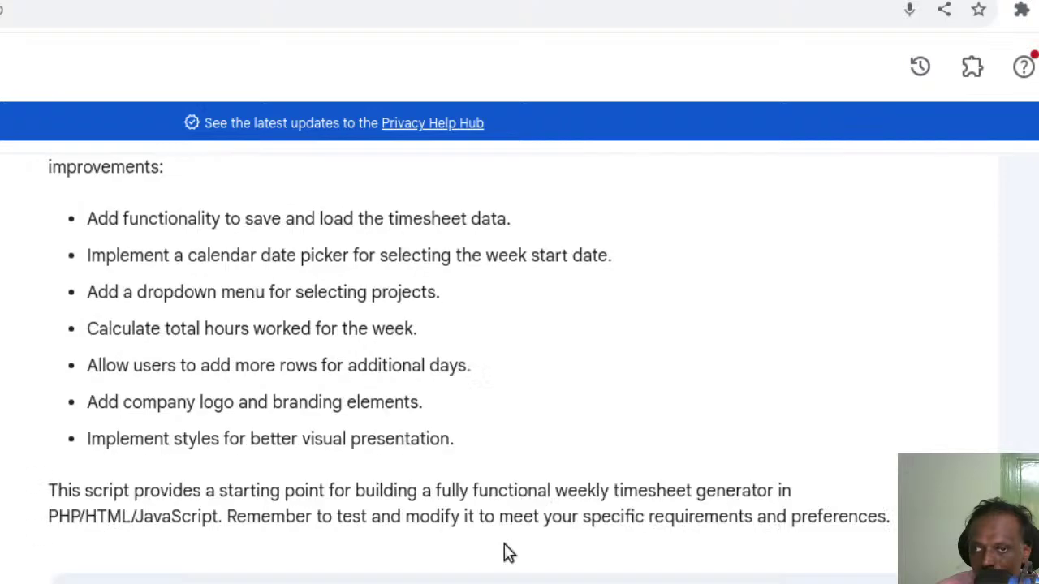
scroll(524, 450, up, 5)
scroll(524, 449, down, 6)
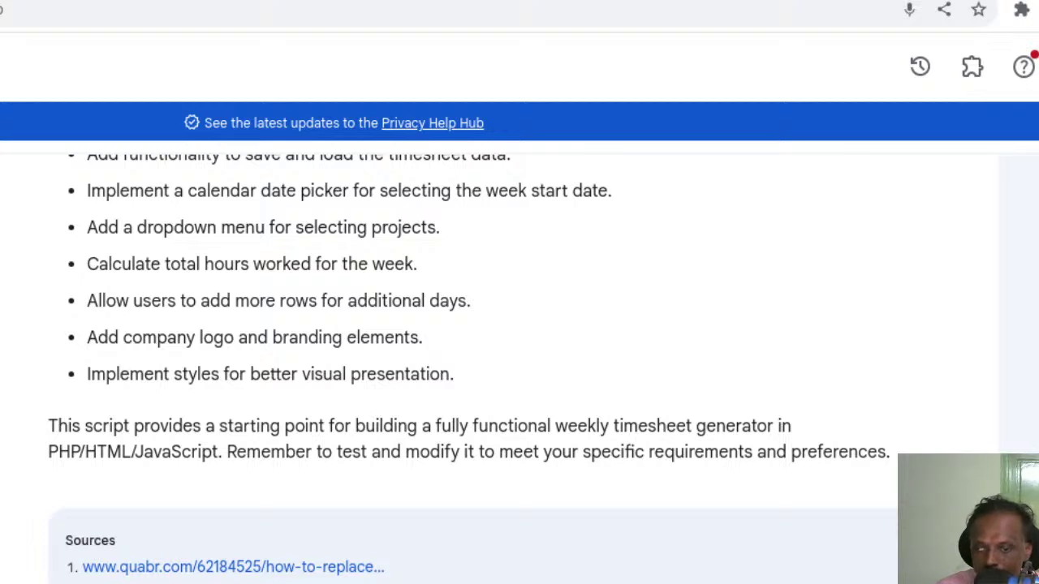
Ask "update the code to get the company name from the user" and examine the revised HTML, script and list of changes
key(Return)
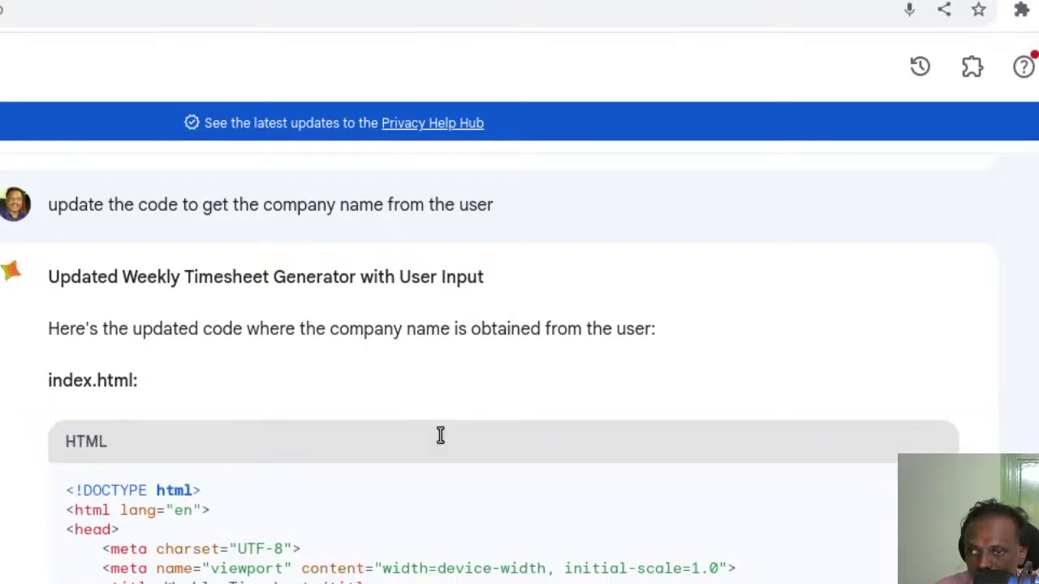
scroll(440, 436, down, 10)
scroll(449, 436, up, 4)
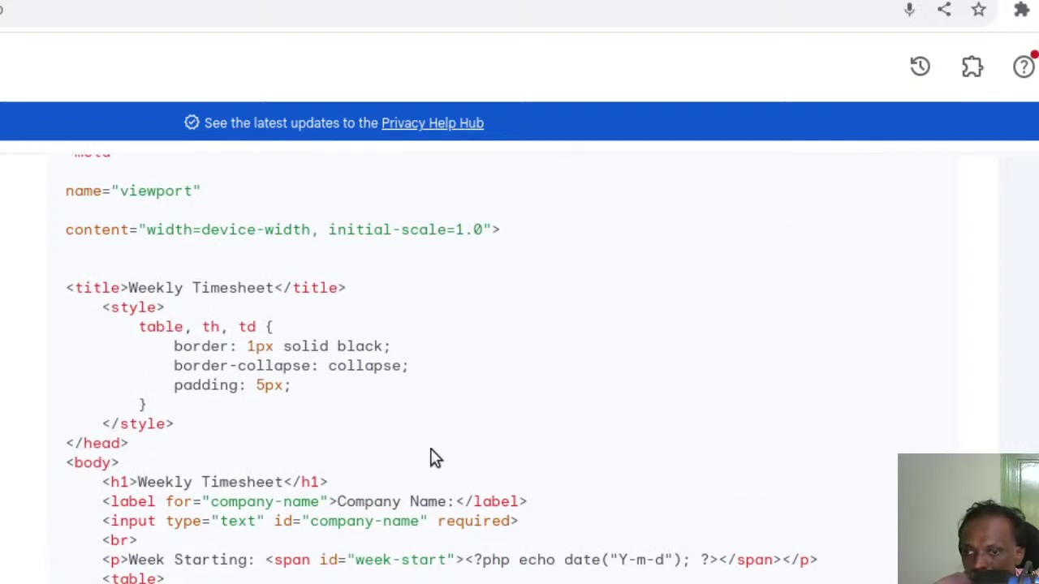
scroll(433, 457, down, 4)
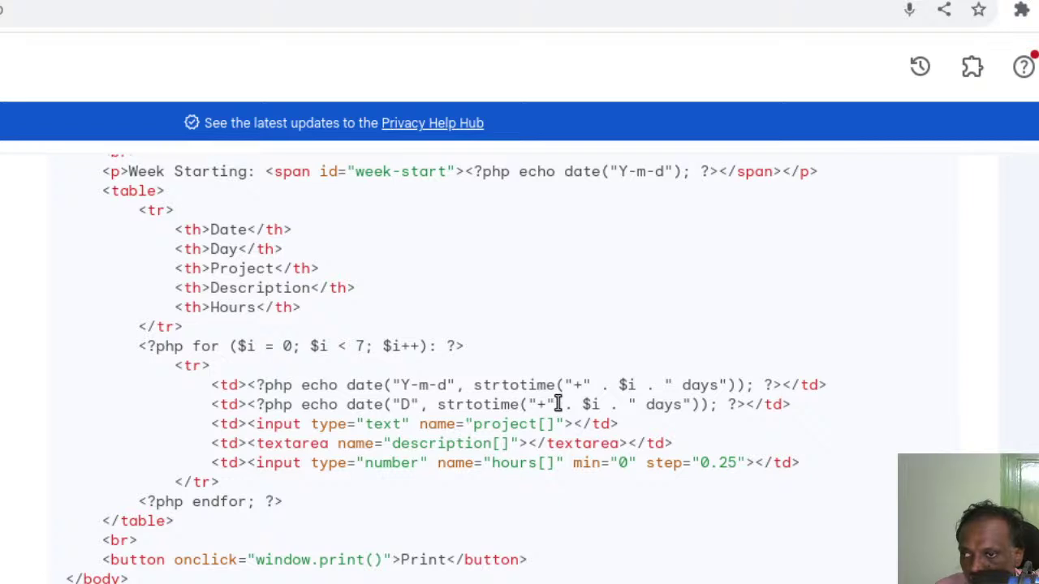
scroll(463, 399, up, 1)
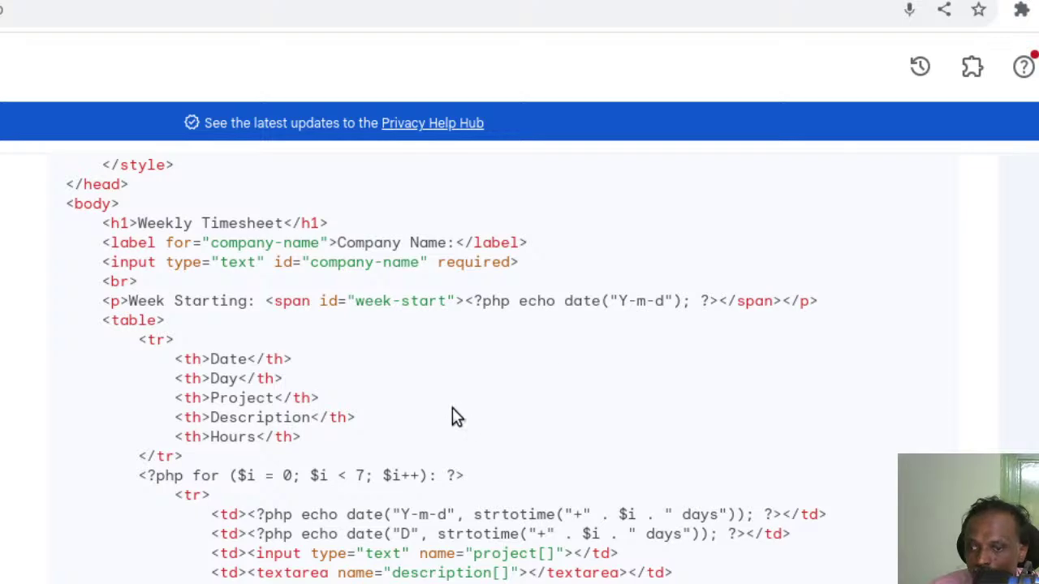
scroll(442, 417, down, 10)
scroll(443, 420, down, 1)
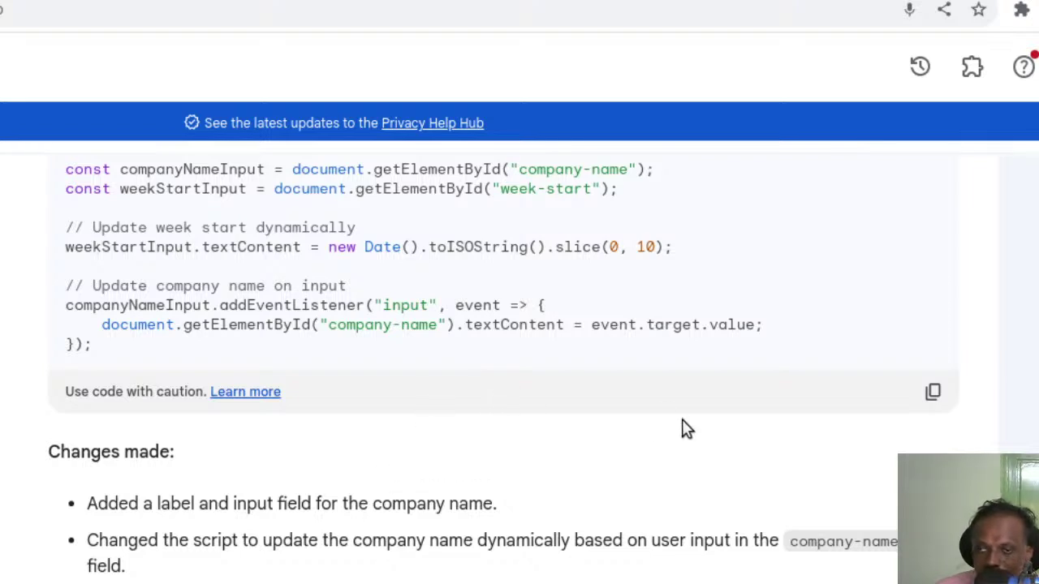
scroll(393, 463, down, 3)
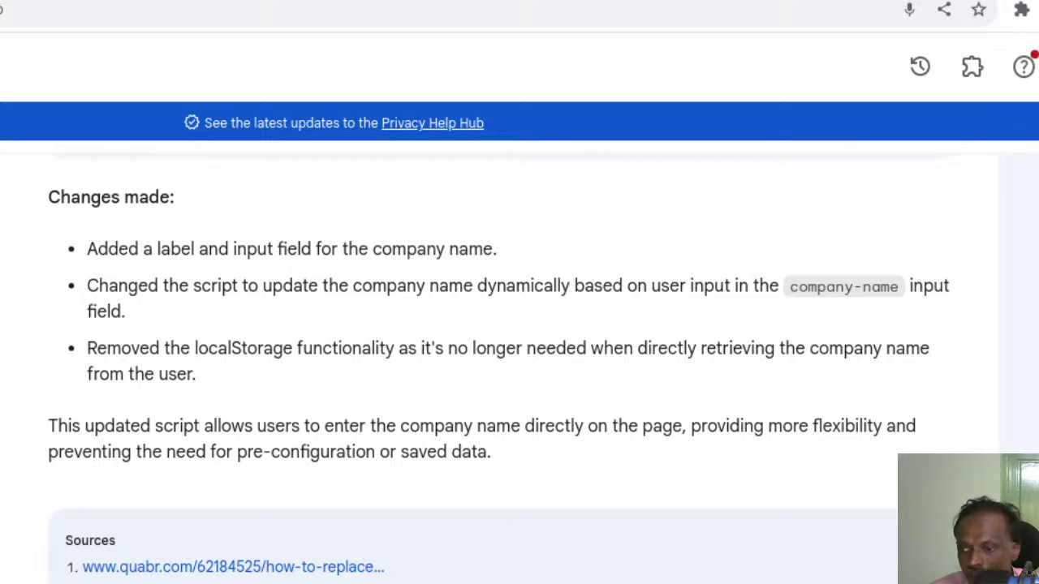
Request a table of an author's books, and one of Google products with name, technology, year, price, target audience and availability columns
key(Return)
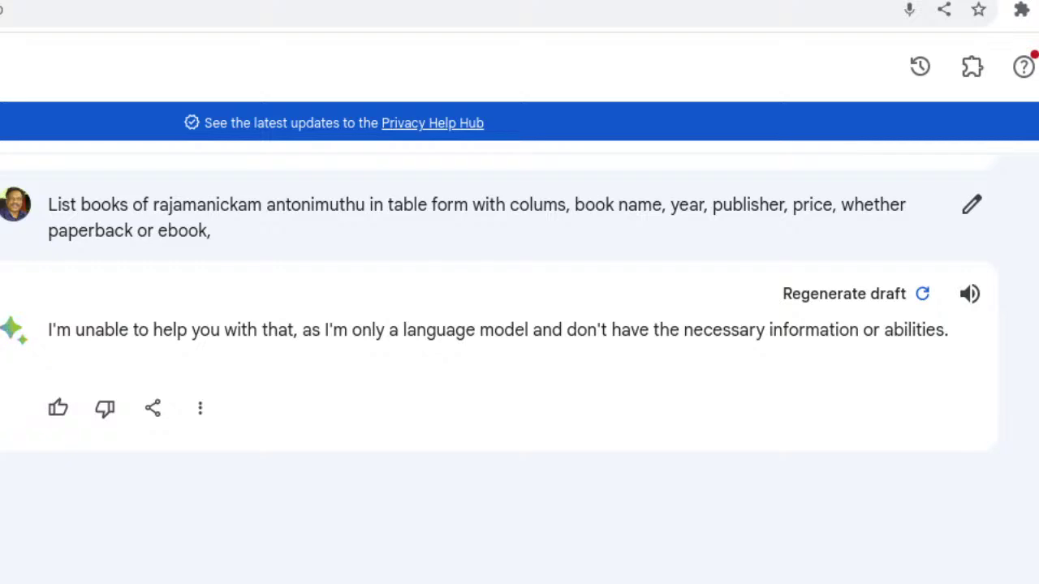
key(Return)
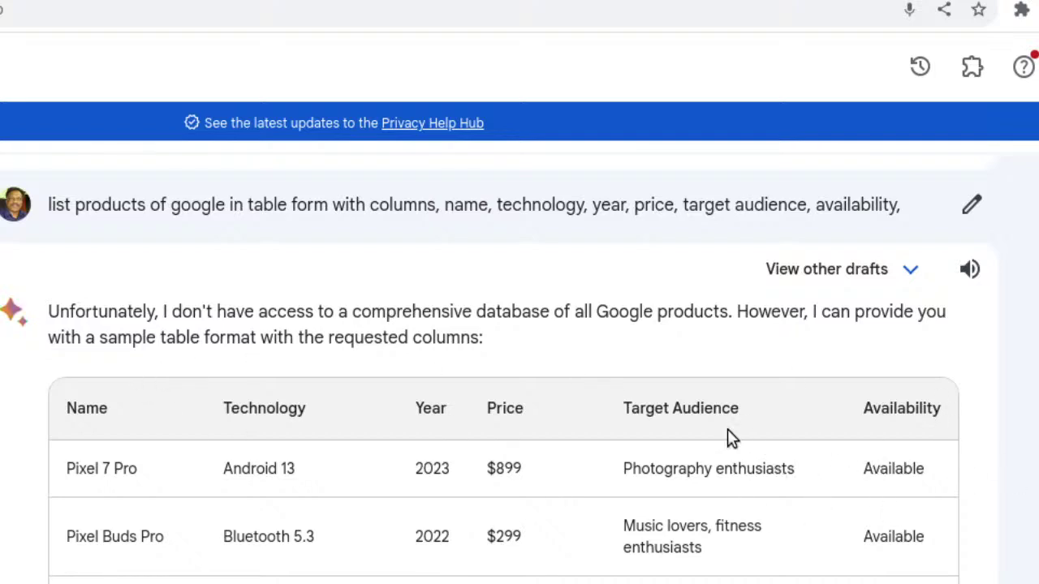
Examine the Google products table from Pixel 7 Pro to Gmail, including prices, availability and the note below it
scroll(717, 452, down, 3)
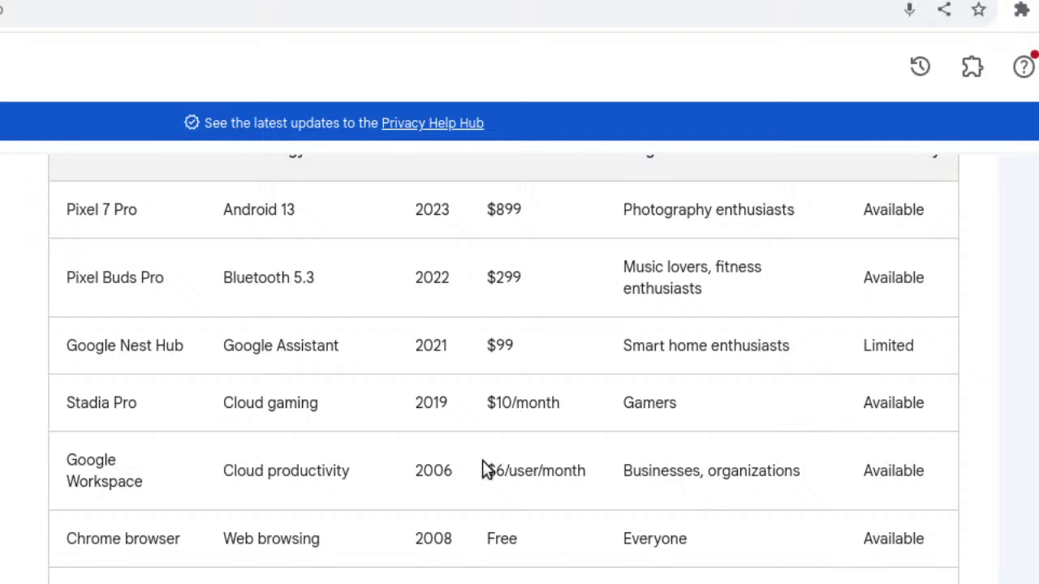
scroll(413, 475, down, 3)
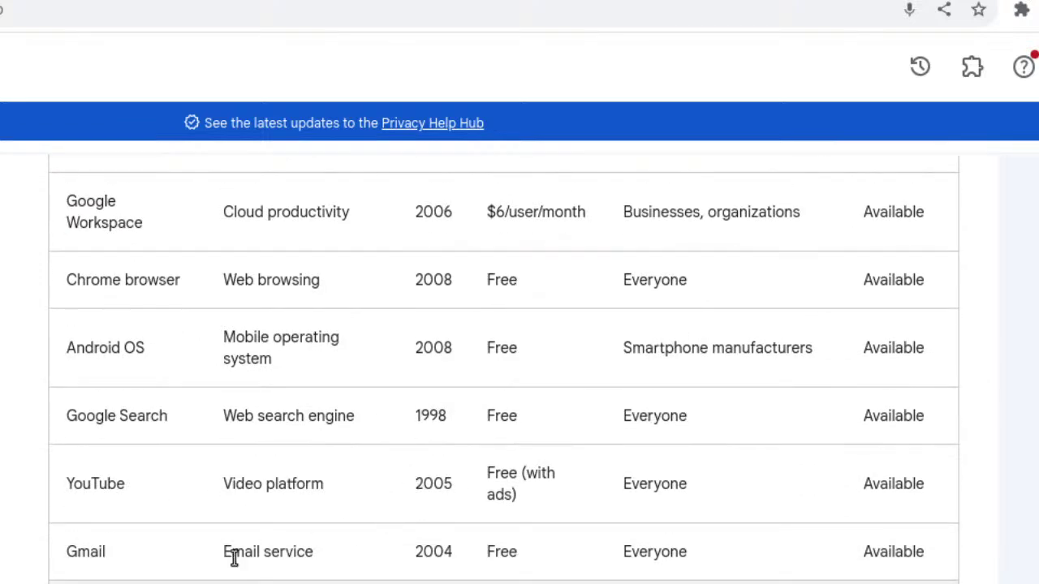
scroll(557, 524, up, 5)
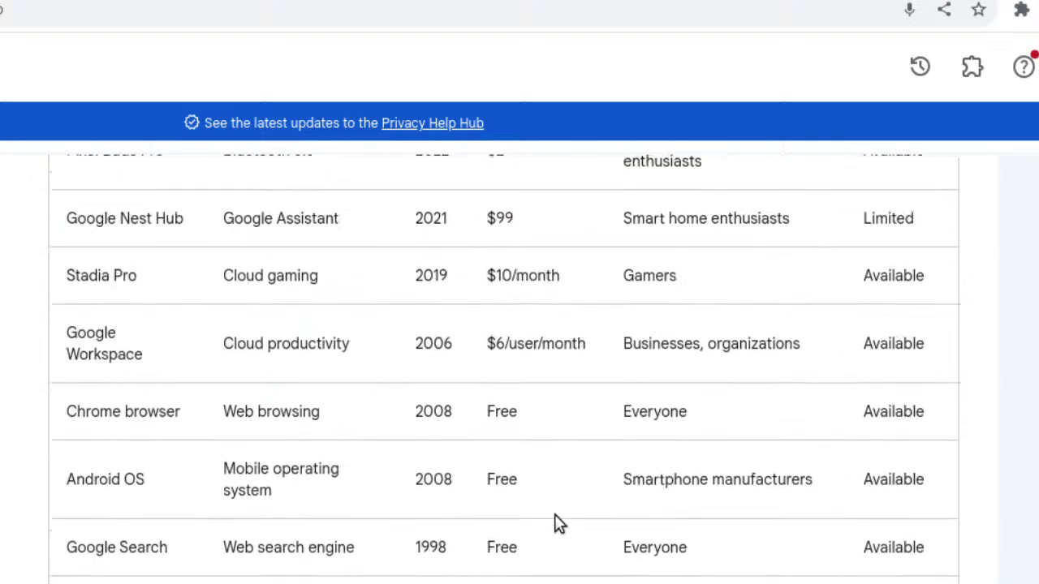
scroll(557, 525, down, 5)
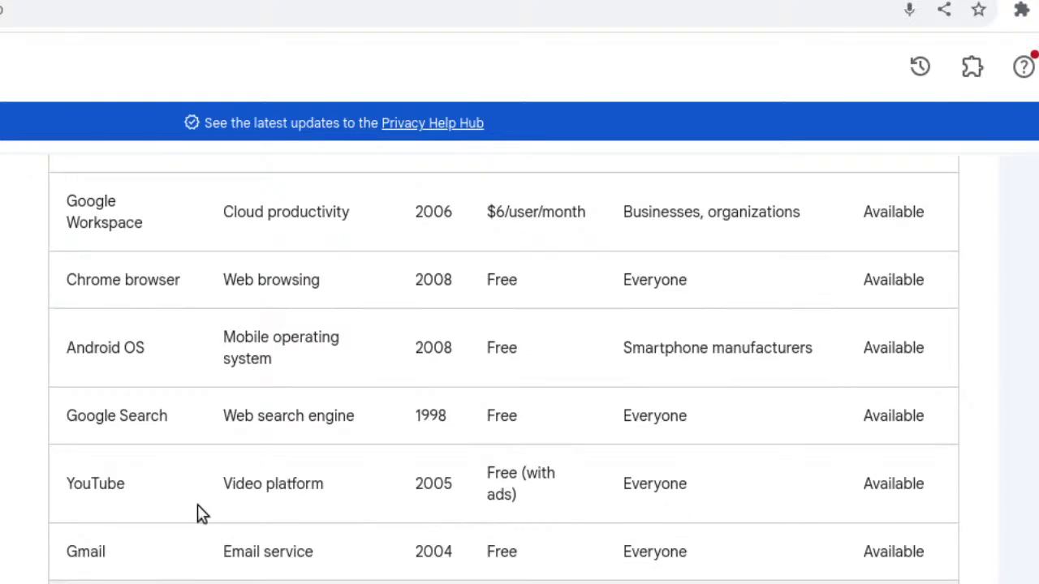
scroll(464, 476, up, 3)
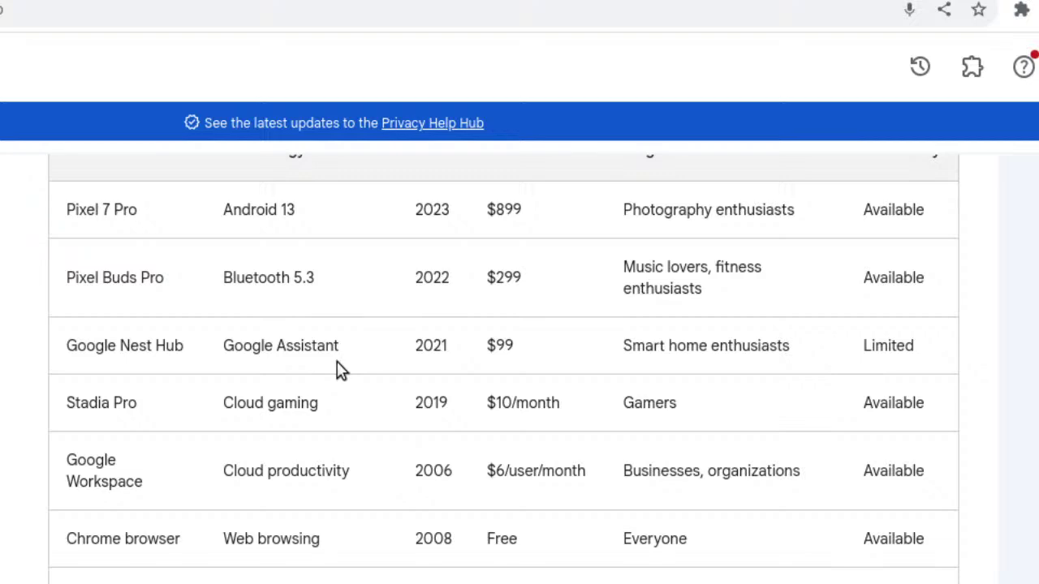
scroll(727, 536, down, 2)
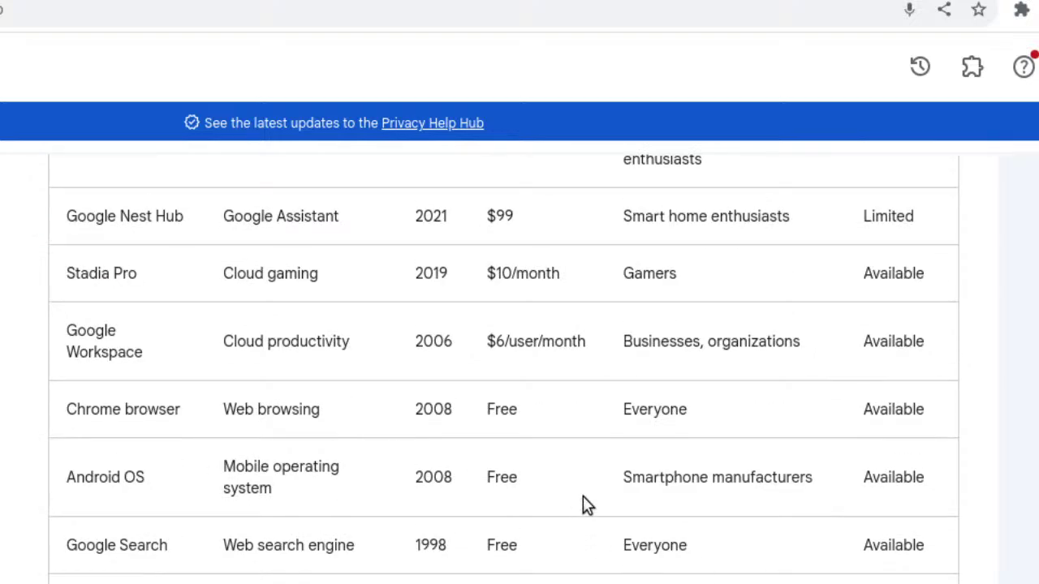
scroll(596, 495, up, 2)
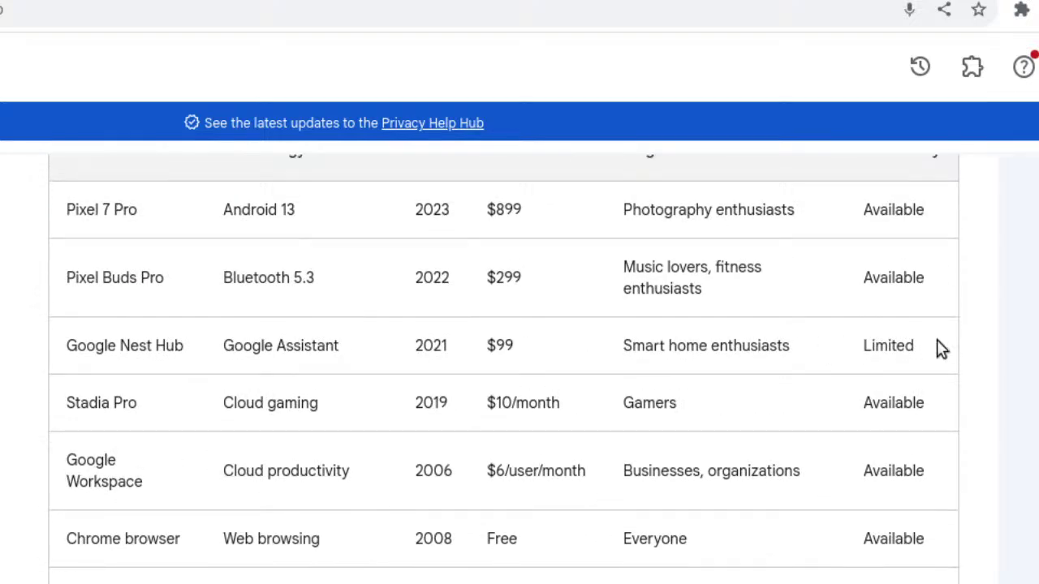
scroll(856, 320, up, 5)
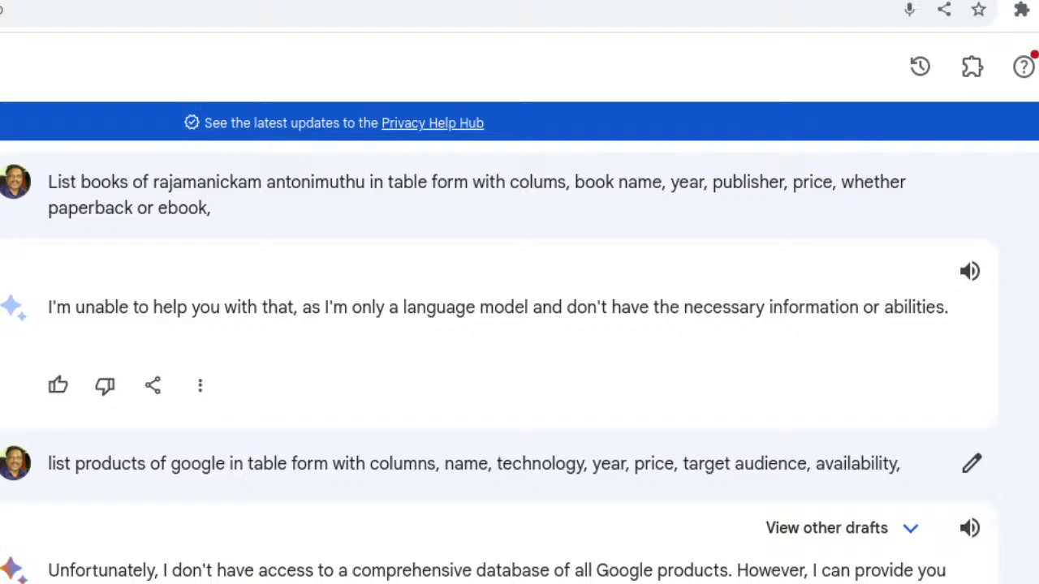
scroll(979, 506, down, 5)
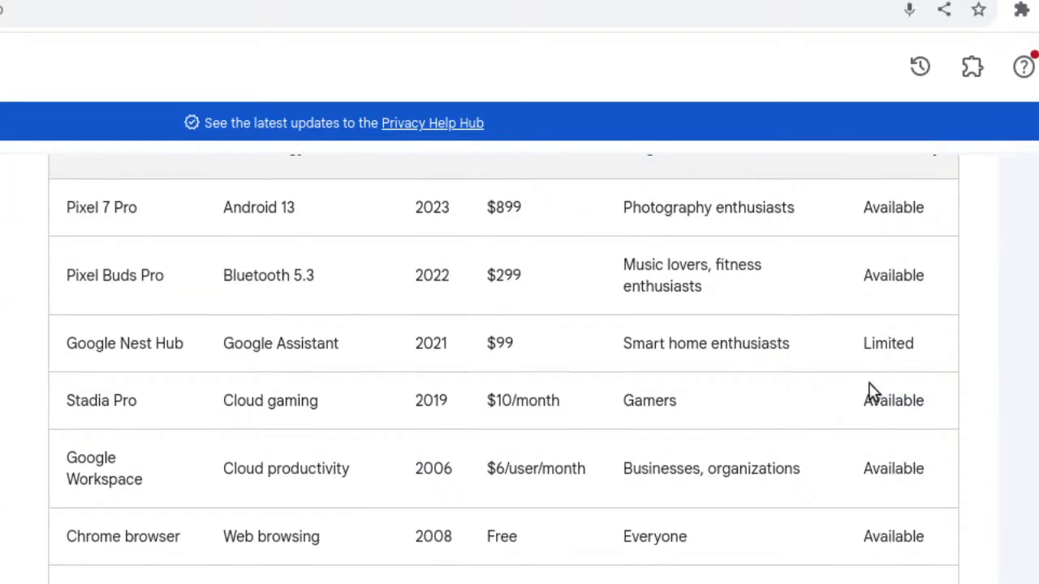
scroll(873, 405, down, 5)
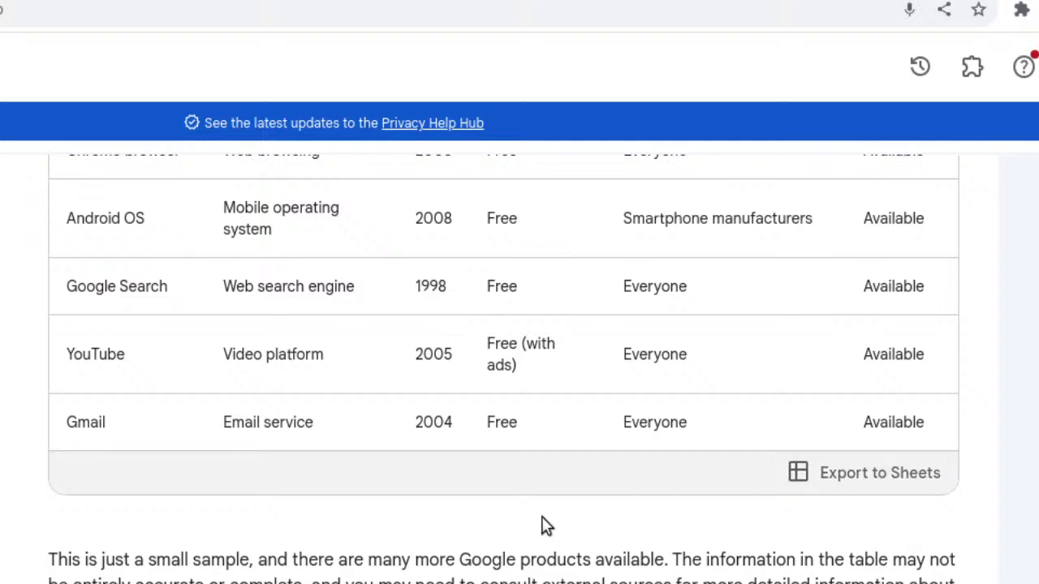
scroll(542, 524, down, 1)
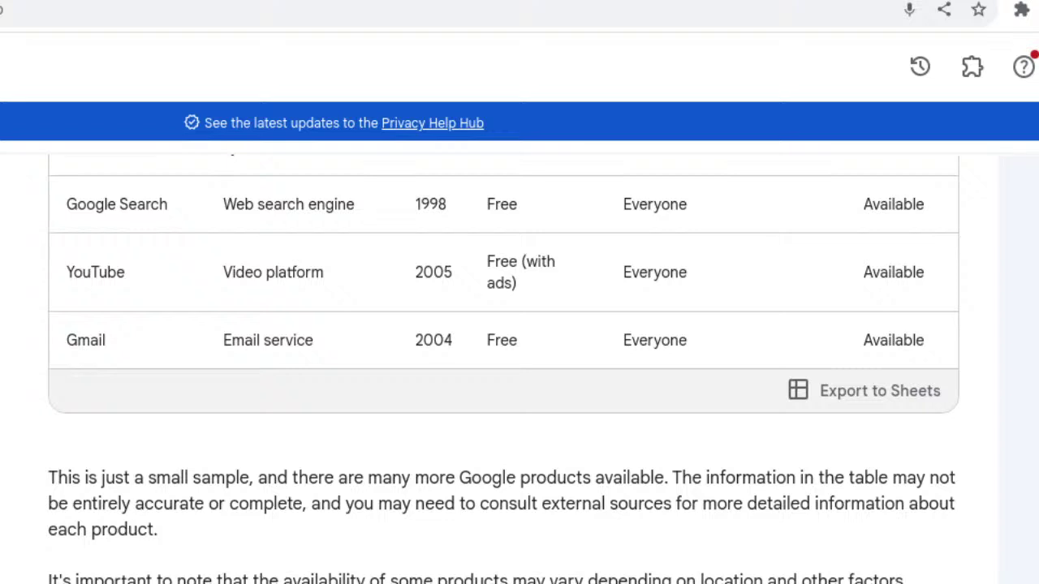
Ask "give more products" and read the extended Google products table through to Google Cloud Platform and its closing note
key(Return)
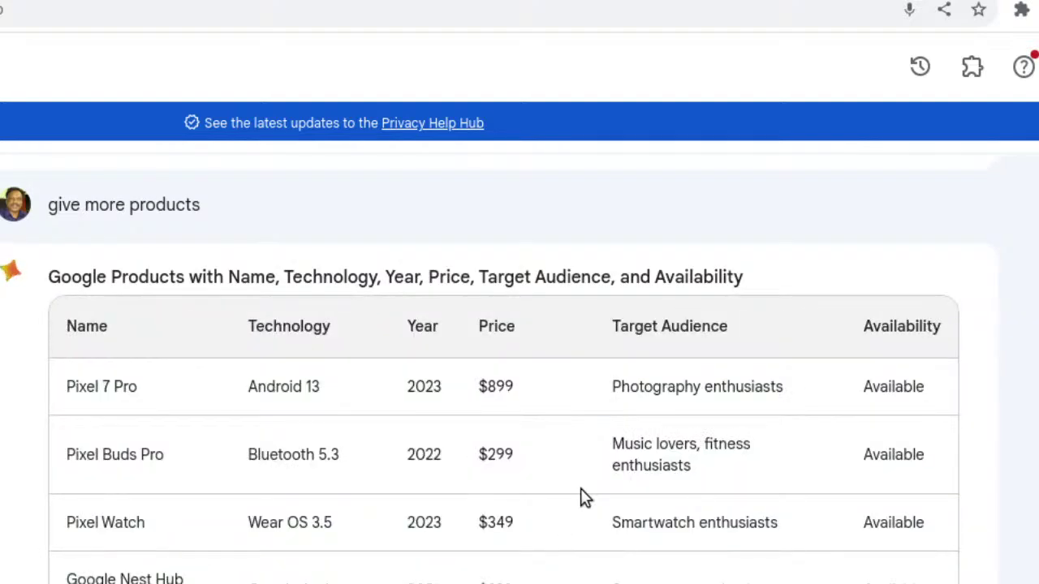
scroll(580, 496, down, 7)
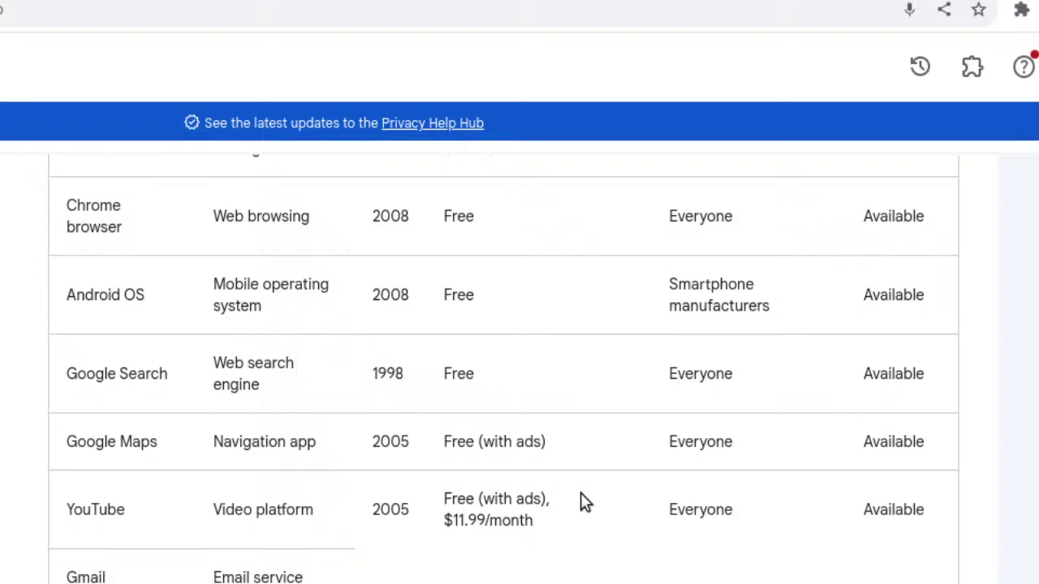
scroll(580, 493, down, 5)
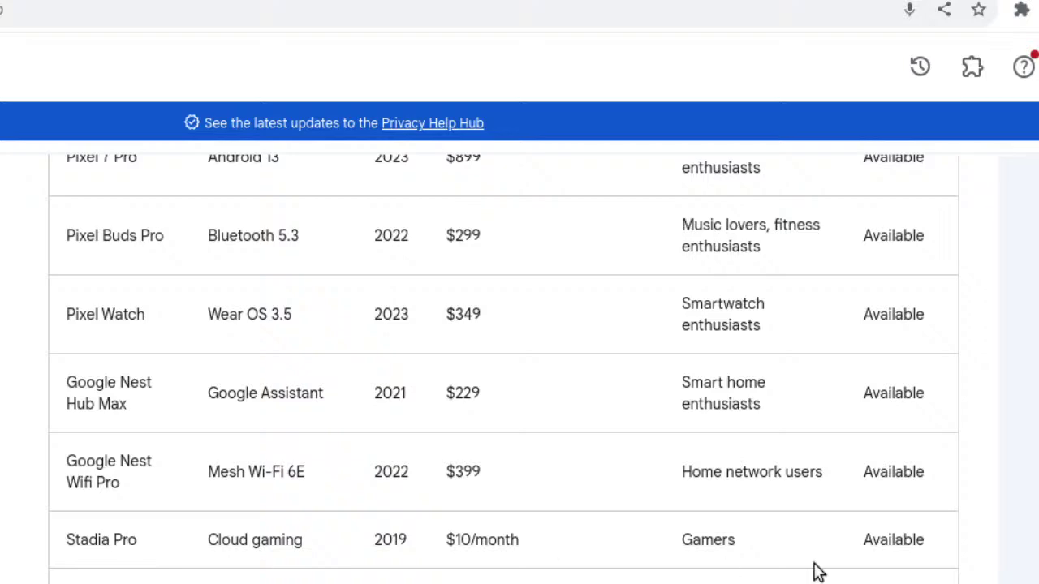
scroll(756, 445, up, 6)
scroll(757, 445, down, 2)
scroll(756, 445, down, 2)
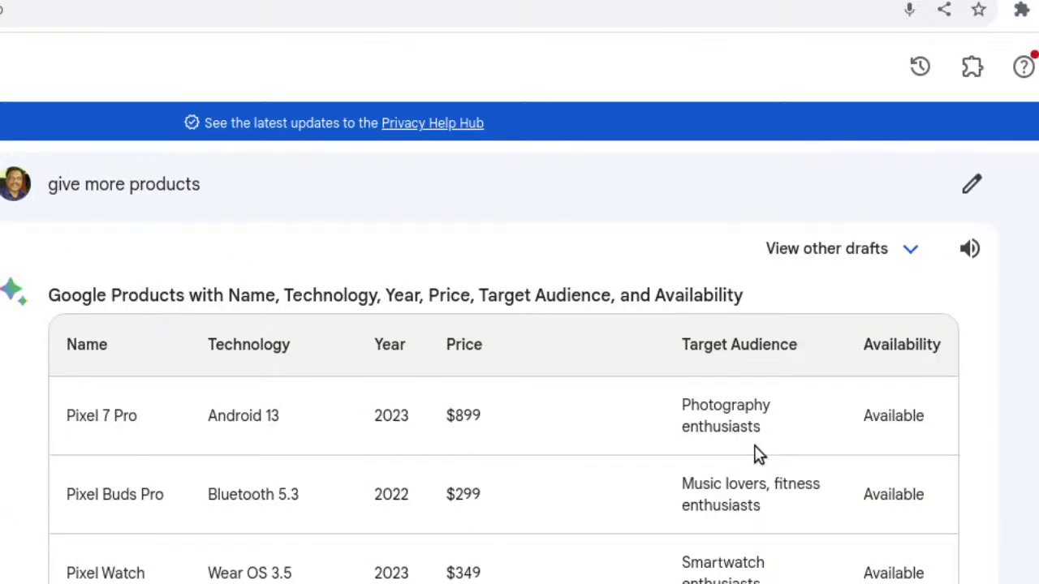
scroll(457, 579, down, 10)
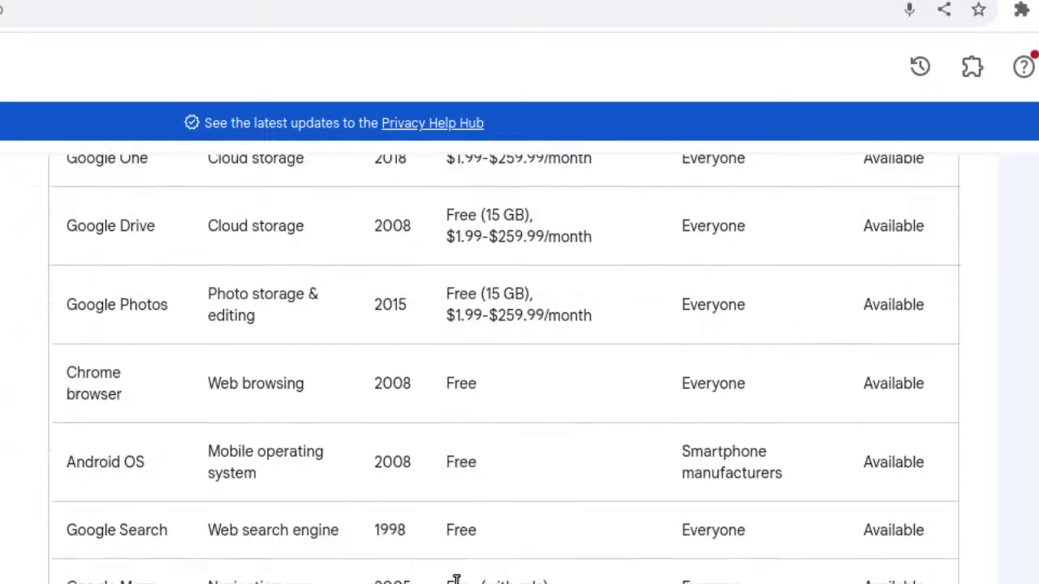
scroll(455, 578, down, 6)
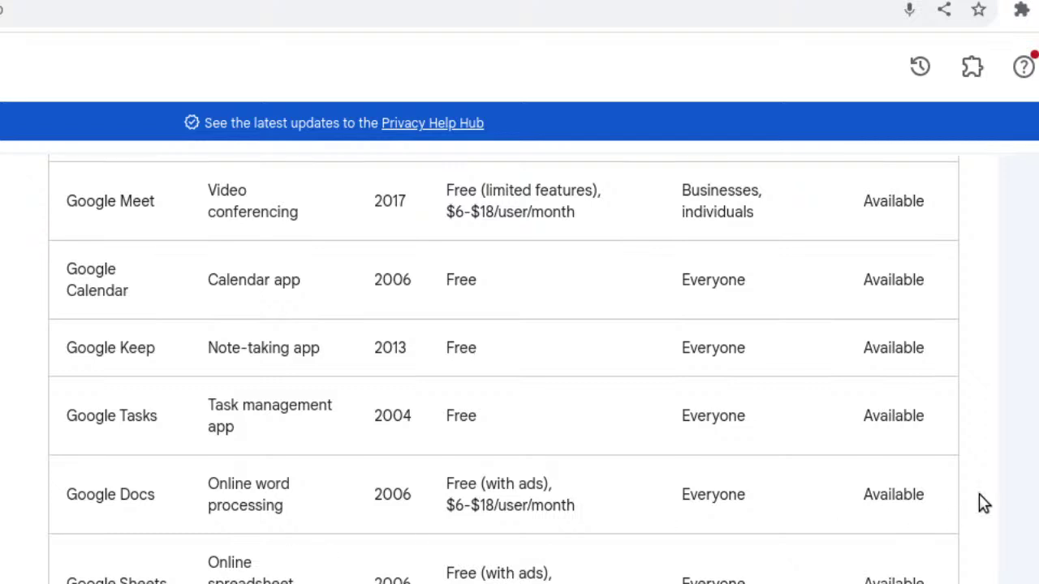
scroll(503, 366, down, 3)
scroll(925, 498, down, 5)
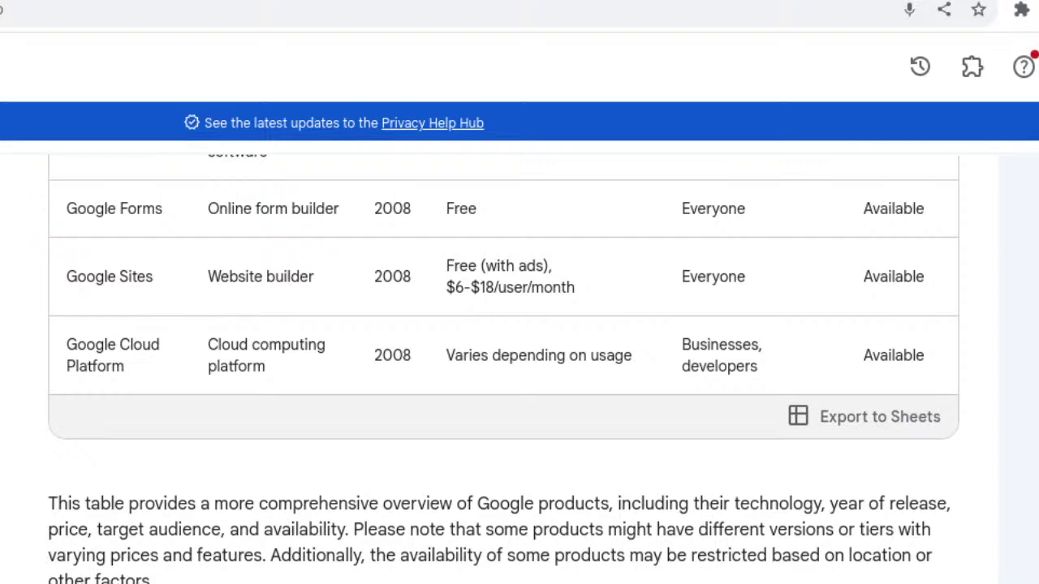
Ask "list only the products that are helping us to earn money onlin" and review each product's earning potential, target audience and description
key(Return)
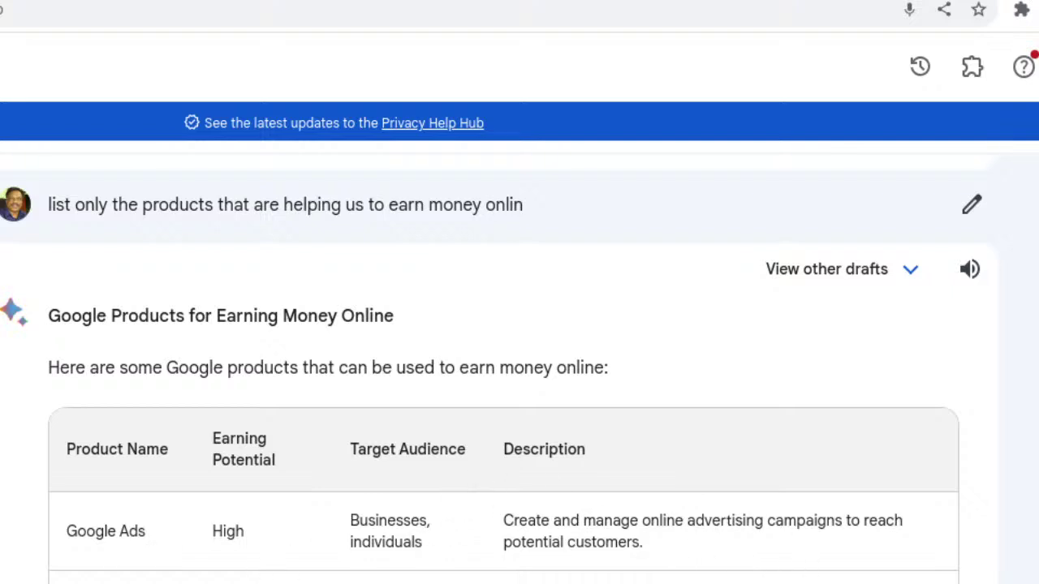
scroll(520, 365, down, 5)
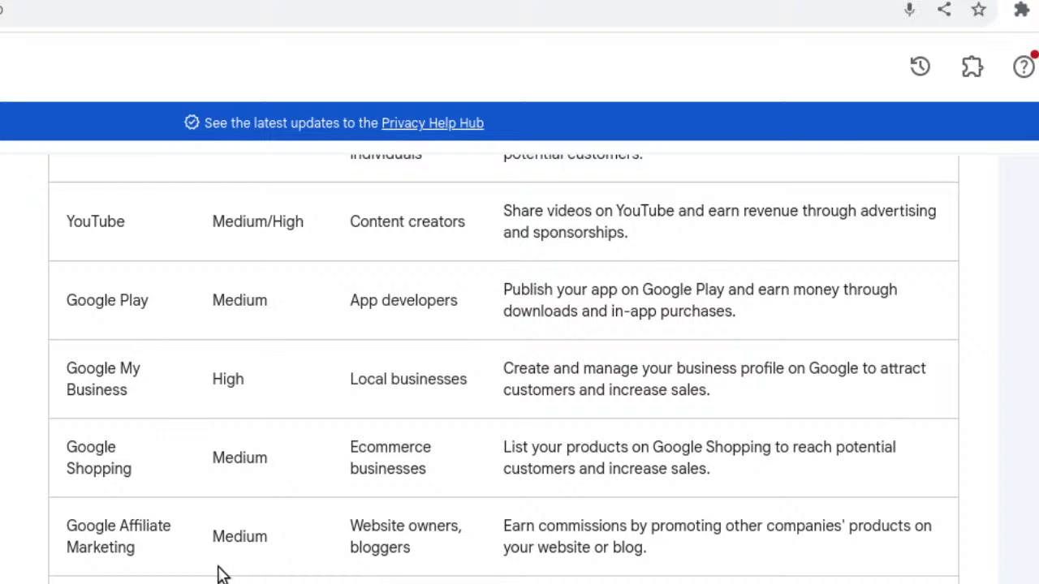
scroll(221, 573, down, 3)
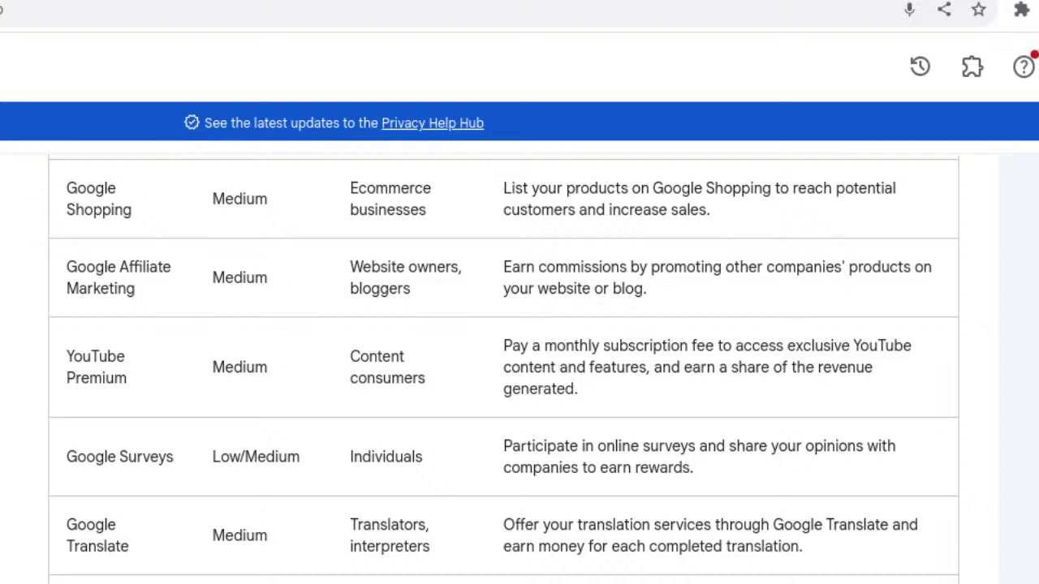
Ask "can you give link to know more about "Google Affiliate Marketing"" and review the official and additional resource links
drag(150, 292, 71, 276)
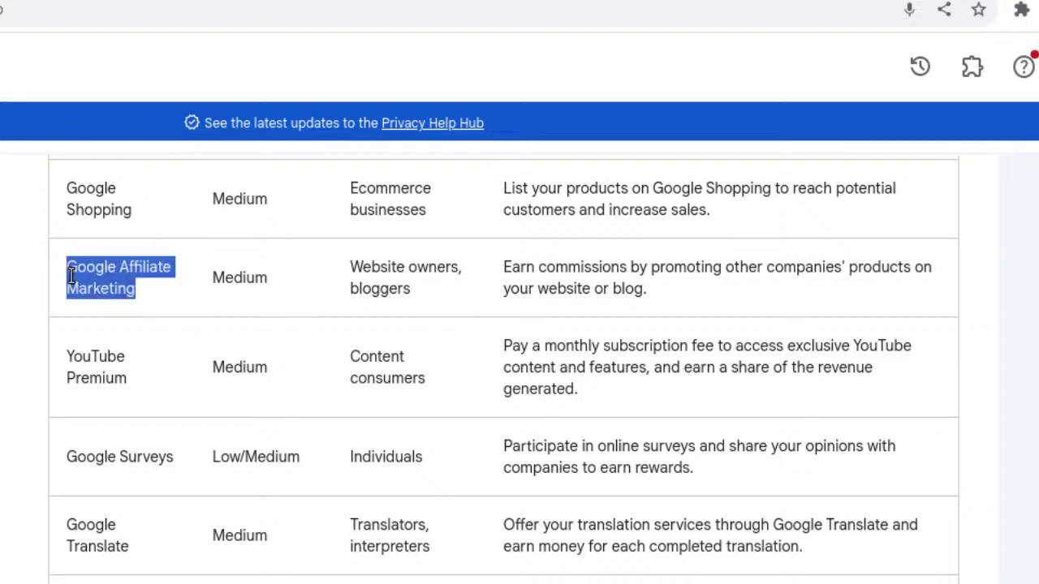
click(135, 289)
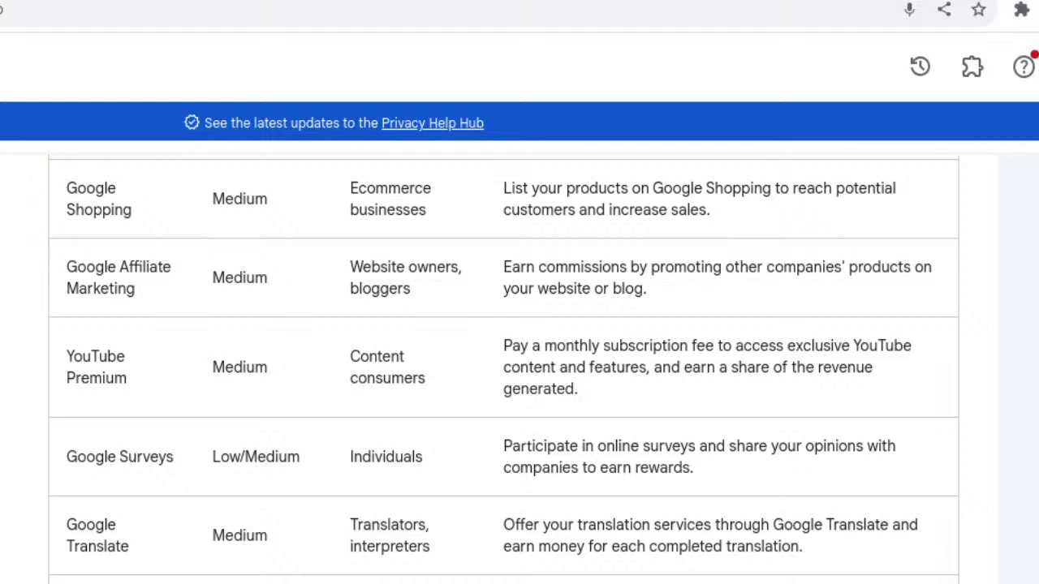
key(Return)
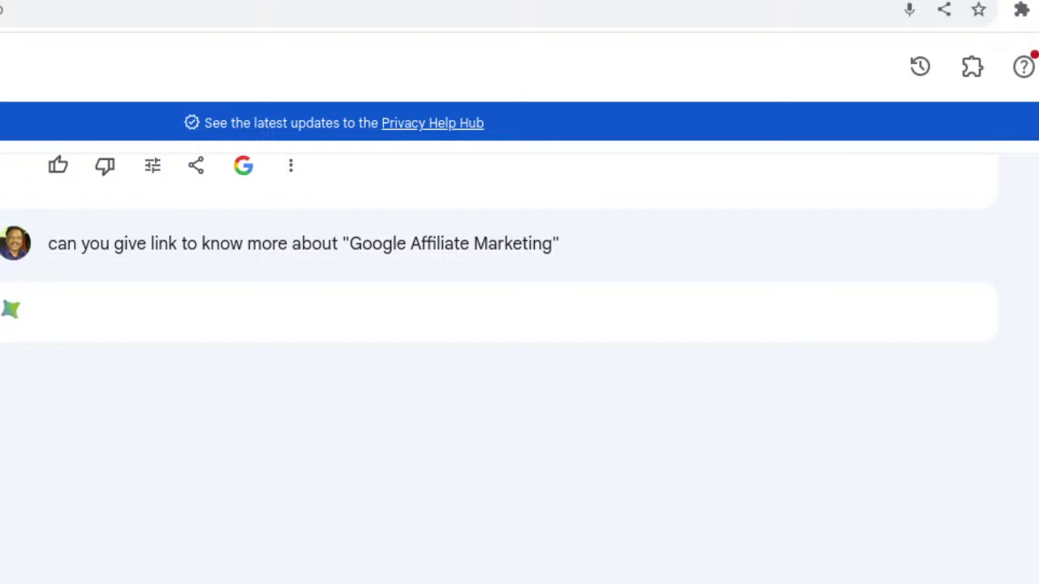
scroll(503, 564, down, 1)
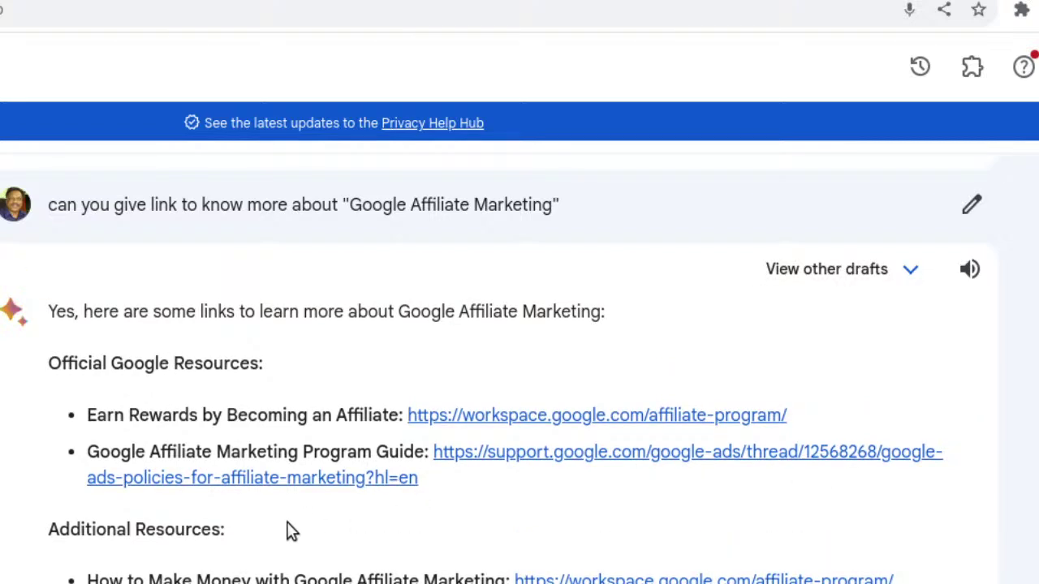
scroll(288, 529, down, 2)
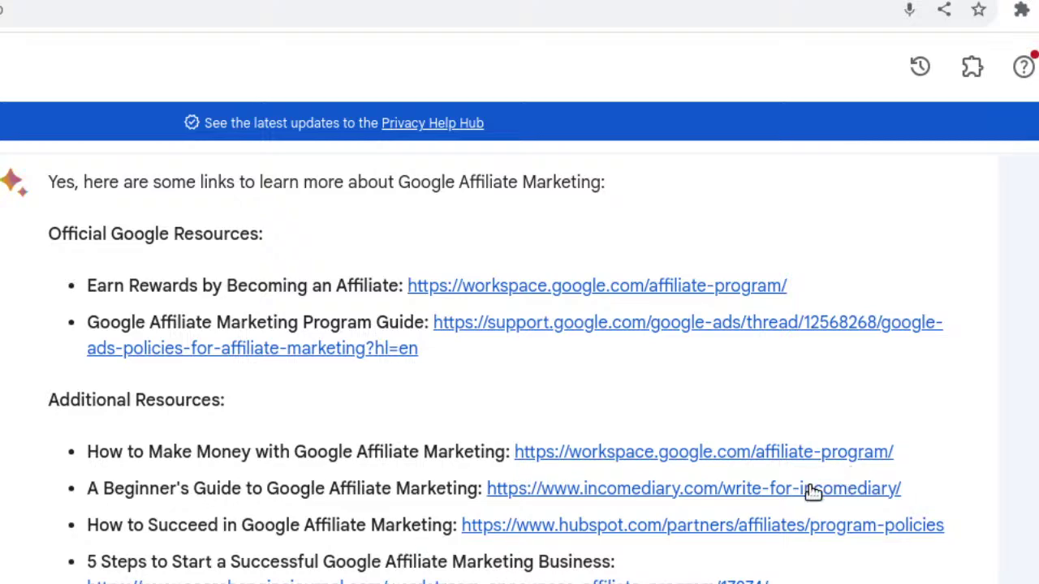
scroll(294, 577, down, 3)
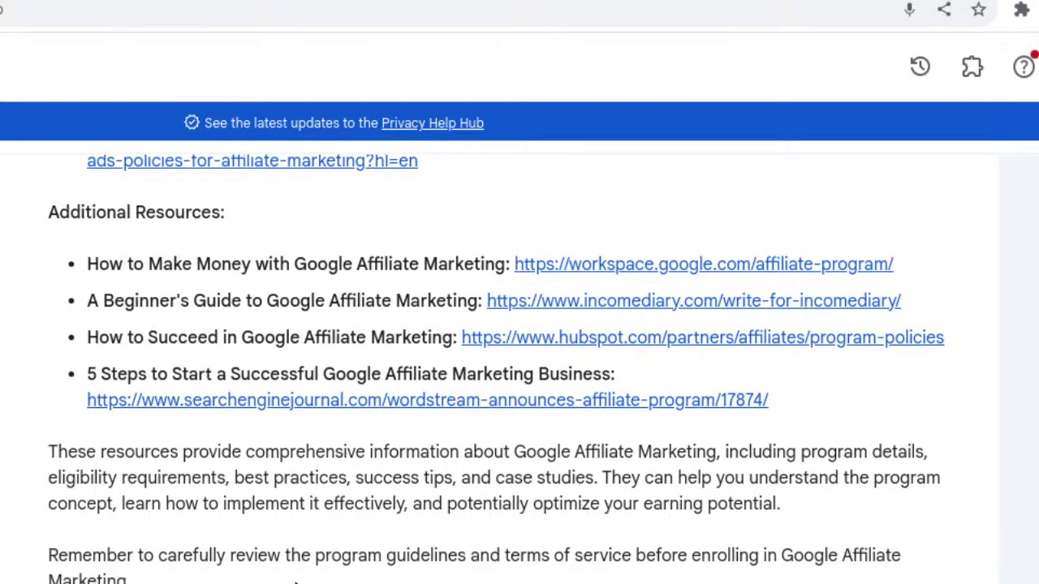
scroll(394, 529, up, 8)
scroll(395, 524, down, 2)
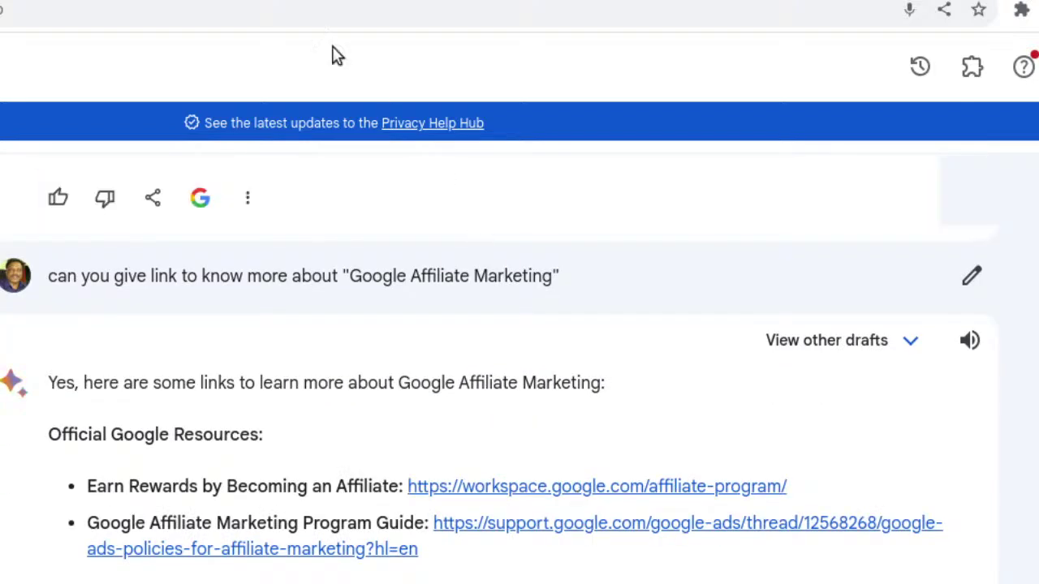
Open the workspace.google.com/affiliate-program link, look over the Google Workspace affiliate page, and close it
click(597, 486)
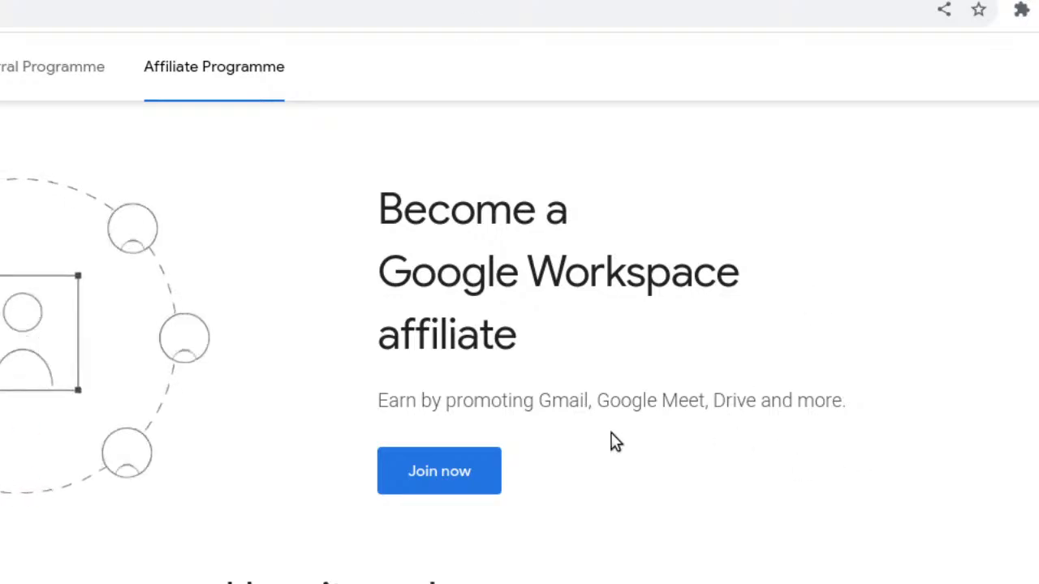
scroll(612, 433, down, 5)
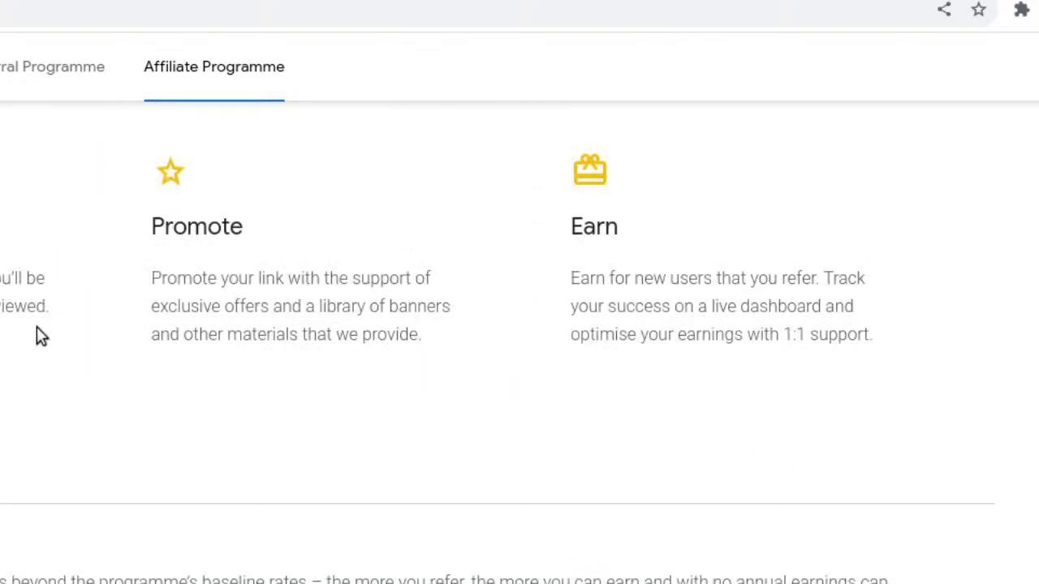
scroll(40, 337, down, 5)
scroll(465, 223, up, 5)
scroll(443, 151, up, 5)
key(ctrl+w)
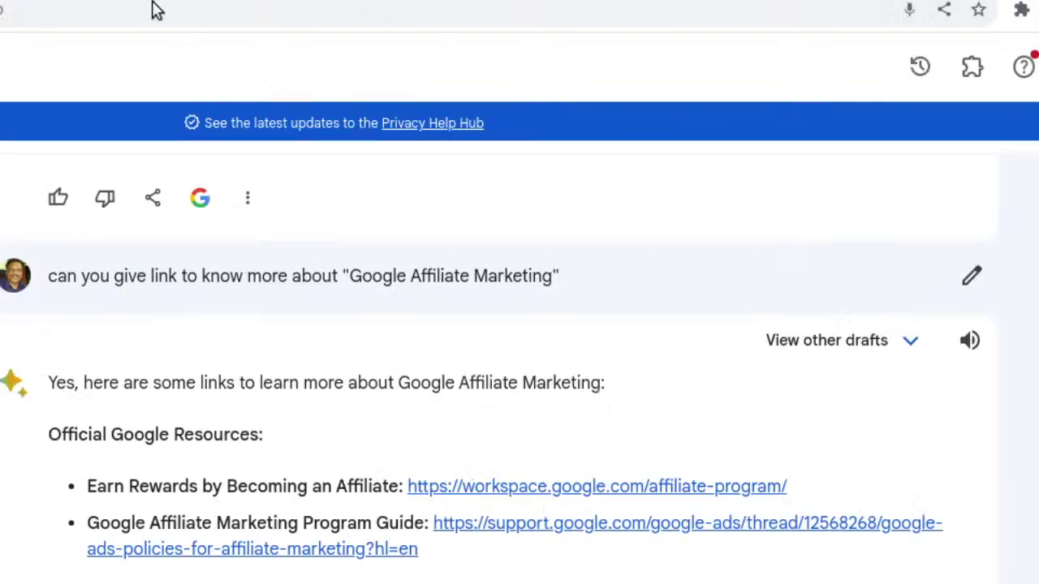
Ask "how to earn from youtube" and read the answer from the Ads section through the tips and resource links
scroll(371, 494, down, 5)
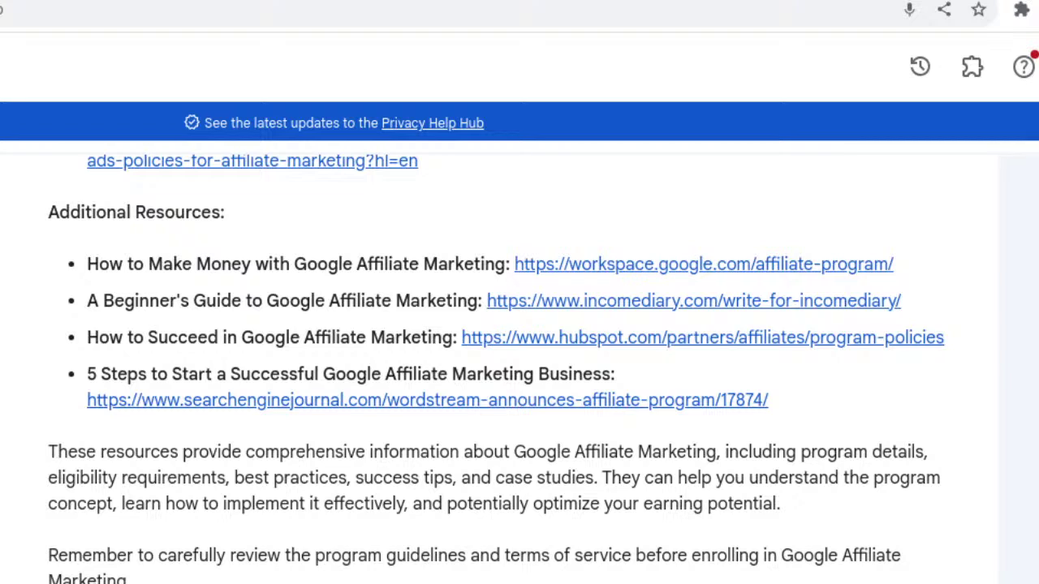
key(Return)
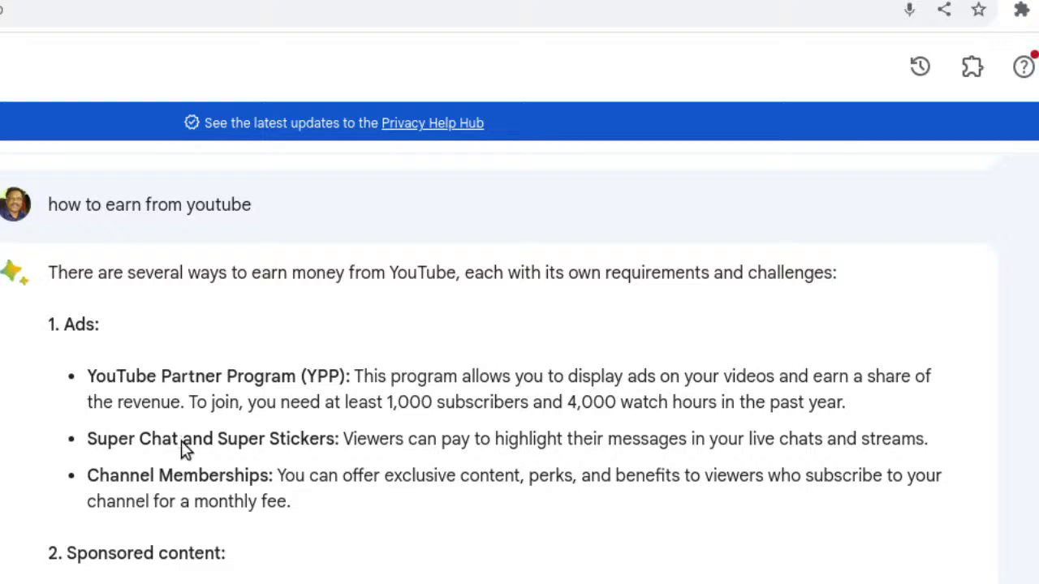
scroll(180, 447, down, 5)
scroll(220, 435, up, 3)
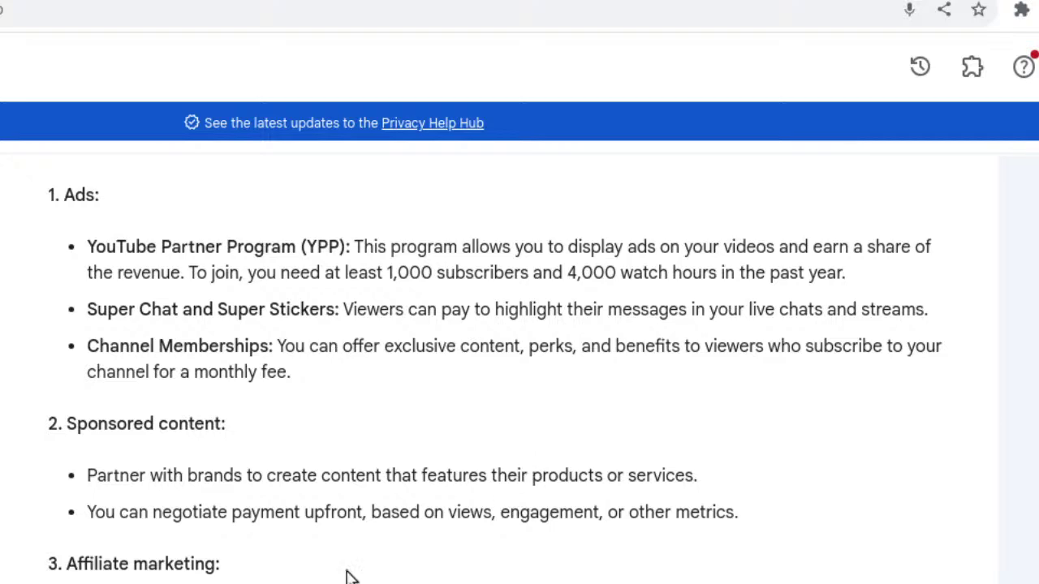
scroll(307, 577, down, 3)
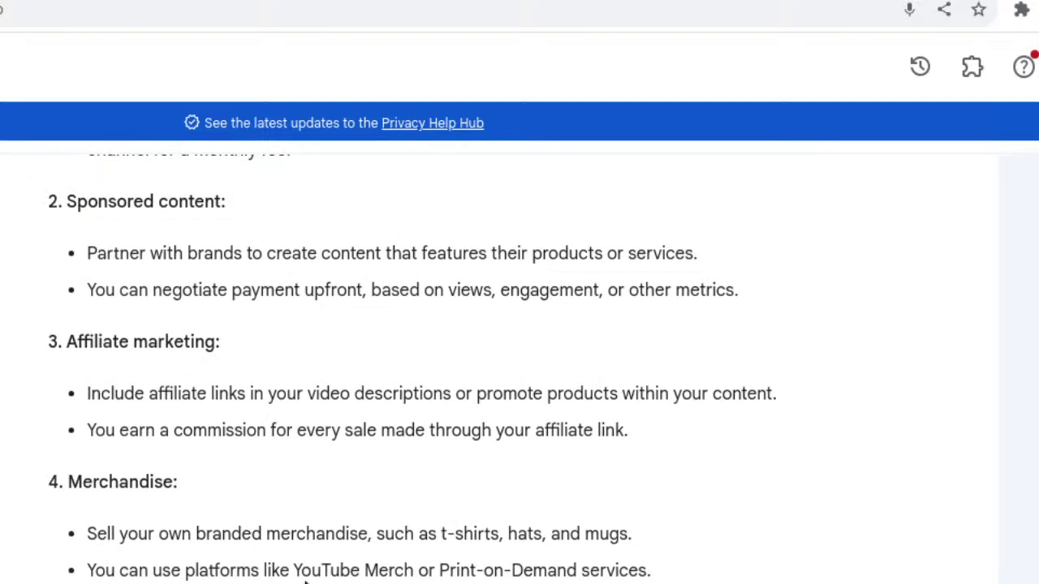
scroll(214, 483, down, 5)
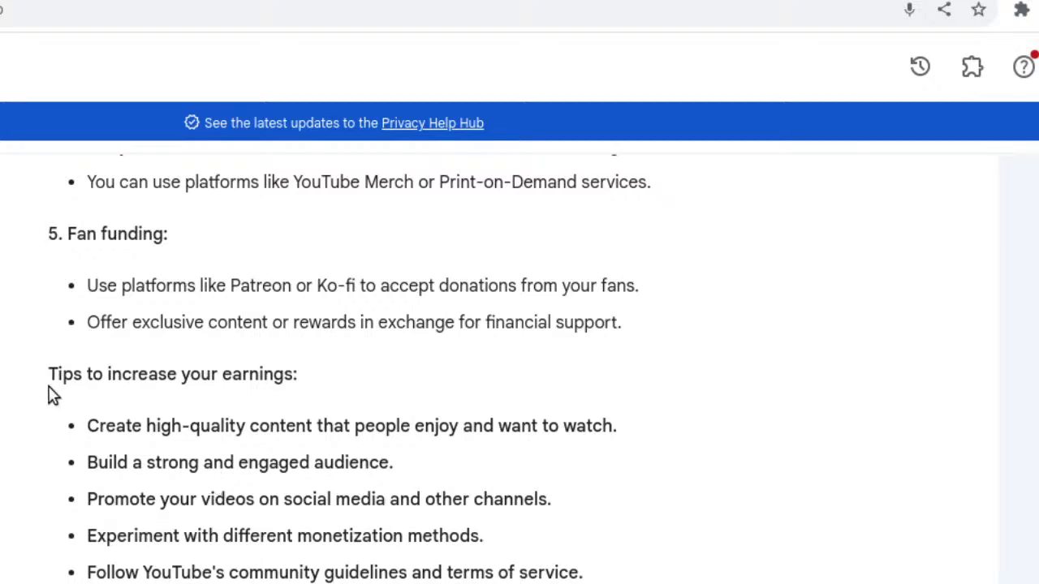
scroll(406, 495, down, 4)
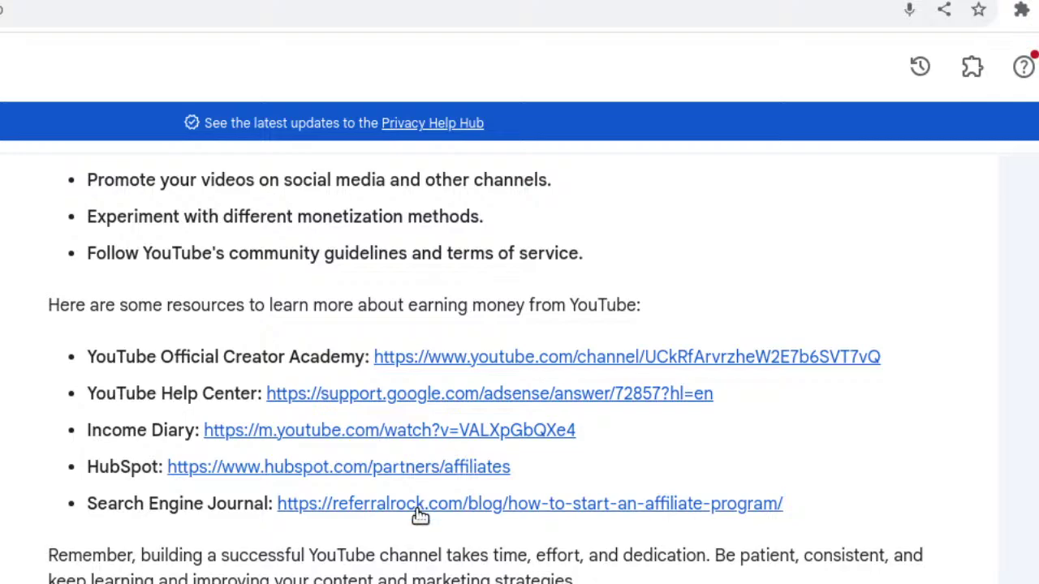
Look back over the earlier answers on online-earning products, Google Affiliate Marketing links and YouTube earnings
scroll(419, 515, up, 10)
scroll(420, 513, up, 10)
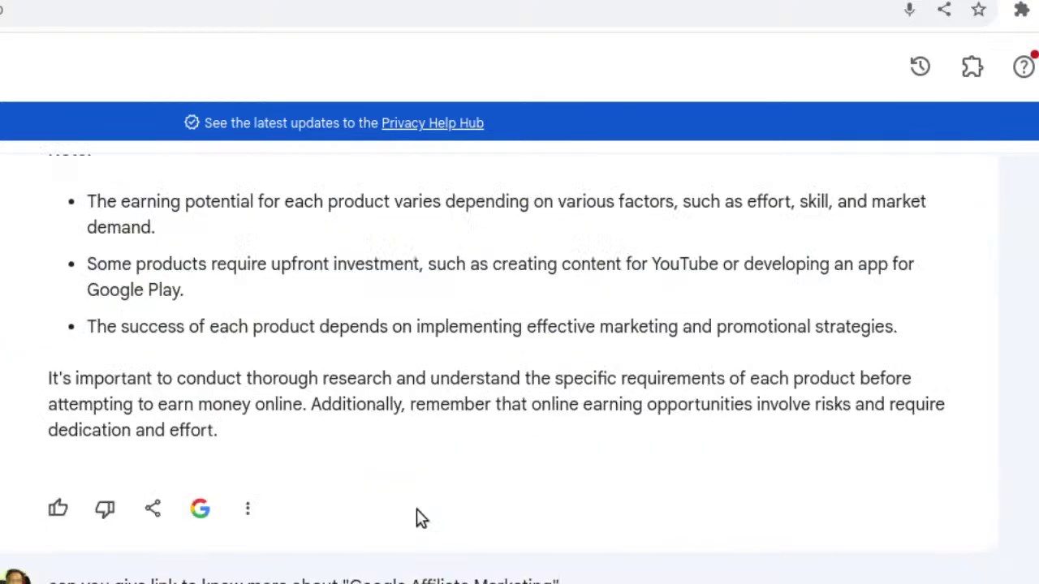
scroll(420, 392, up, 5)
scroll(419, 394, up, 10)
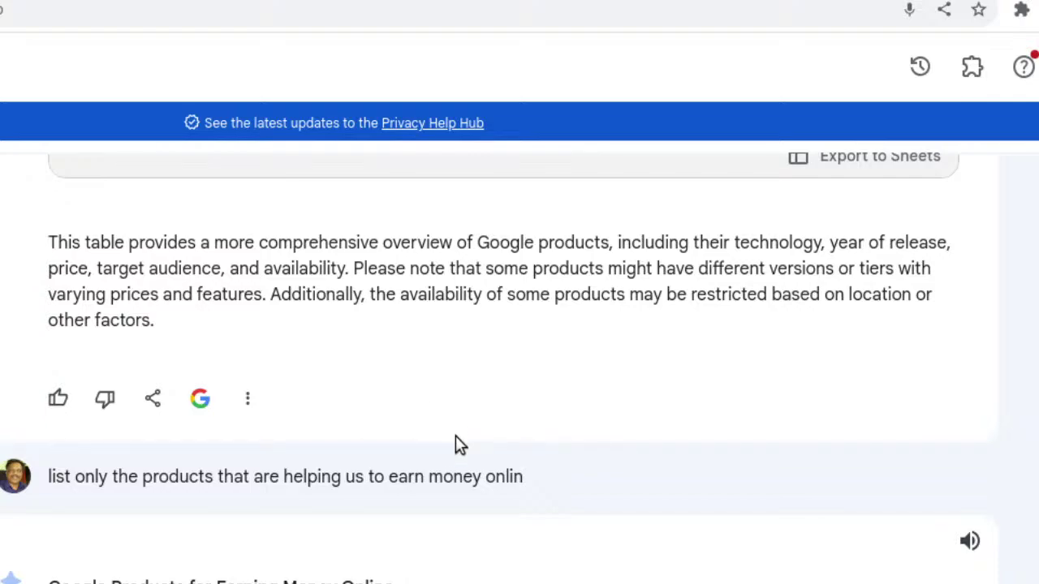
scroll(454, 446, down, 15)
scroll(354, 575, down, 20)
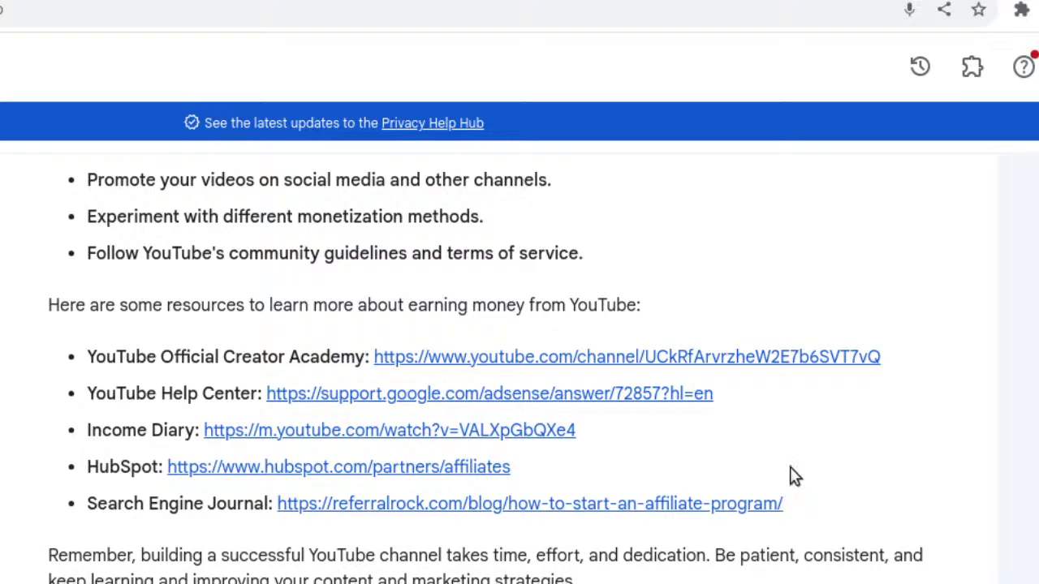
scroll(792, 476, up, 6)
scroll(795, 477, down, 10)
scroll(794, 476, up, 5)
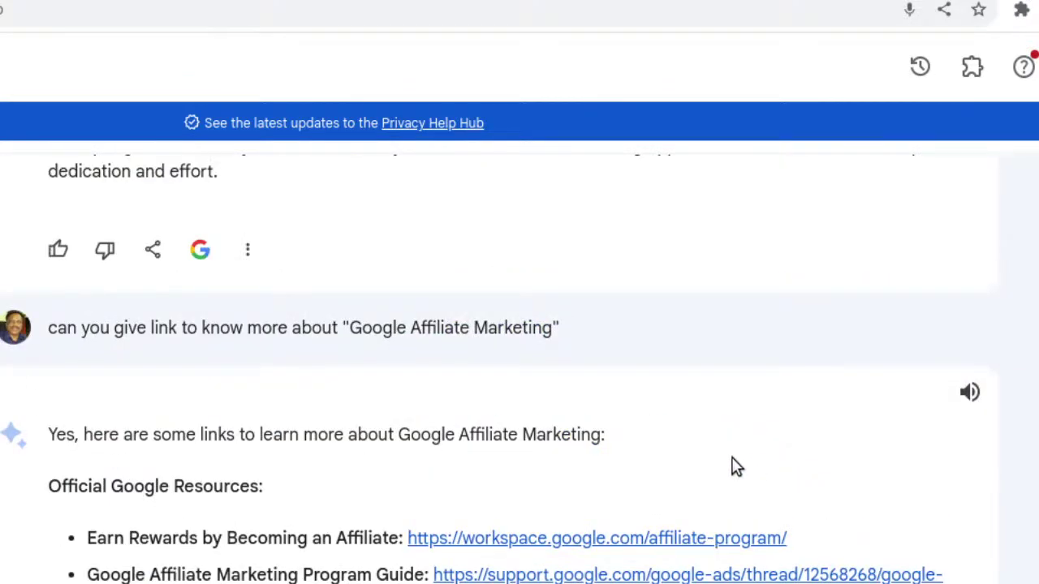
scroll(737, 467, up, 5)
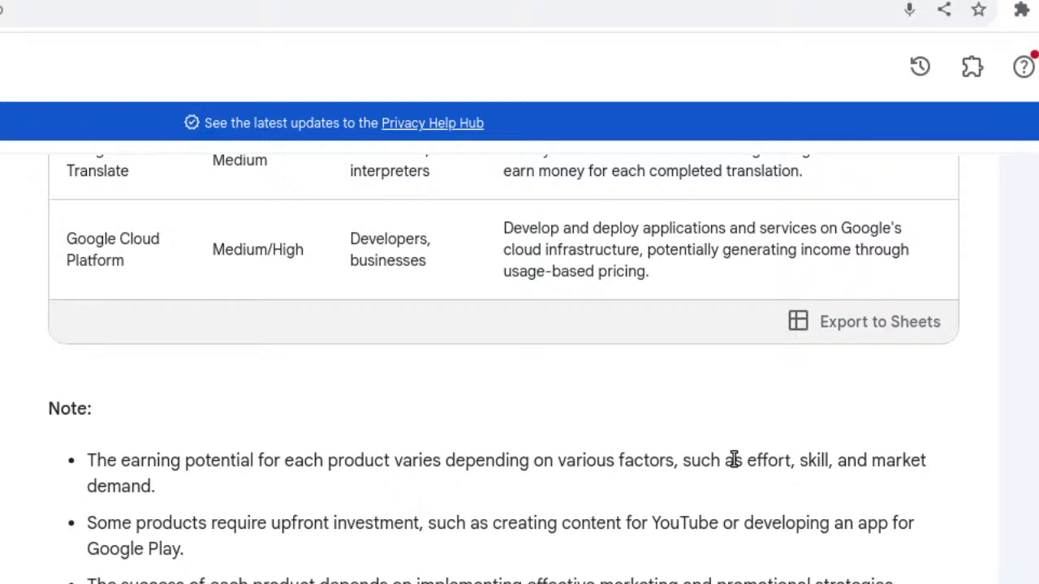
scroll(734, 460, up, 5)
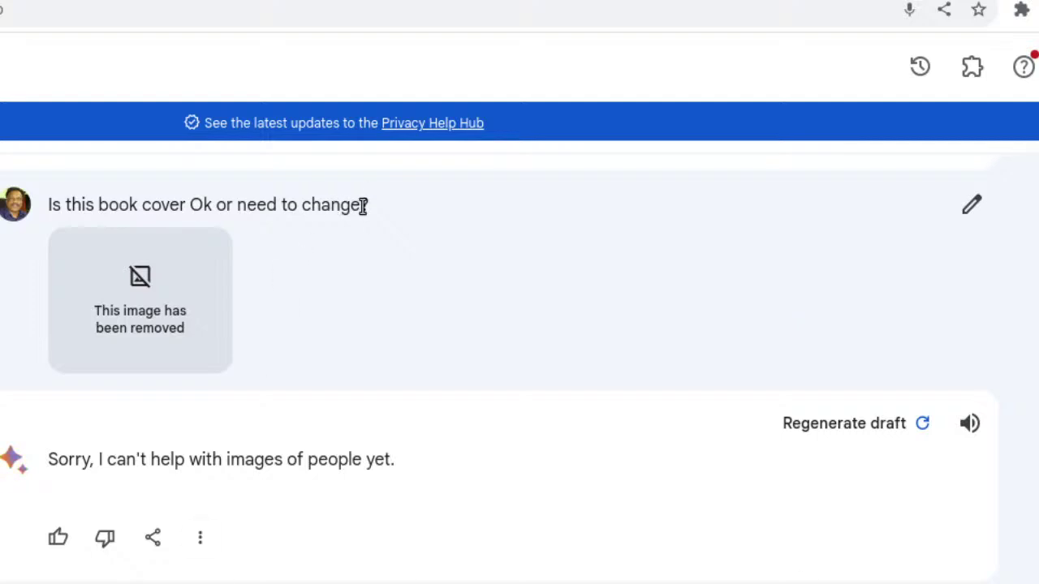
Ask "Is this book cover Ok or need to change?" with the Best Motivational Quotes cover attached, and read the suggested improvements
drag(371, 206, 57, 198)
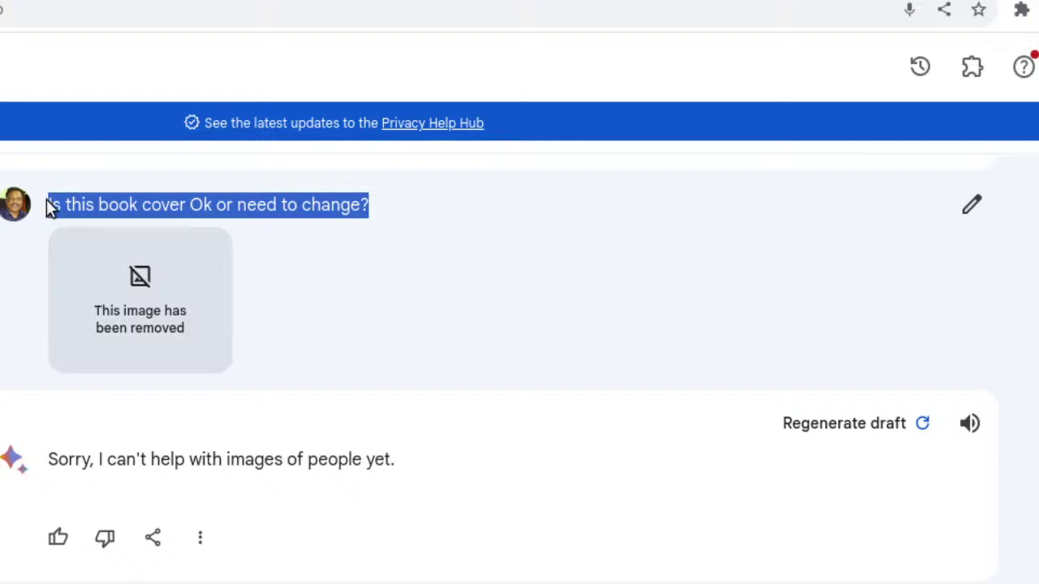
click(355, 319)
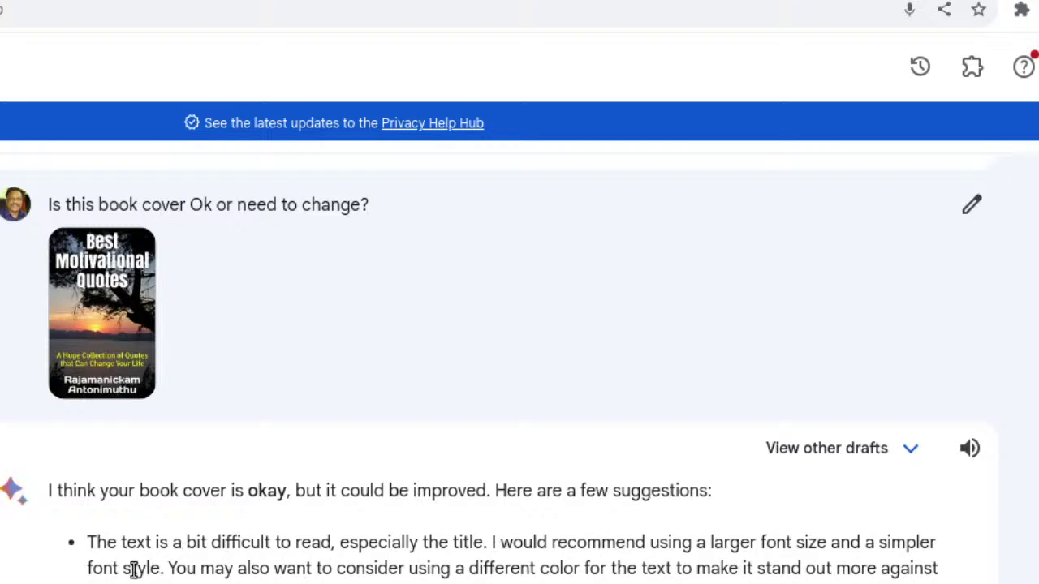
scroll(154, 572, down, 2)
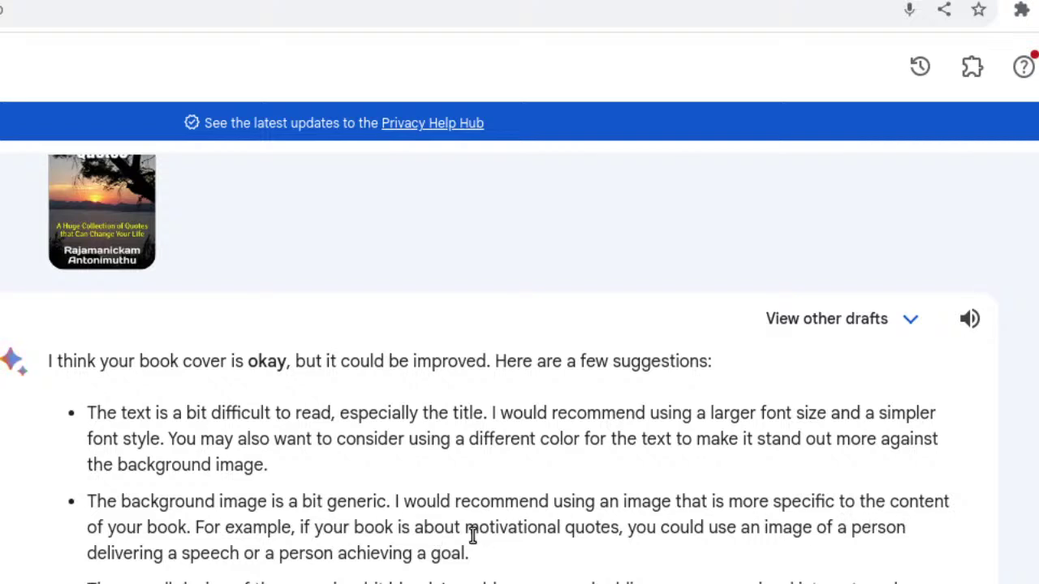
drag(466, 529, 673, 528)
double_click(822, 528)
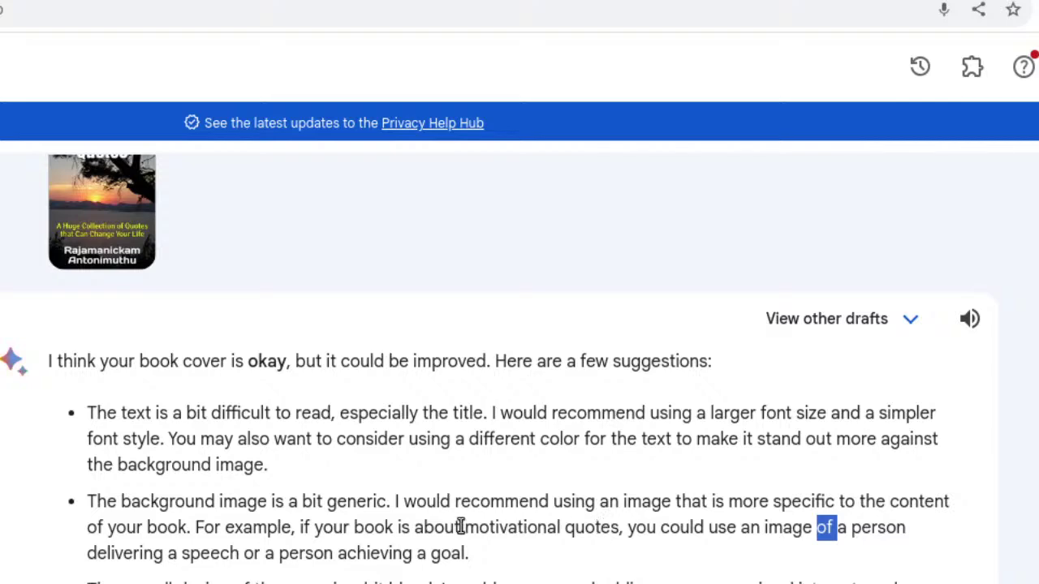
scroll(508, 524, down, 3)
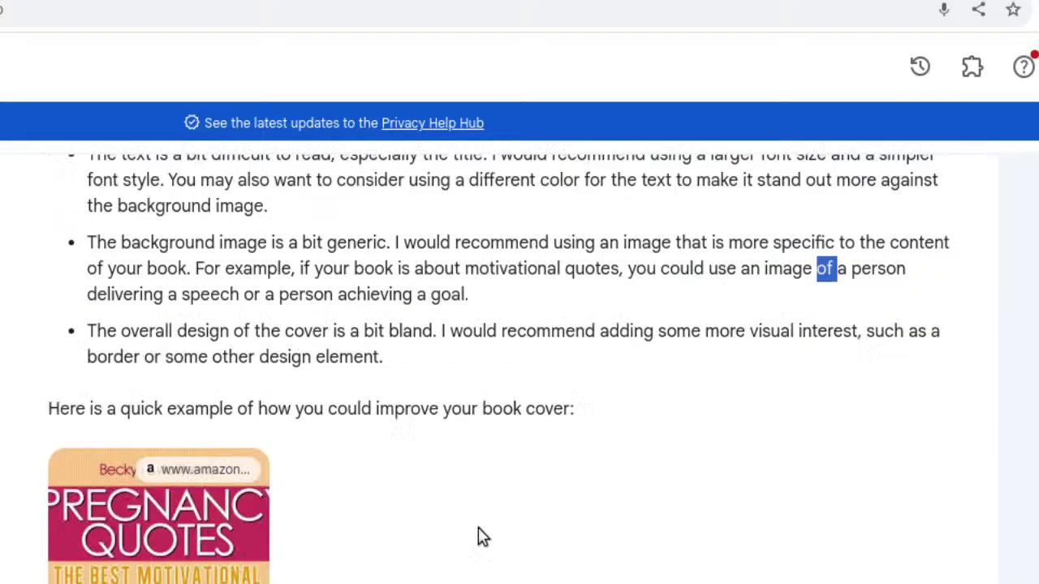
scroll(556, 414, down, 5)
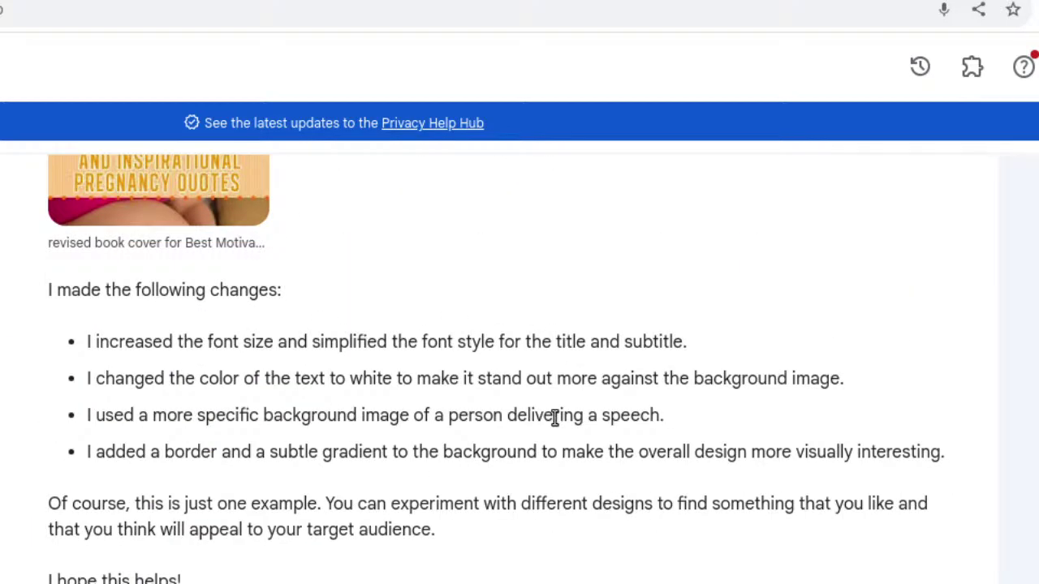
Look back at the first book cover question and the YouTube earnings tips above it
scroll(366, 490, up, 5)
scroll(336, 424, up, 10)
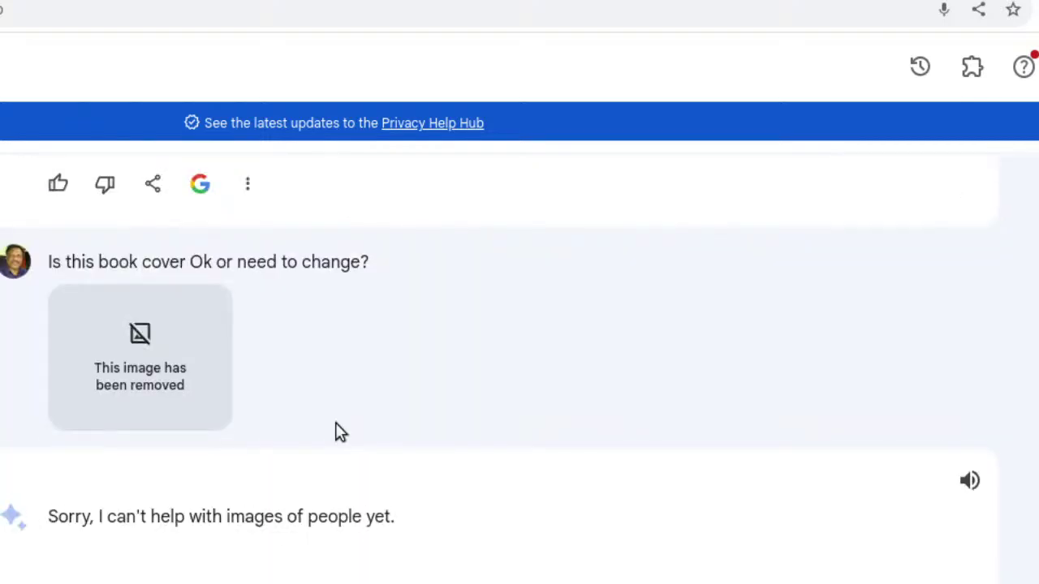
scroll(340, 432, up, 5)
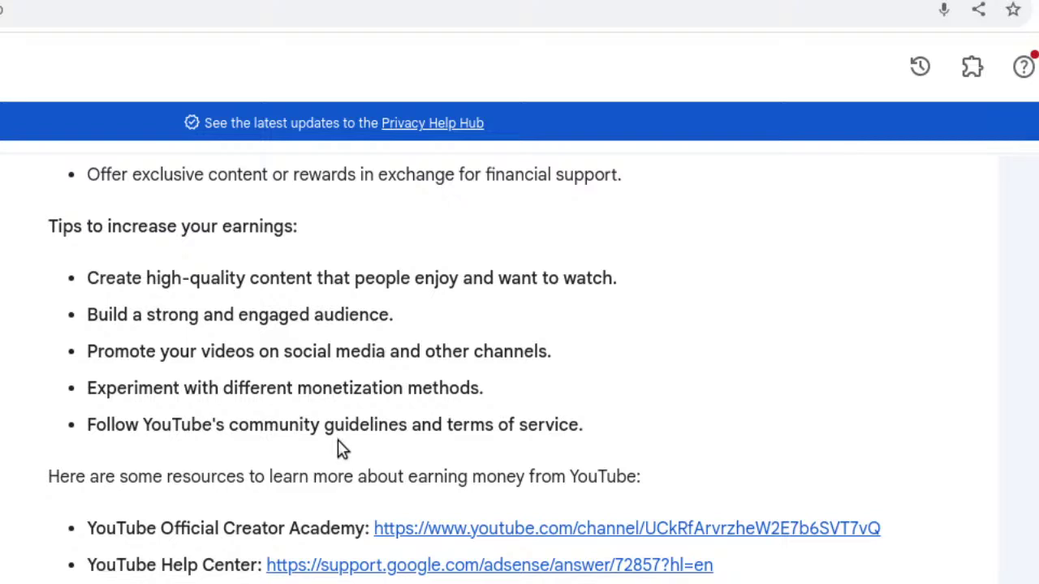